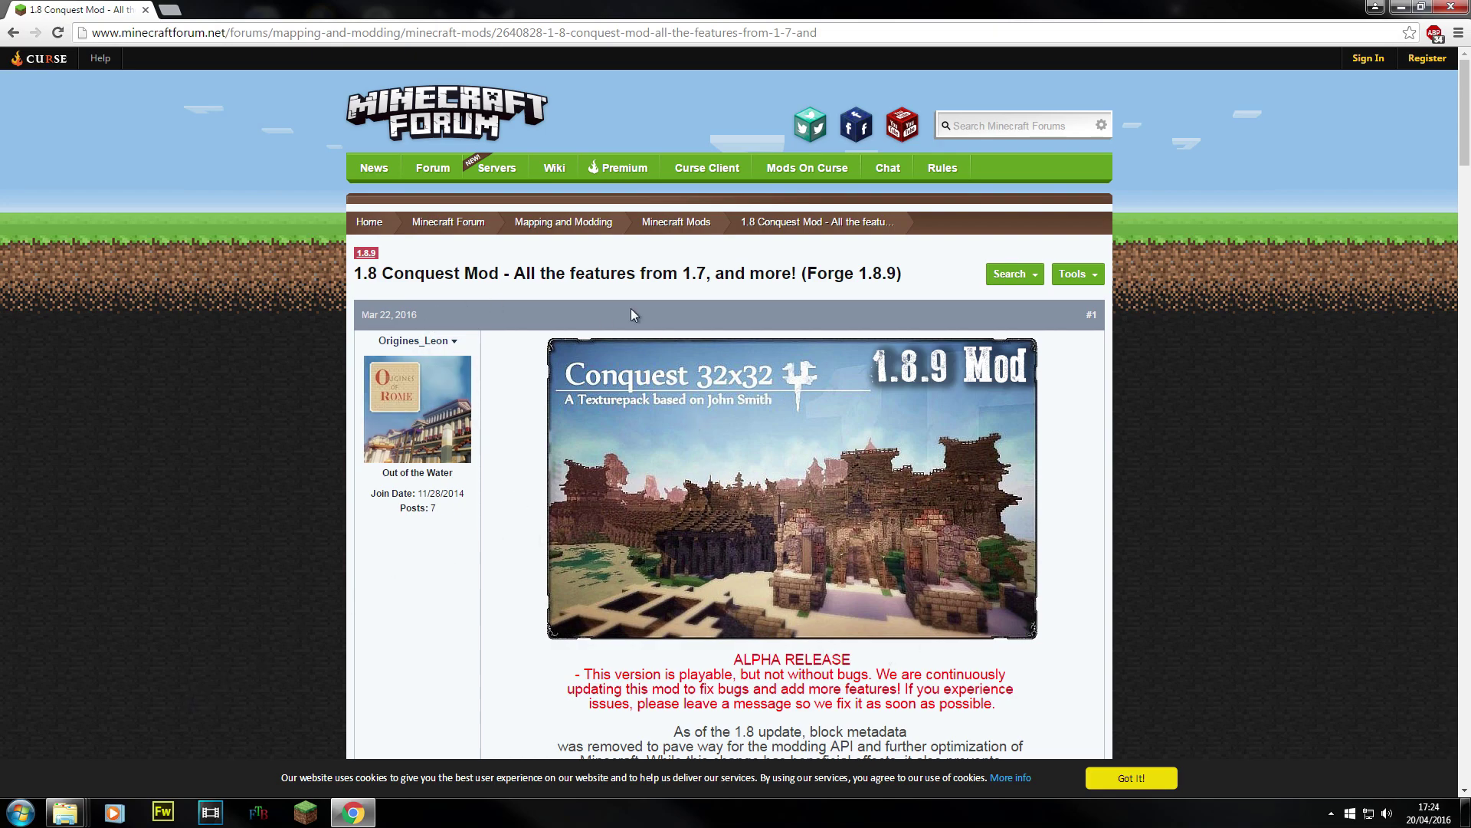
pyautogui.moveTo(356, 273); pyautogui.dragTo(538, 272)
pyautogui.click(527, 268)
pyautogui.moveTo(687, 273); pyautogui.dragTo(915, 280)
pyautogui.click(636, 266)
# - Start the Minecraft Launcher and let its profiles load
pyautogui.click(305, 811)
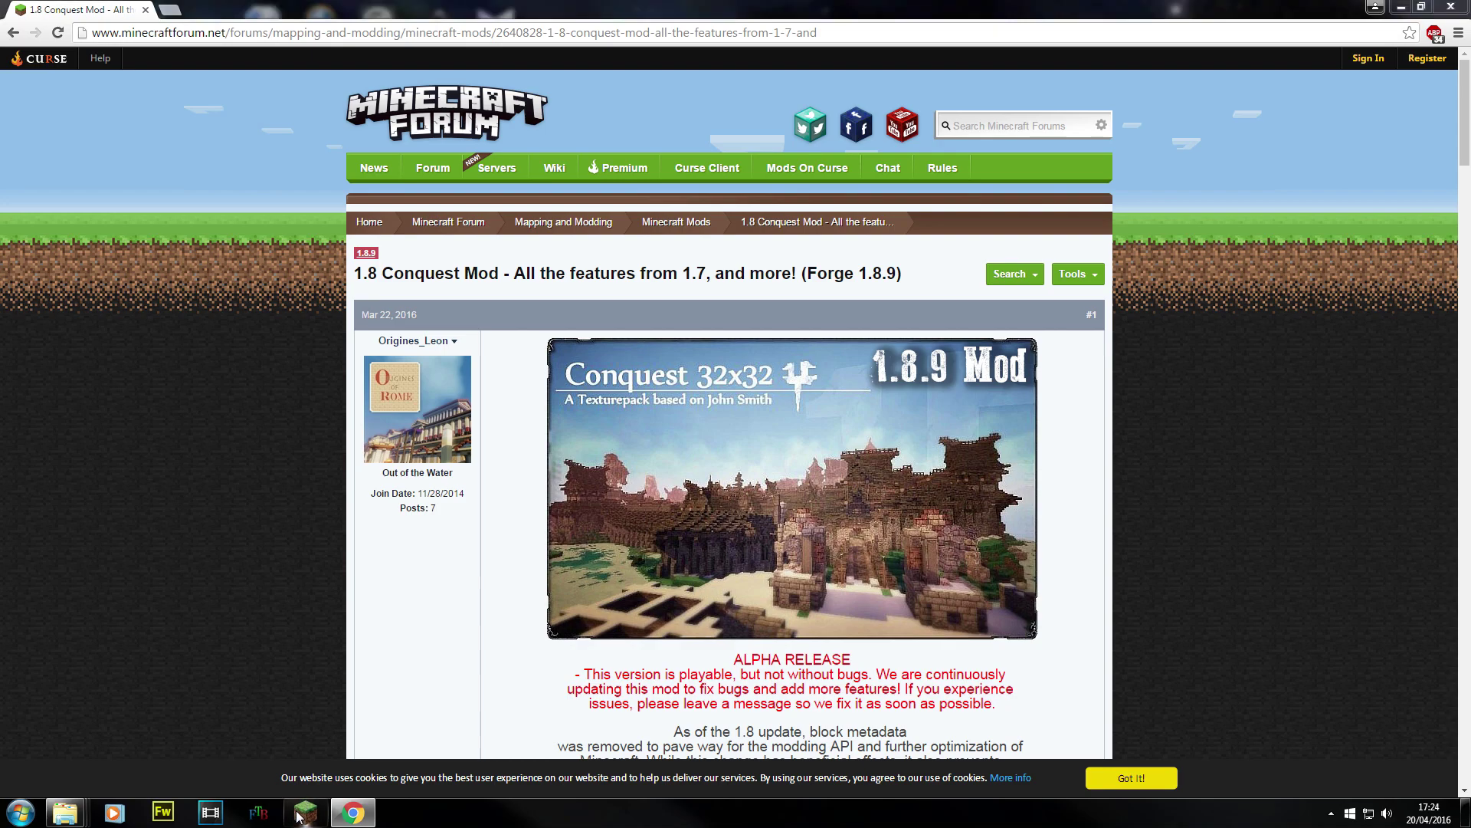
pyautogui.click(771, 420)
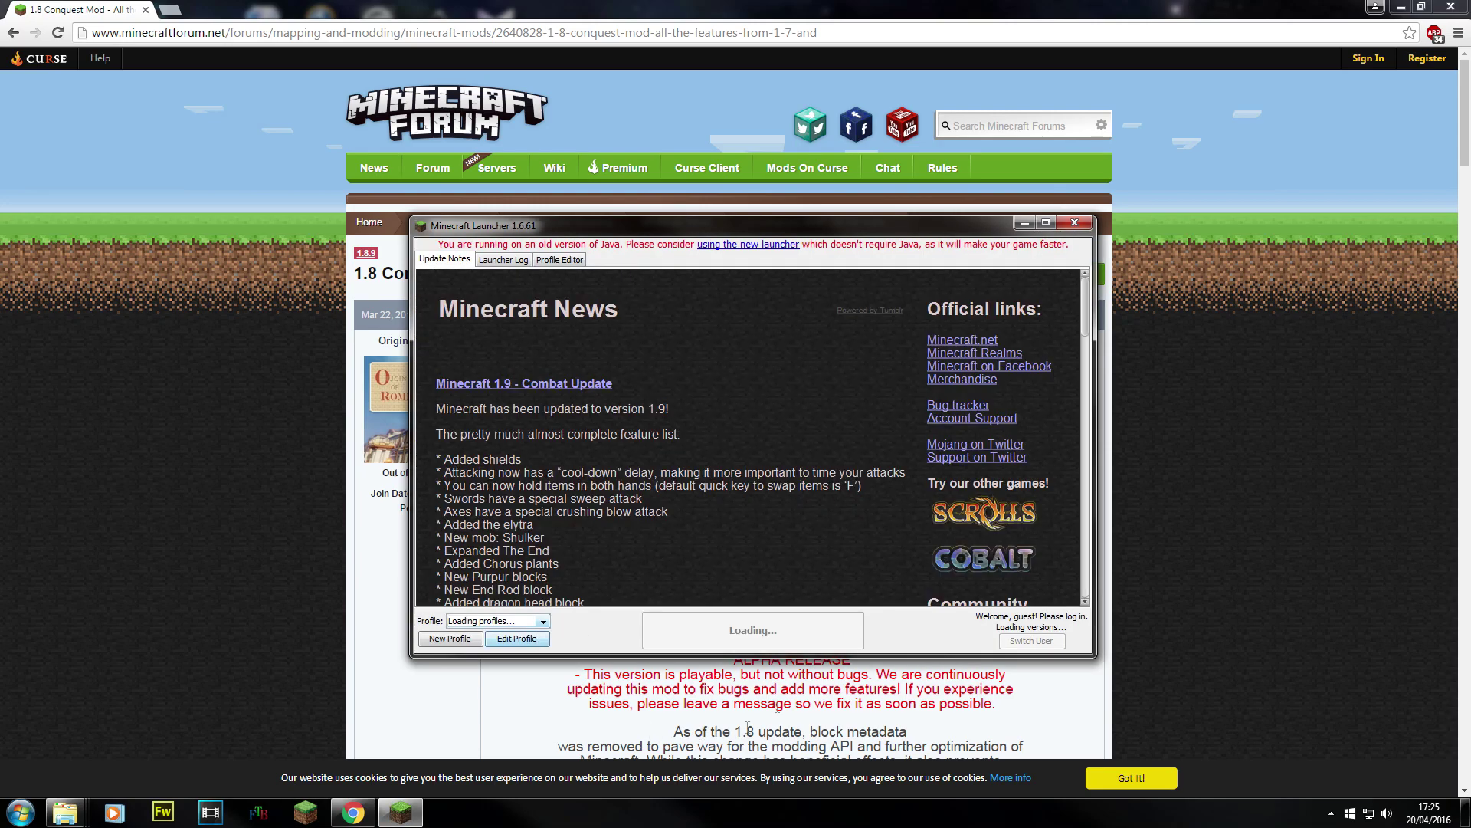
pyautogui.click(595, 621)
pyautogui.click(594, 667)
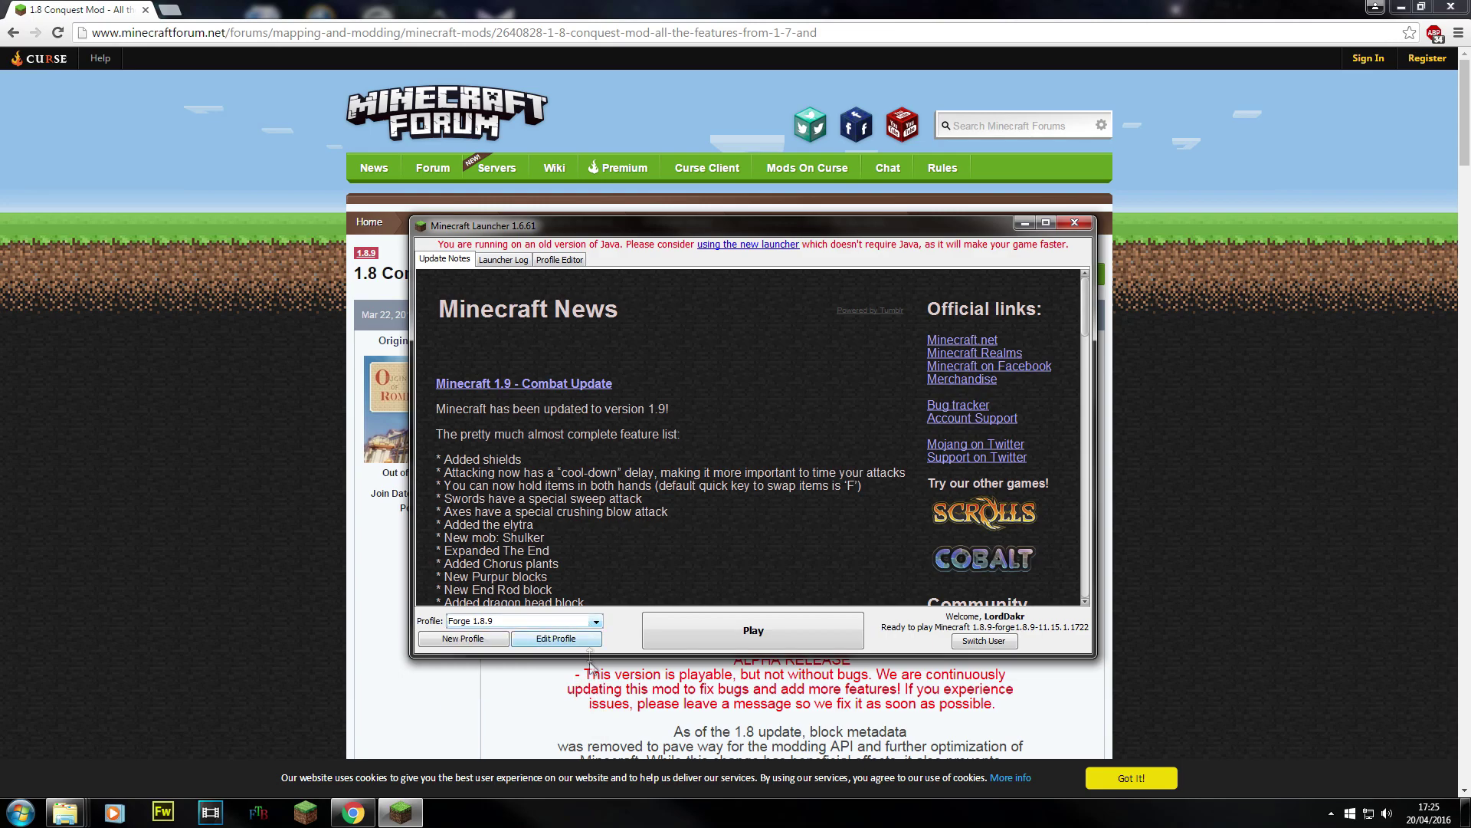
# - Create a launcher profile named "Vanilla 1.8.9" that uses version release 1.8.9, and save it
pyautogui.click(475, 640)
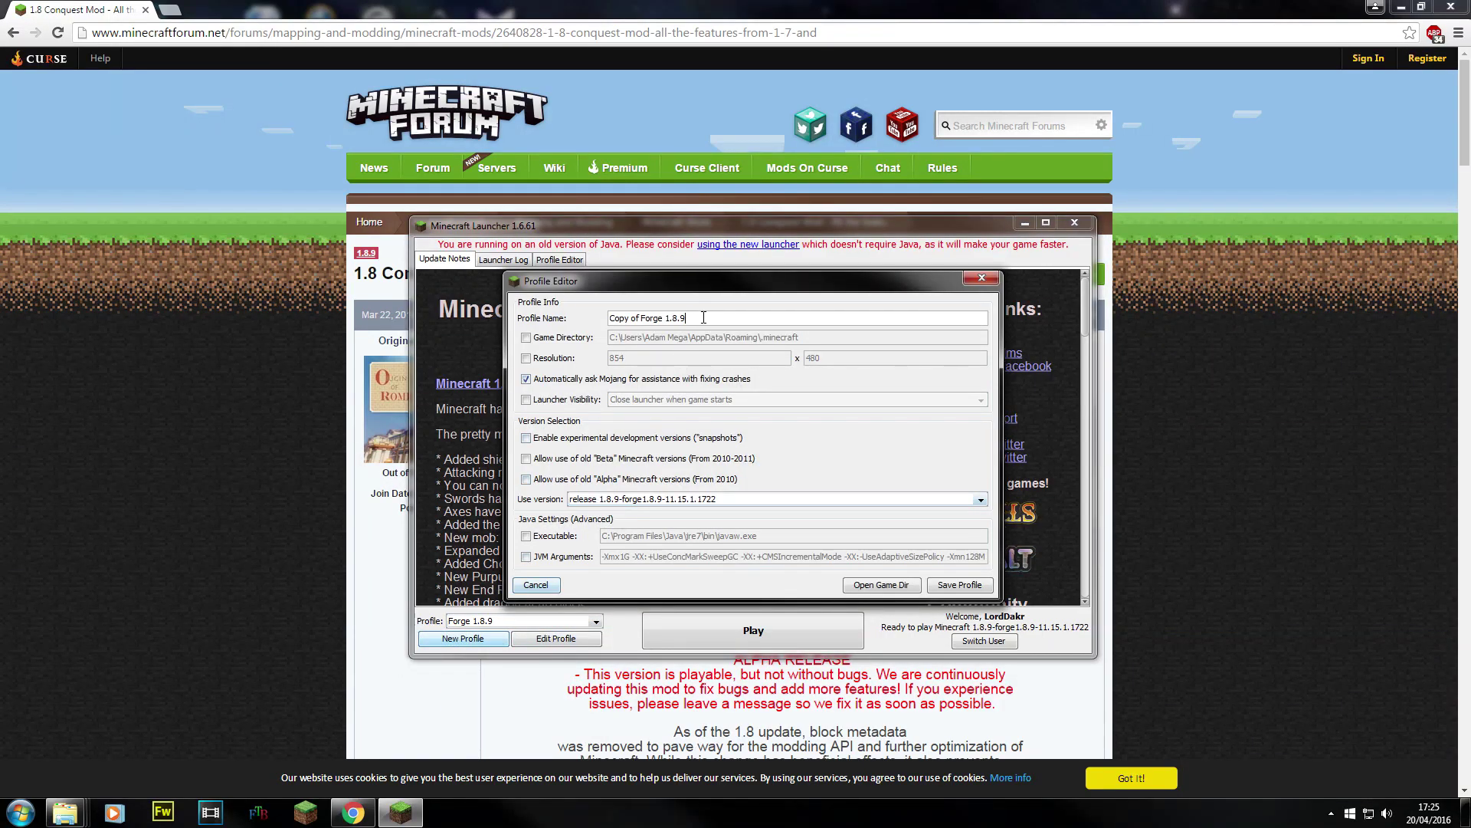
pyautogui.tripleClick(704, 318)
pyautogui.write('Vanilla')
pyautogui.click(751, 499)
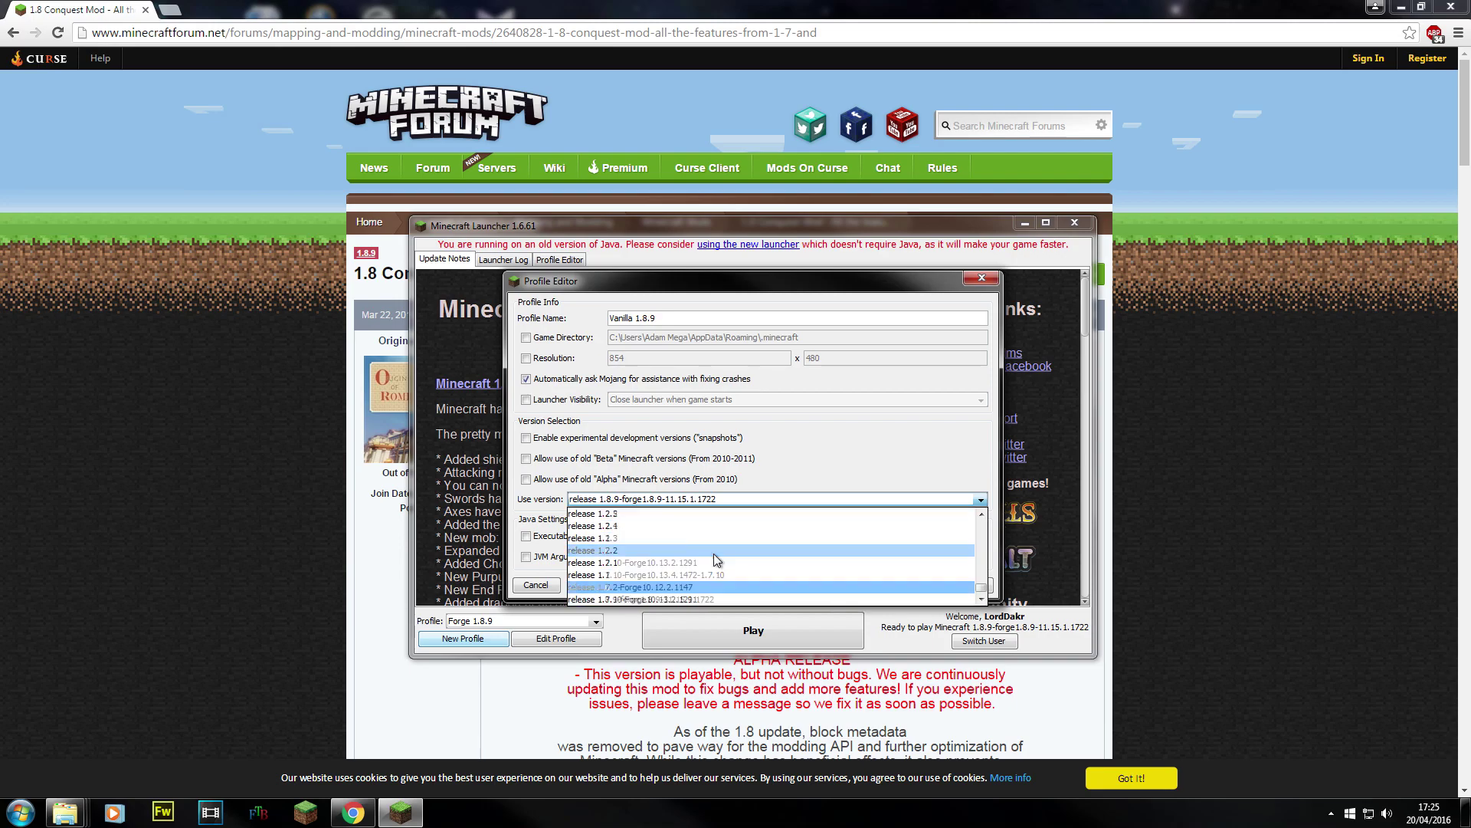
pyautogui.scroll(15, 714, 553)
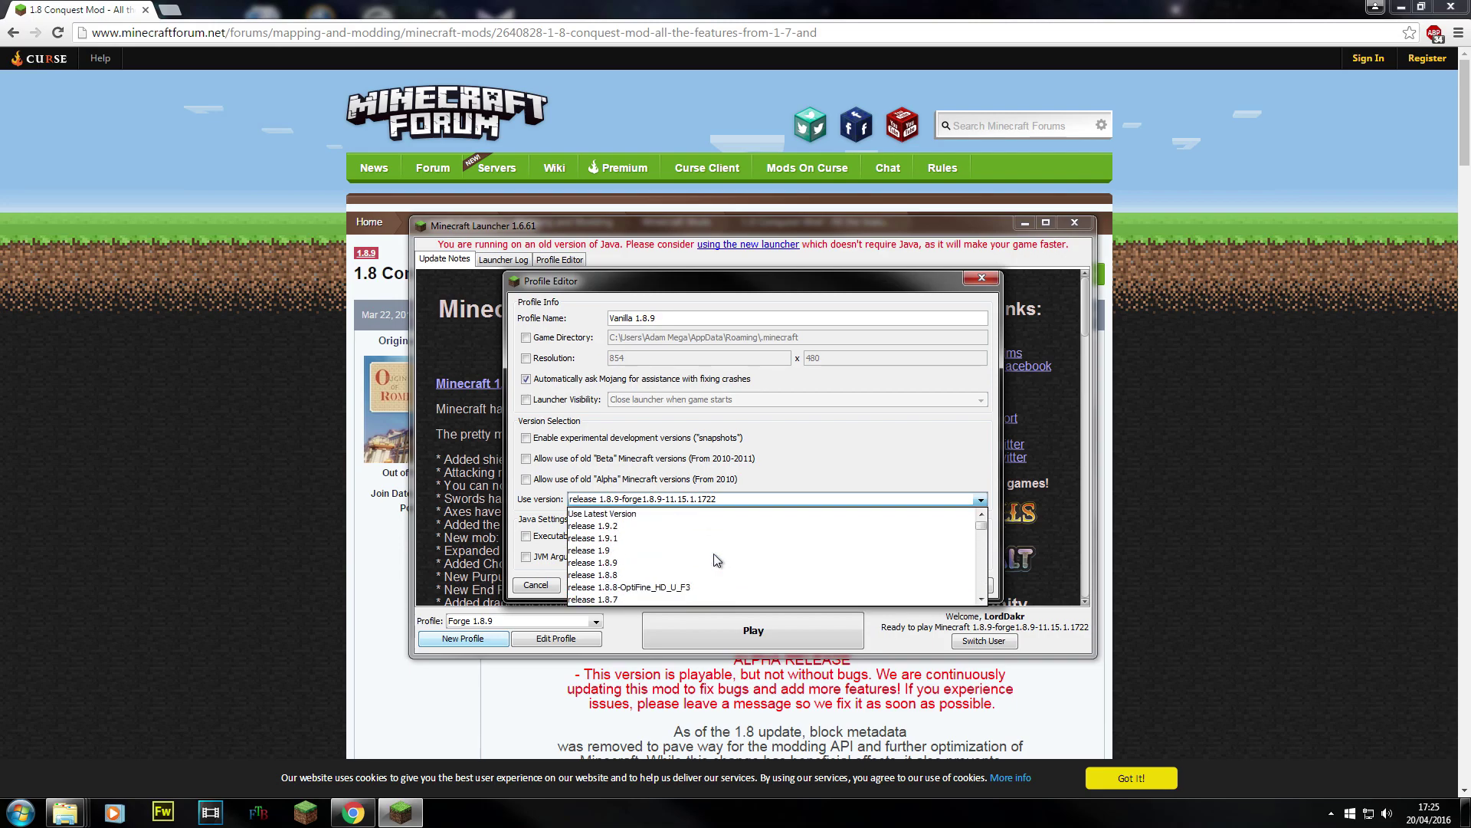
pyautogui.click(624, 563)
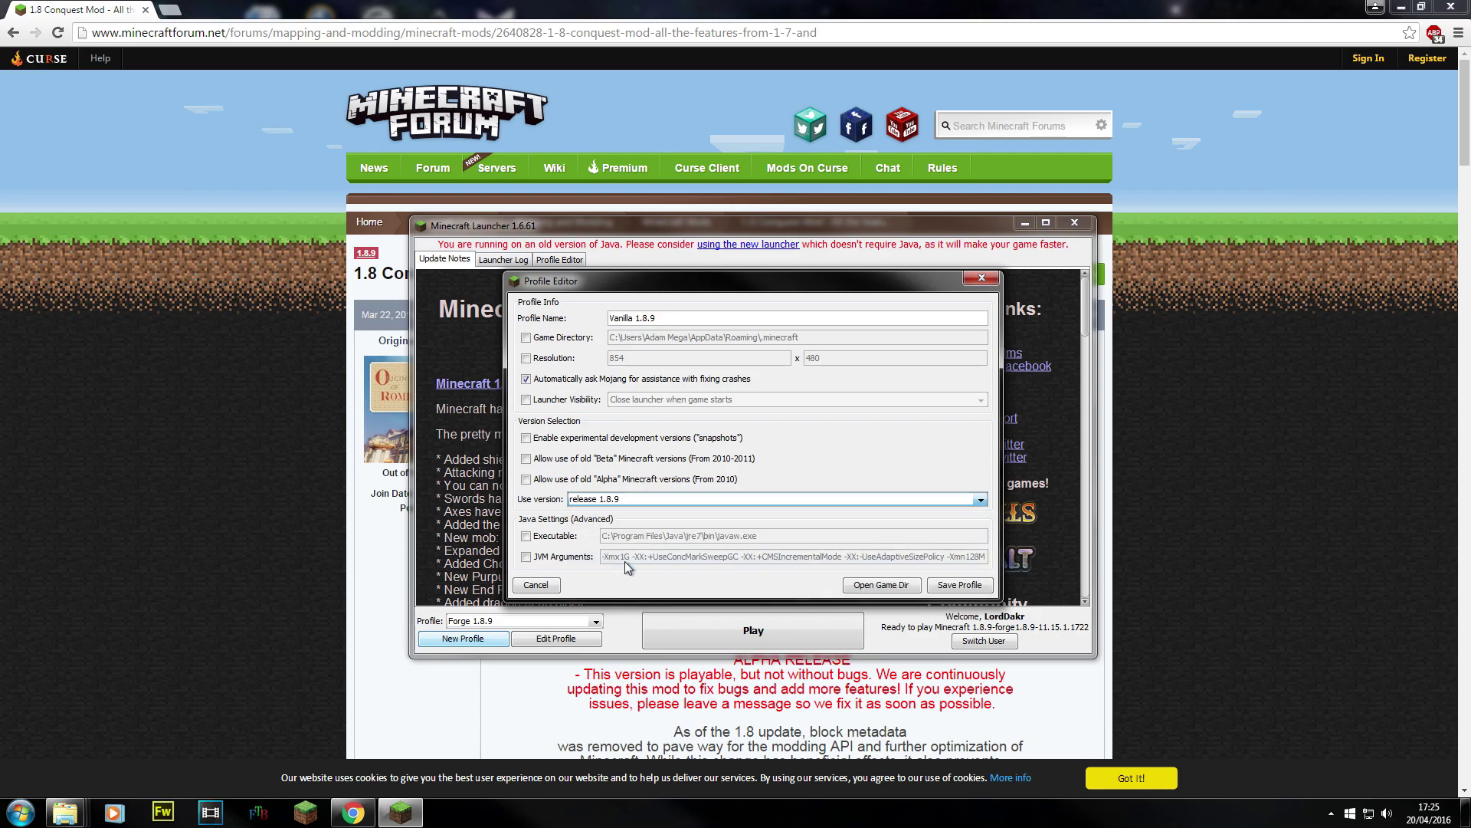
pyautogui.click(950, 585)
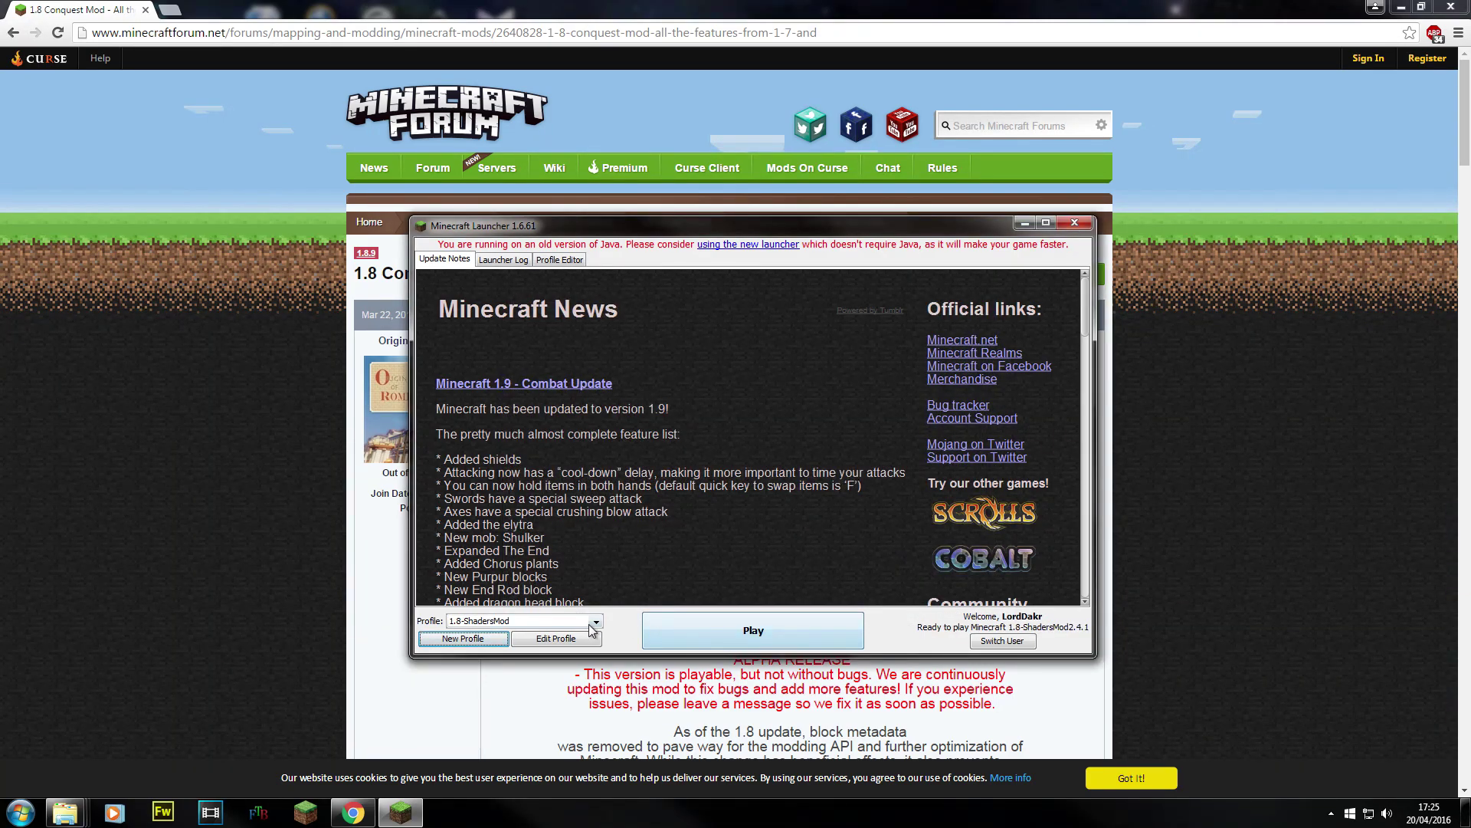
# - Run the game once with the Vanilla 1.8.9 profile up to its main menu and quit it
pyautogui.click(591, 622)
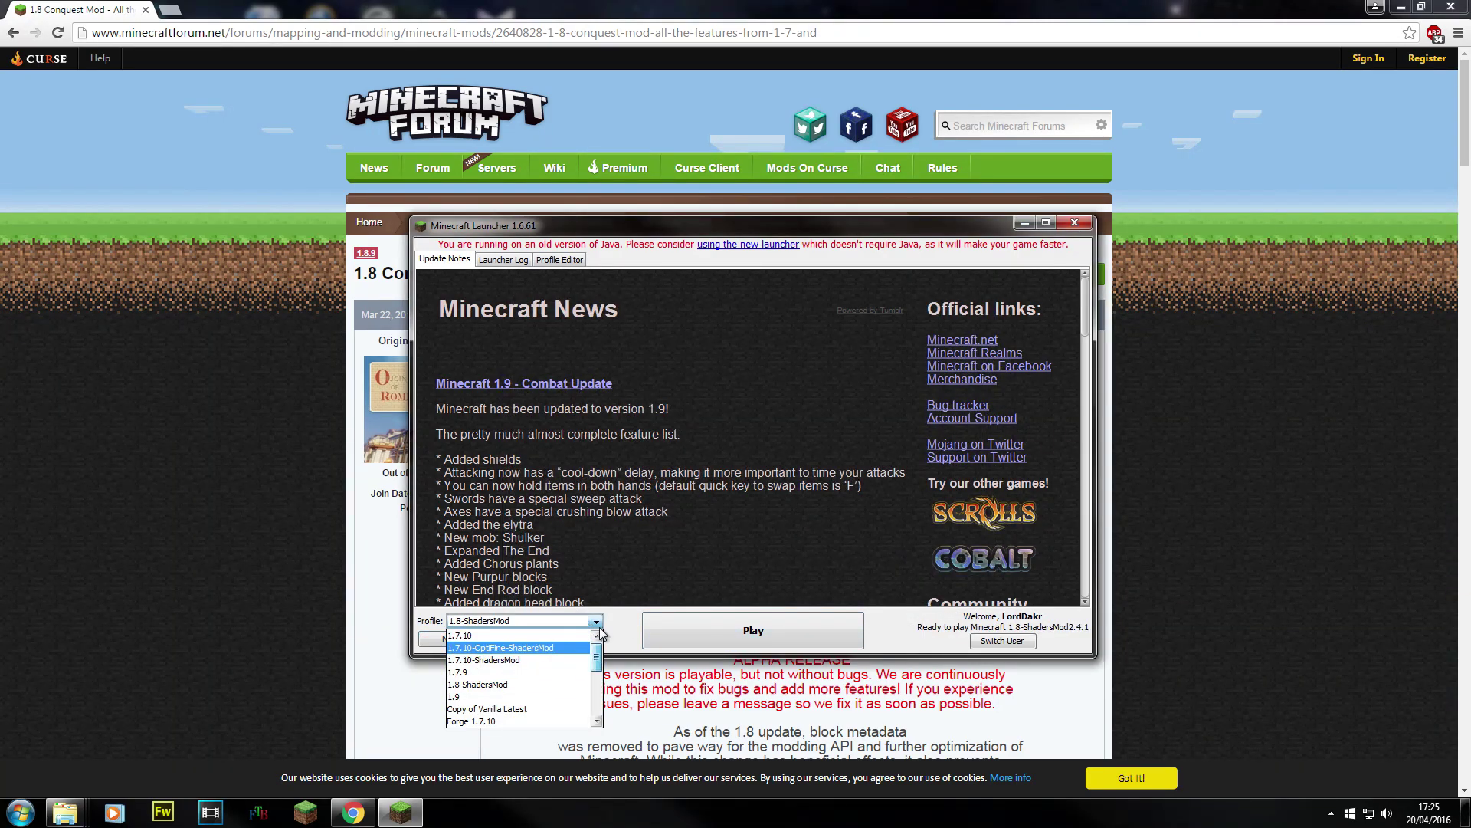
pyautogui.scroll(-3, 522, 690)
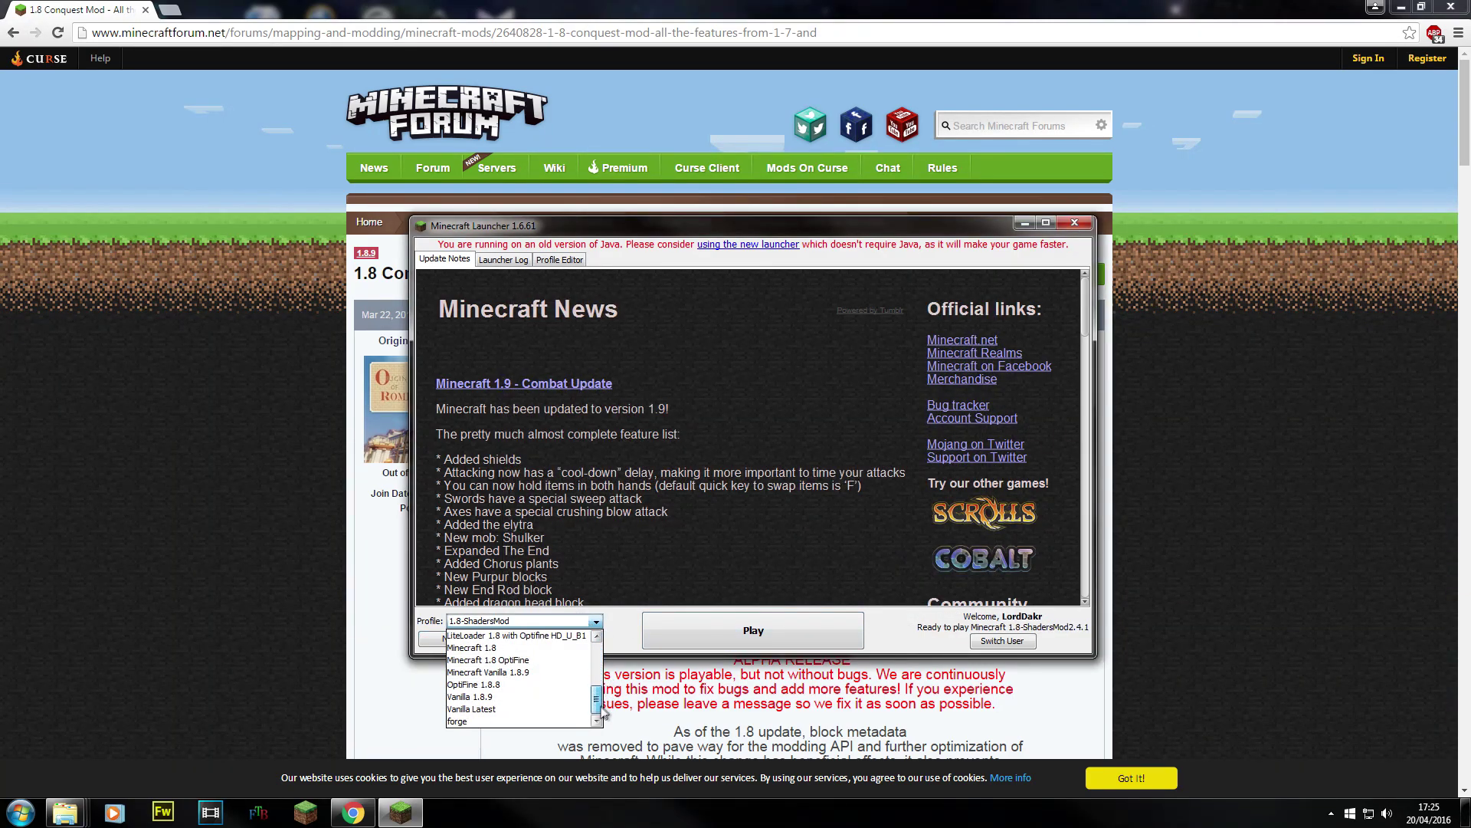
pyautogui.click(525, 696)
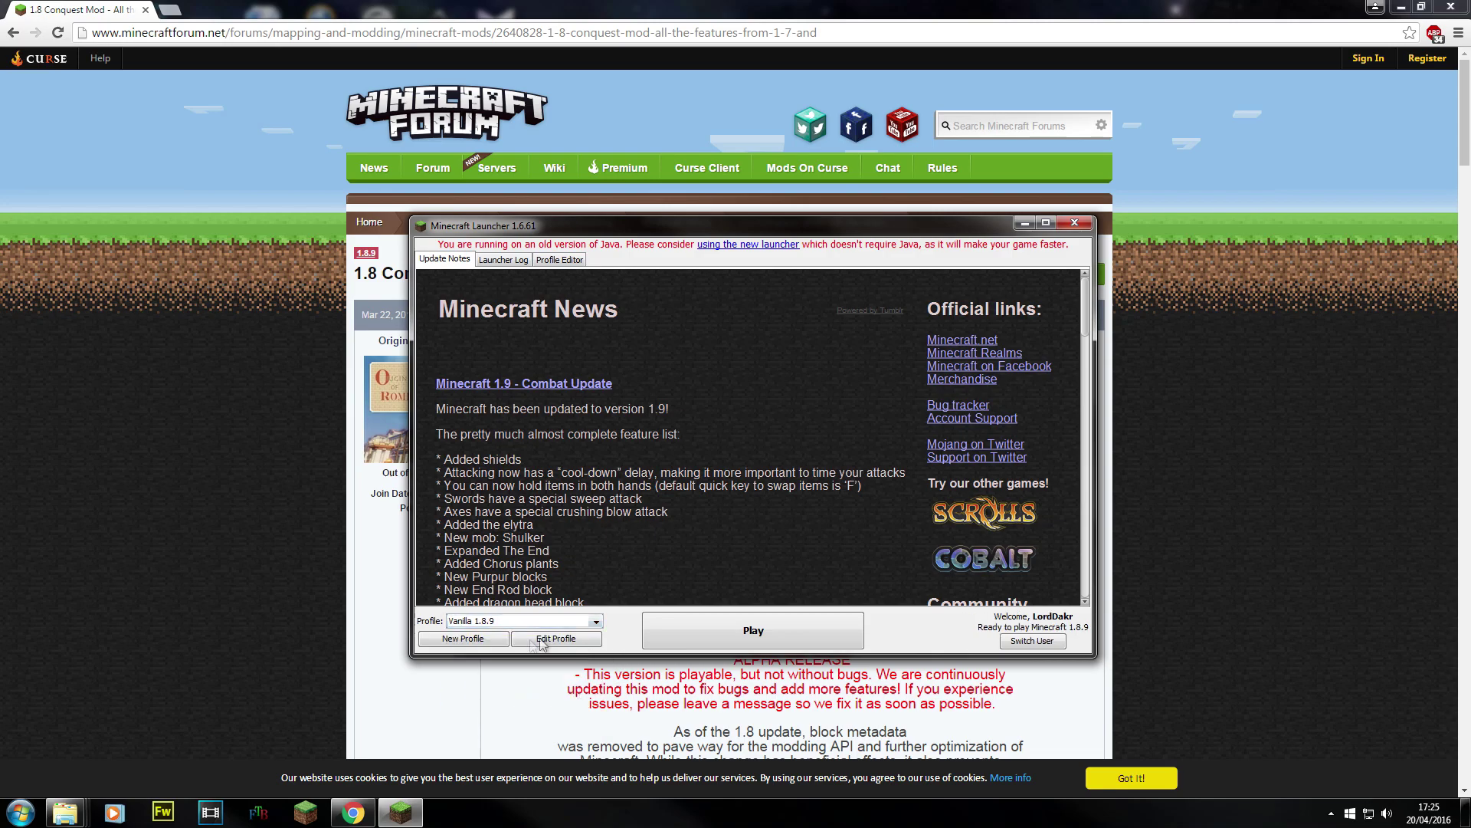
pyautogui.click(794, 645)
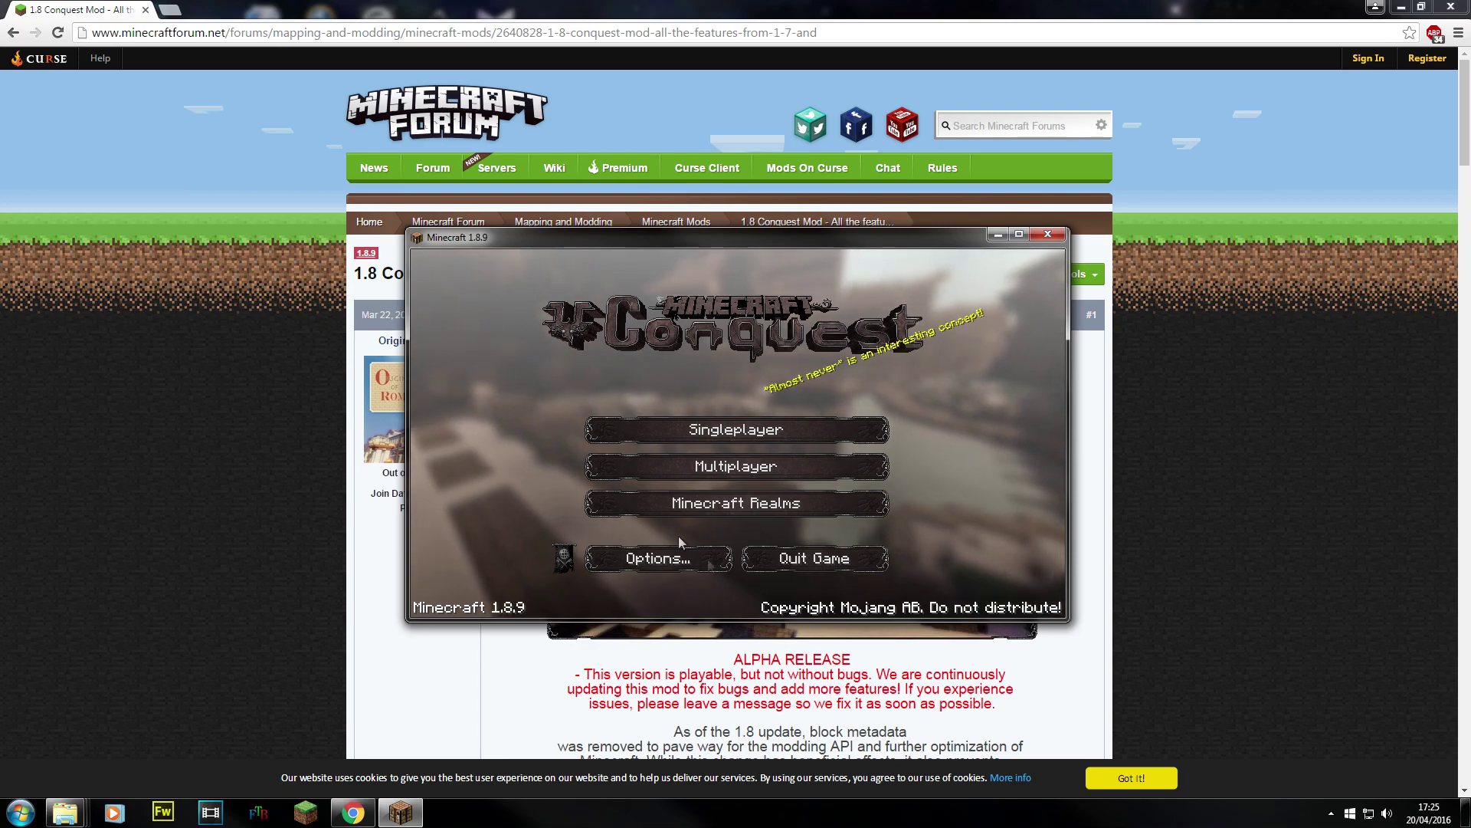
pyautogui.click(845, 559)
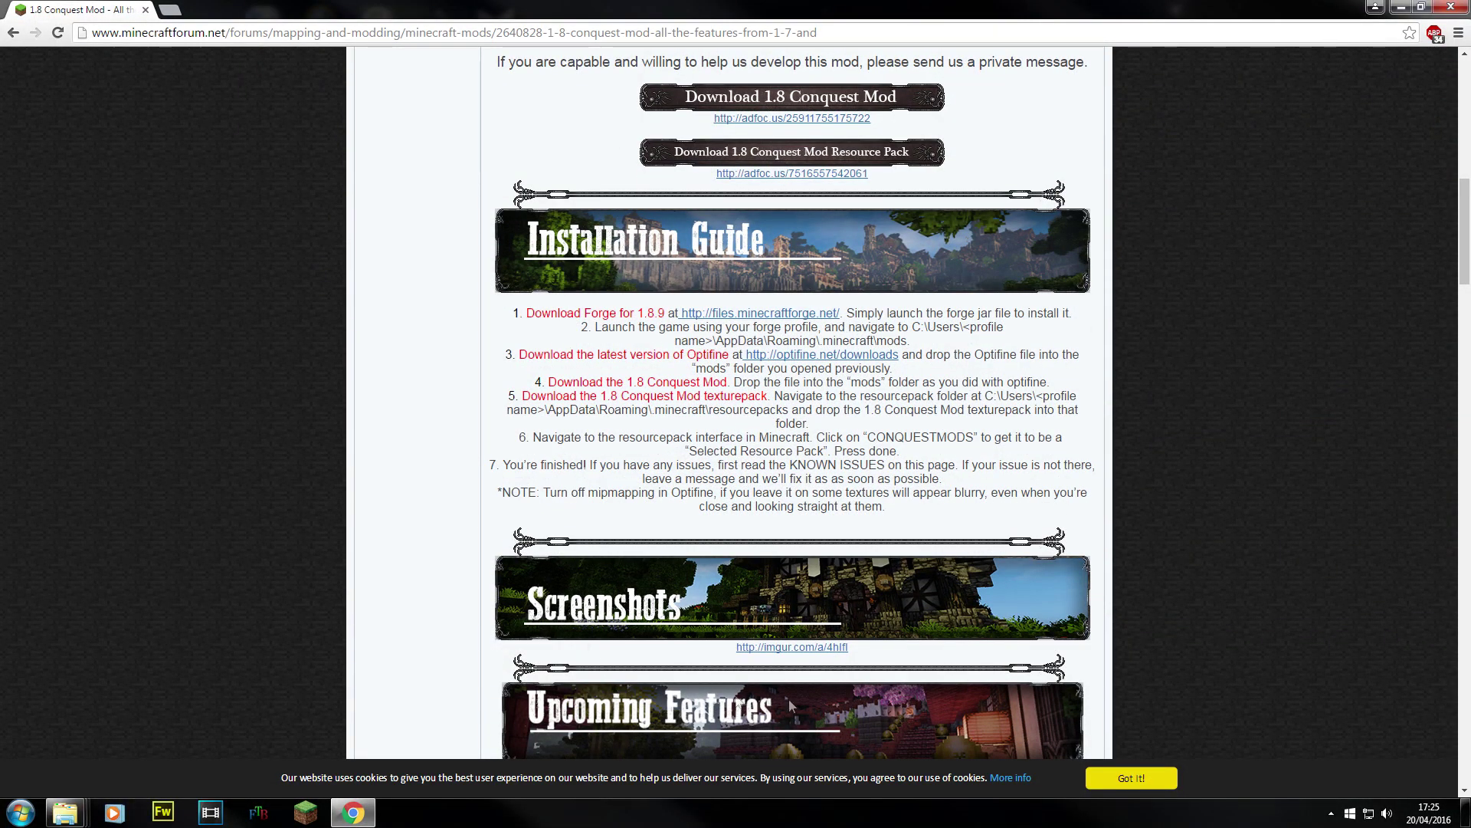
pyautogui.click(268, 32)
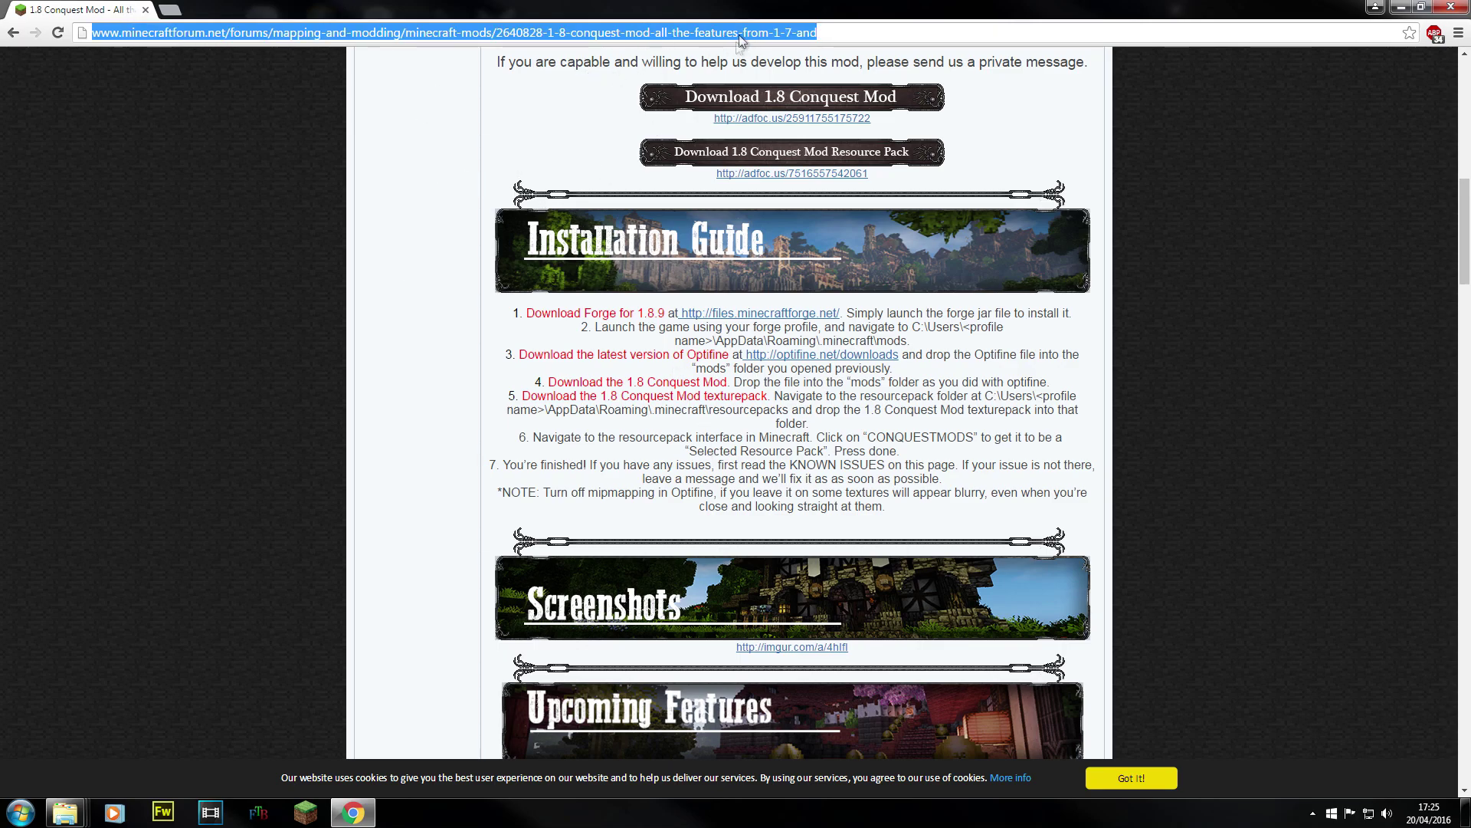
pyautogui.click(435, 436)
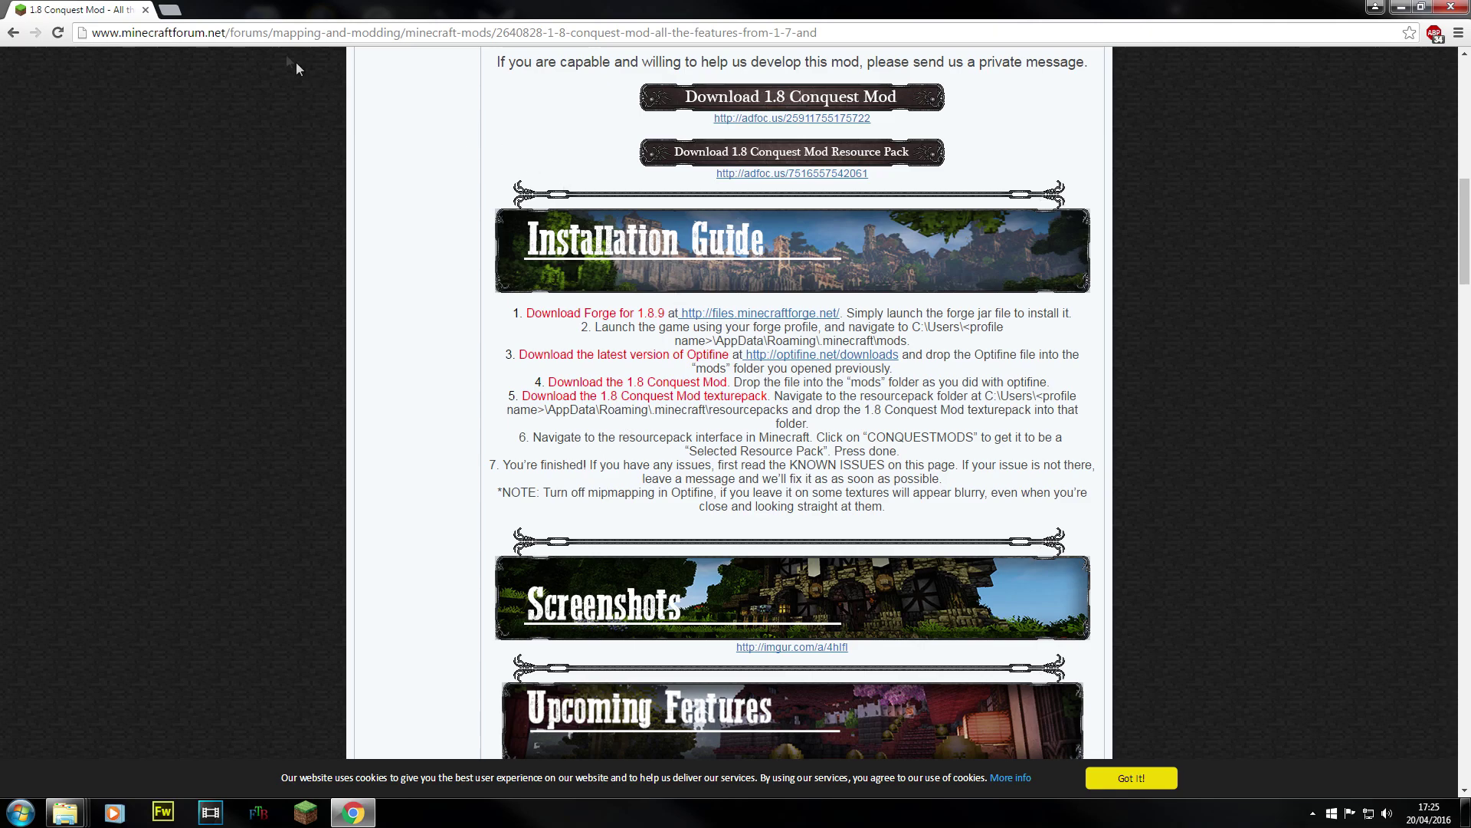
pyautogui.click(247, 32)
pyautogui.click(610, 322)
# - Open the Minecraft Forge download site linked in the first item of the Installation Guide
pyautogui.moveTo(531, 311); pyautogui.dragTo(661, 307)
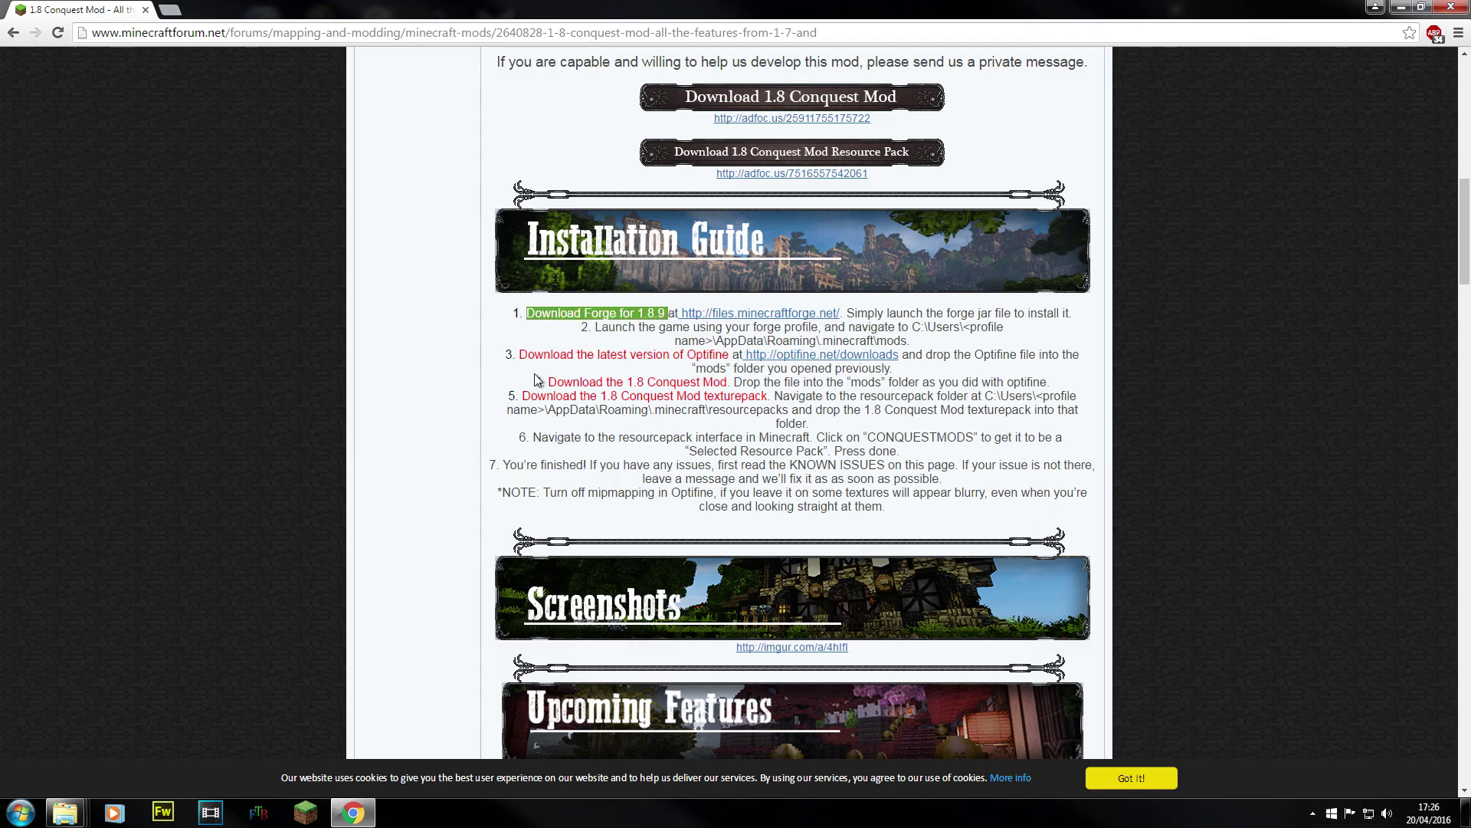
pyautogui.click(683, 328)
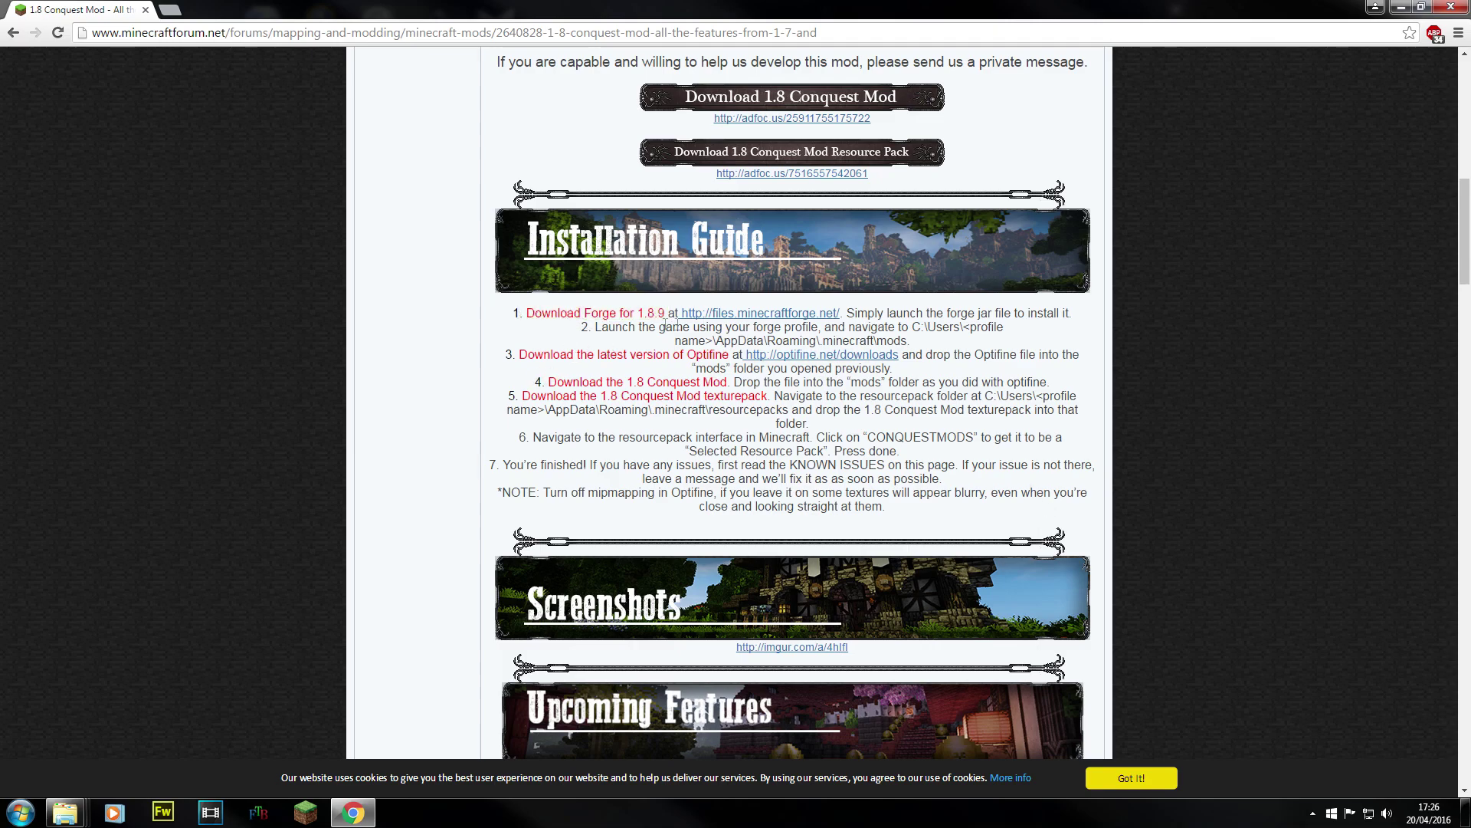
pyautogui.click(709, 315)
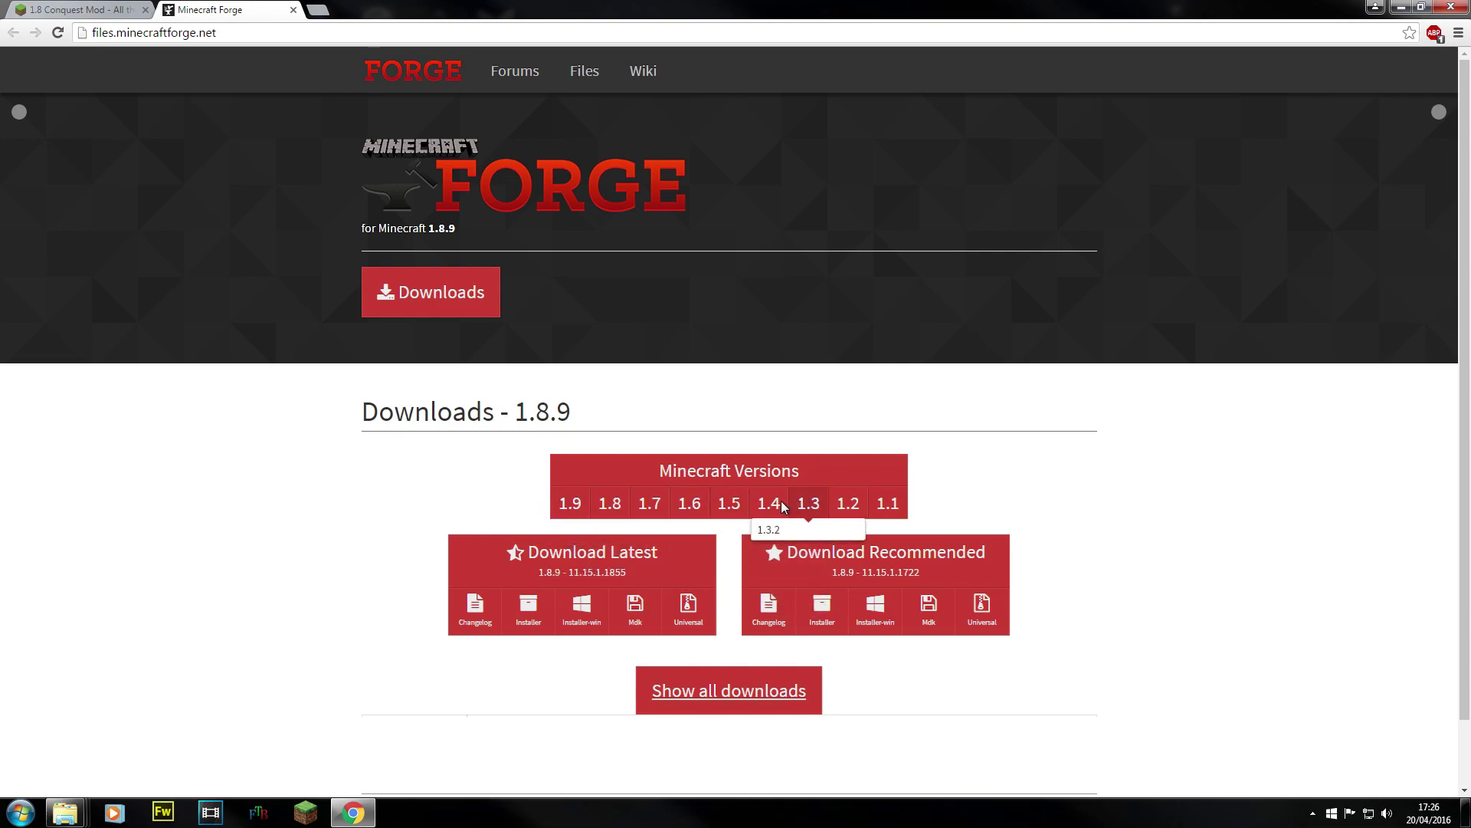
pyautogui.moveTo(766, 502)
pyautogui.click(758, 529)
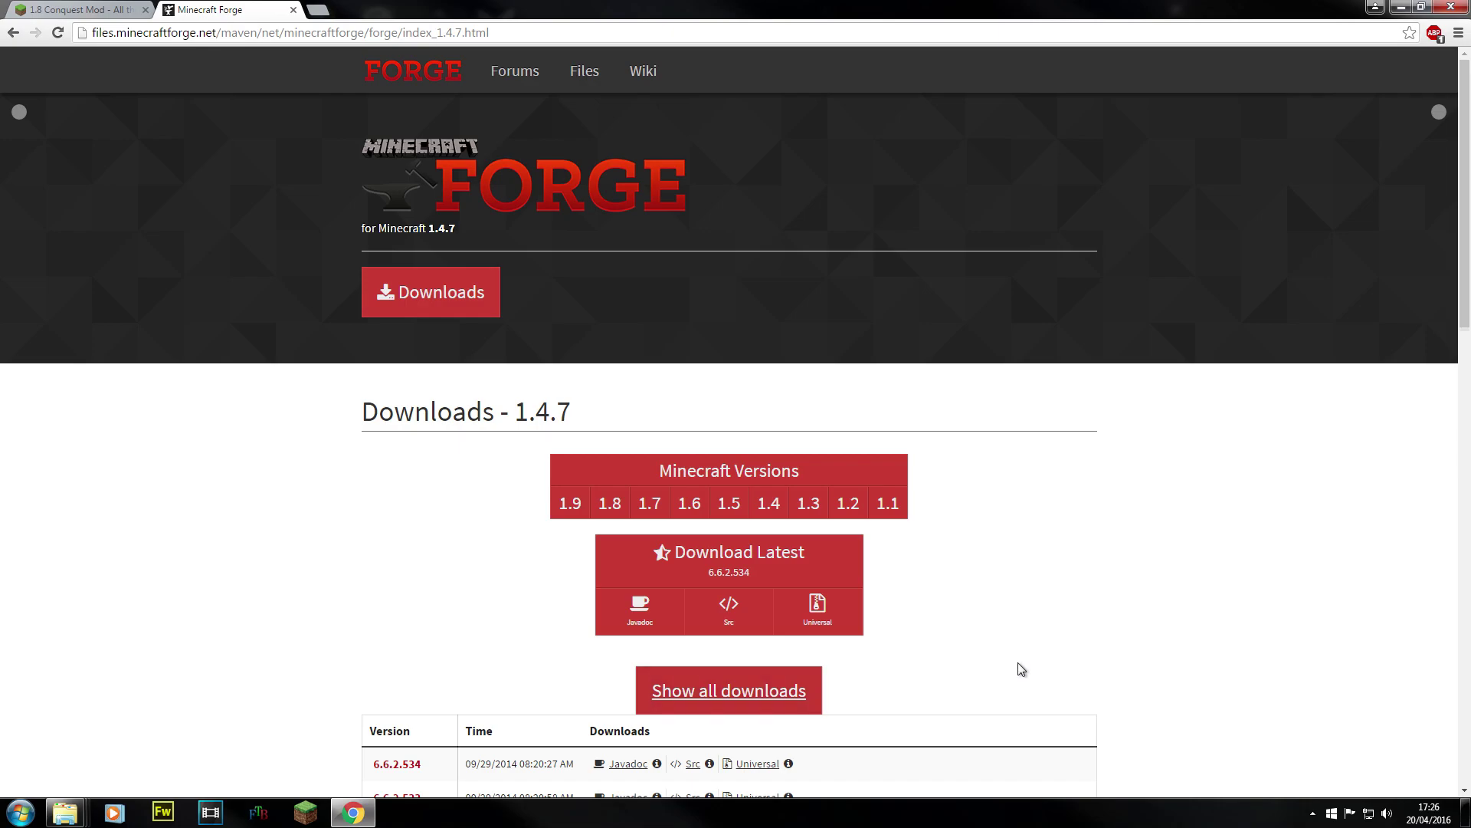
pyautogui.scroll(-10, 1018, 664)
pyautogui.scroll(15, 1018, 664)
# - Show the Forge downloads for Minecraft version 1.8.9
pyautogui.moveTo(609, 502)
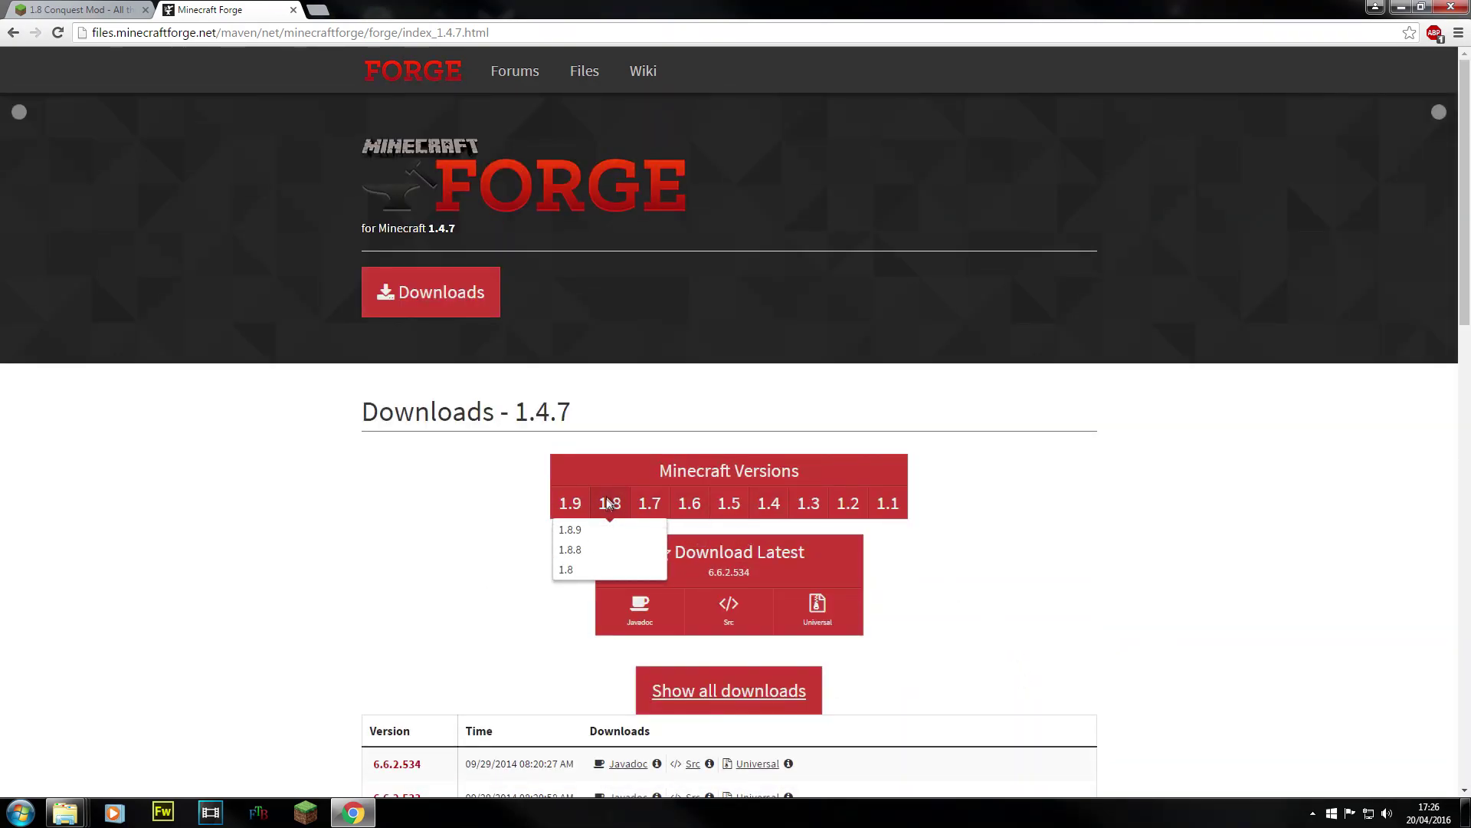
pyautogui.click(581, 539)
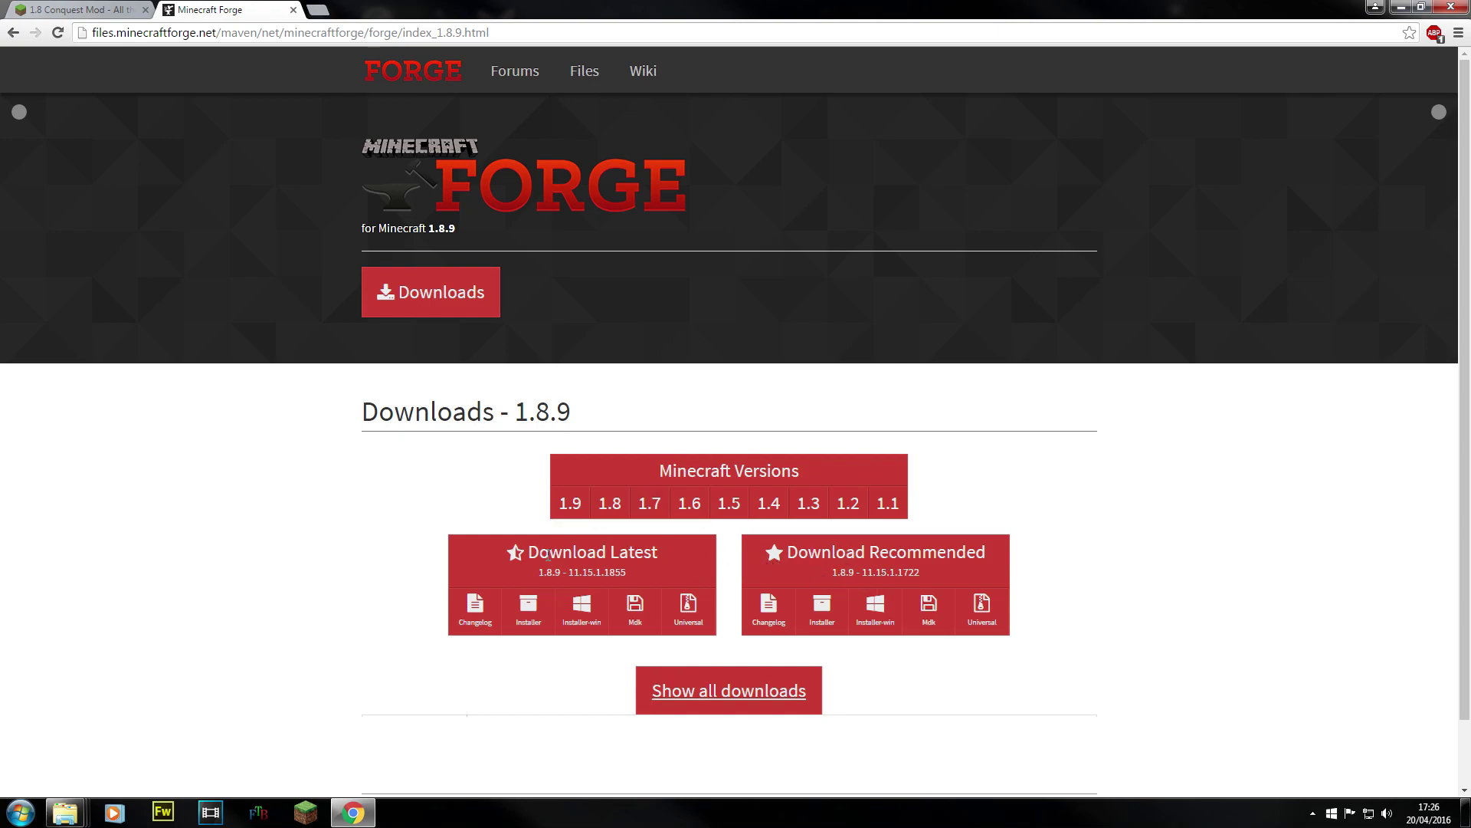
pyautogui.moveTo(555, 548); pyautogui.dragTo(681, 558)
pyautogui.click(655, 552)
pyautogui.doubleClick(910, 572)
pyautogui.doubleClick(611, 569)
# - Download the Windows installer of the recommended Forge build 1.8.9 - 11.15.1.1722, skipping the advertisement page
pyautogui.click(846, 549)
pyautogui.click(876, 627)
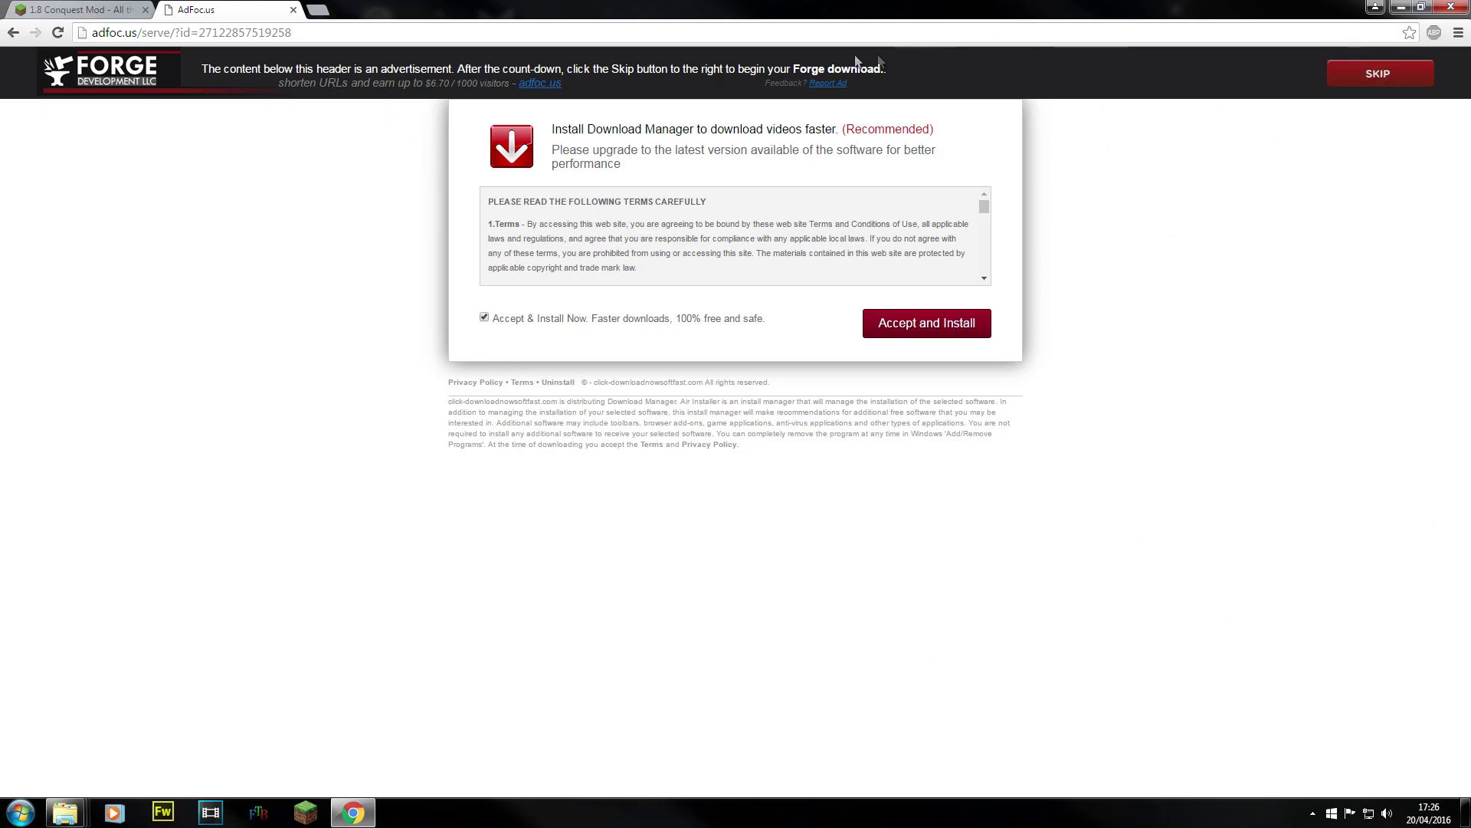
pyautogui.click(1341, 74)
pyautogui.click(771, 168)
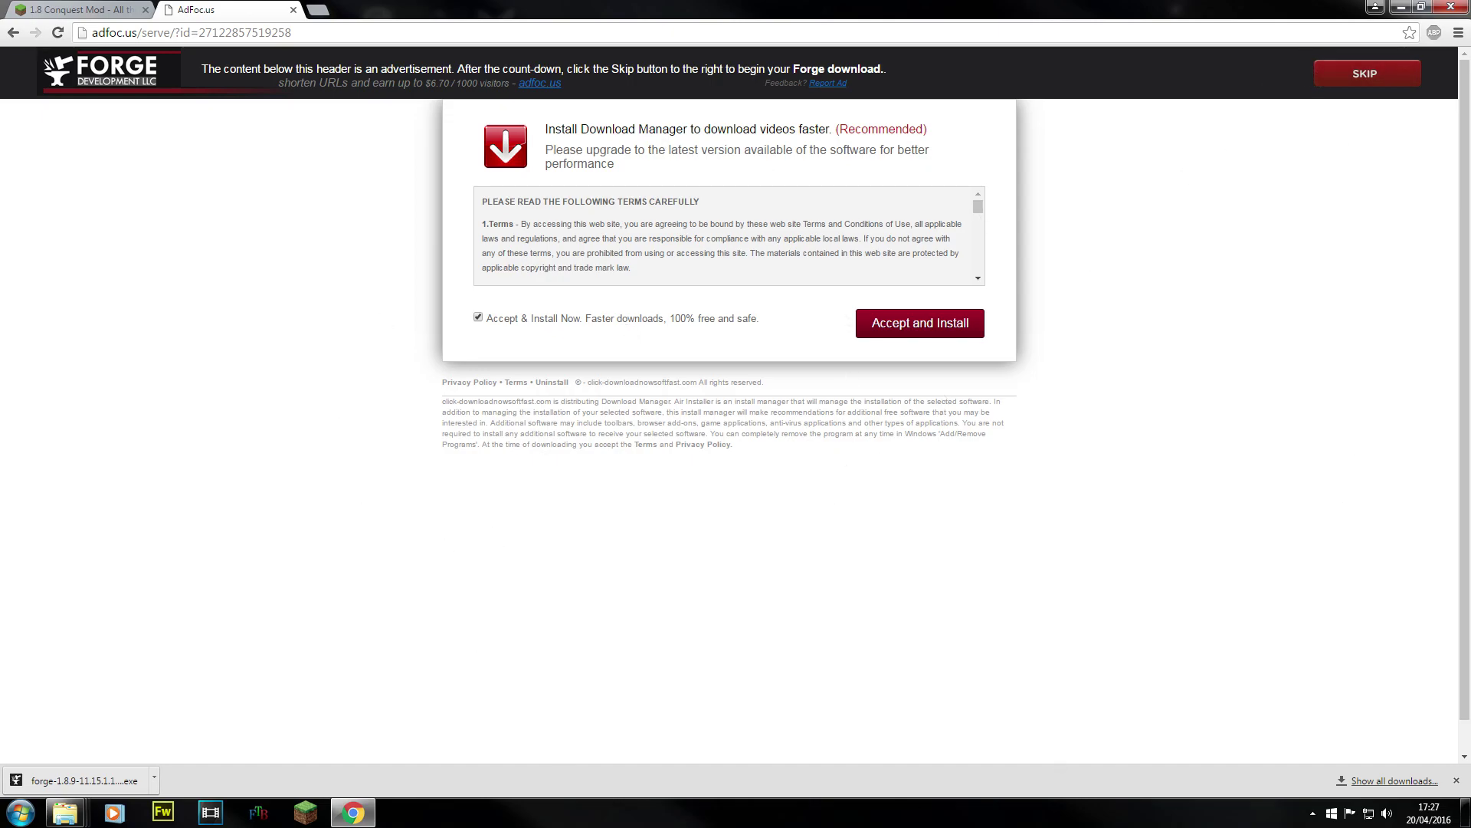
# - Run the downloaded Forge installer, allow the unverified publisher, and install the client into the .minecraft folder
pyautogui.click(113, 782)
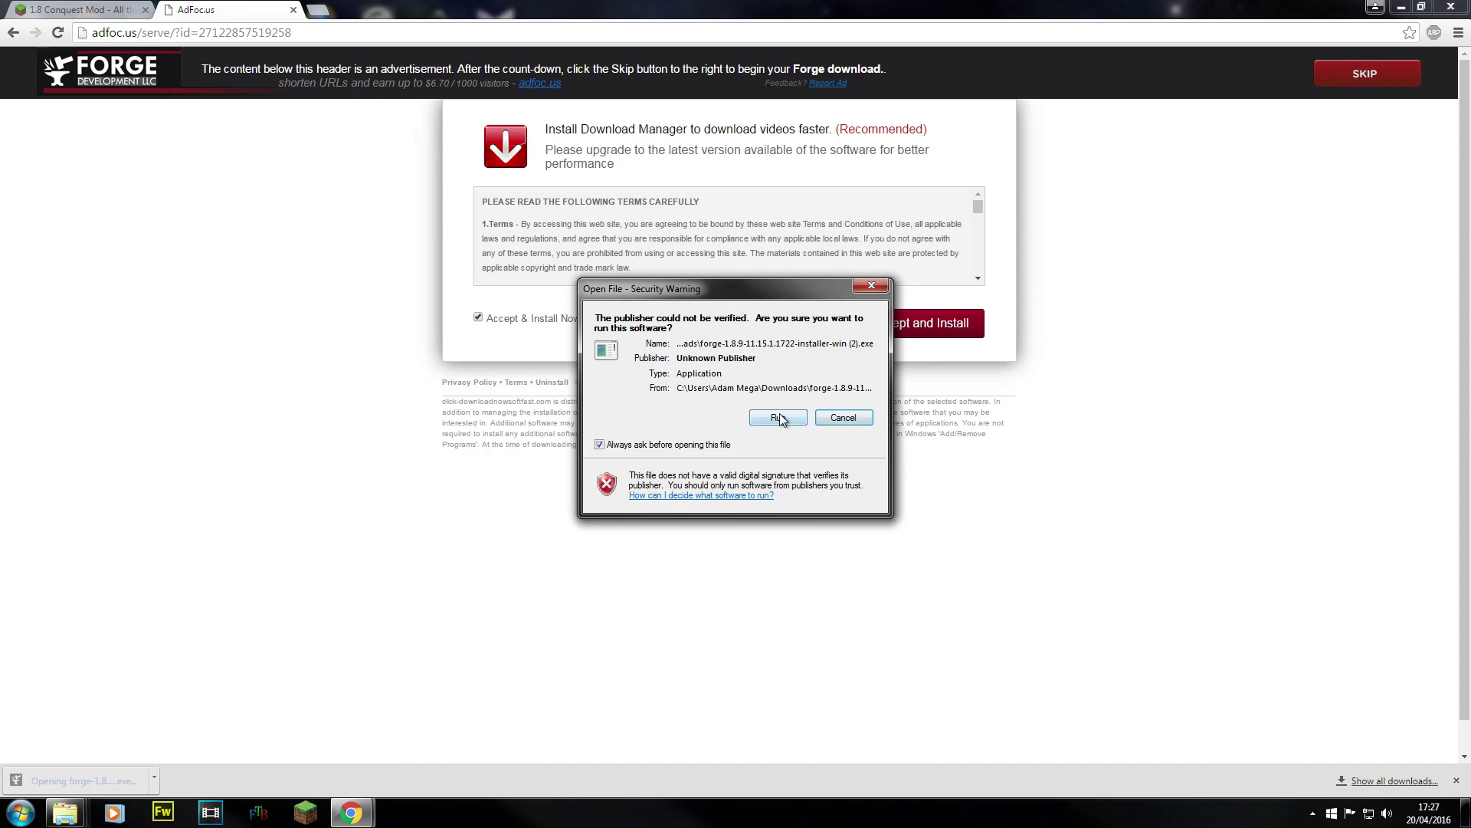
pyautogui.click(778, 417)
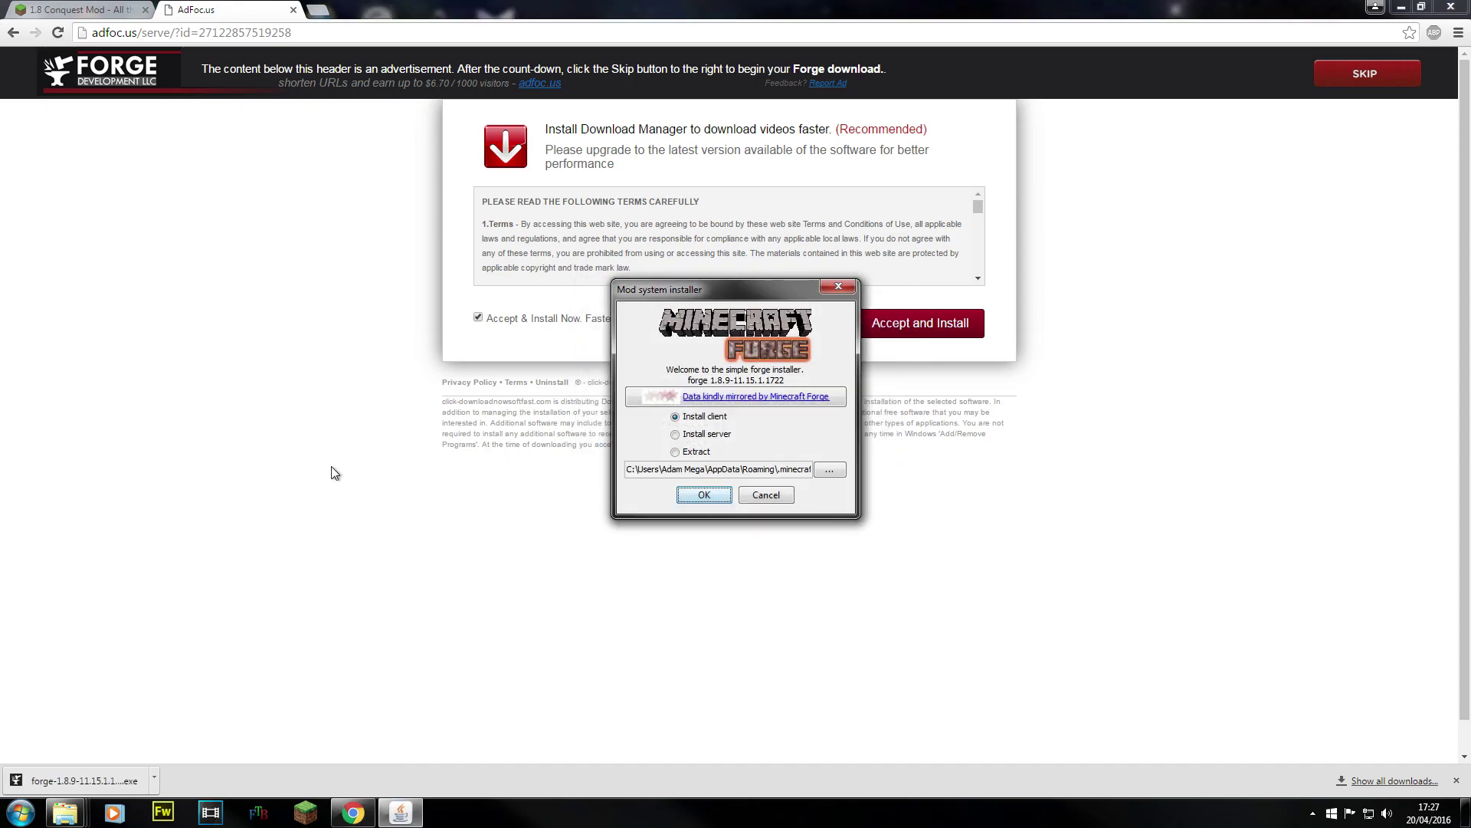
pyautogui.click(710, 419)
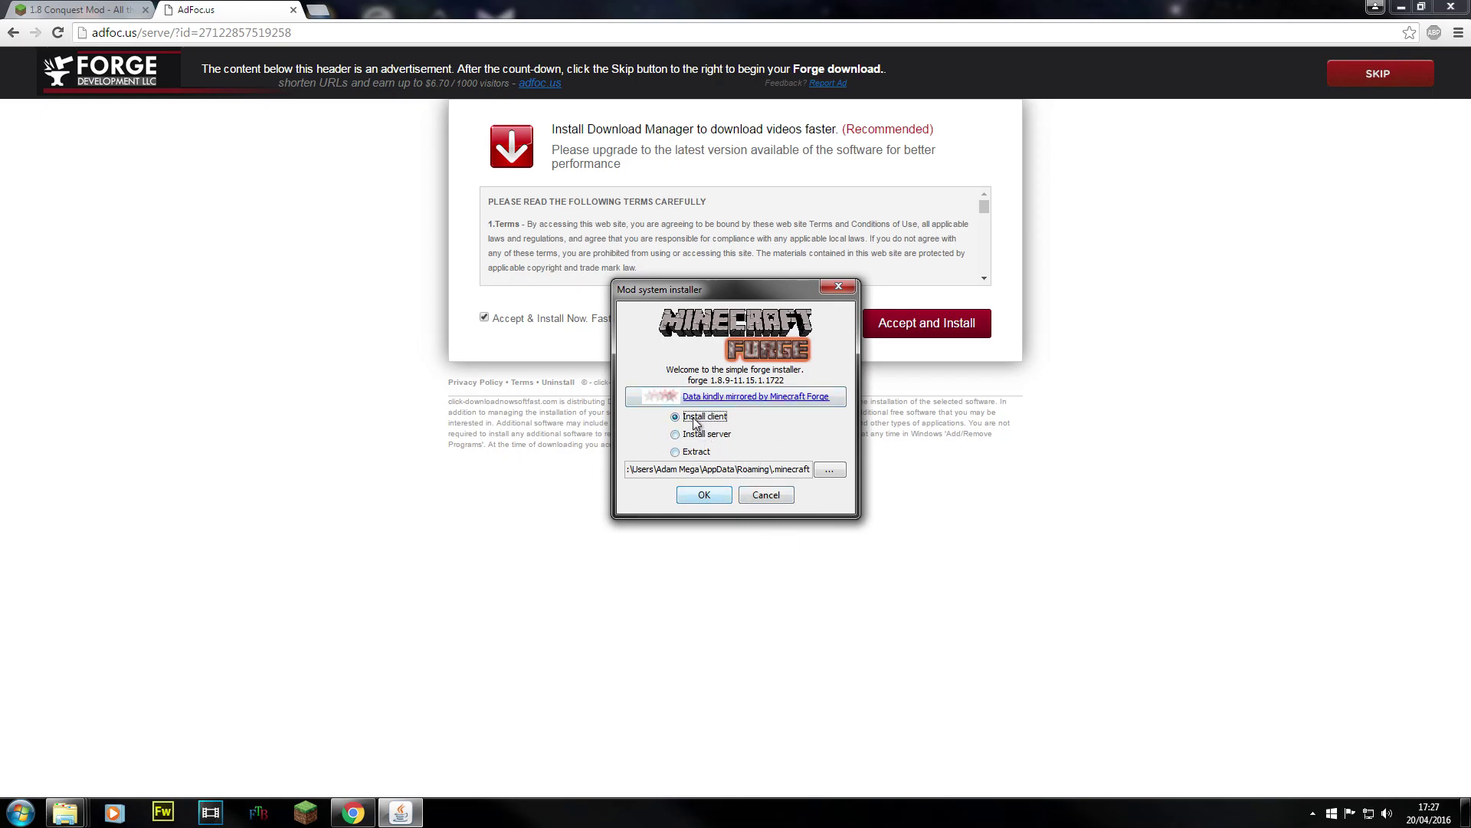
pyautogui.click(703, 496)
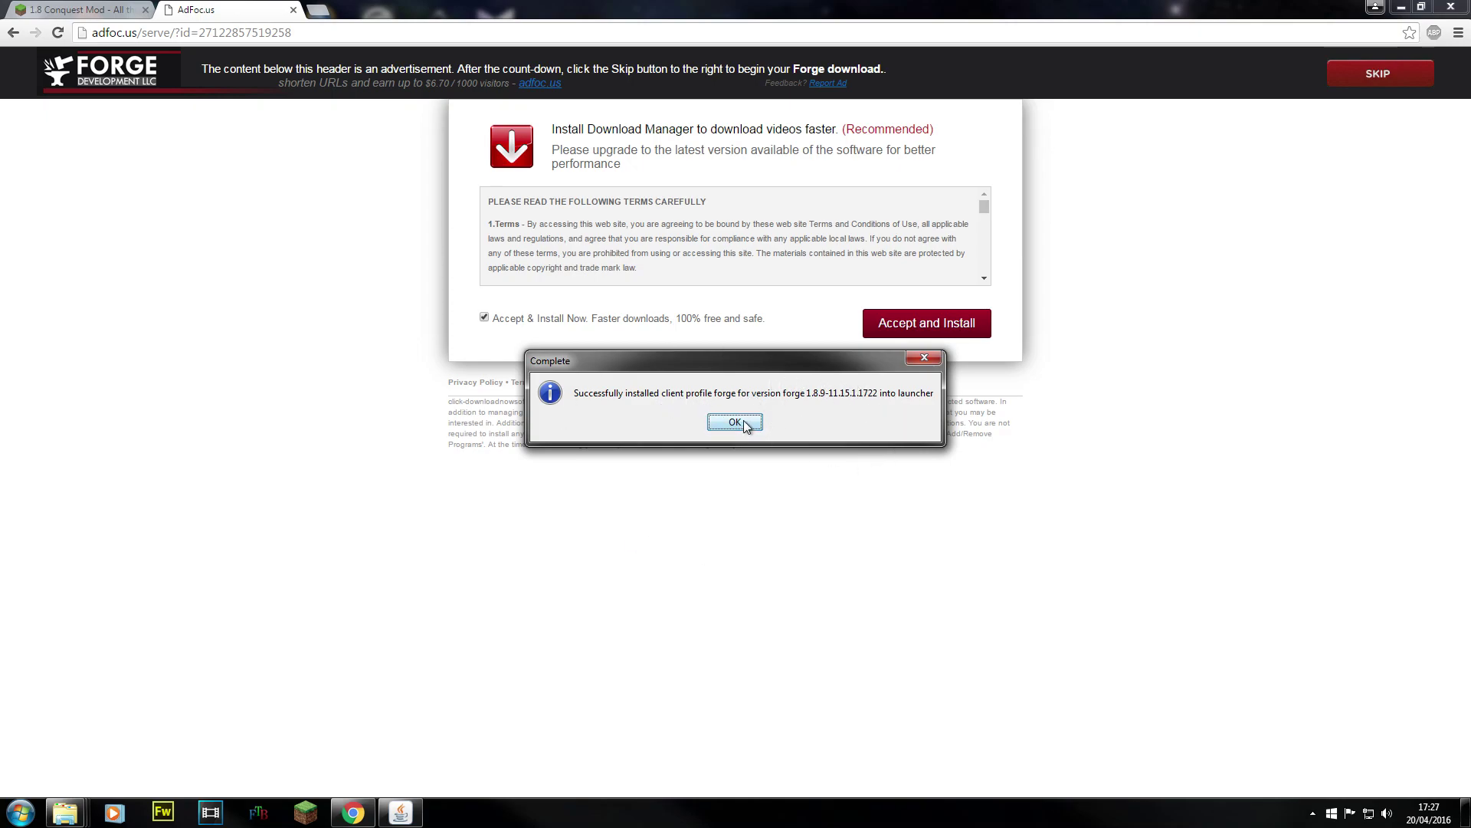
pyautogui.click(743, 423)
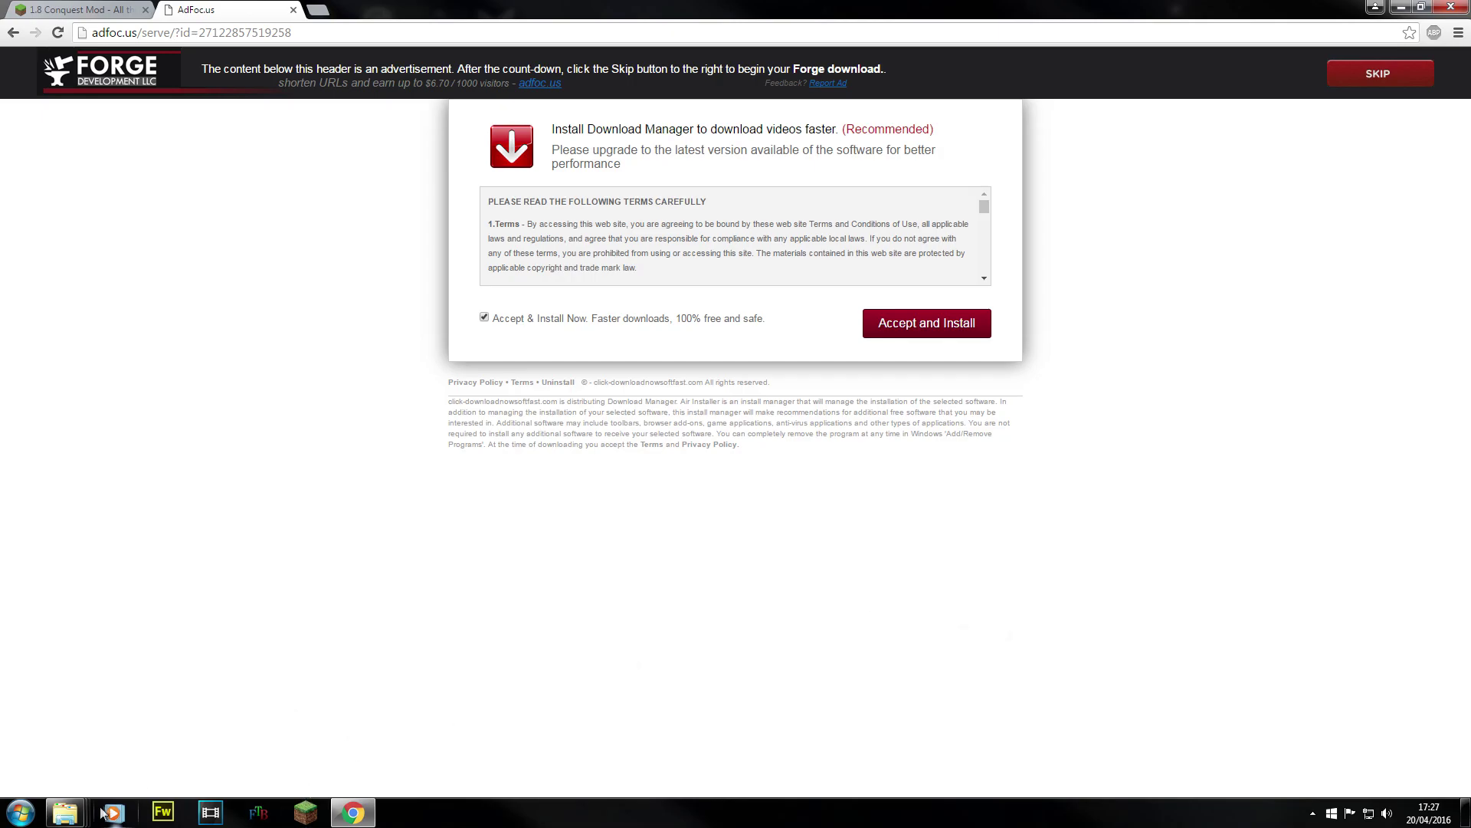
# - Close the Downloads folder window and open the Roaming folder by running %APPDATA% from the Windows search
pyautogui.click(68, 812)
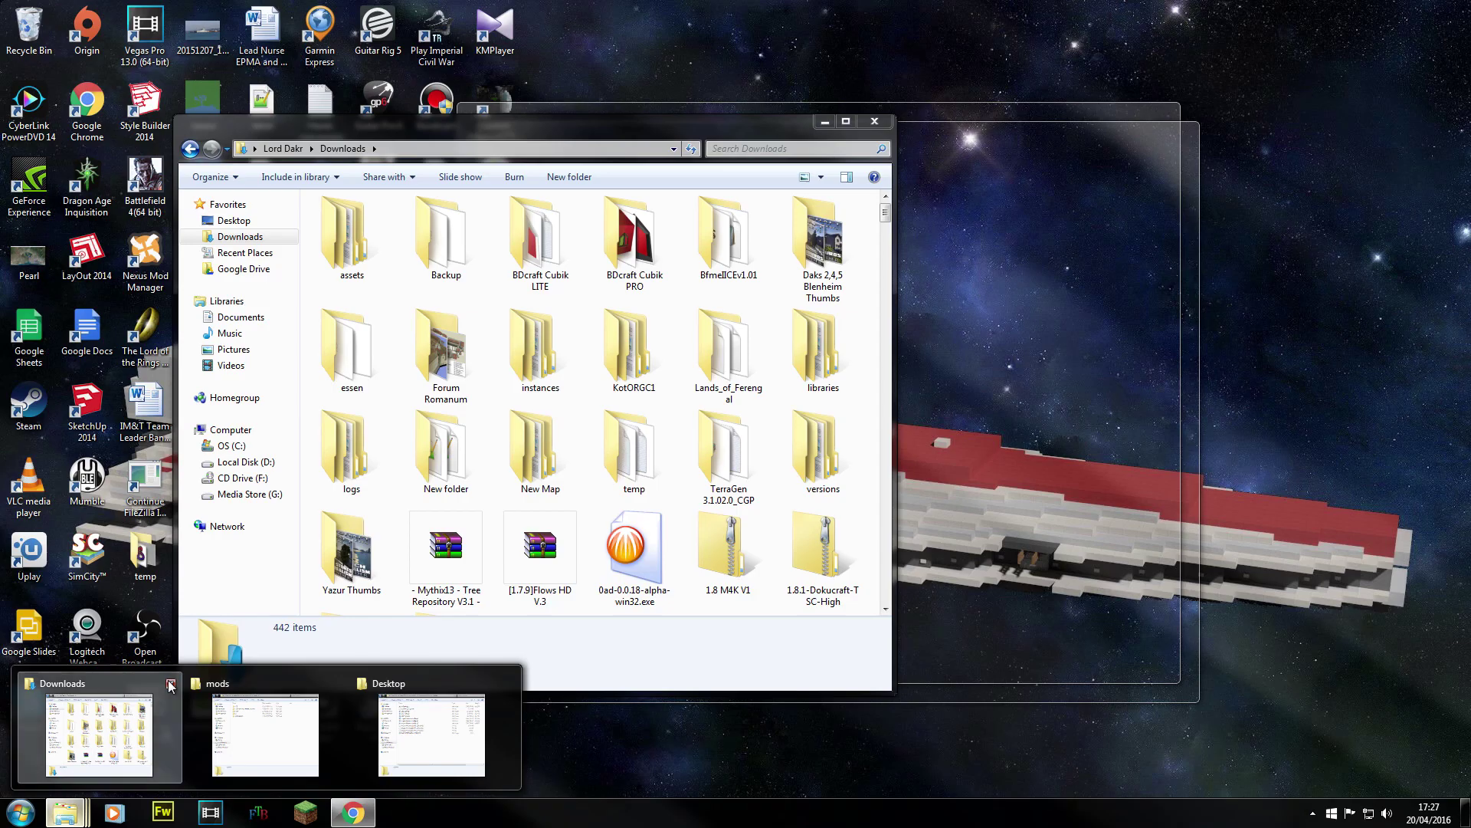
pyautogui.click(171, 683)
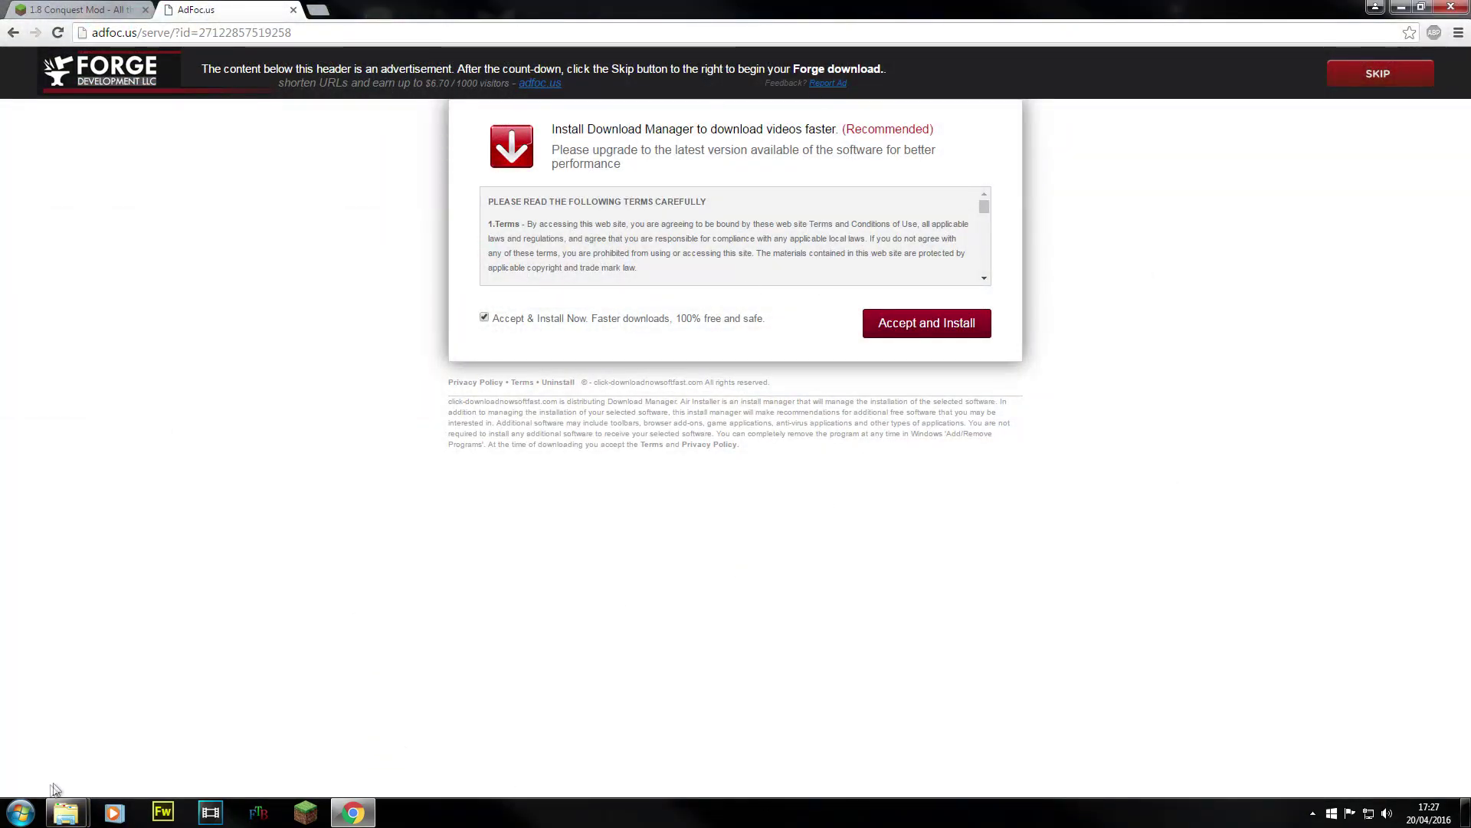
pyautogui.click(21, 812)
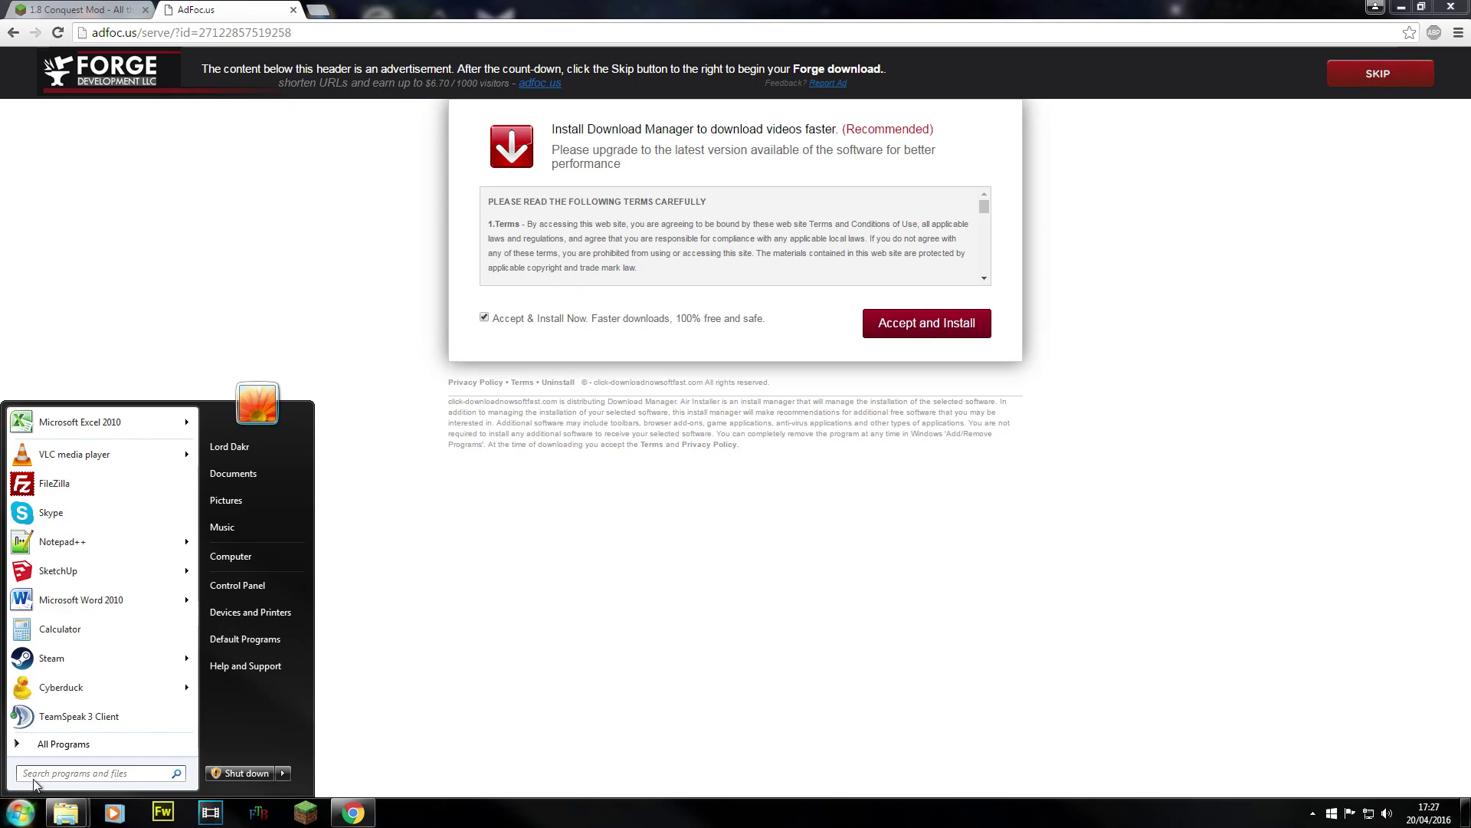
pyautogui.click(21, 812)
pyautogui.click(21, 812)
pyautogui.click(79, 774)
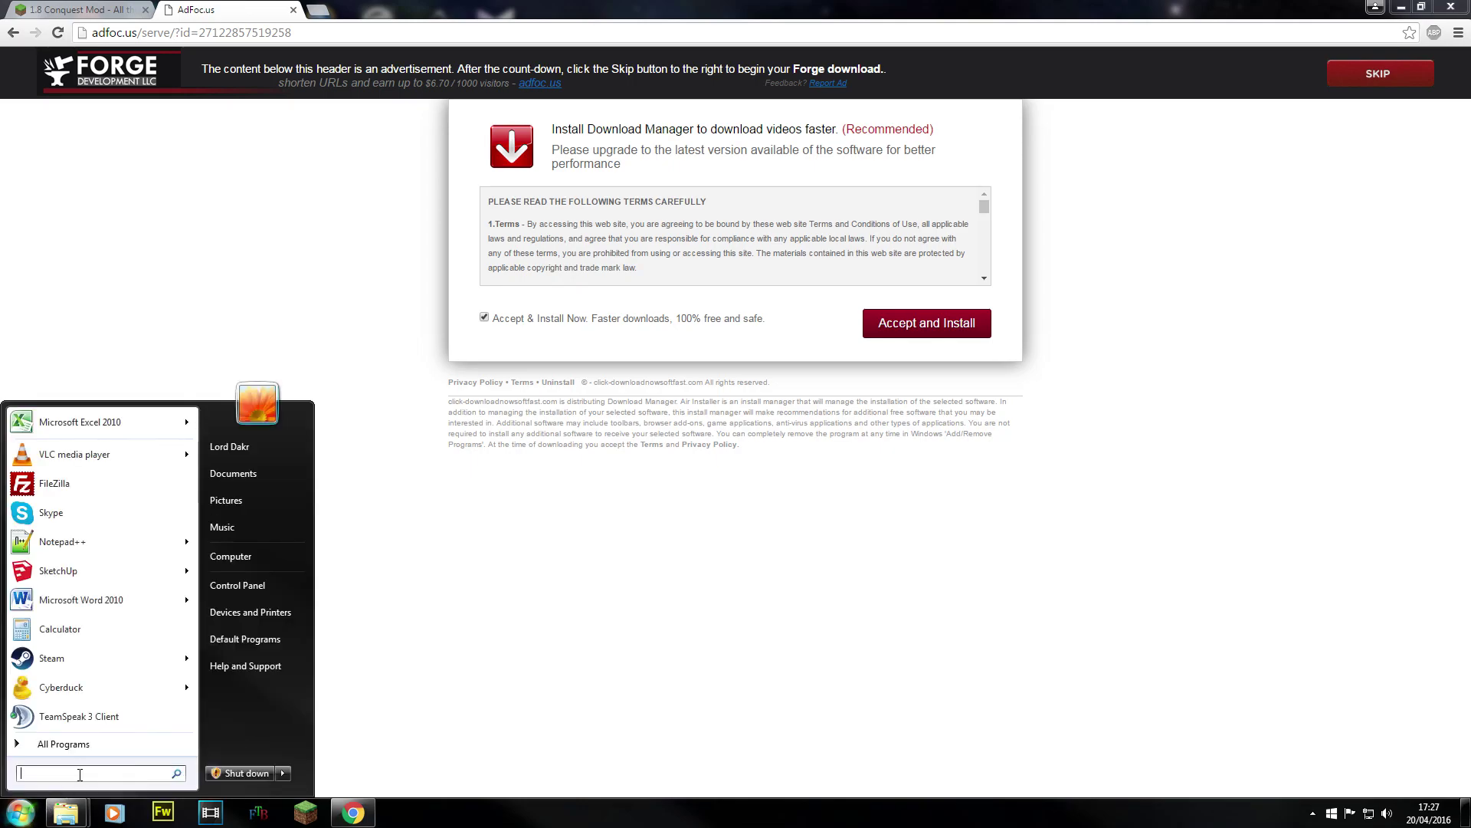
pyautogui.write('%')
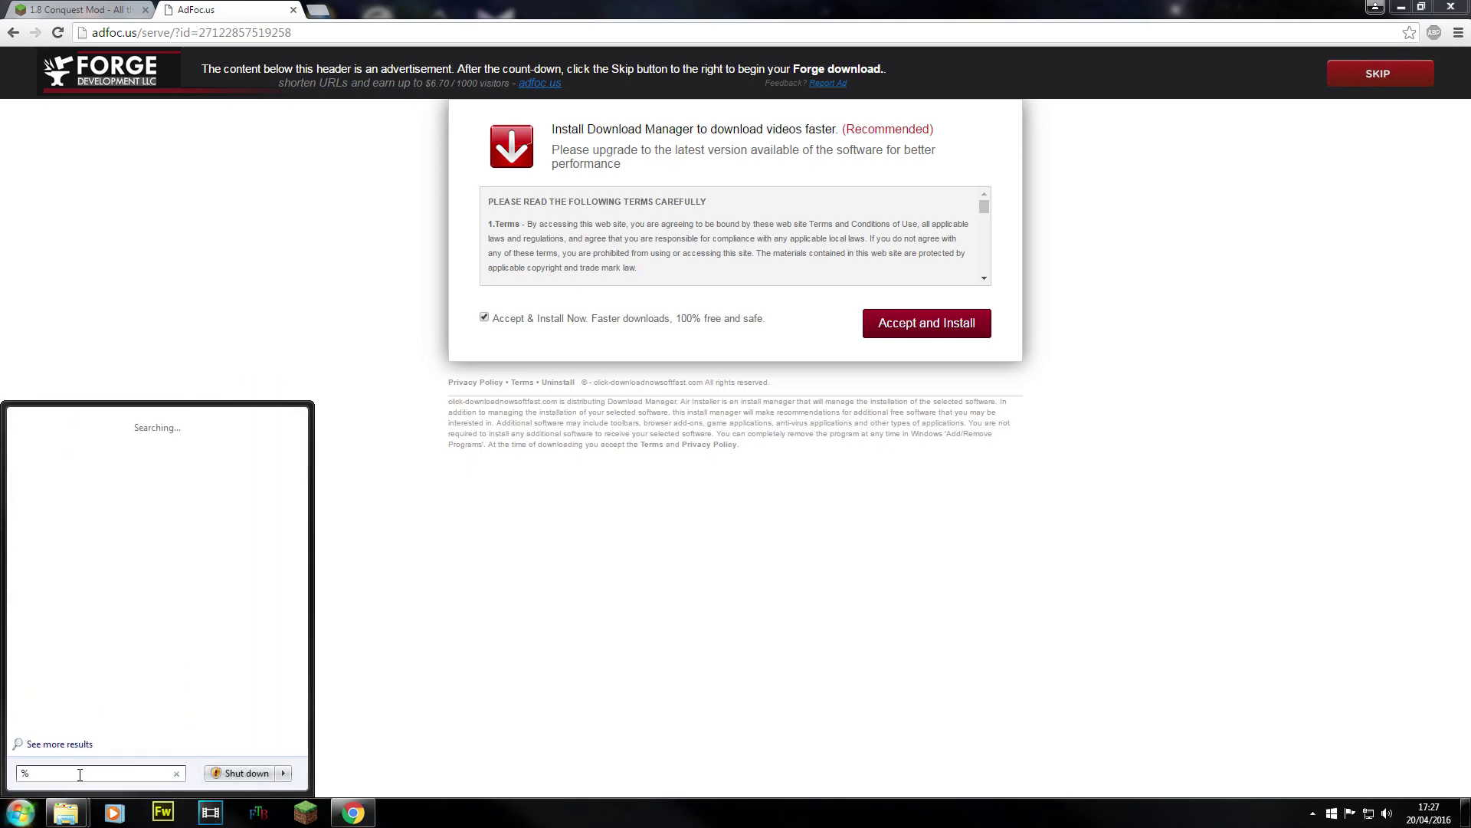
pyautogui.write('APPDATA')
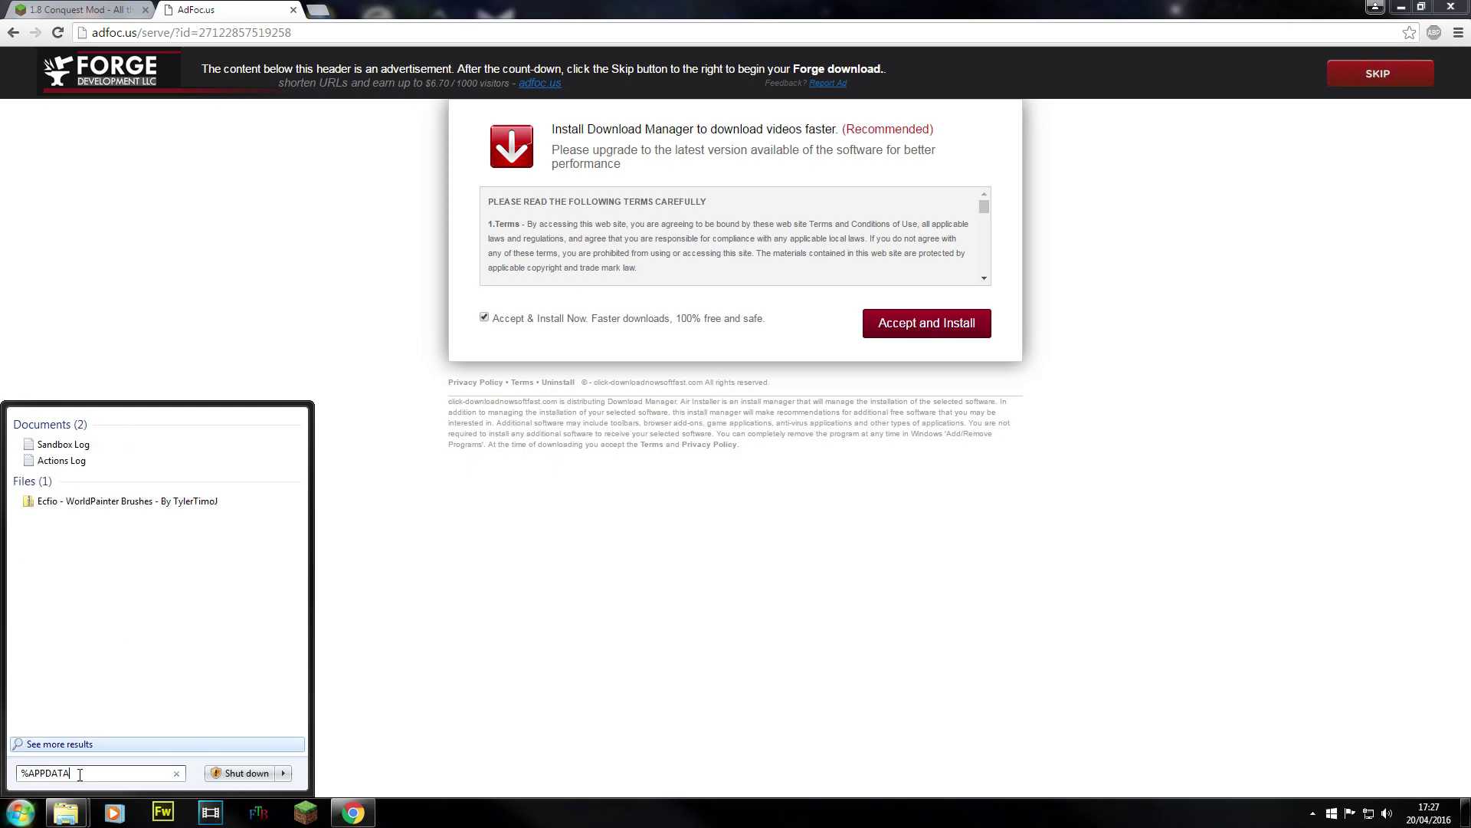
pyautogui.write('%')
pyautogui.press('Return')
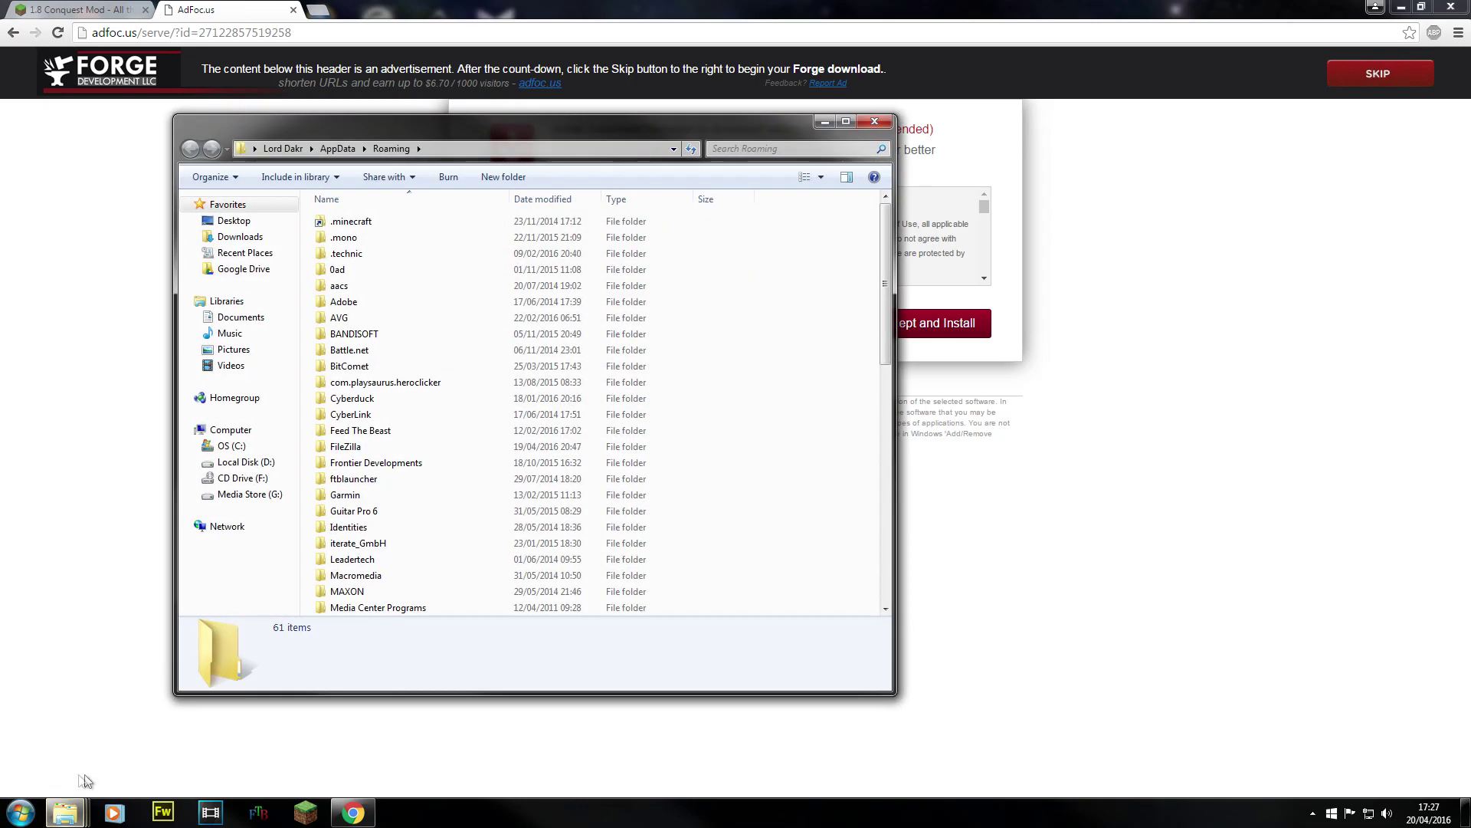
# - Open the mods folder inside the .minecraft folder
pyautogui.click(606, 350)
pyautogui.scroll(-8, 608, 376)
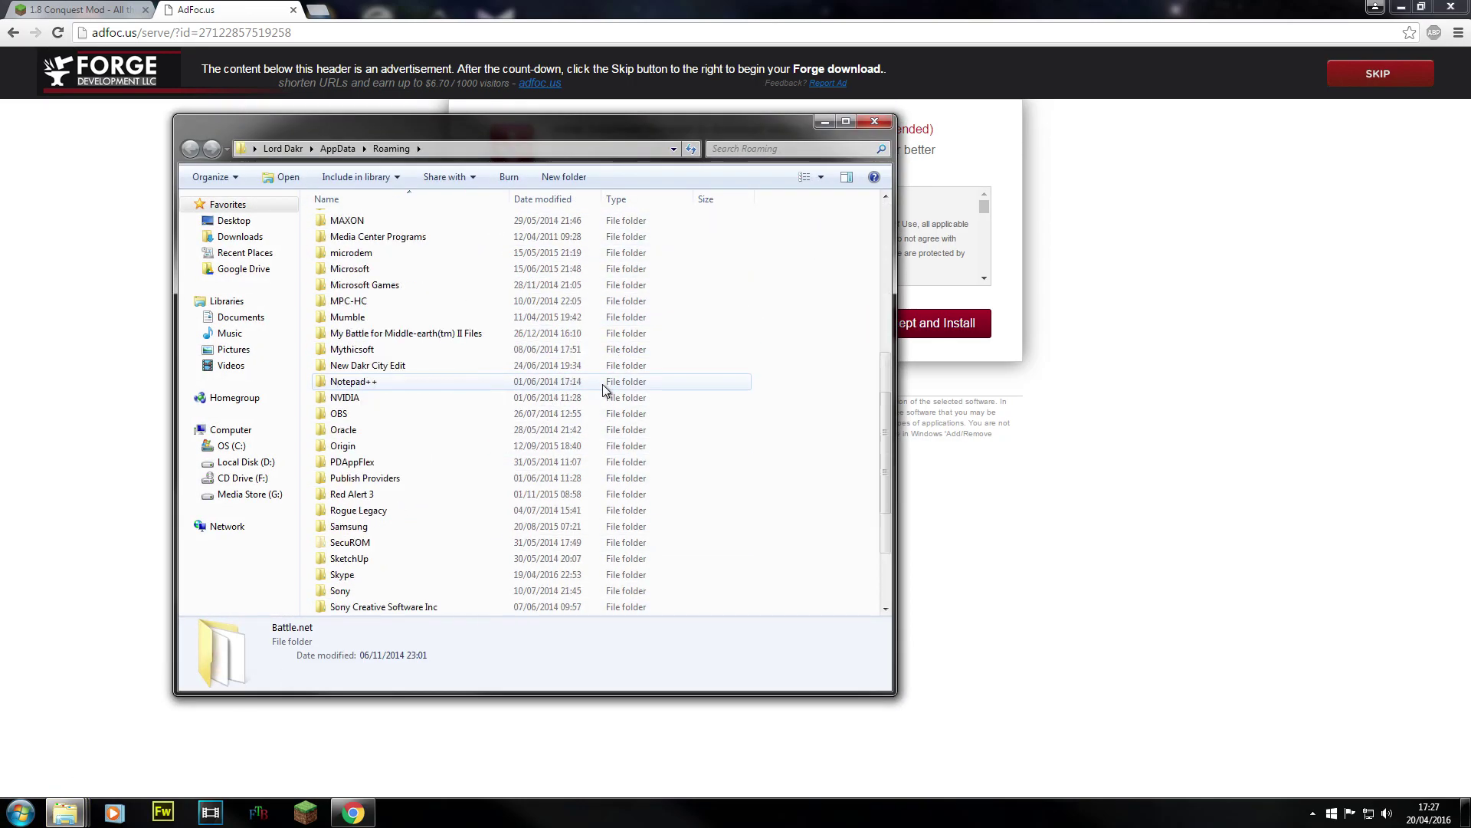
pyautogui.scroll(4, 606, 391)
pyautogui.scroll(5, 605, 393)
pyautogui.doubleClick(385, 223)
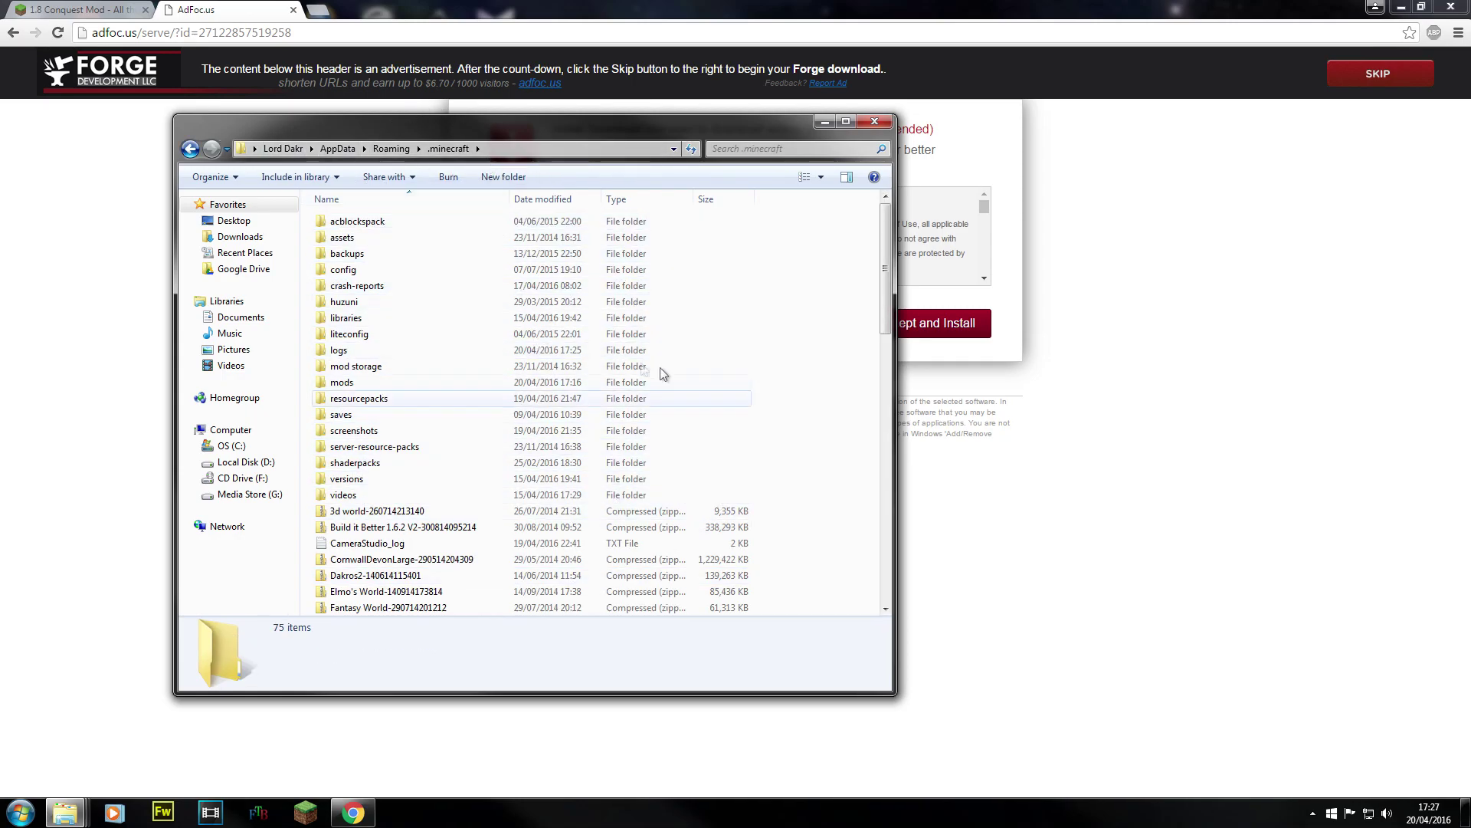
pyautogui.doubleClick(535, 382)
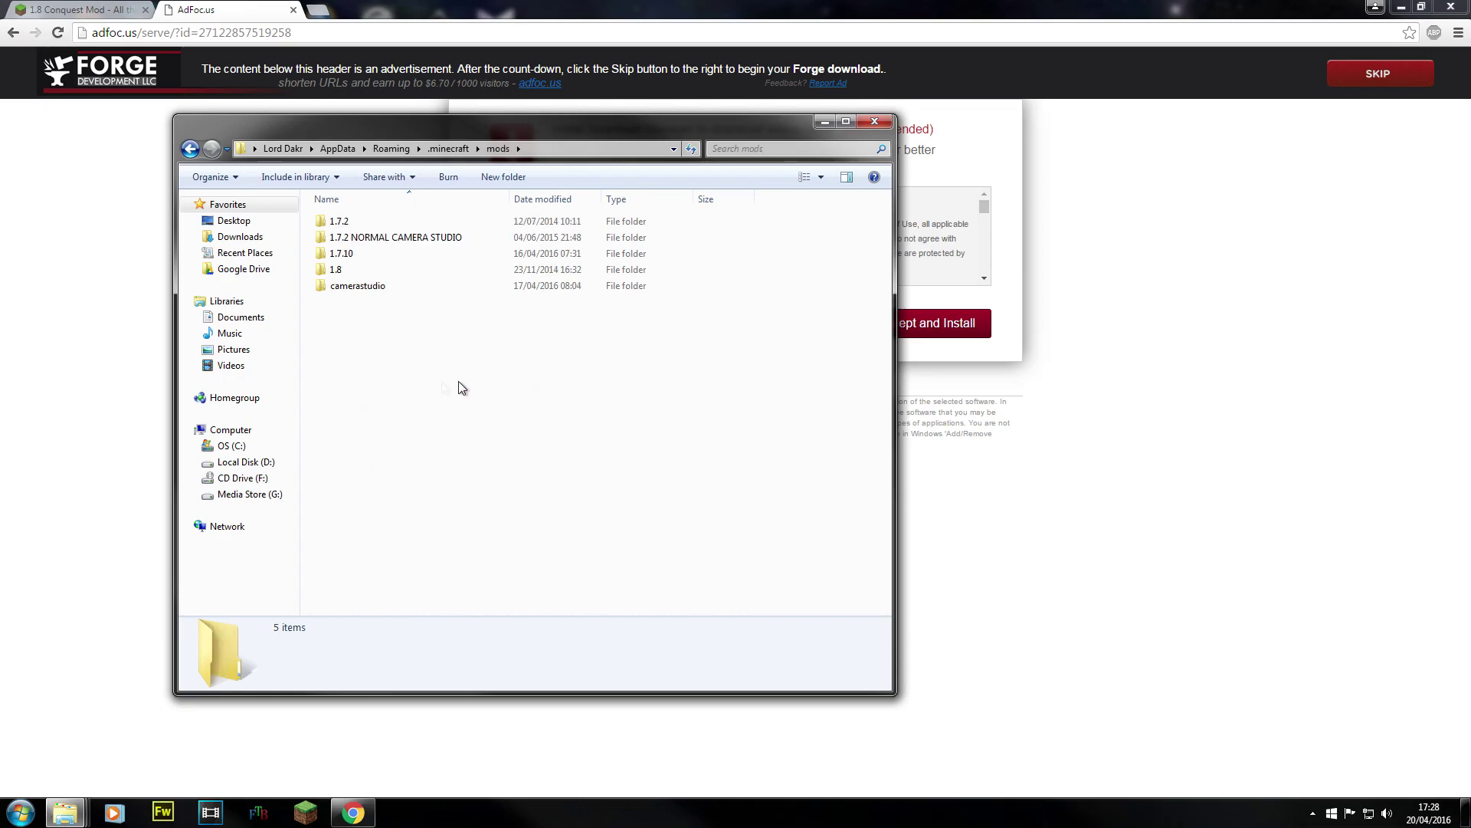
# - Copy the two WorldEdit litemods, OptiFine and ShadersModCore from 1.7.2 NORMAL CAMERA STUDIO into the mods folder, and move those copies to the Recycle Bin
pyautogui.moveTo(451, 519); pyautogui.dragTo(492, 391)
pyautogui.doubleClick(406, 238)
pyautogui.moveTo(506, 470); pyautogui.dragTo(417, 255)
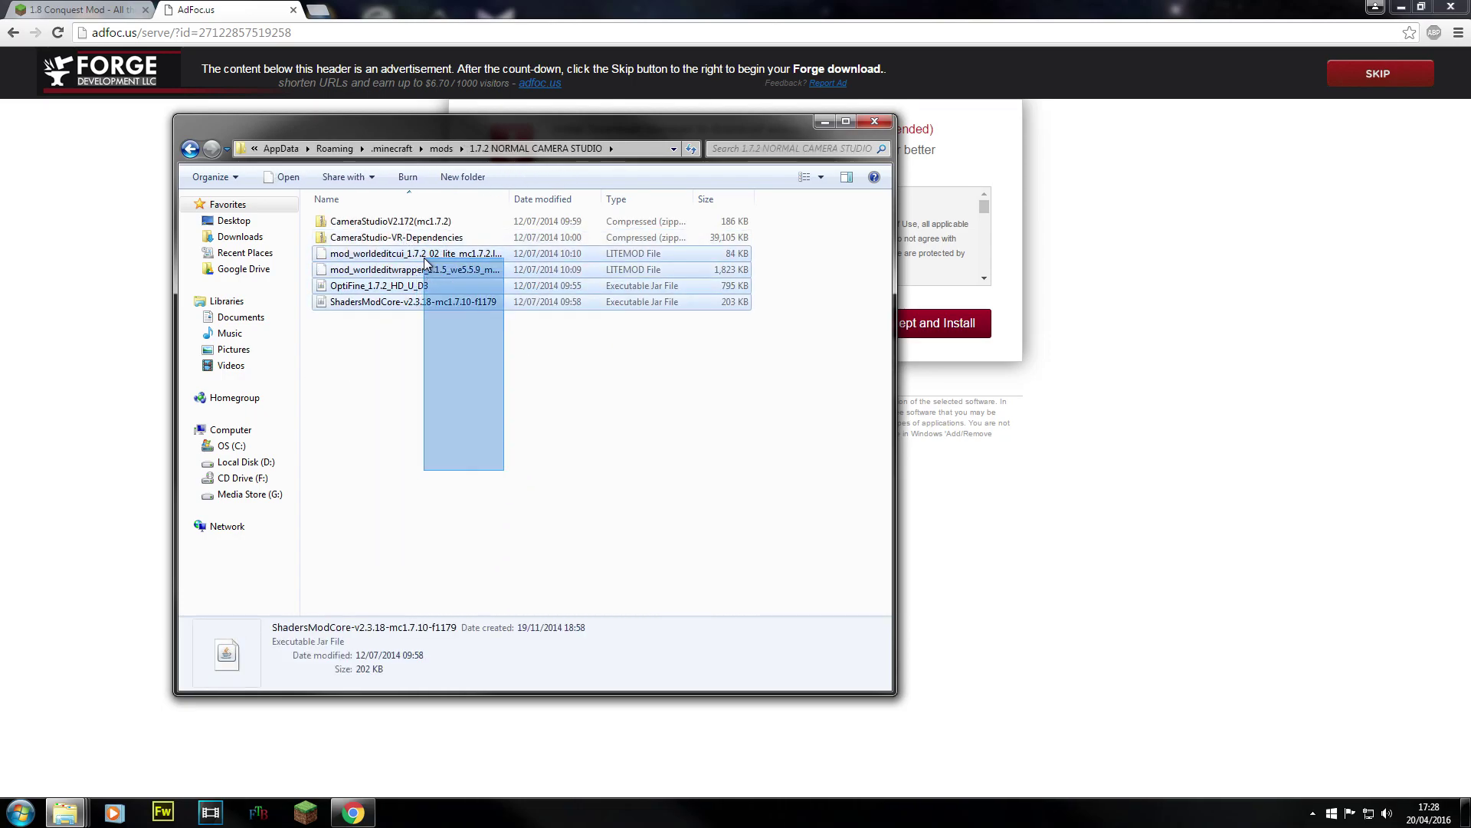
pyautogui.click(441, 148)
pyautogui.hotkey('ctrl', 'v')
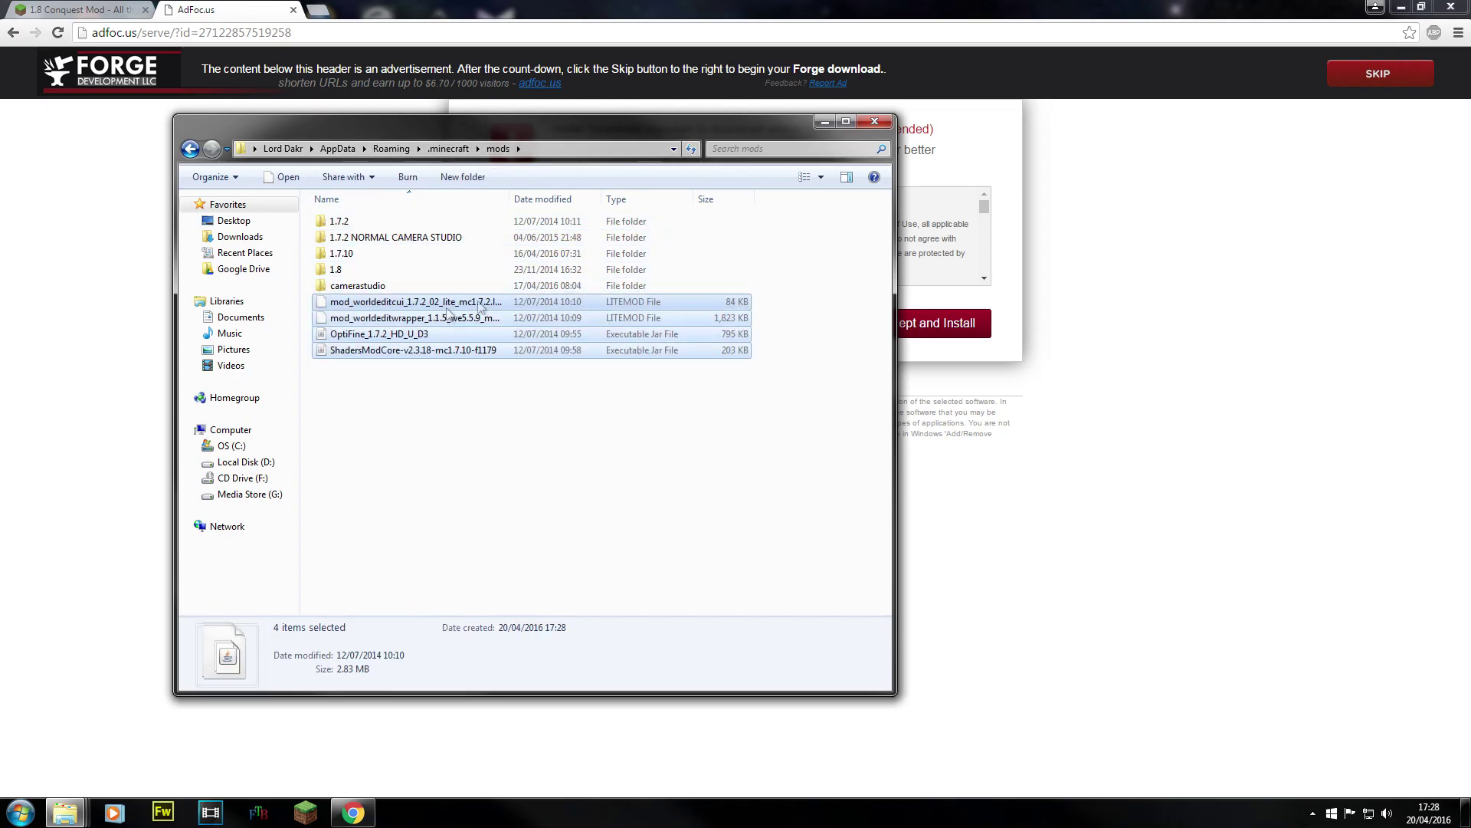
pyautogui.press('Delete')
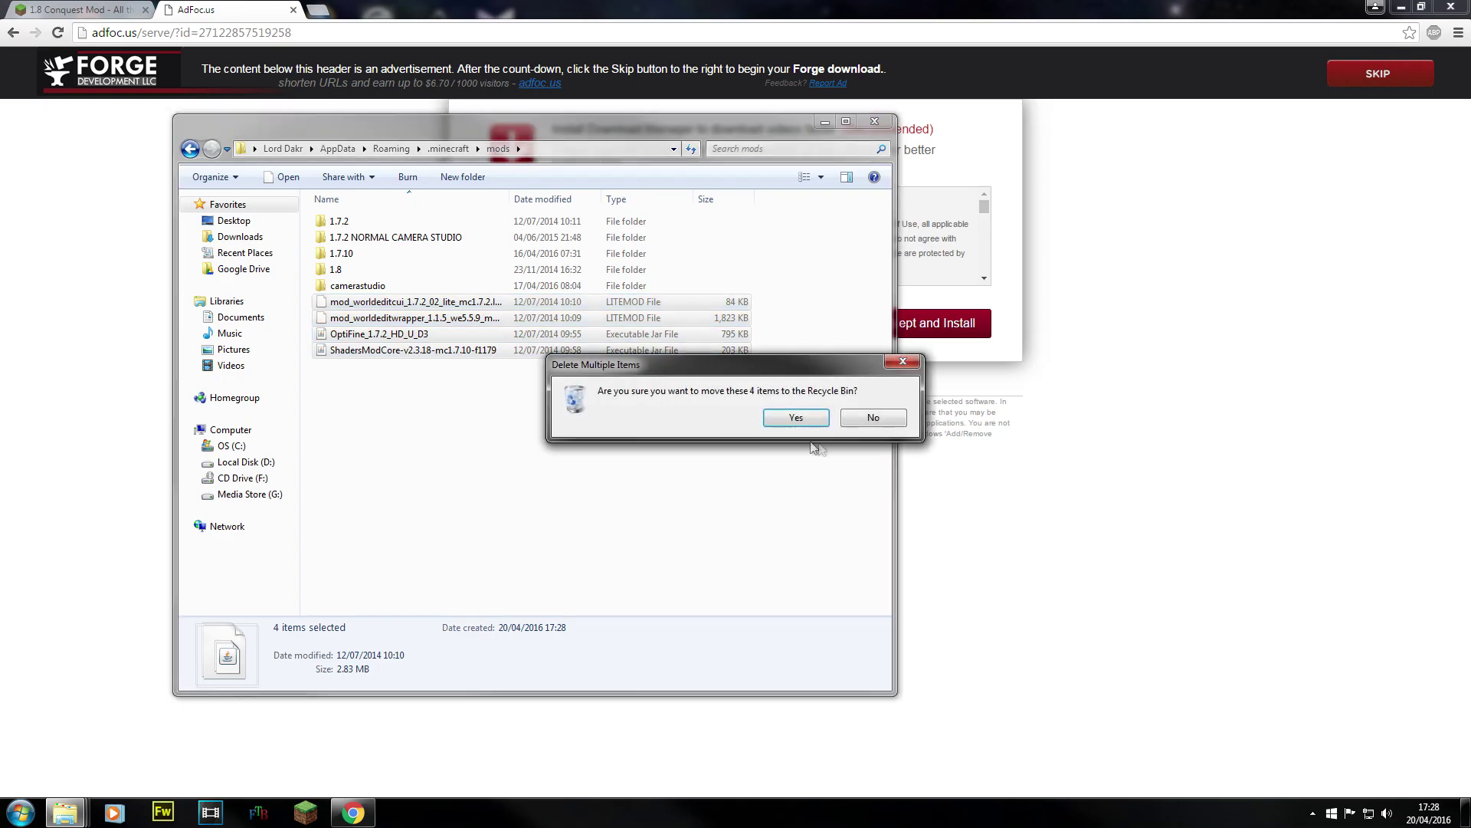
pyautogui.click(806, 419)
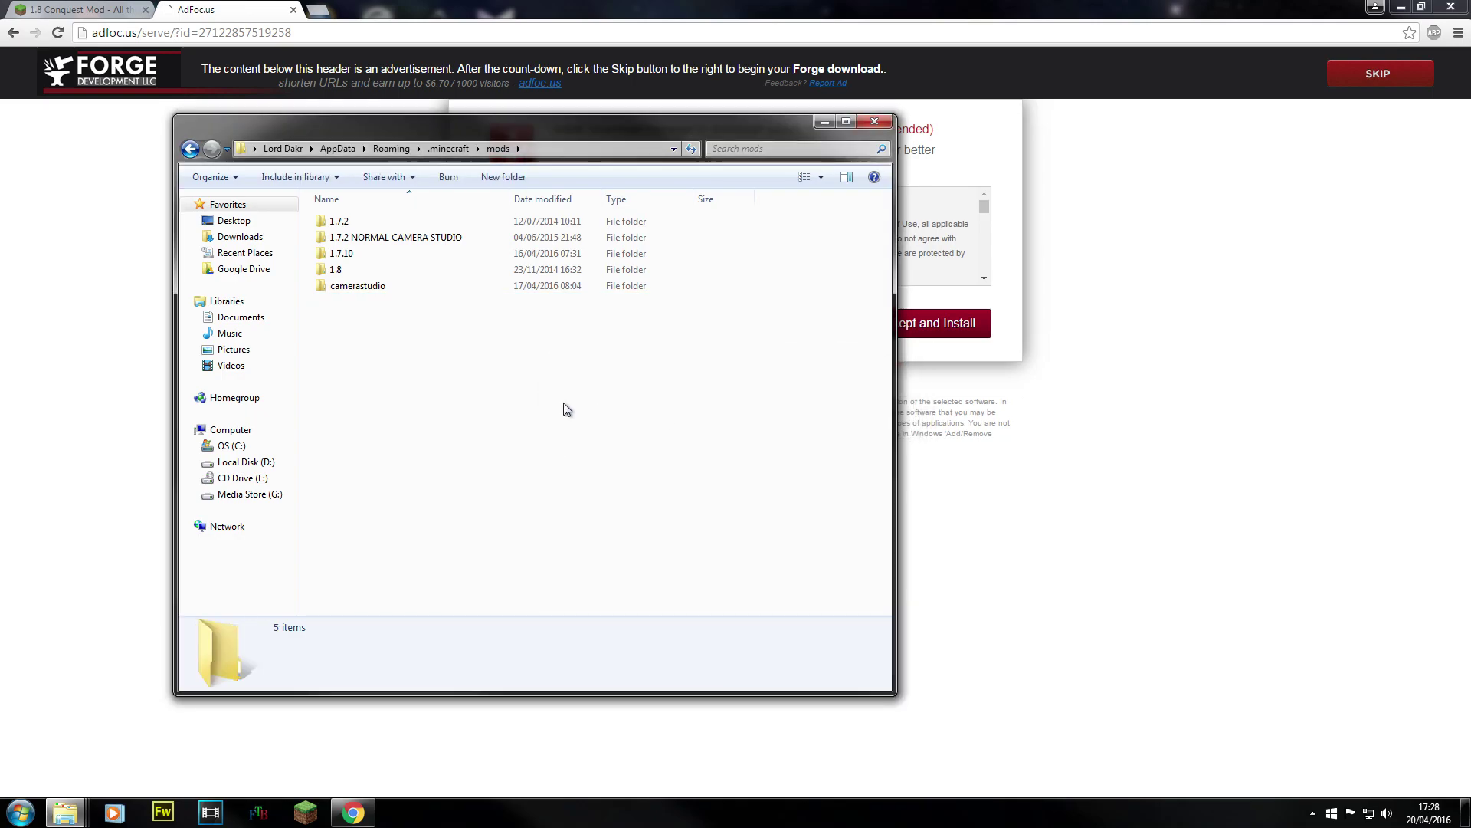
# - Examine the version subfolders in the mods folder, including the mod files stored in 1.7.10, and return to mods
pyautogui.click(427, 237)
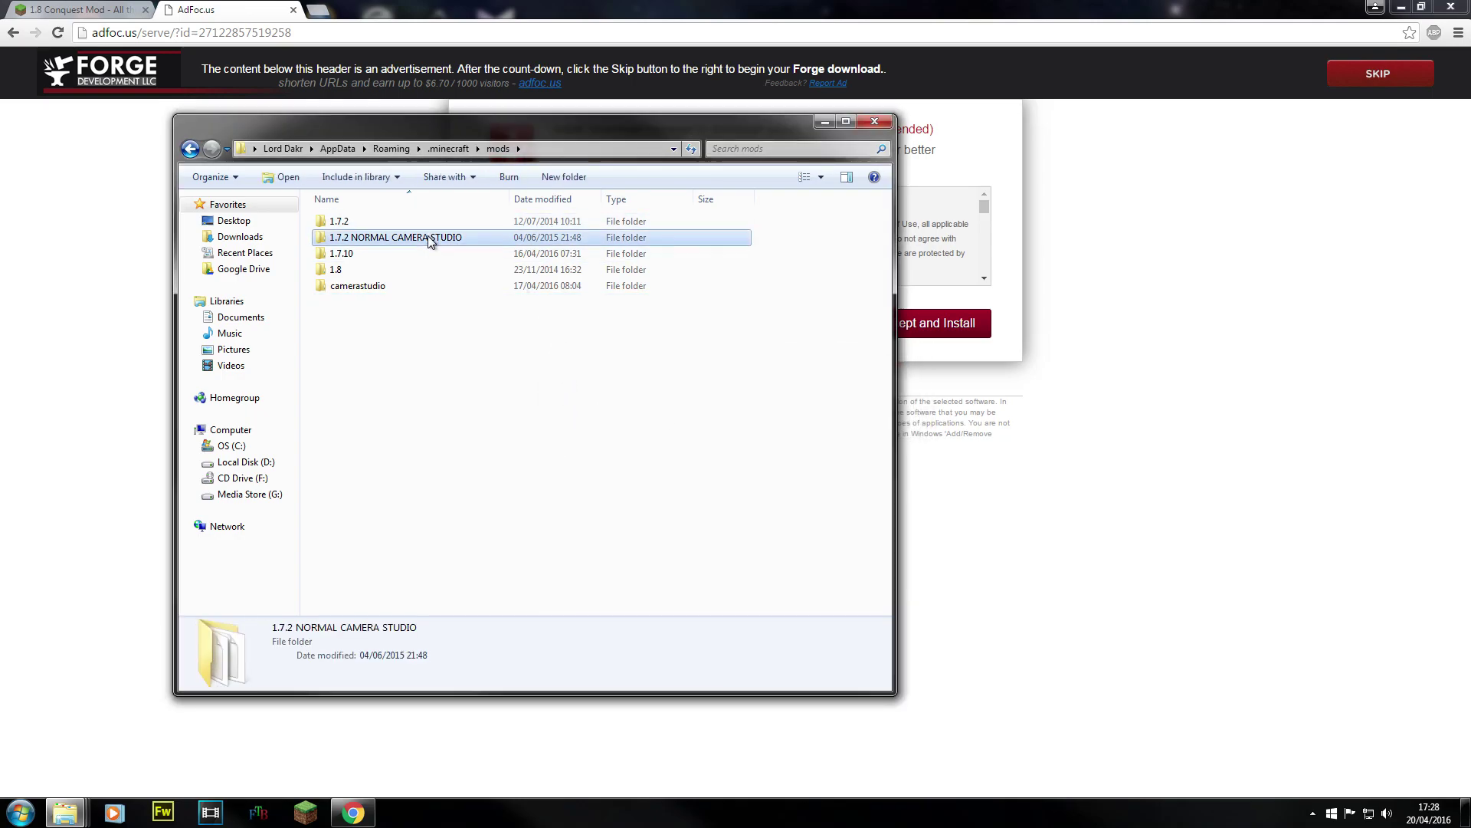
pyautogui.doubleClick(393, 256)
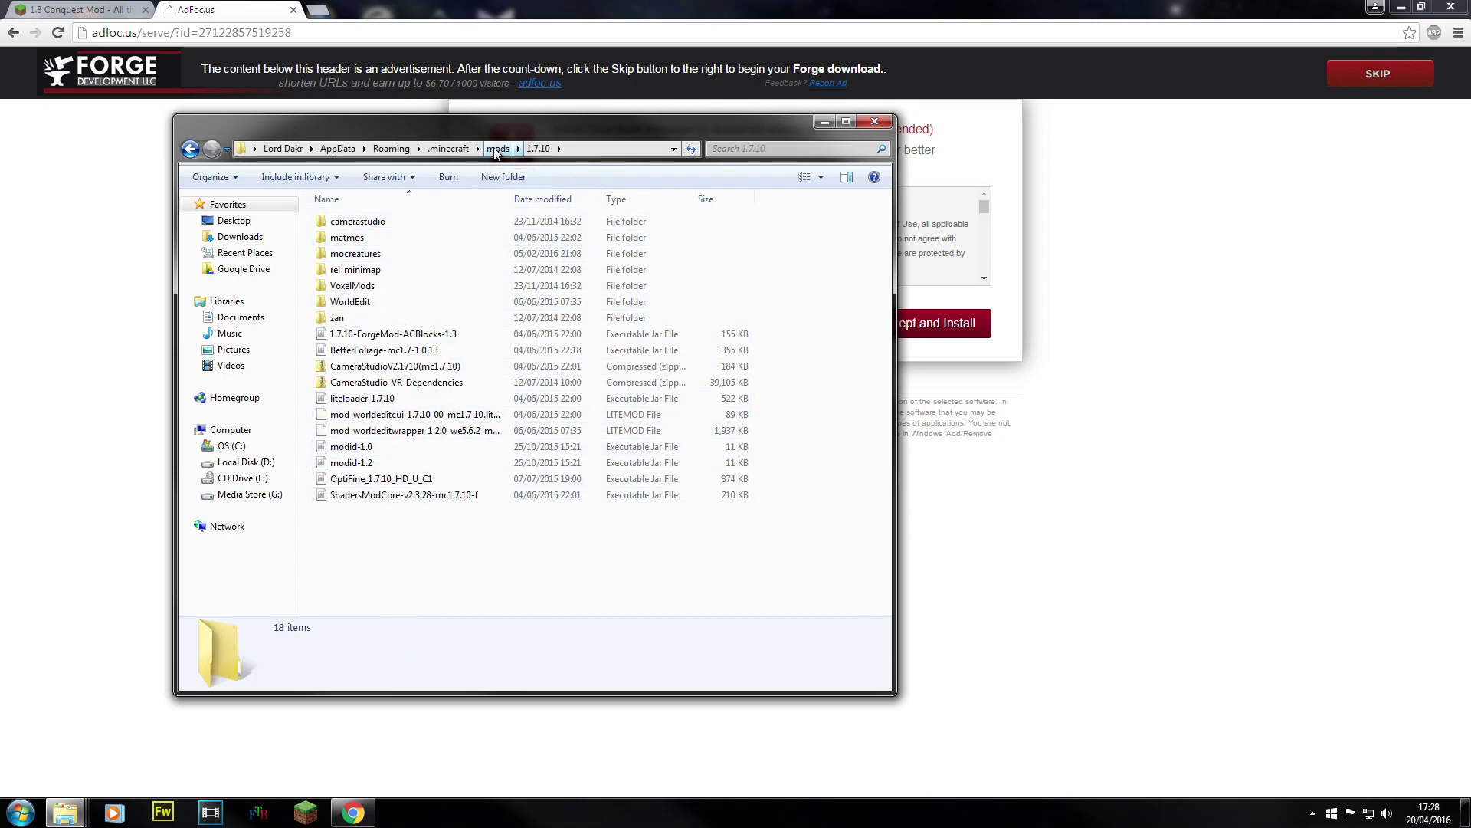
pyautogui.moveTo(422, 551); pyautogui.dragTo(383, 208)
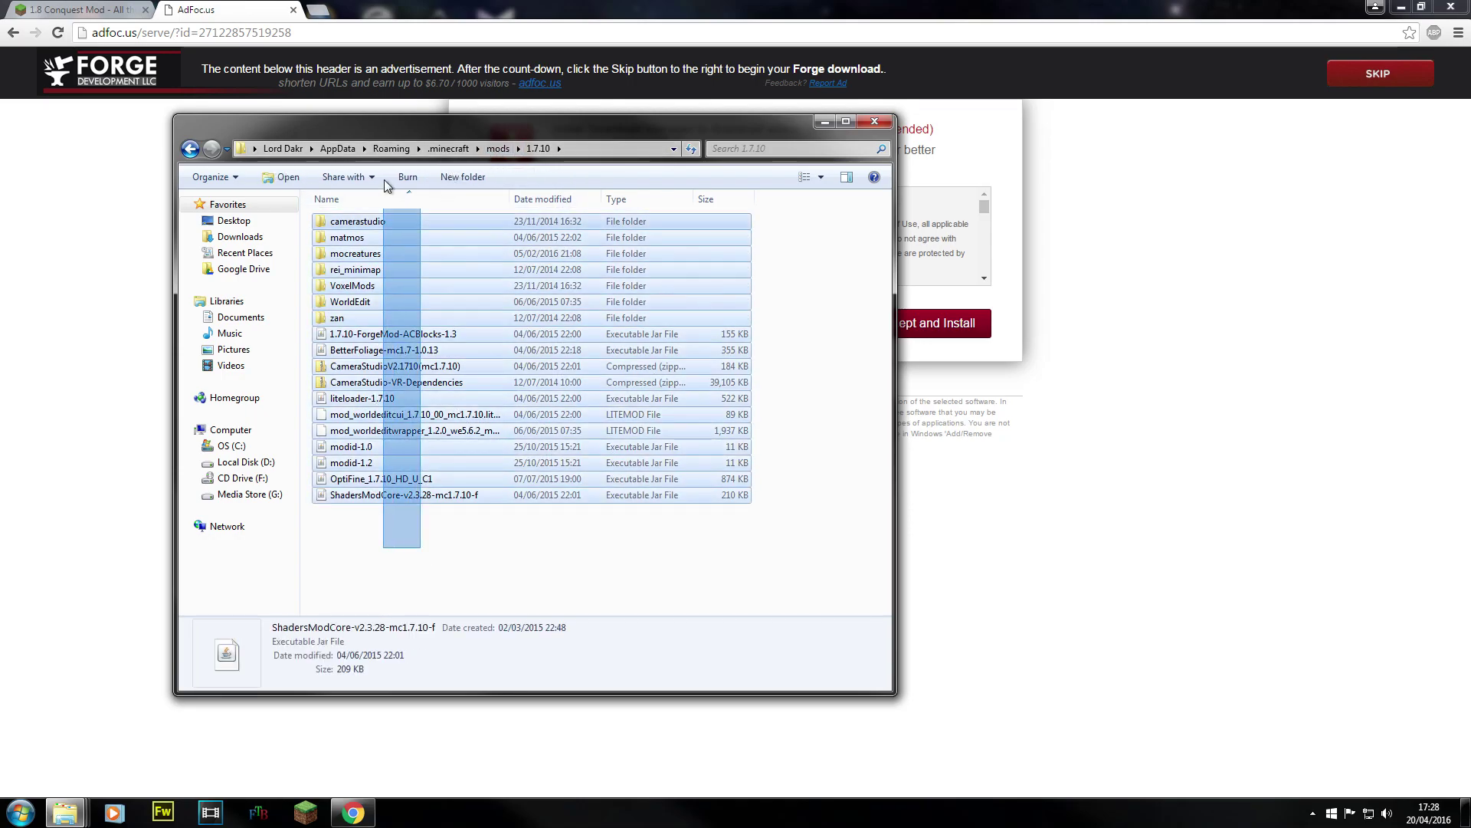
pyautogui.click(497, 148)
pyautogui.click(443, 329)
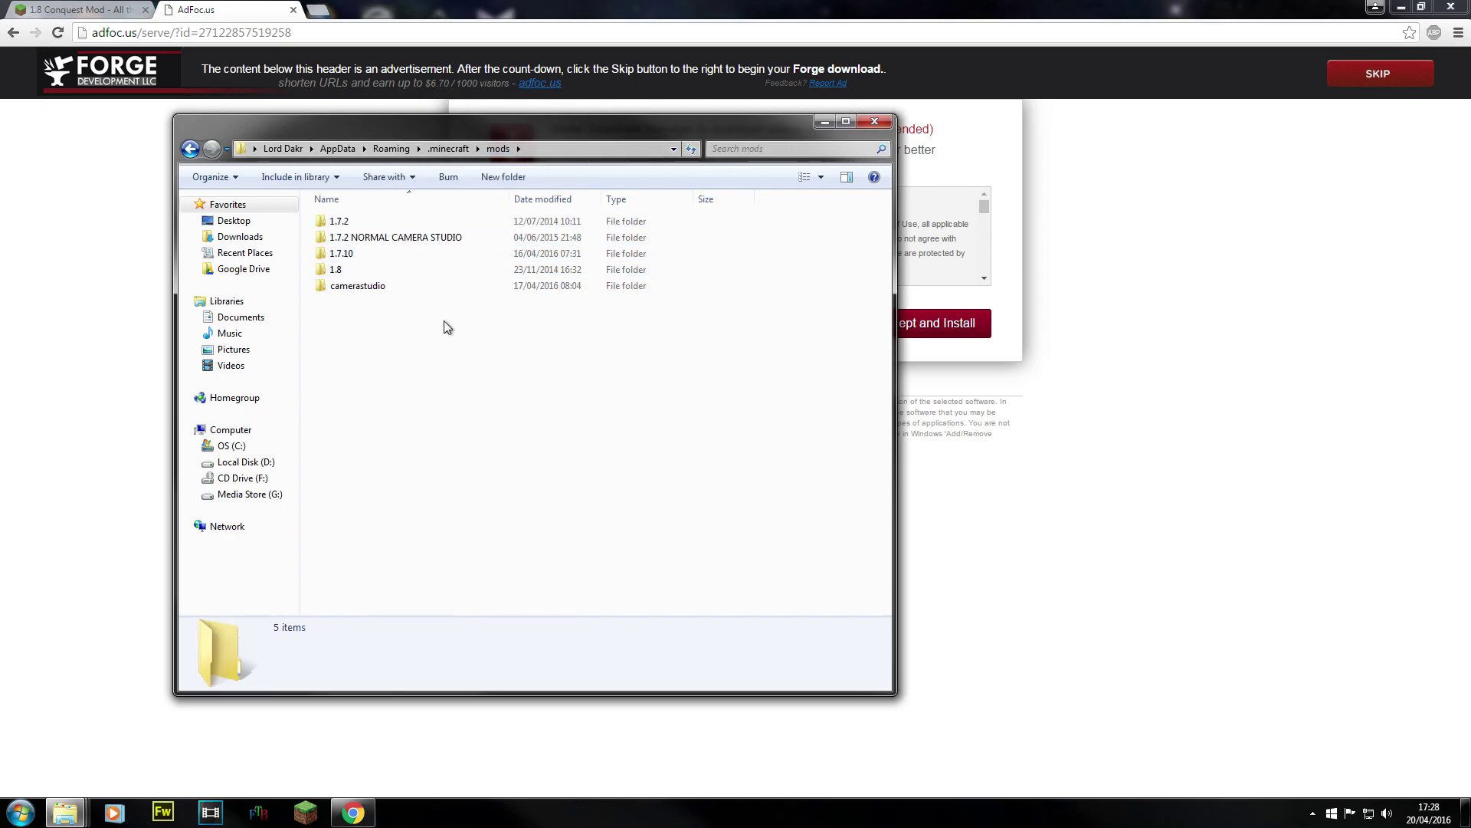
pyautogui.moveTo(674, 323); pyautogui.dragTo(337, 595)
pyautogui.click(375, 240)
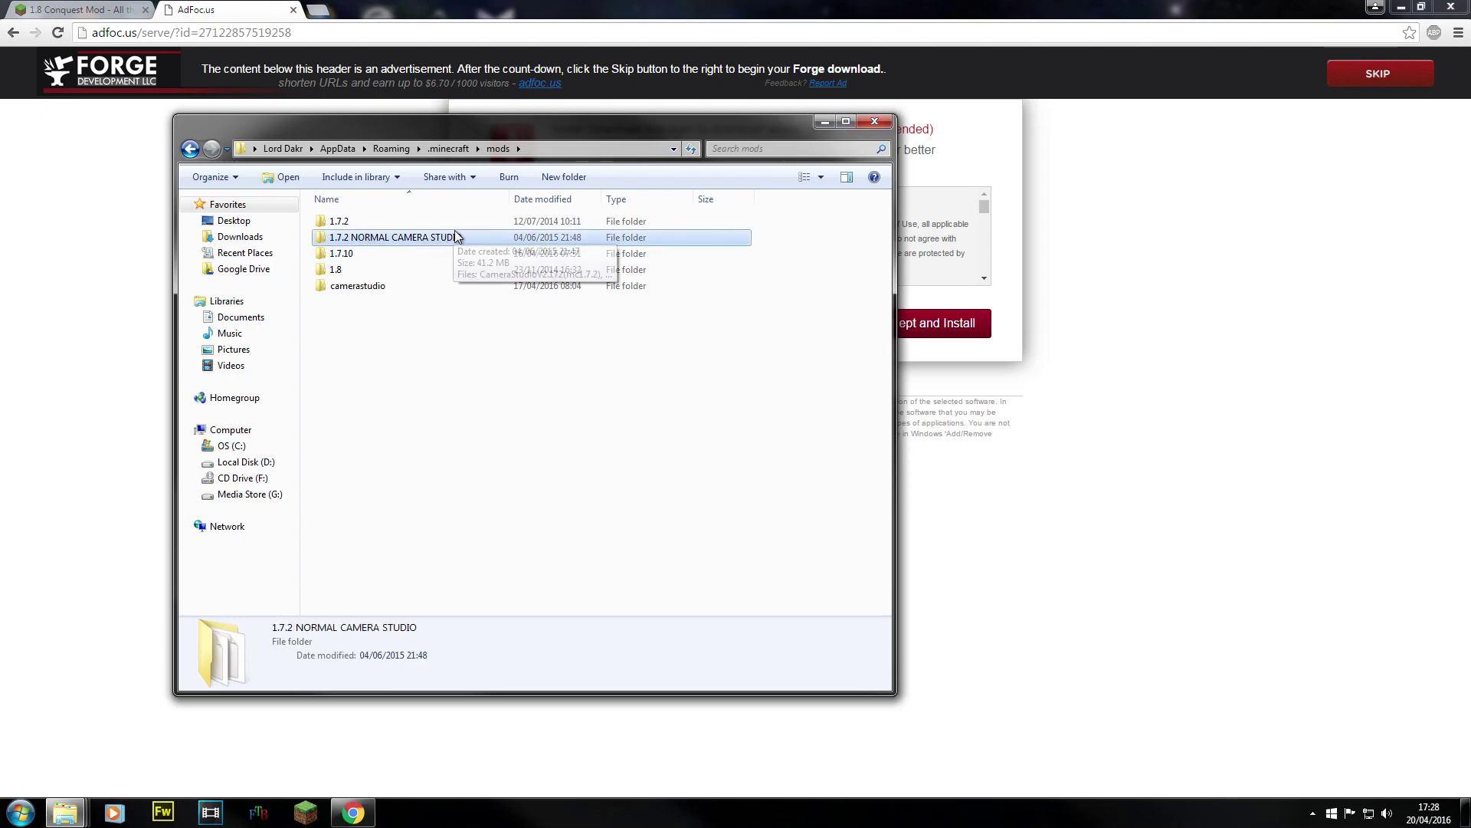
pyautogui.click(414, 253)
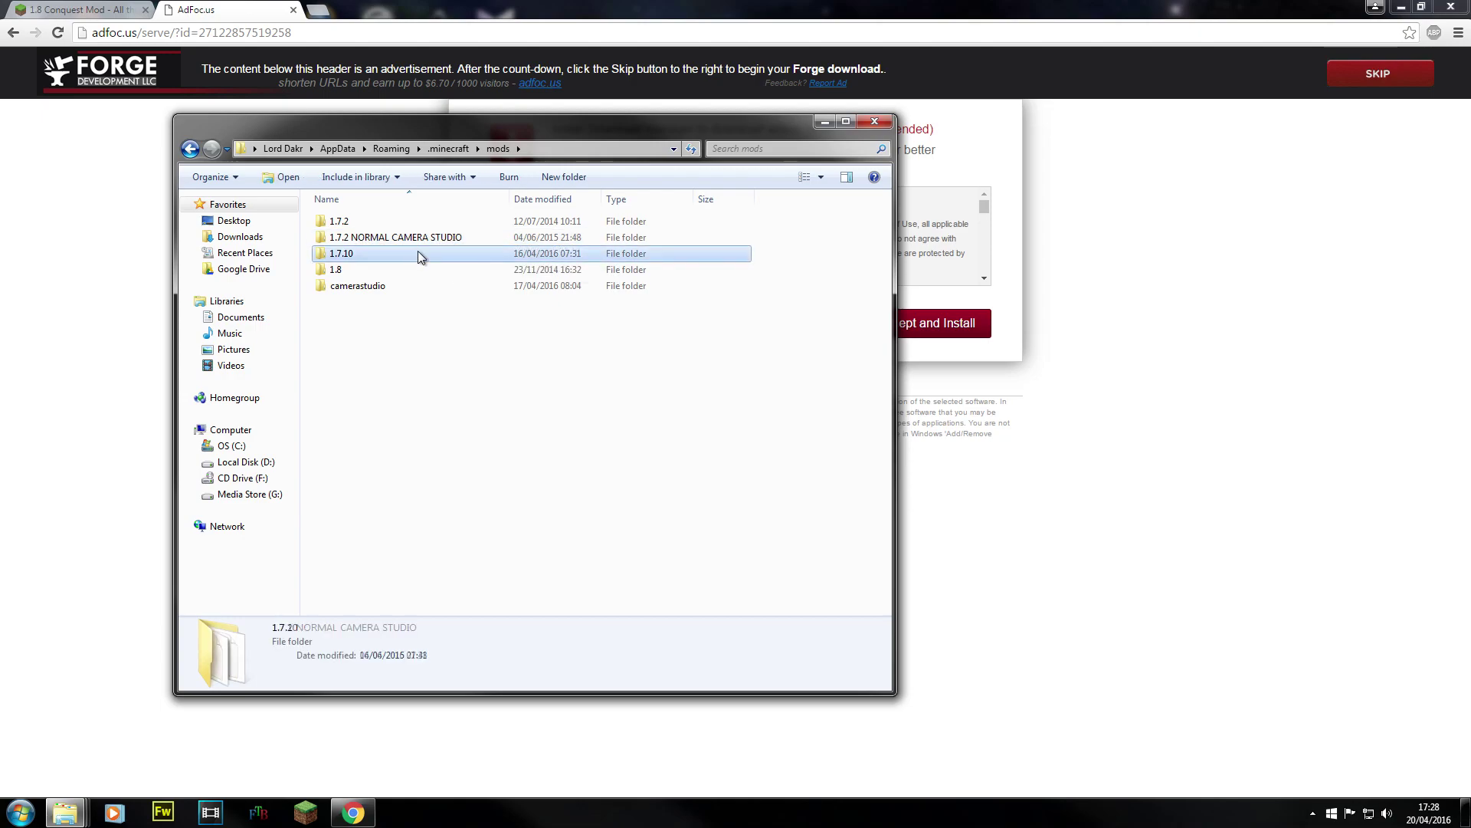
pyautogui.doubleClick(341, 255)
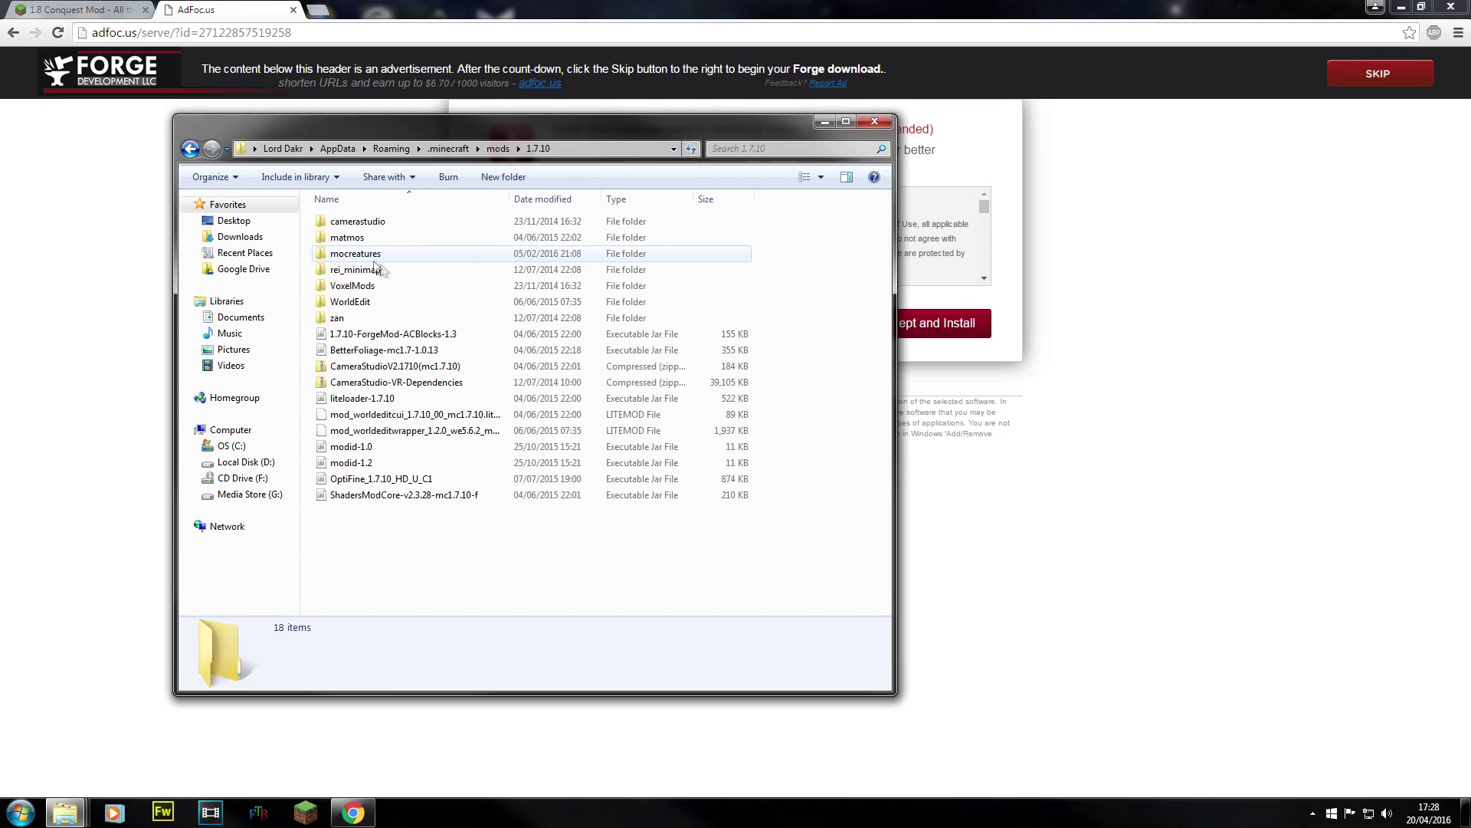
pyautogui.click(189, 148)
pyautogui.click(454, 406)
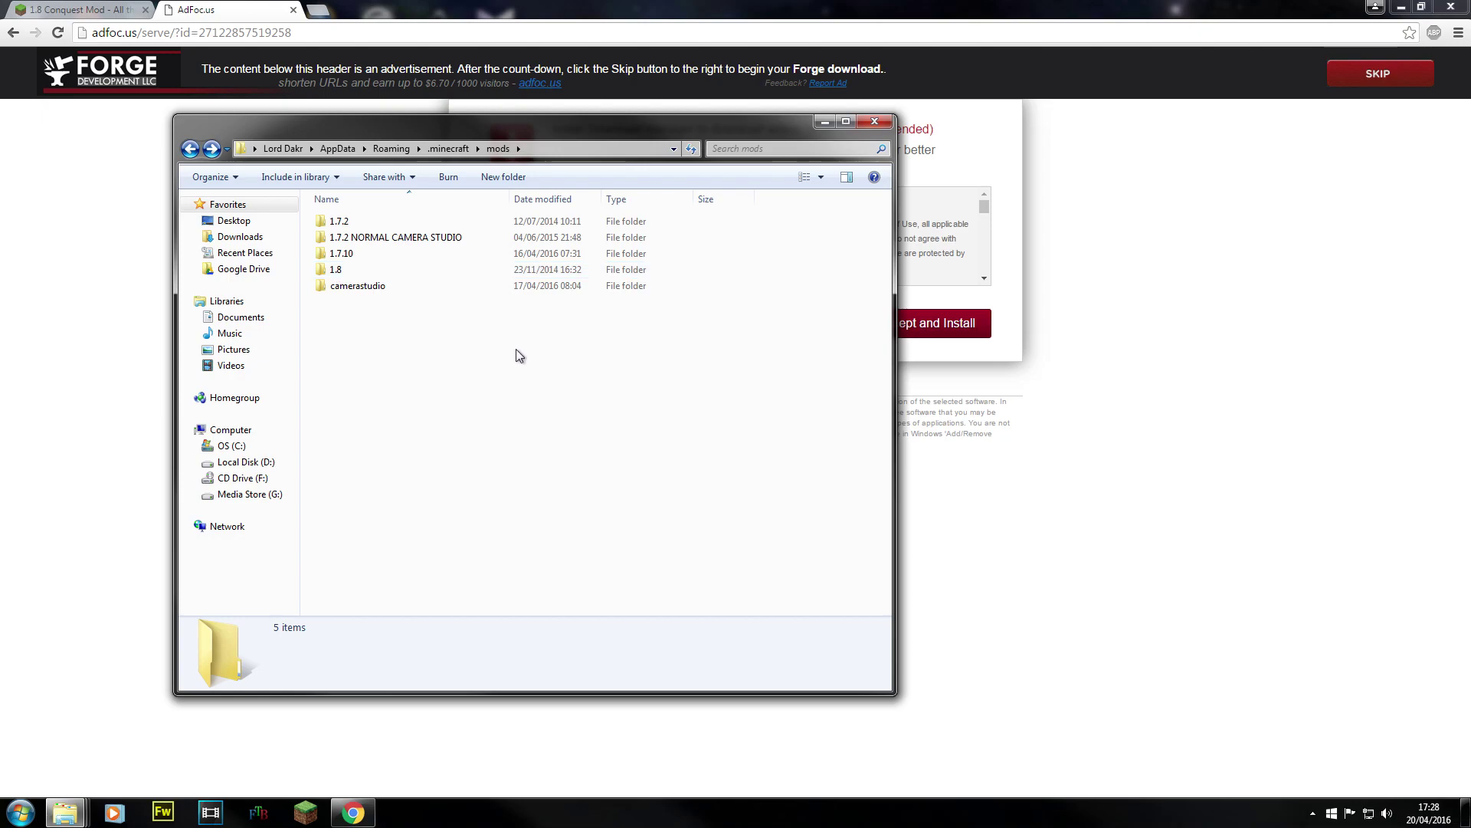
# - Delete the camerastudio folder from the mods folder, keeping the version subfolders
pyautogui.moveTo(576, 496); pyautogui.dragTo(349, 234)
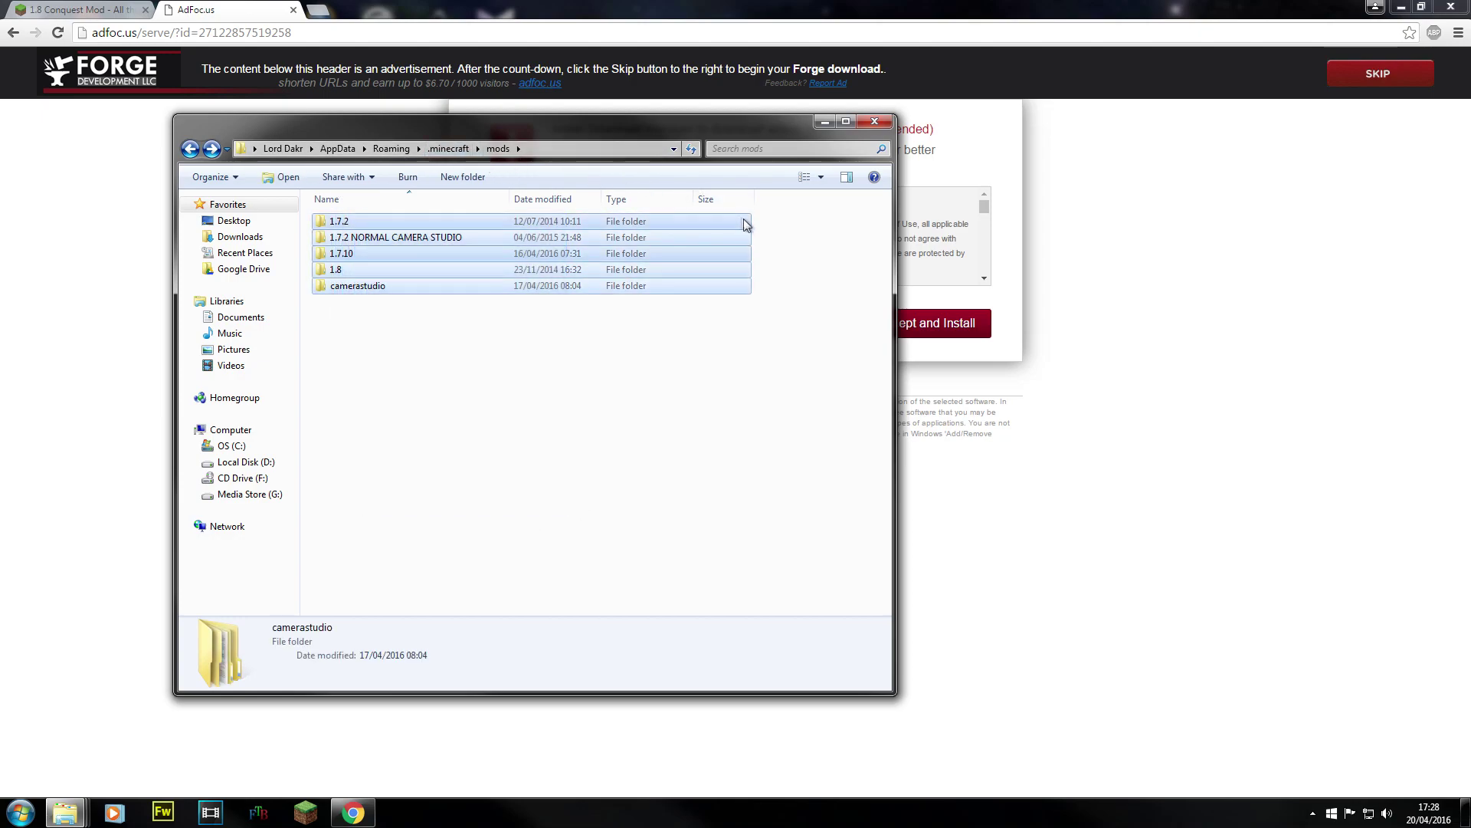
pyautogui.click(615, 393)
pyautogui.press('c')
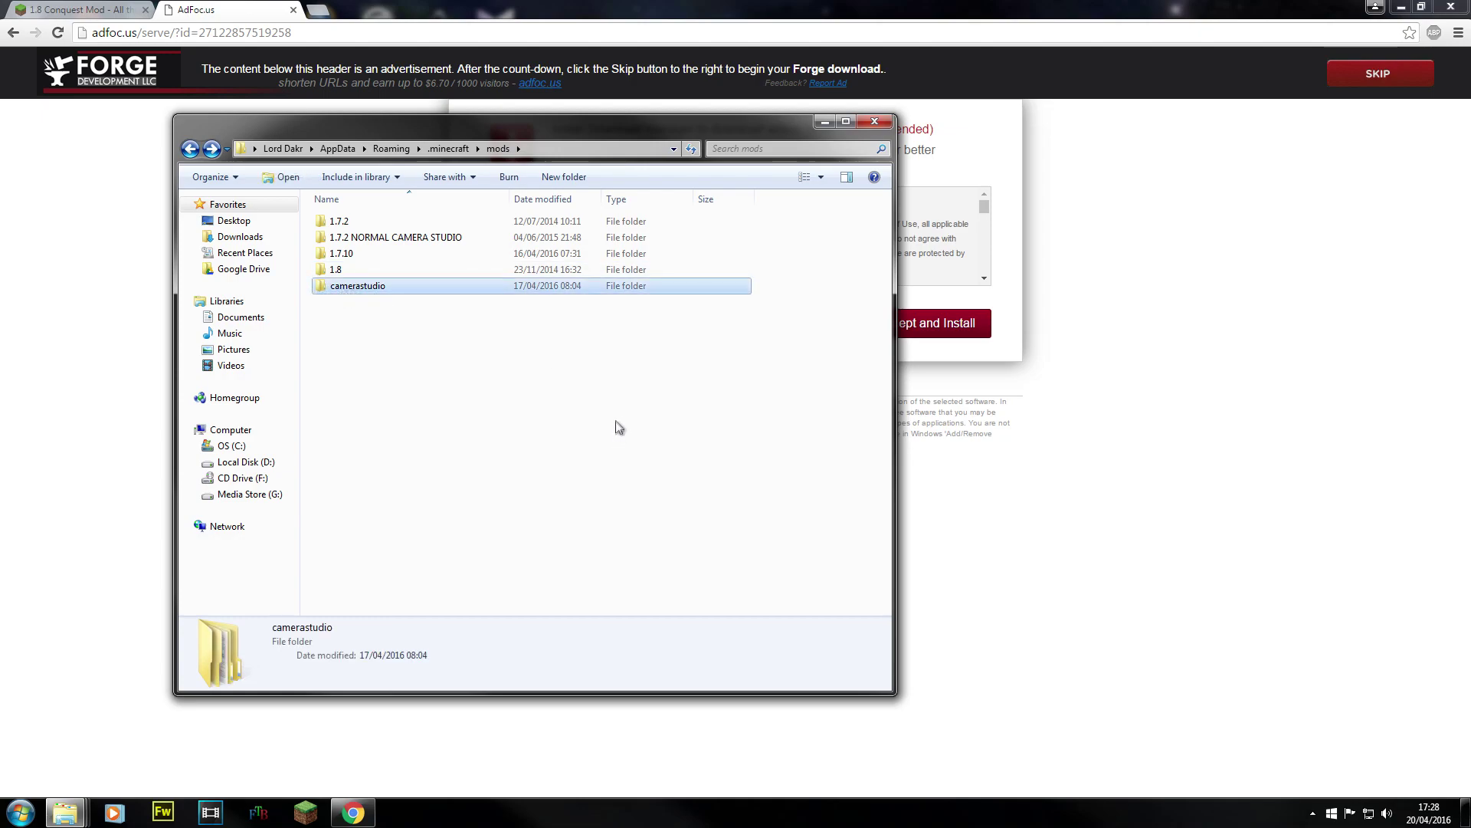
pyautogui.press('Delete')
pyautogui.click(796, 470)
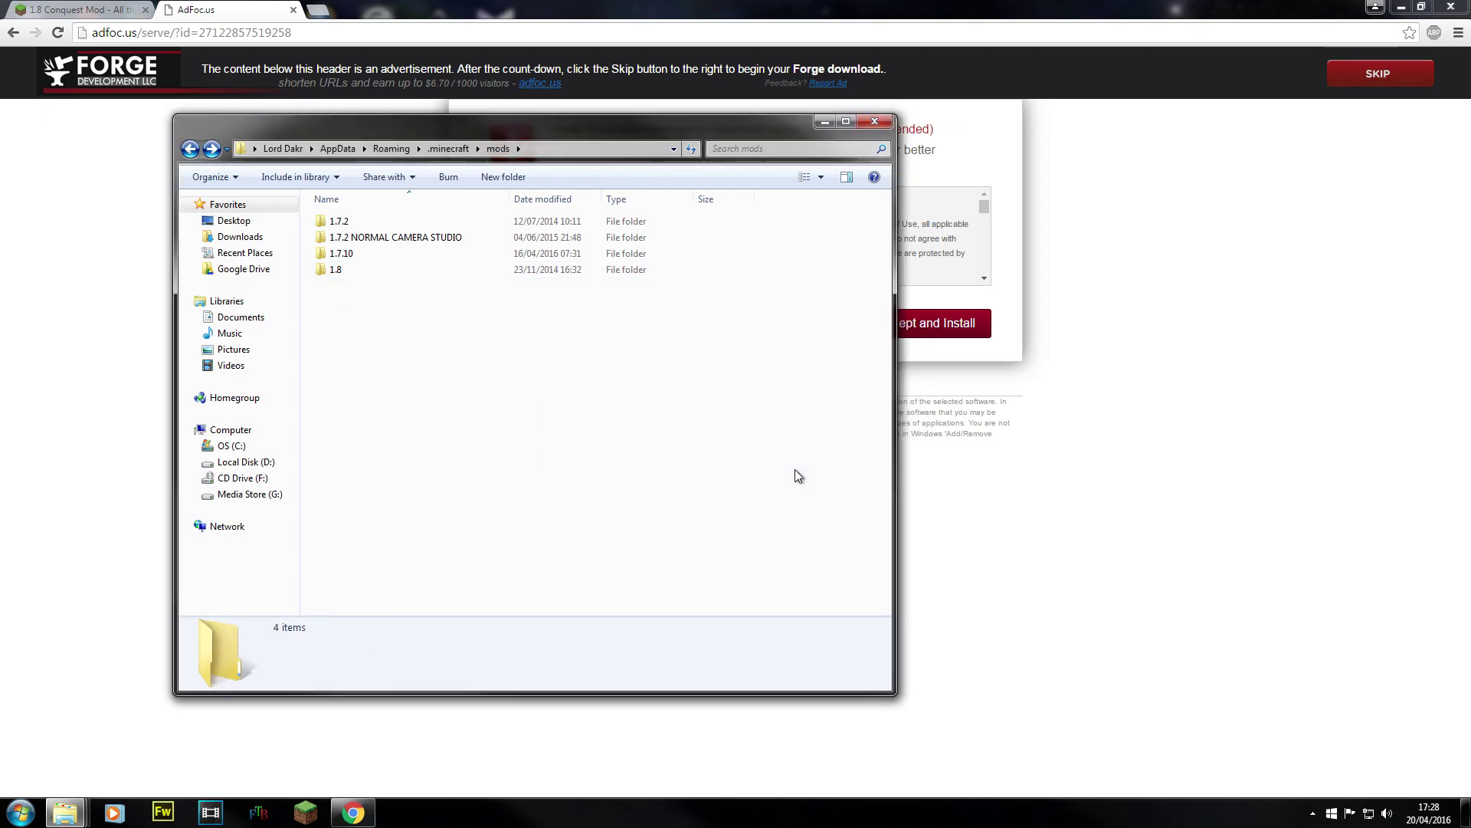
pyautogui.moveTo(368, 296); pyautogui.dragTo(355, 230)
pyautogui.click(466, 338)
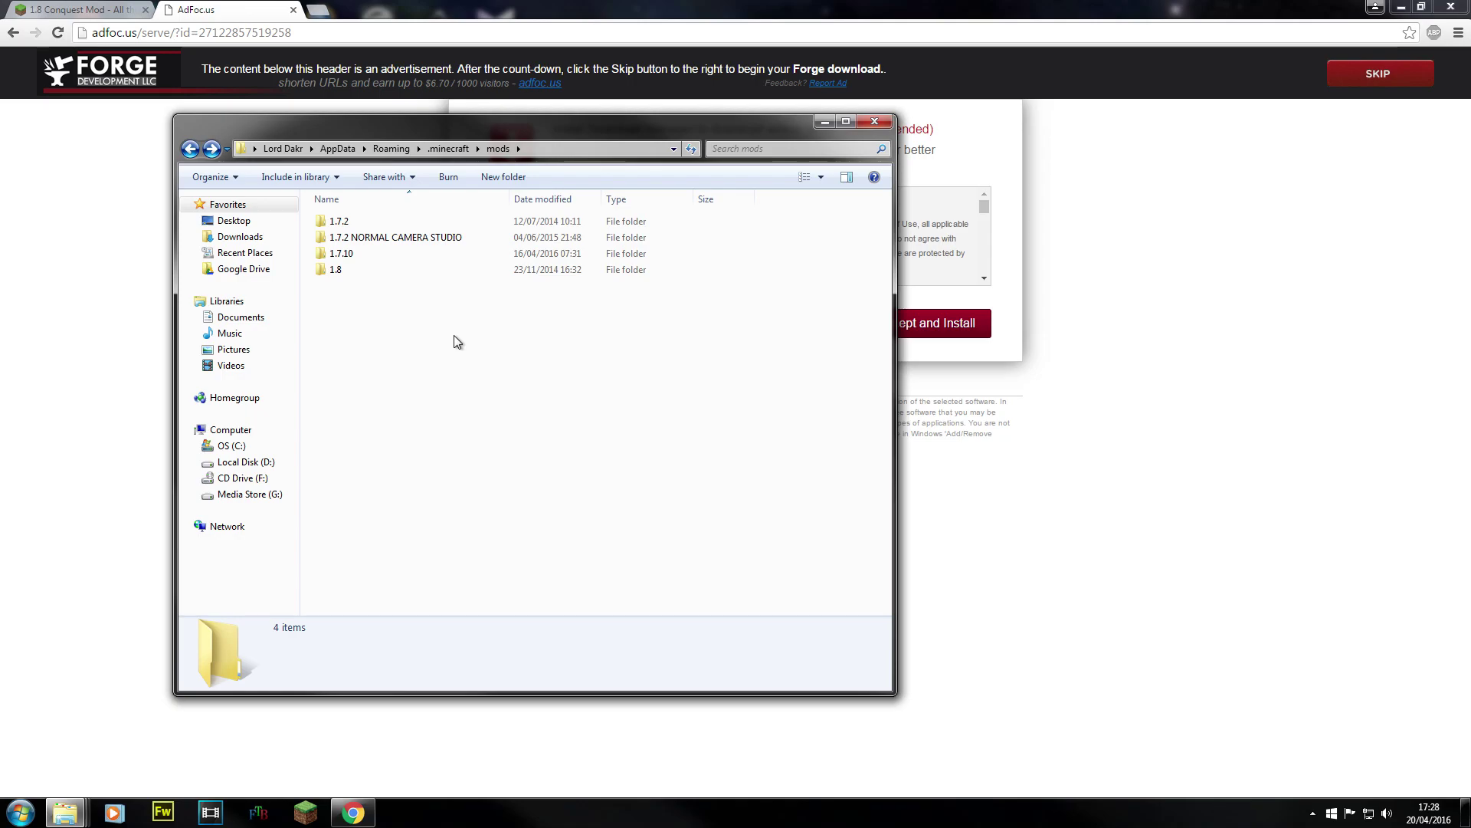
# - Start the Minecraft launcher, allowing the unverified publisher, and select the forge profile
pyautogui.click(305, 812)
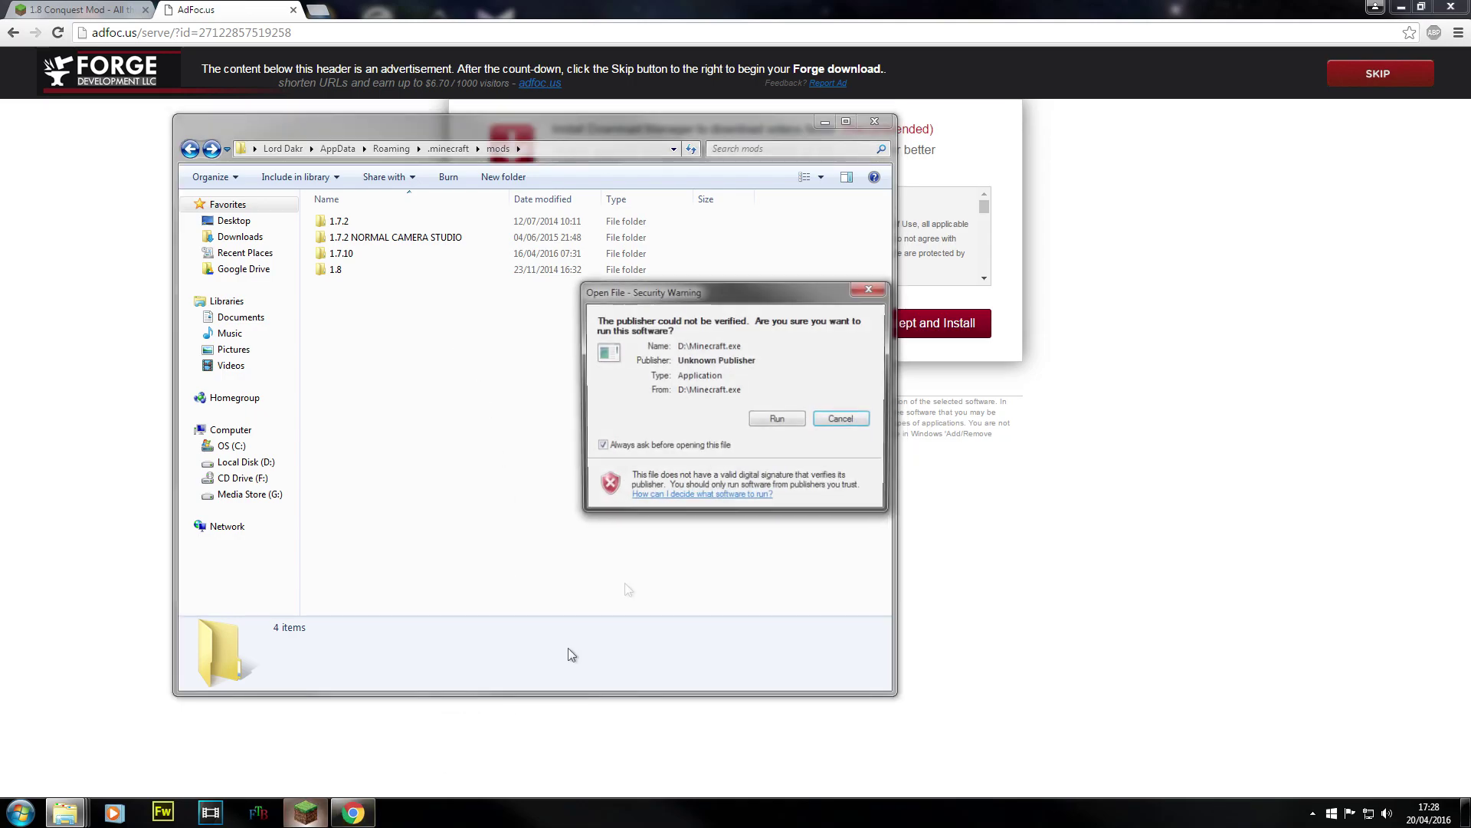
pyautogui.click(779, 419)
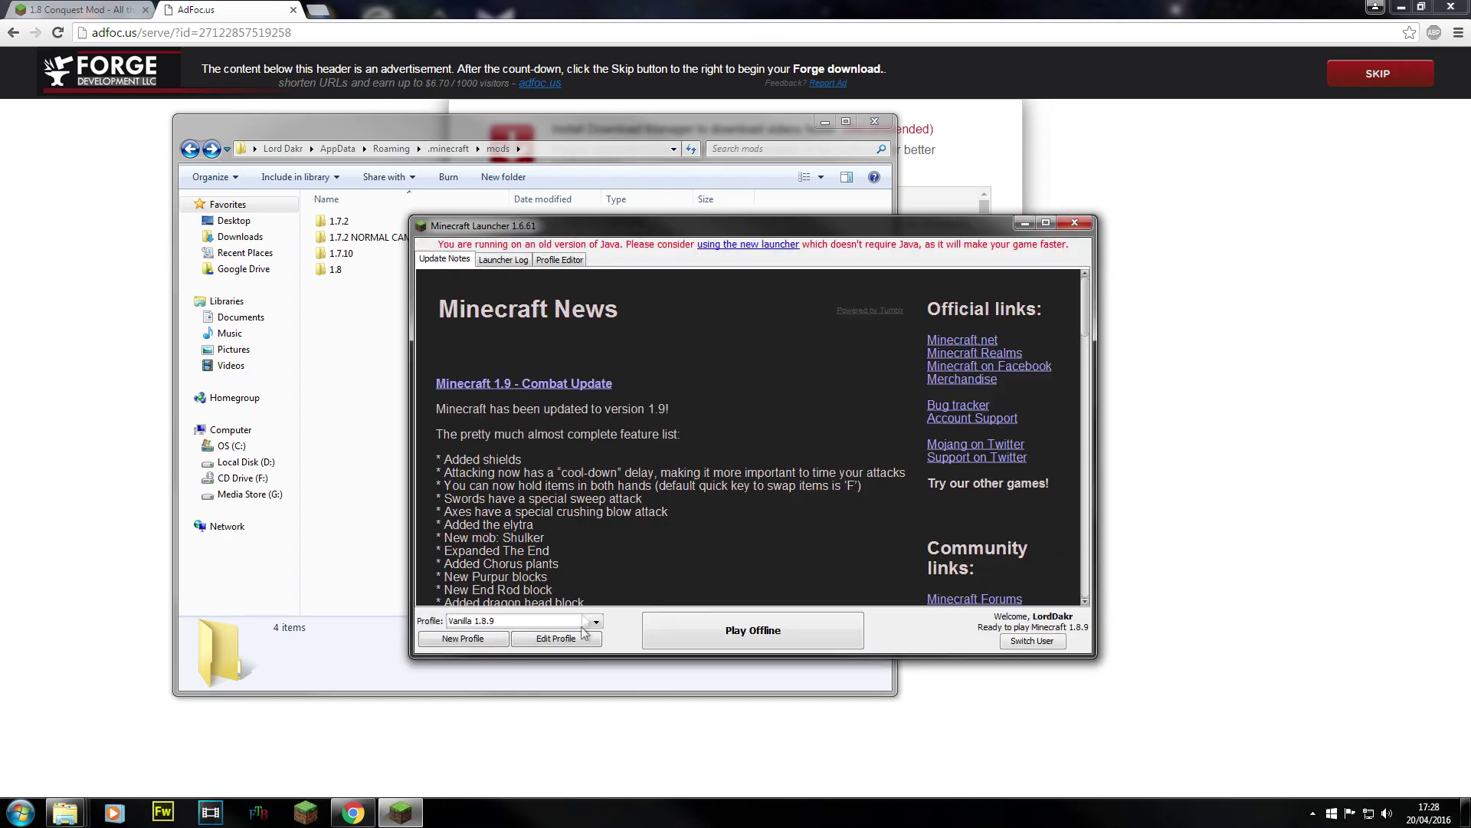
pyautogui.click(595, 621)
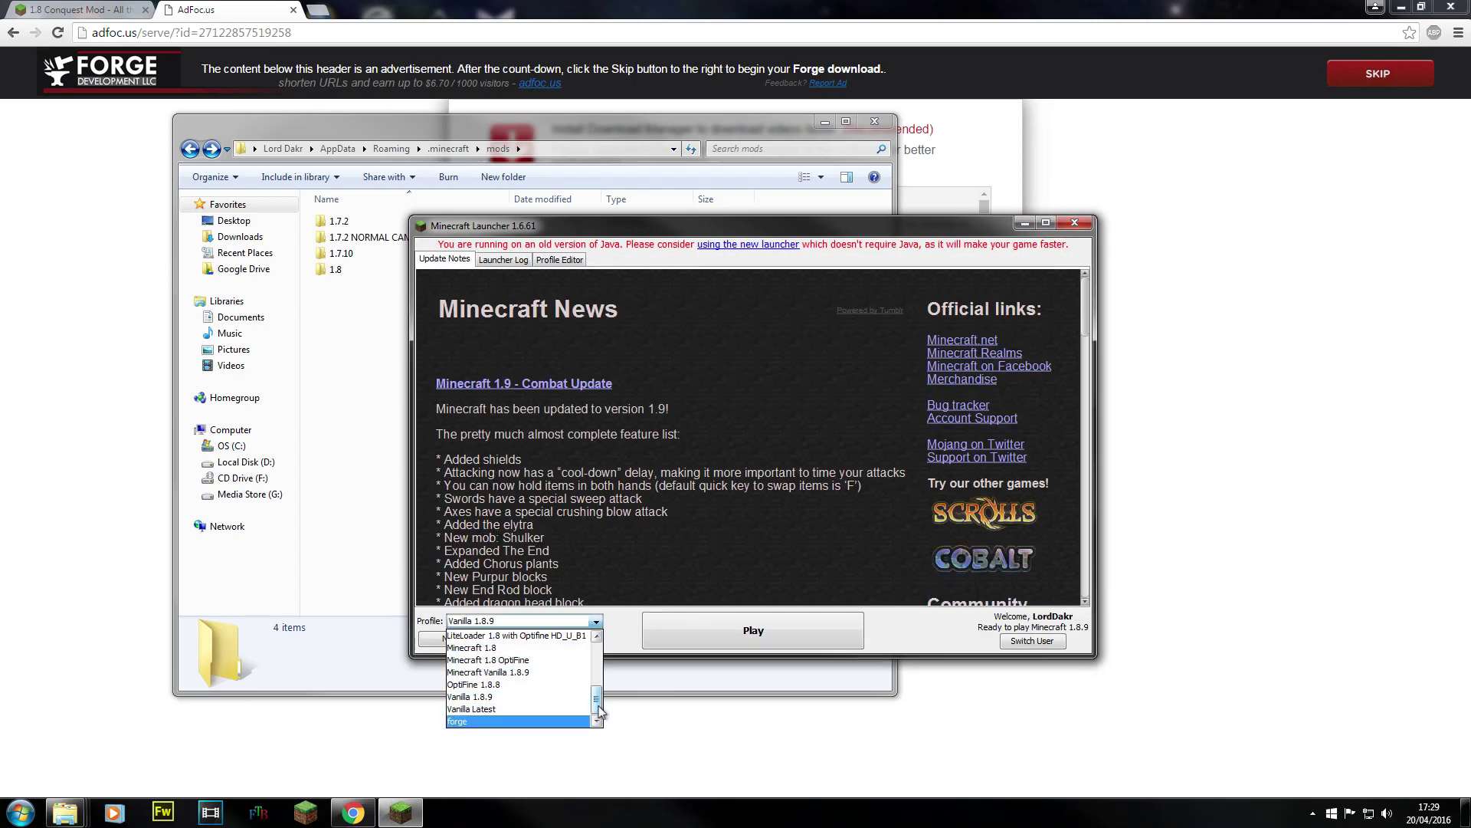
pyautogui.click(529, 721)
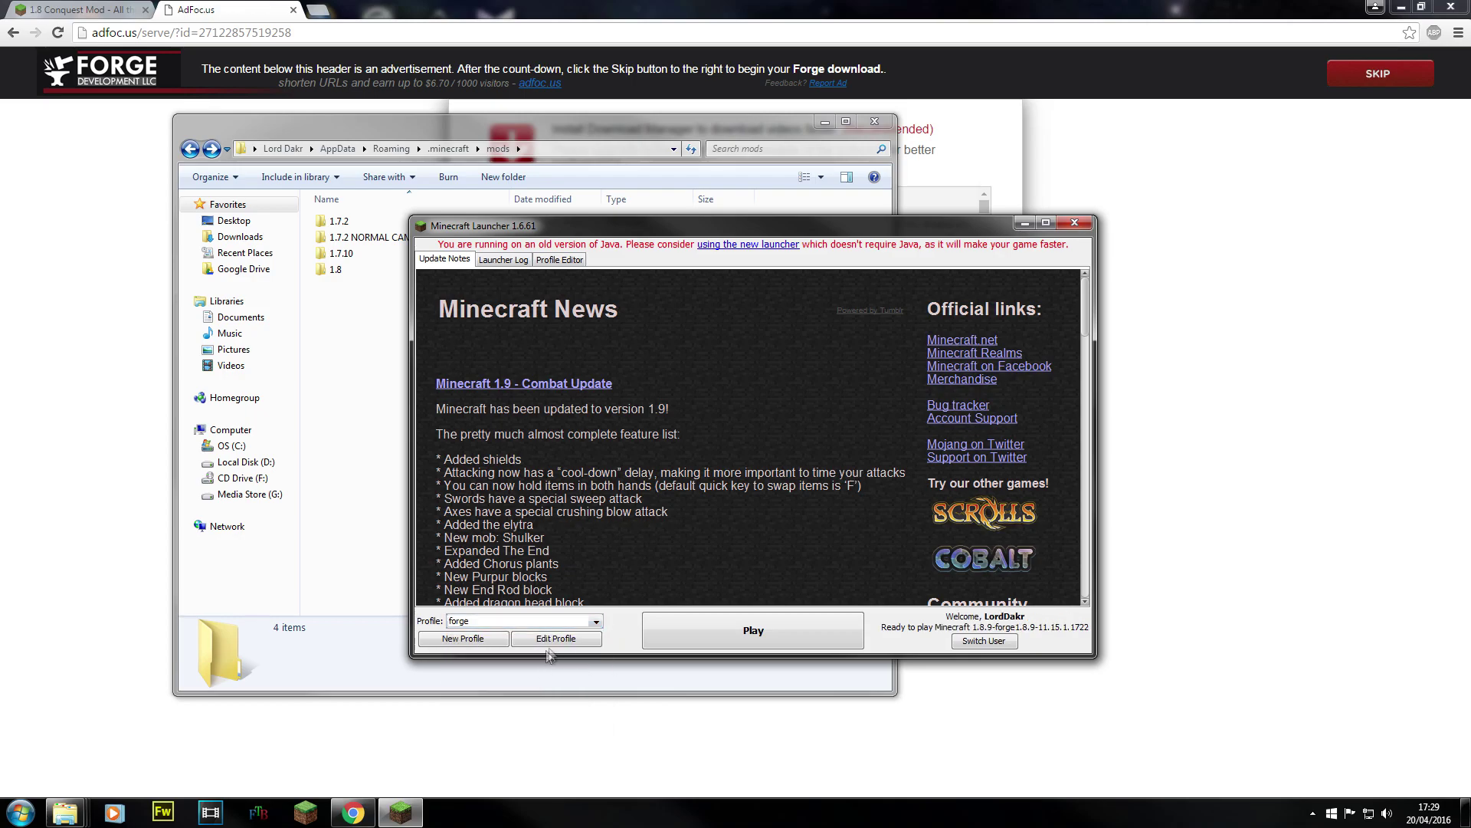
# - Rename the forge profile "Forge 1.8.9 - Conquest Mod", enable its JVM arguments with the memory limit set to -Xmx12G, and save it
pyautogui.click(597, 636)
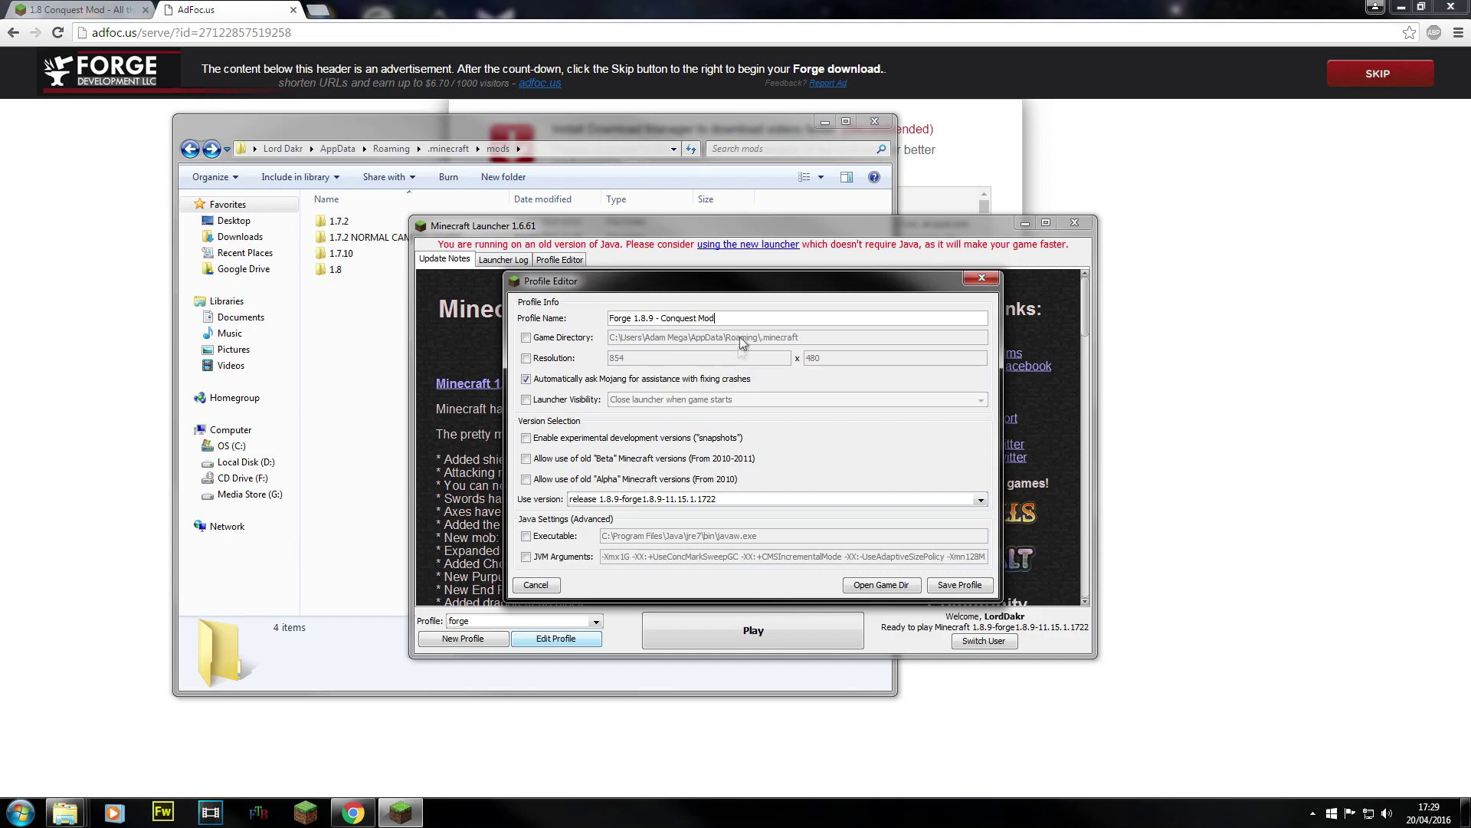
pyautogui.click(547, 558)
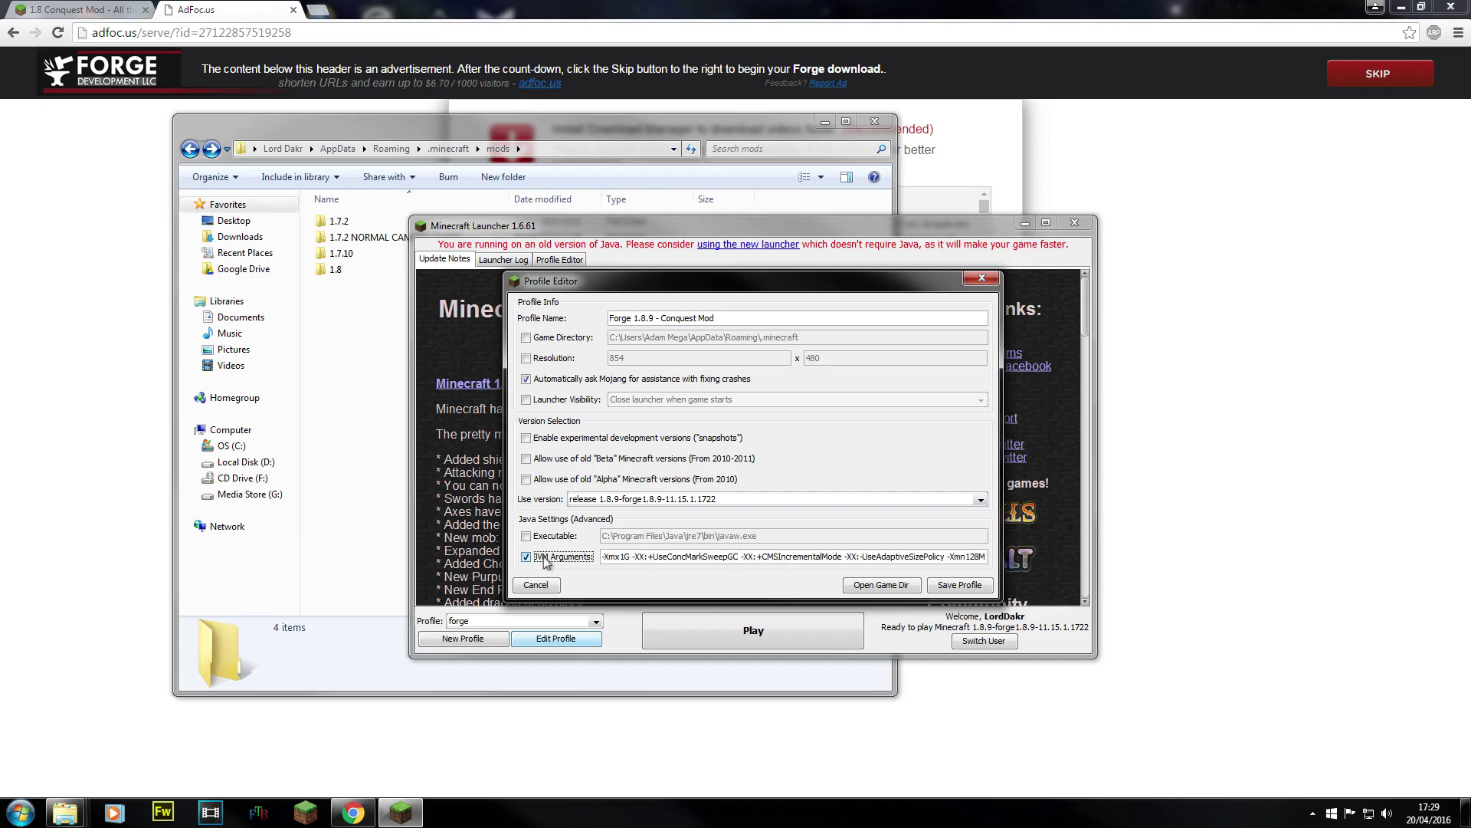
pyautogui.moveTo(632, 557)
pyautogui.mouseDown()
pyautogui.moveTo(1041, 555)
pyautogui.moveTo(632, 556)
pyautogui.mouseUp()
pyautogui.click(914, 560)
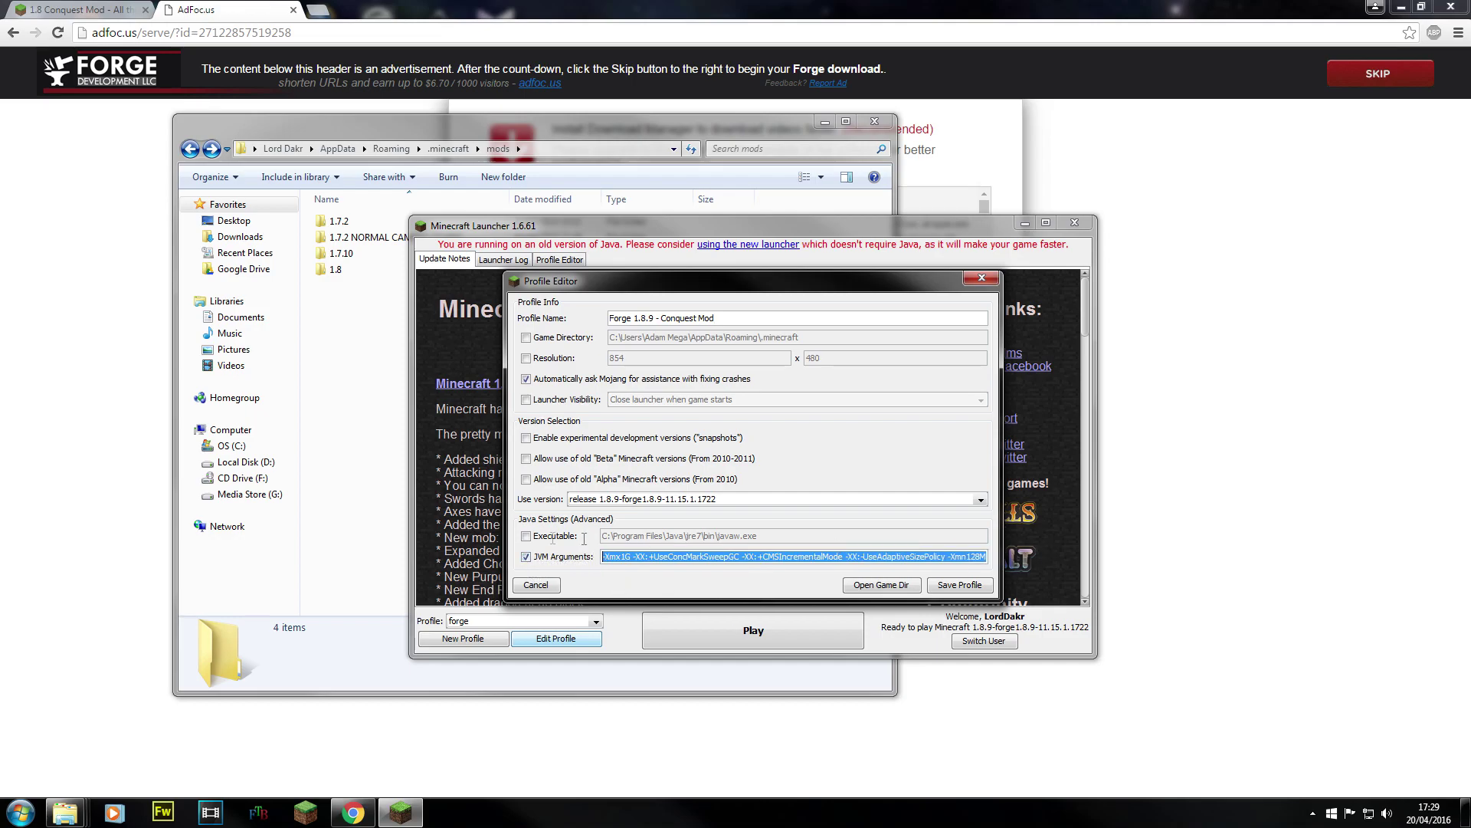
pyautogui.click(632, 557)
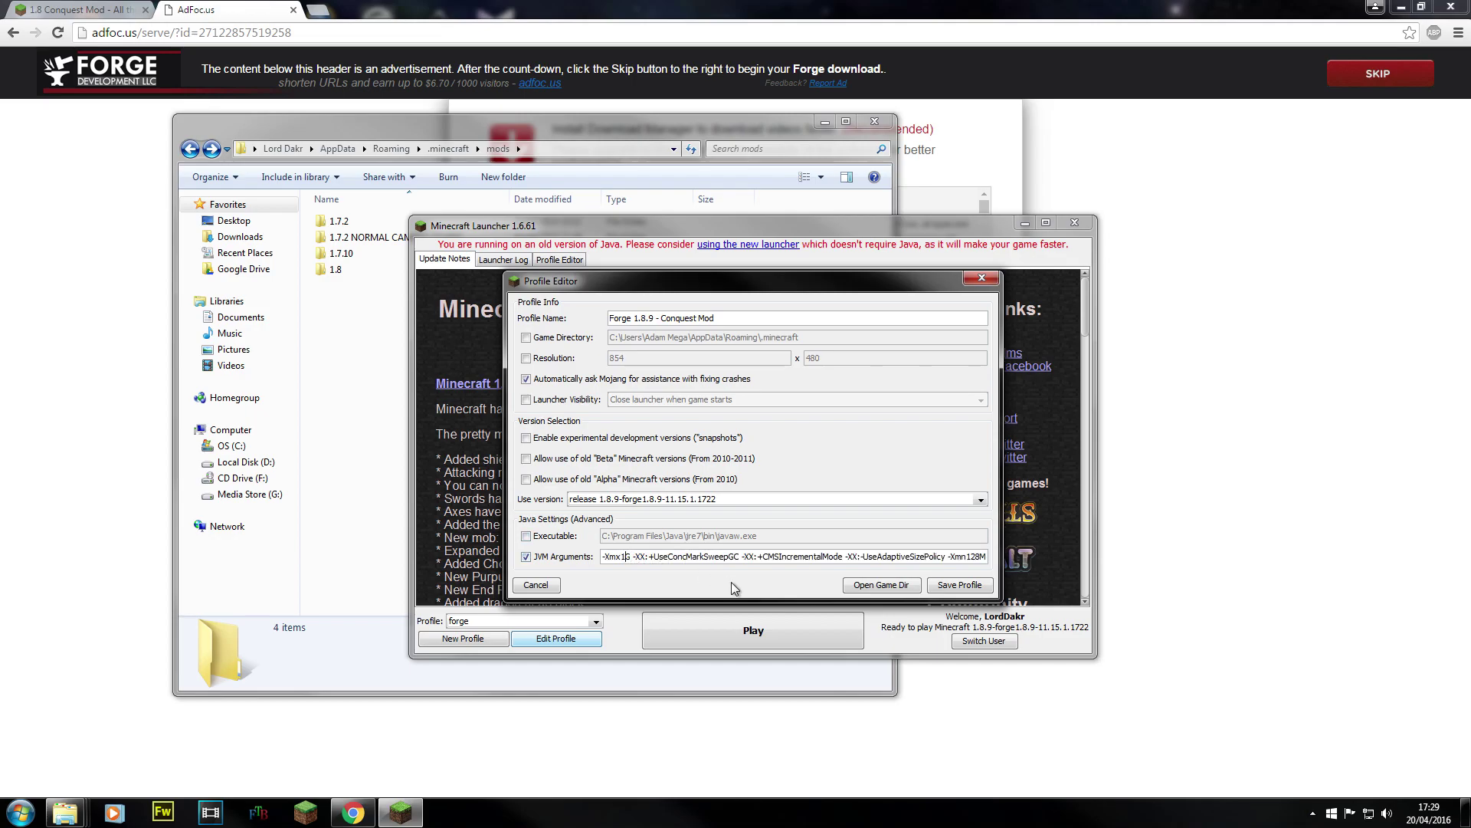
pyautogui.press('BackSpace')
pyautogui.write('24')
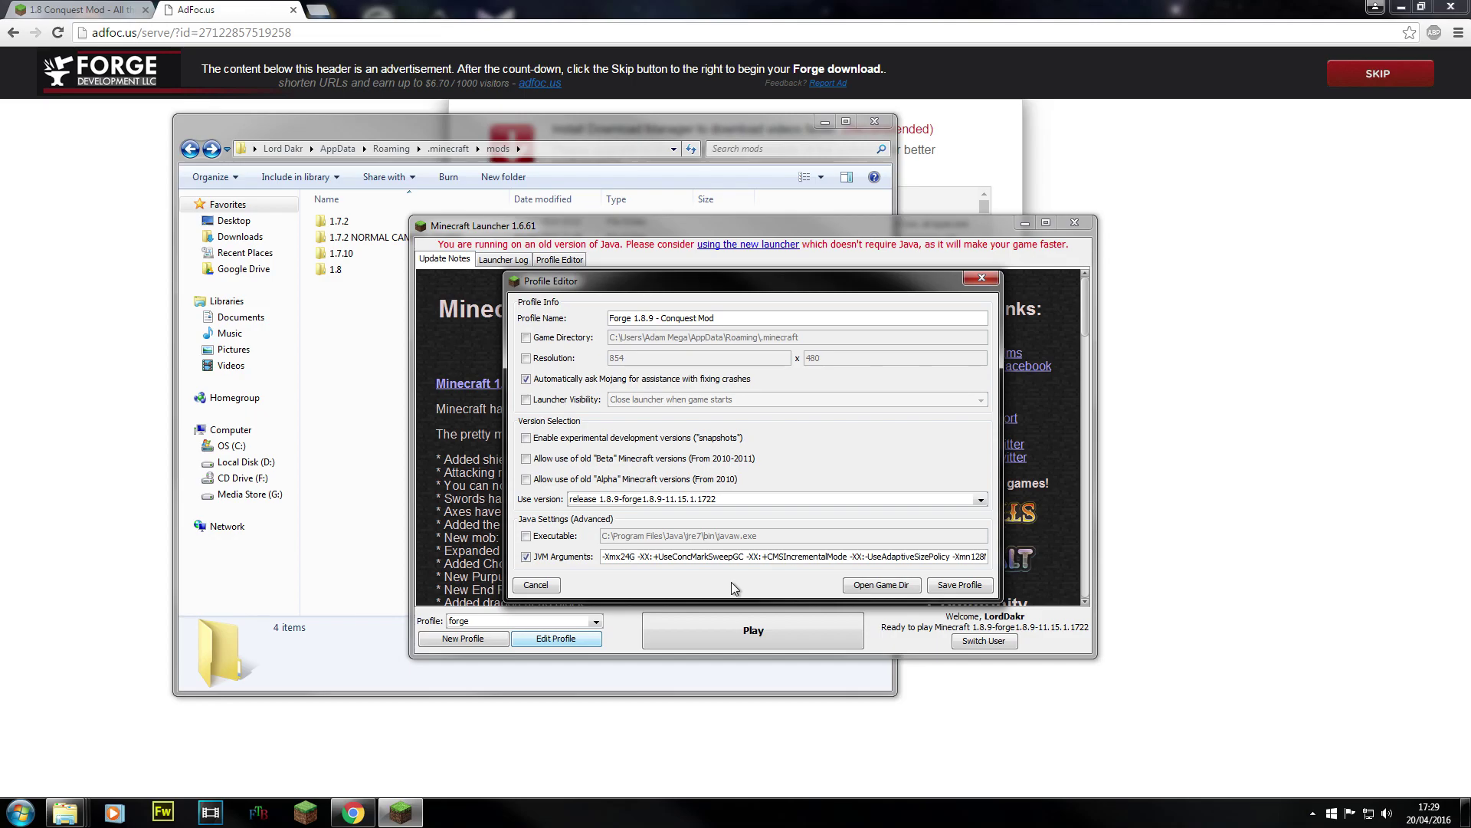
pyautogui.press('BackSpace')
pyautogui.press('BackSpace')
pyautogui.write('12')
pyautogui.click(950, 587)
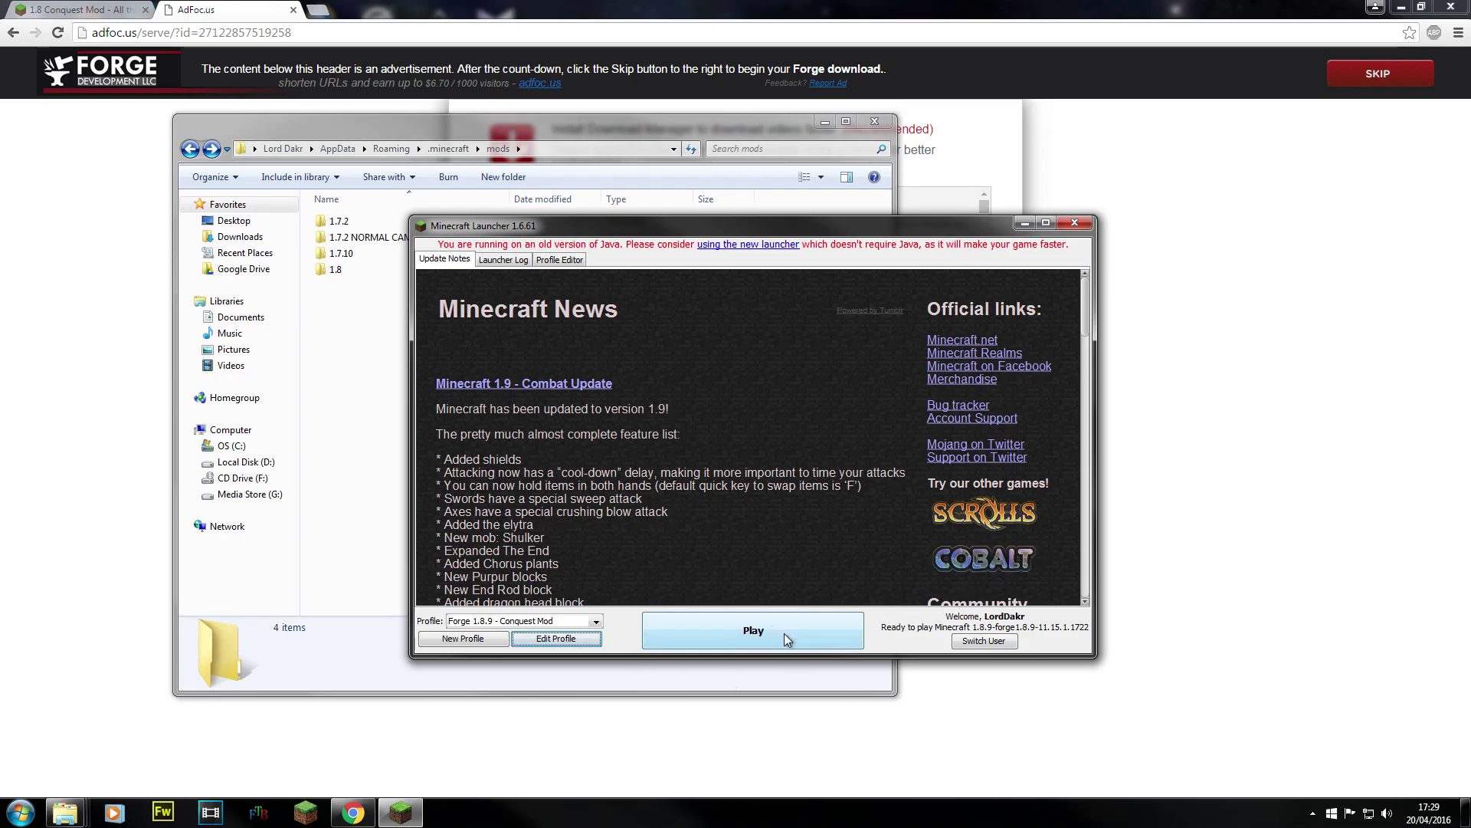
# - Launch the game with the Forge profile to examine the Minecraft Coder Pack, Forge Mod Loader and Minecraft Forge entries in the mod list, and quit
pyautogui.click(784, 633)
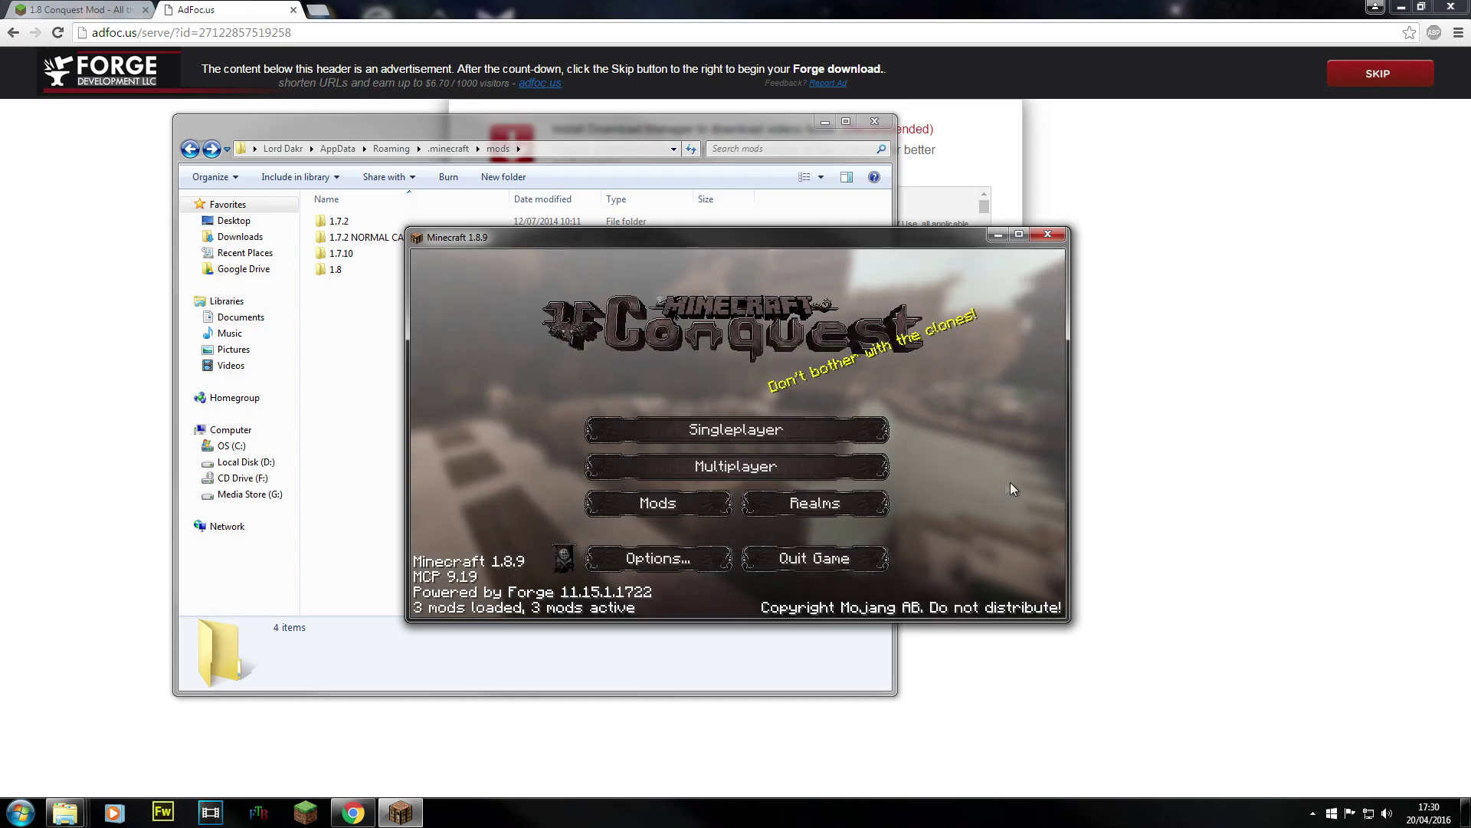
pyautogui.click(673, 502)
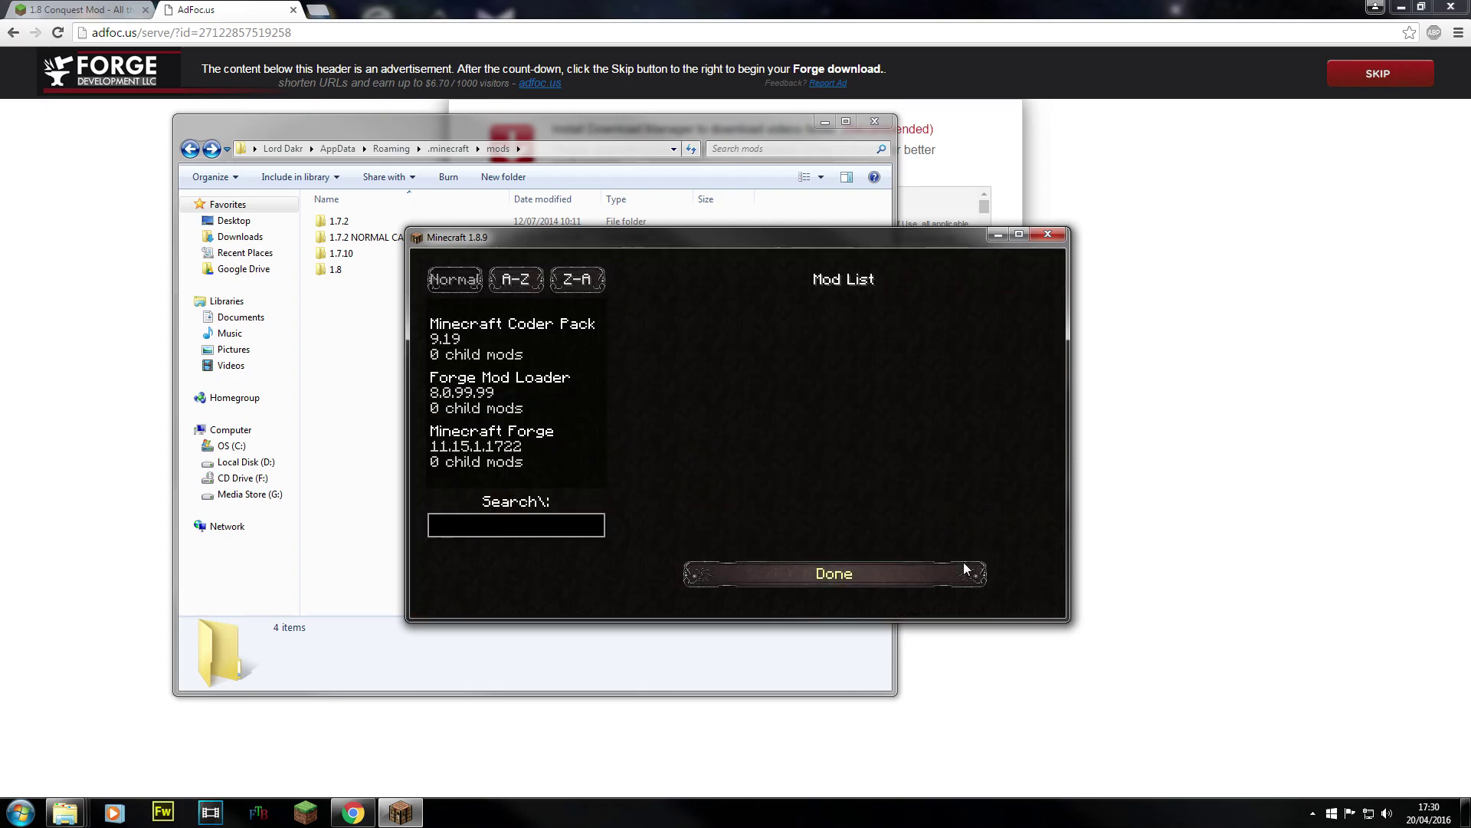
pyautogui.click(521, 339)
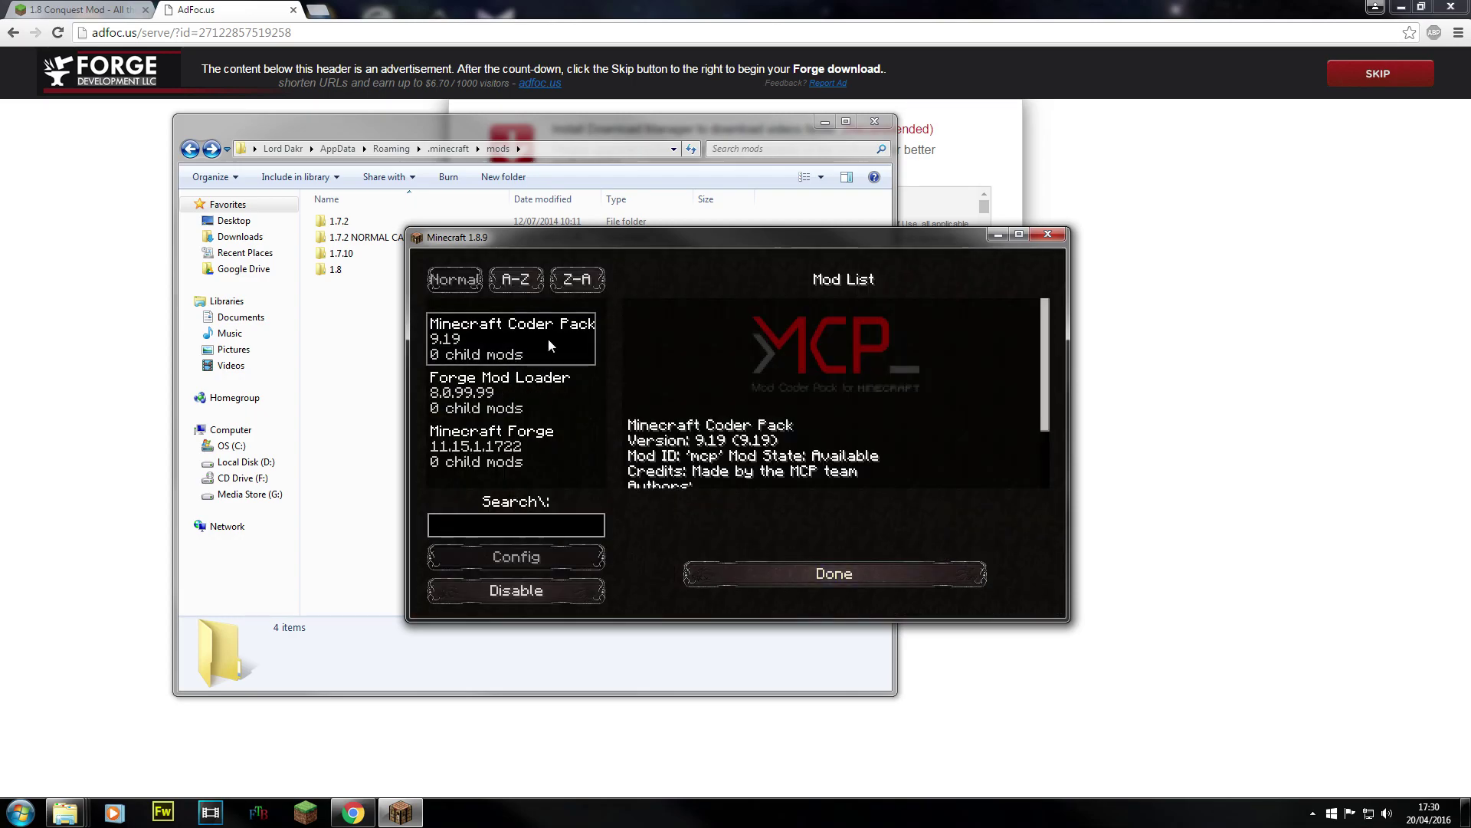
pyautogui.click(533, 412)
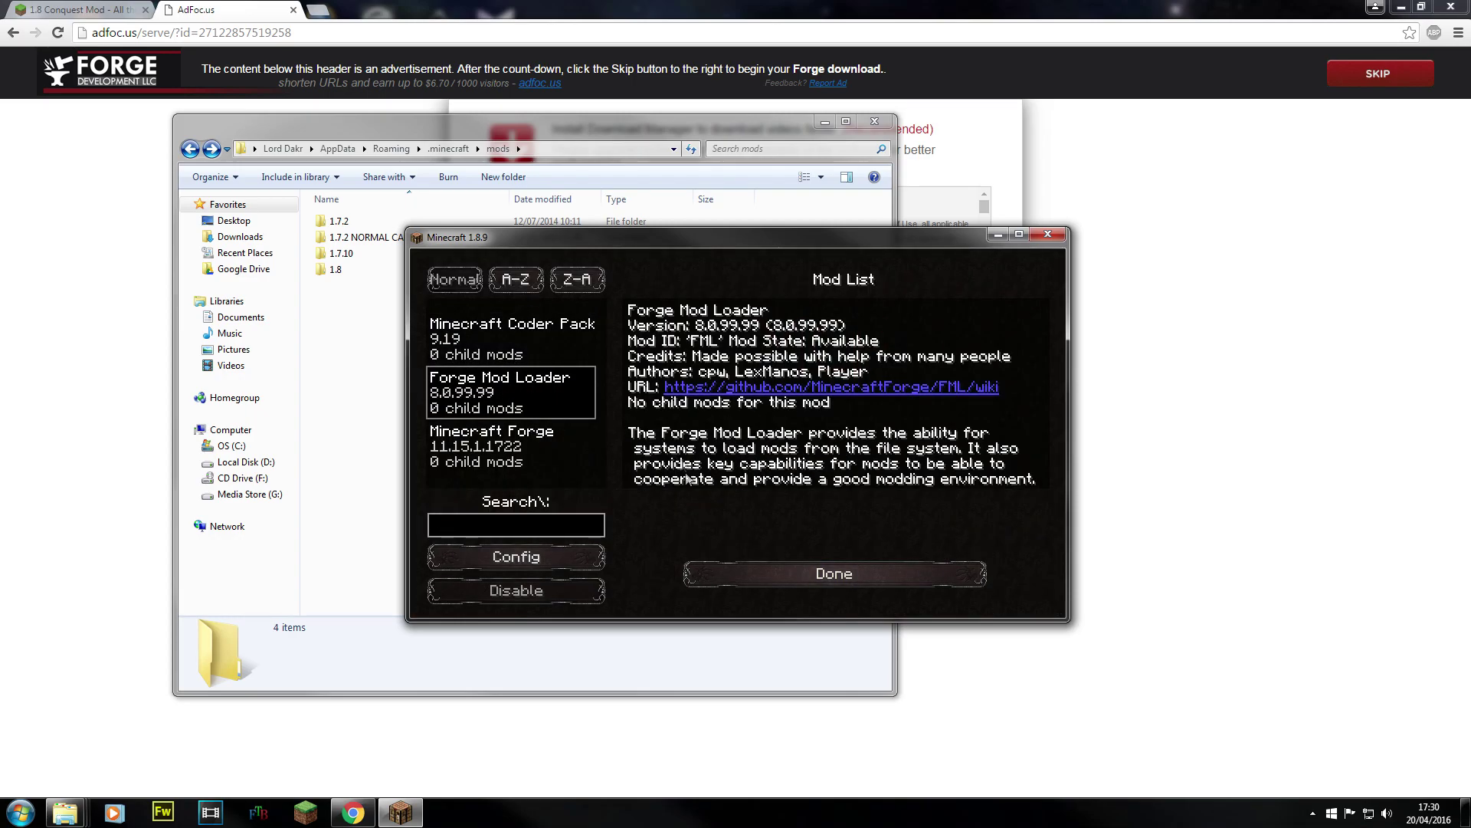
pyautogui.click(537, 452)
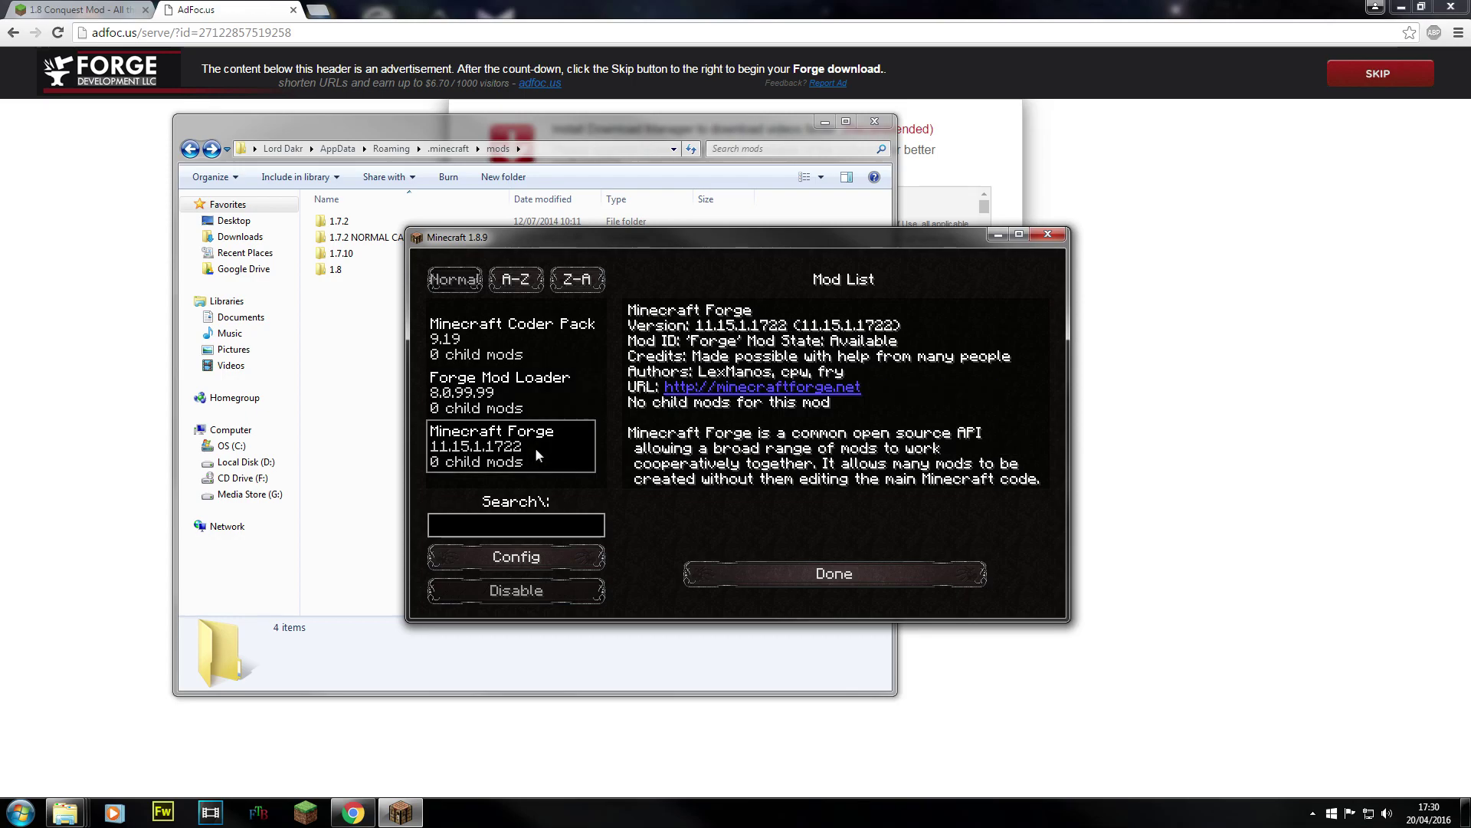
pyautogui.click(815, 575)
pyautogui.click(830, 558)
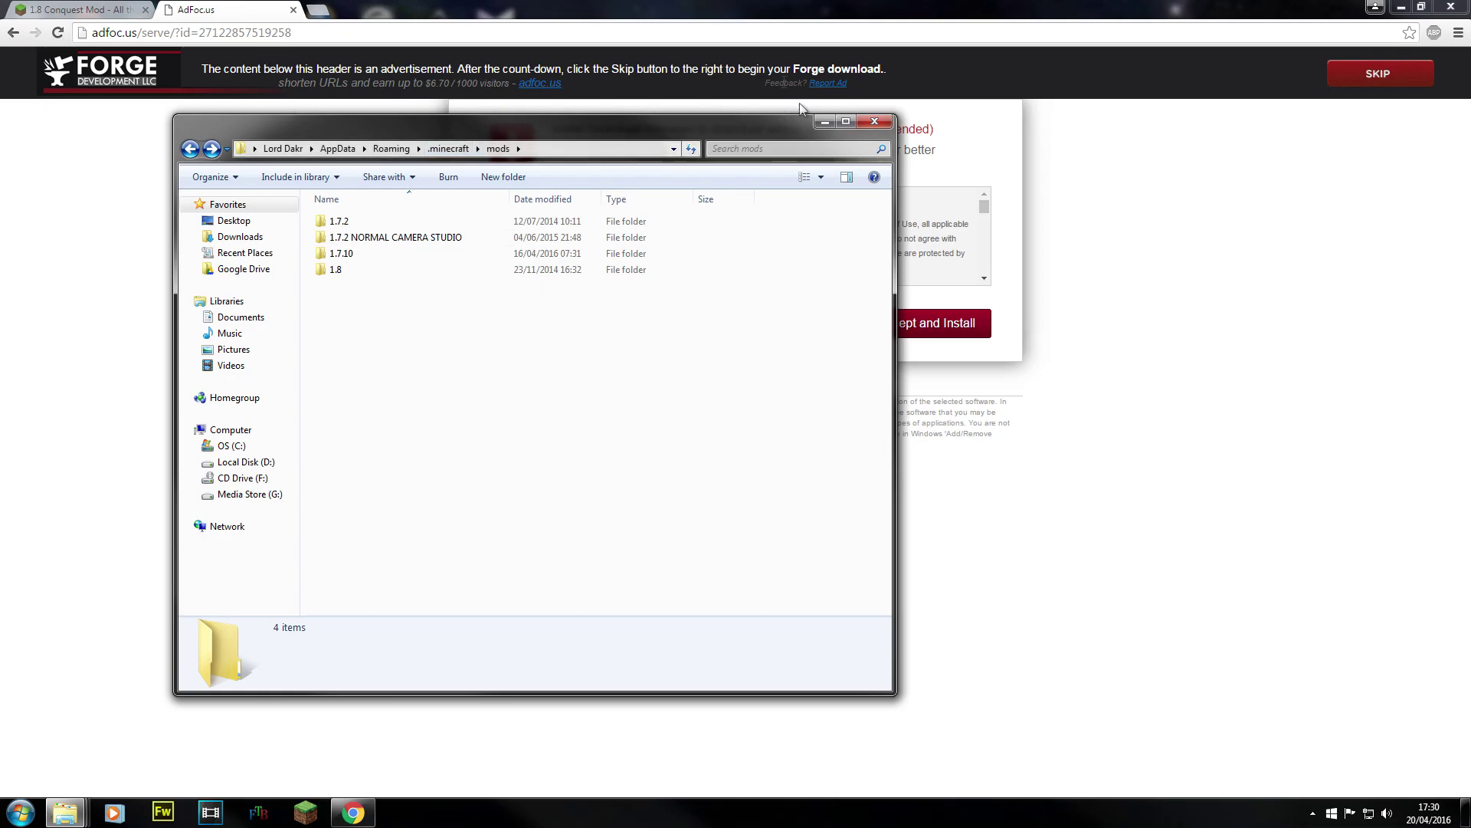
# - Close the AdFoc.us Forge advertisement page, confirming to leave it, and return to the 1.8 Conquest Mod forum page
pyautogui.click(207, 7)
pyautogui.click(294, 10)
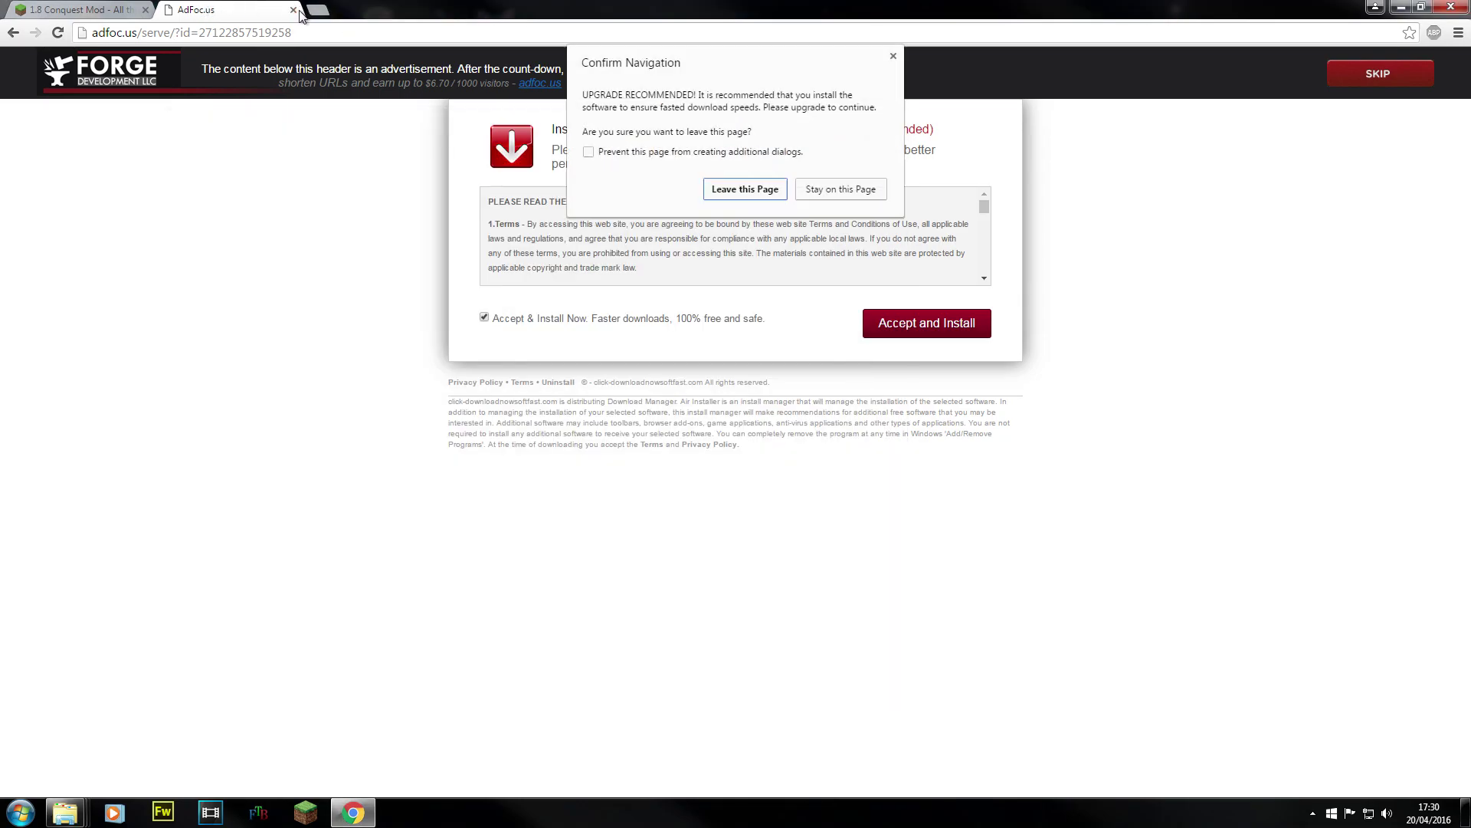
pyautogui.click(709, 188)
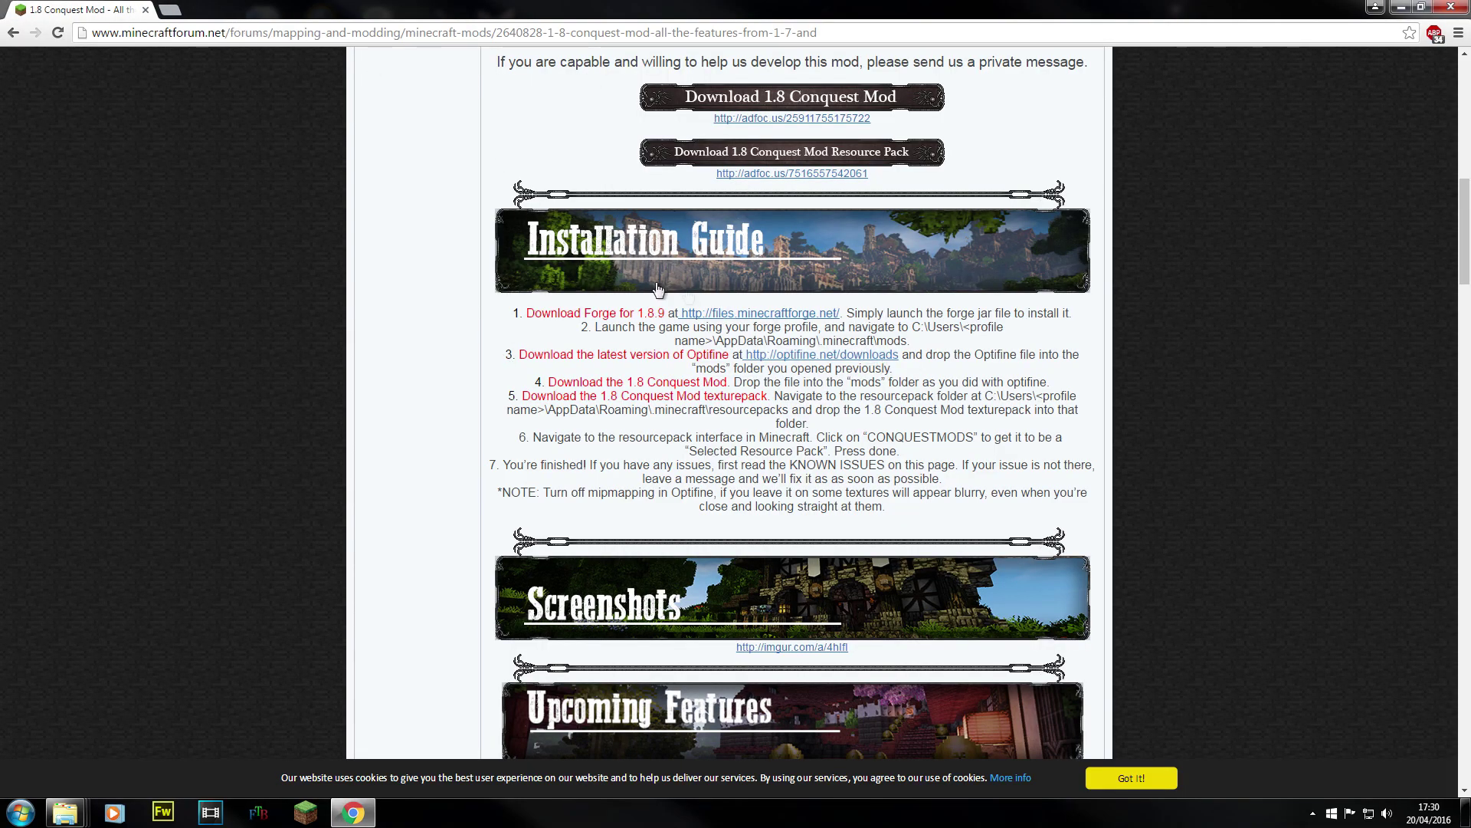
# - Review steps 2 and 3 of the Installation Guide and open its link to the OptiFine downloads page
pyautogui.moveTo(620, 328); pyautogui.dragTo(892, 328)
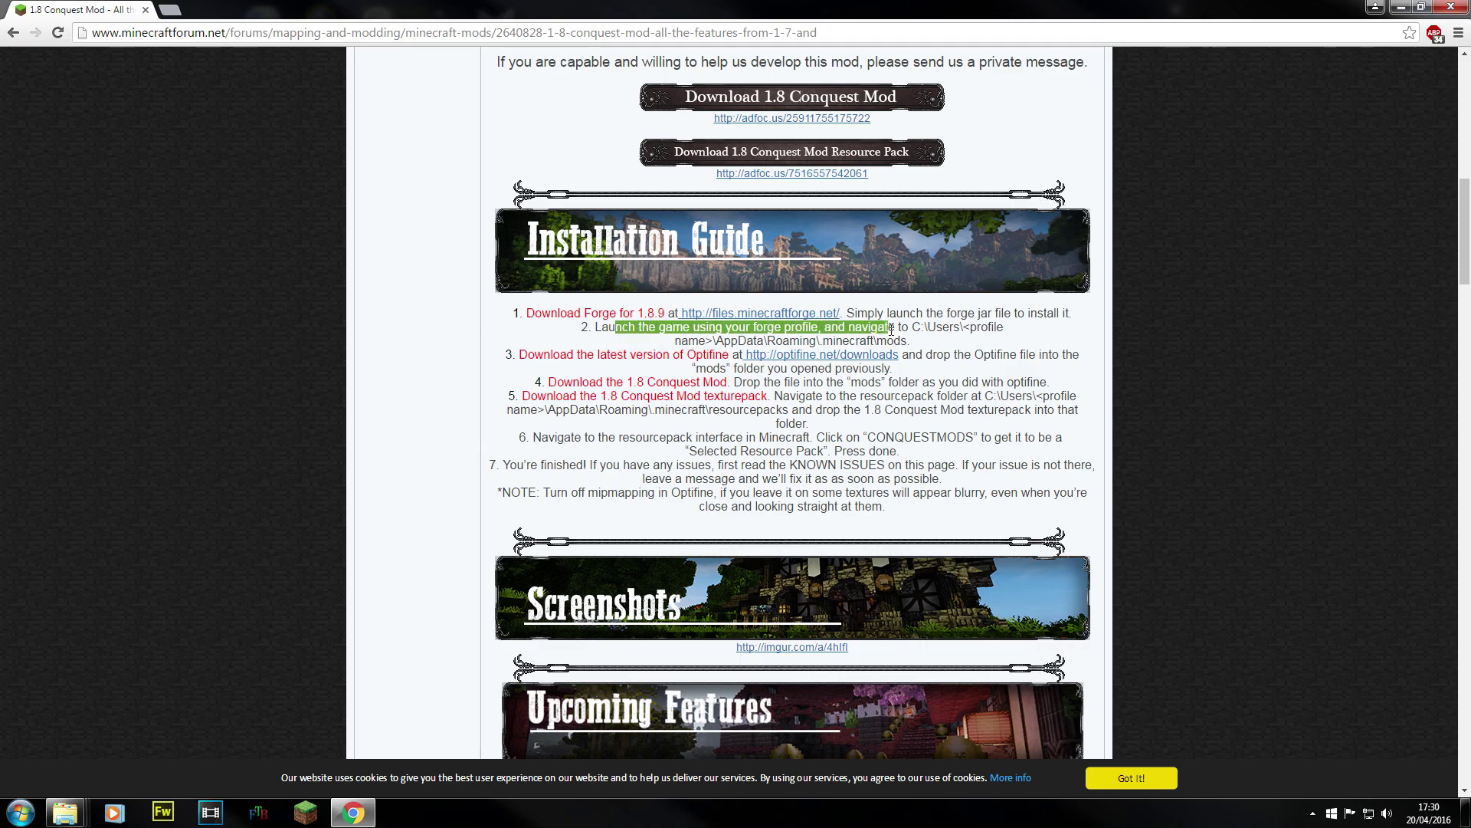
pyautogui.click(621, 338)
pyautogui.moveTo(596, 326); pyautogui.dragTo(1004, 337)
pyautogui.click(943, 343)
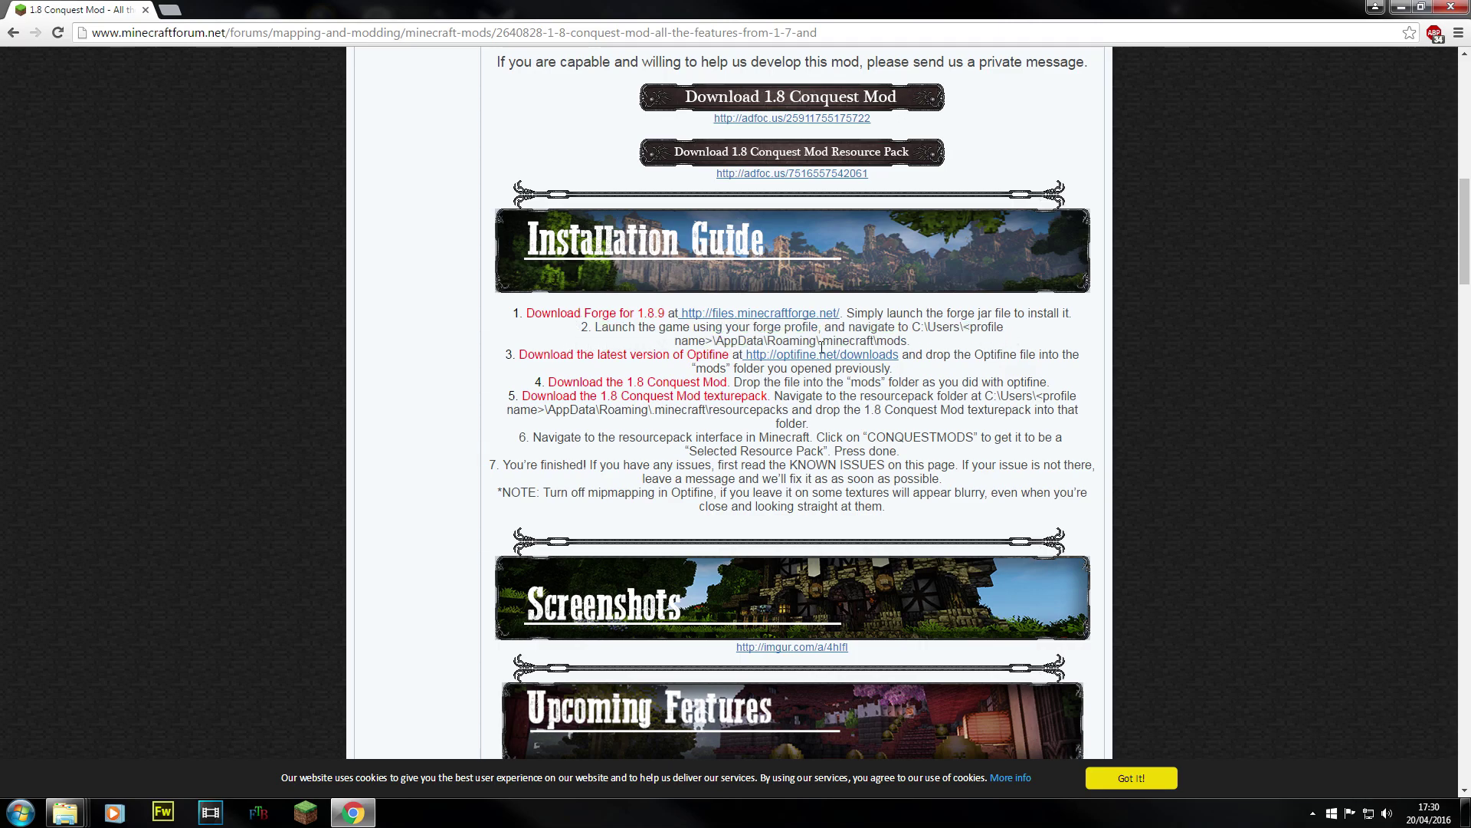
pyautogui.moveTo(527, 359); pyautogui.dragTo(966, 356)
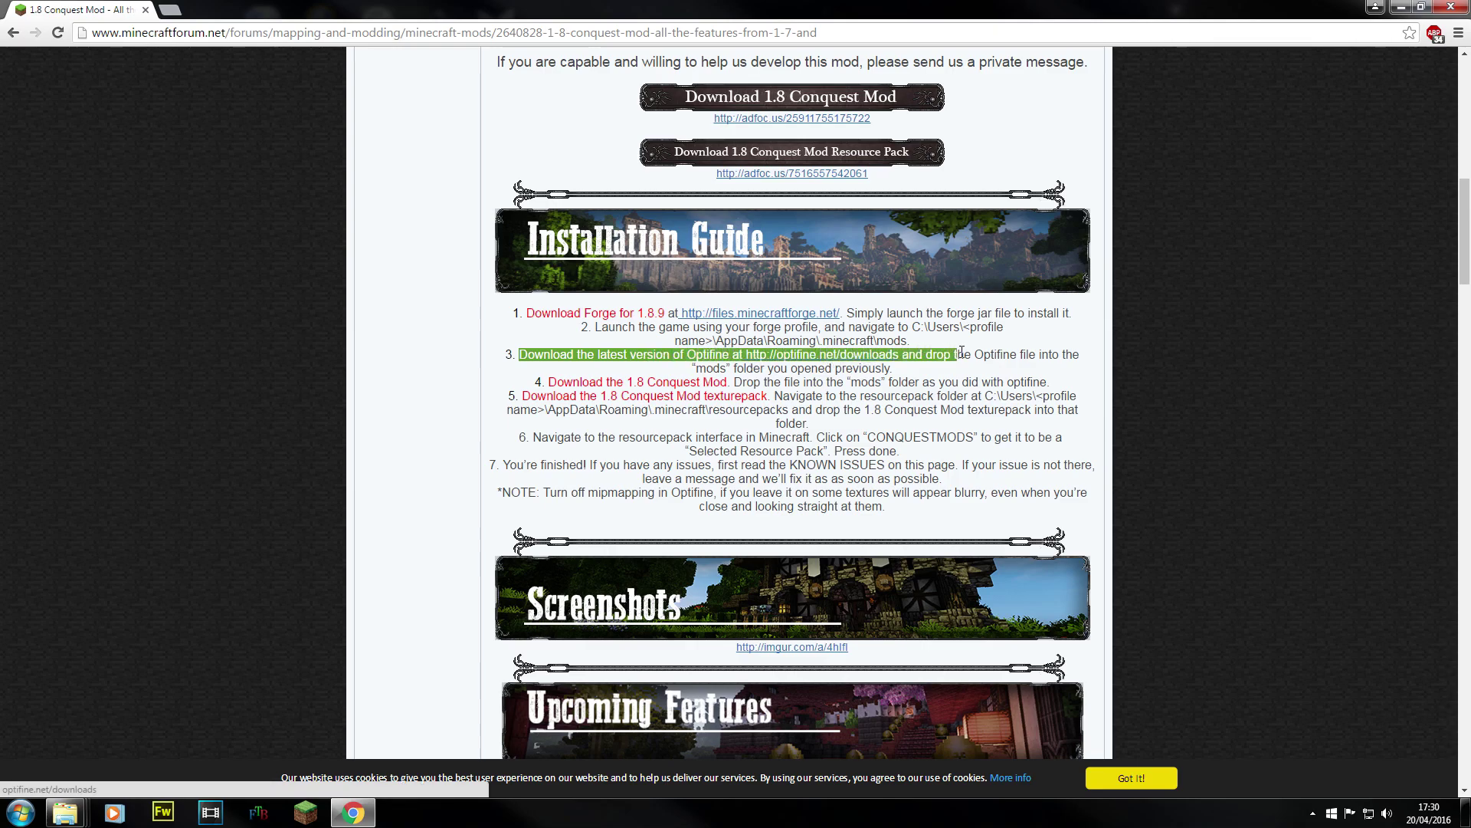
pyautogui.click(849, 371)
pyautogui.click(855, 357)
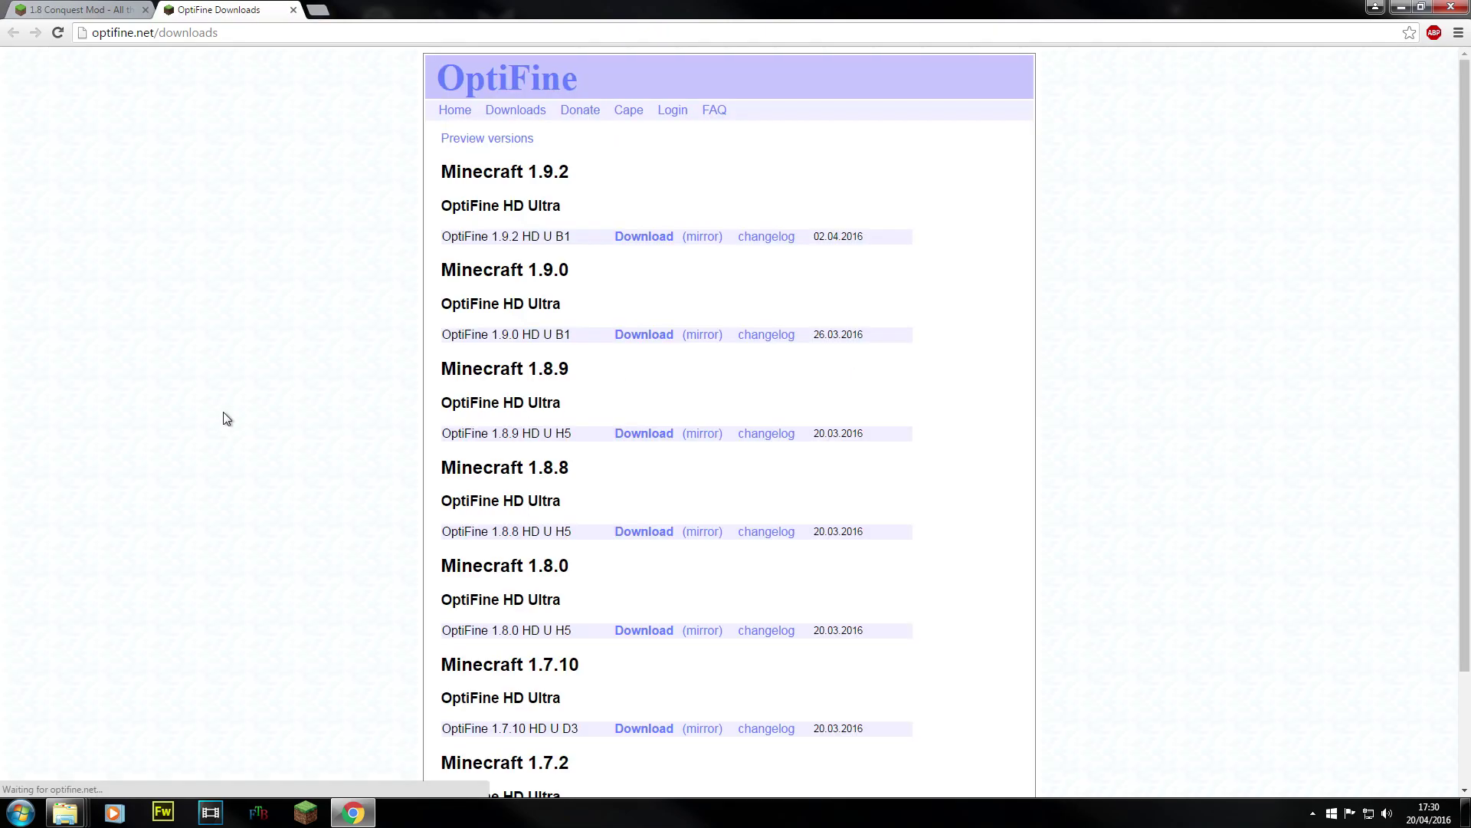
# - Try to download OptiFine 1.8.9 HD U H5, leaving the redirecting adf.ly page and returning to the OptiFine version list
pyautogui.moveTo(462, 170); pyautogui.dragTo(605, 185)
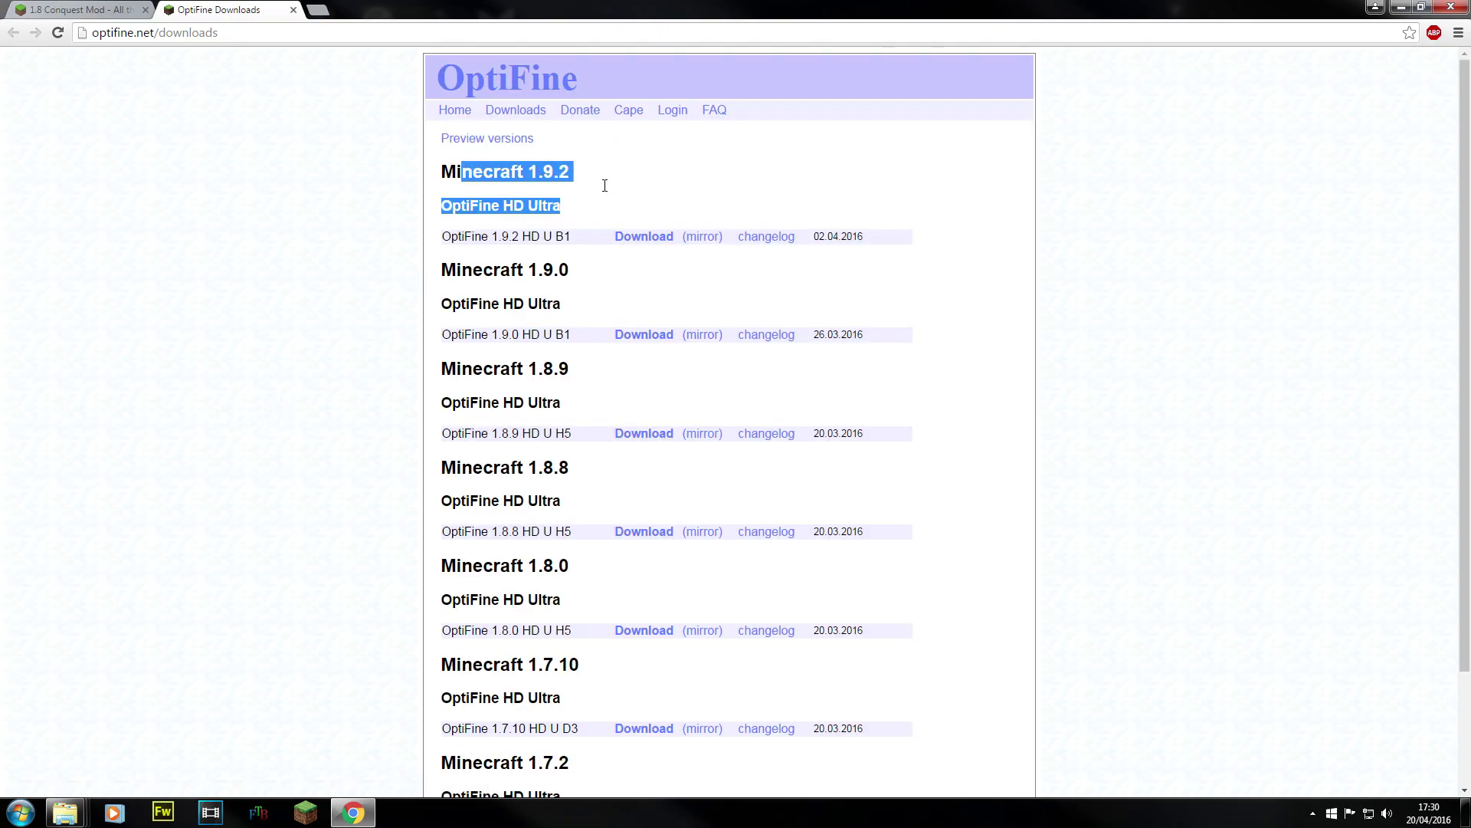
pyautogui.click(535, 260)
pyautogui.moveTo(445, 364); pyautogui.dragTo(592, 359)
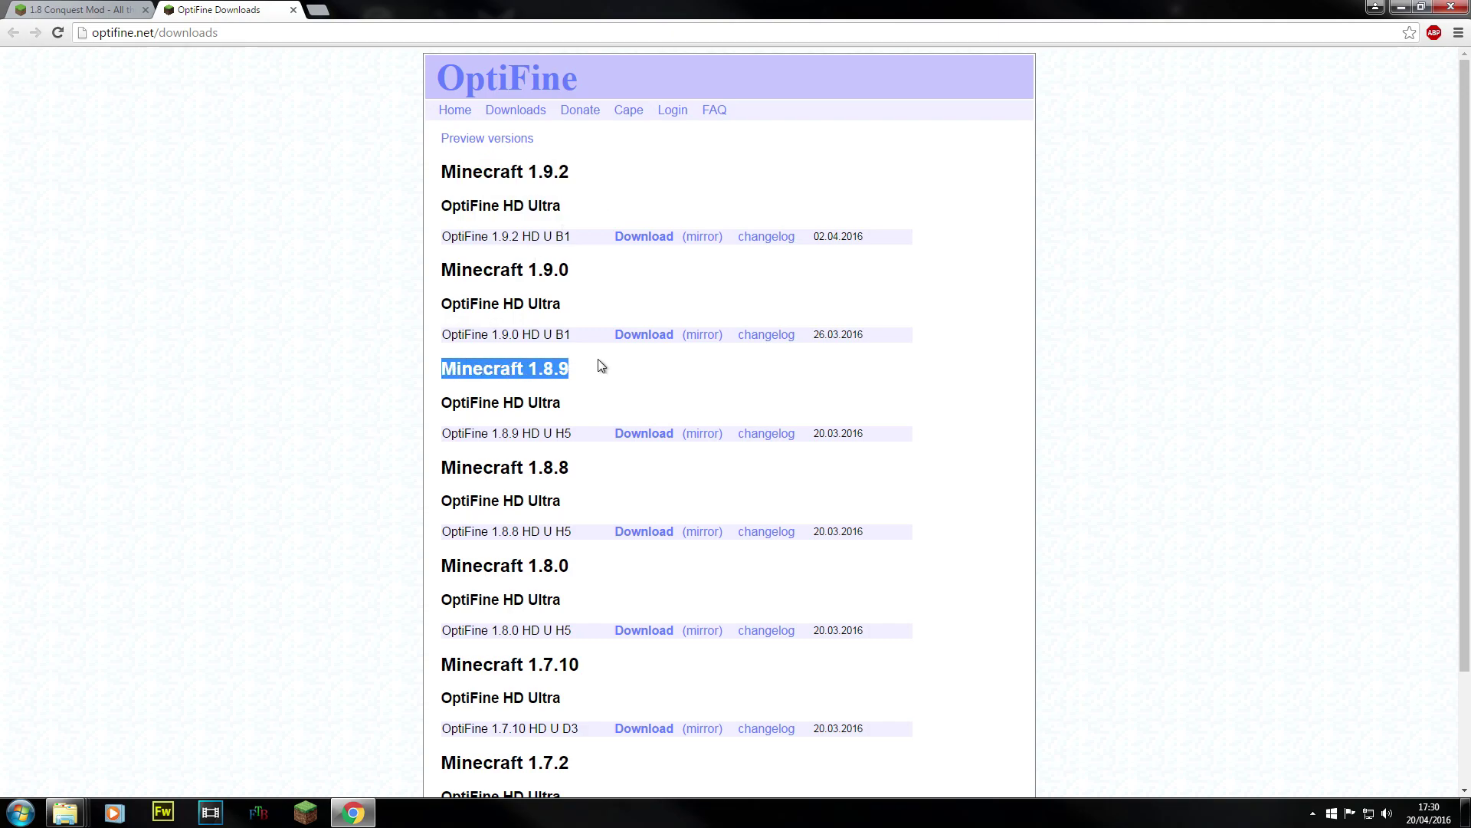
pyautogui.click(600, 366)
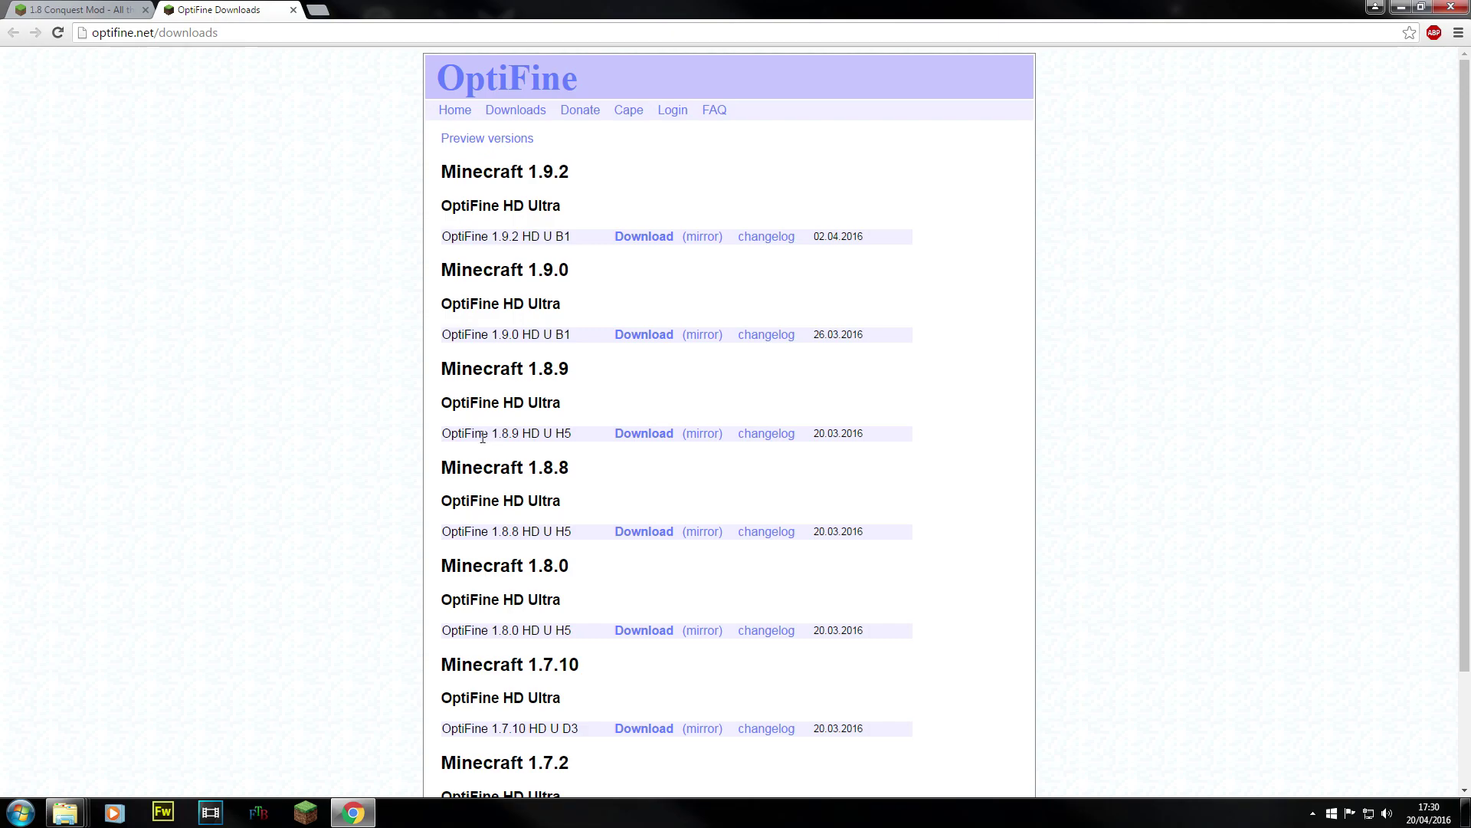
pyautogui.click(632, 434)
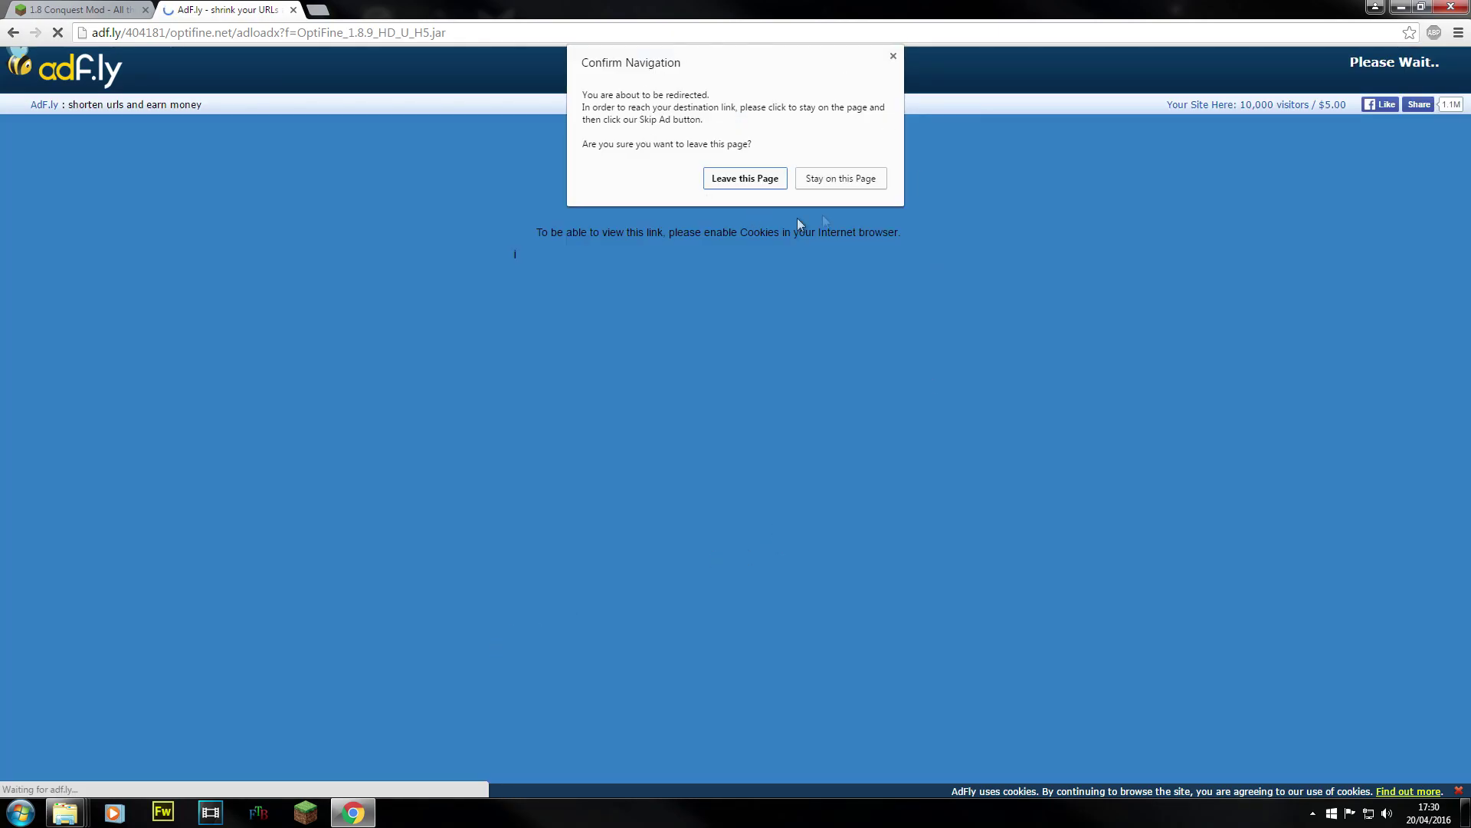
pyautogui.click(757, 177)
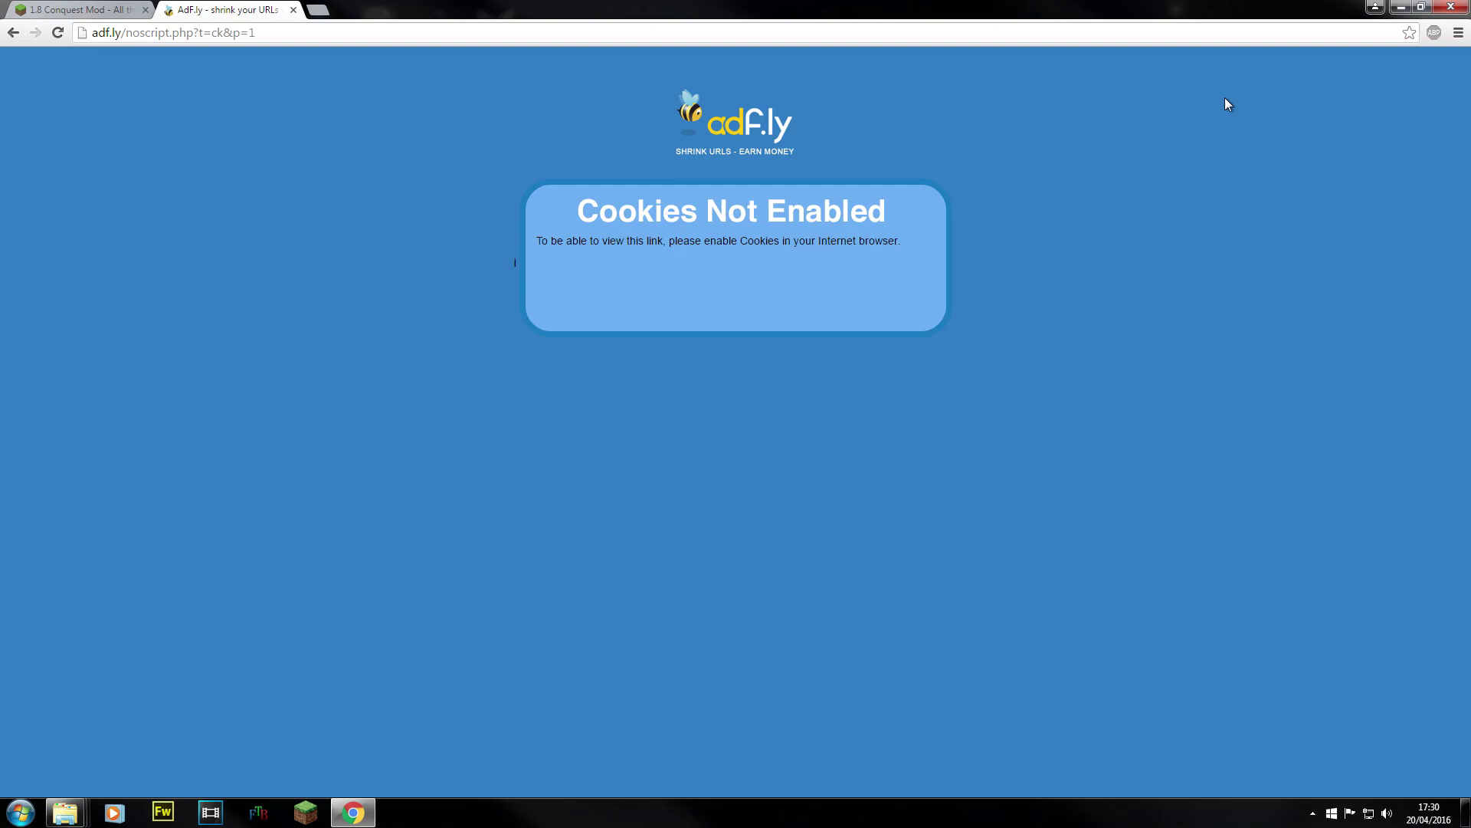
pyautogui.click(13, 32)
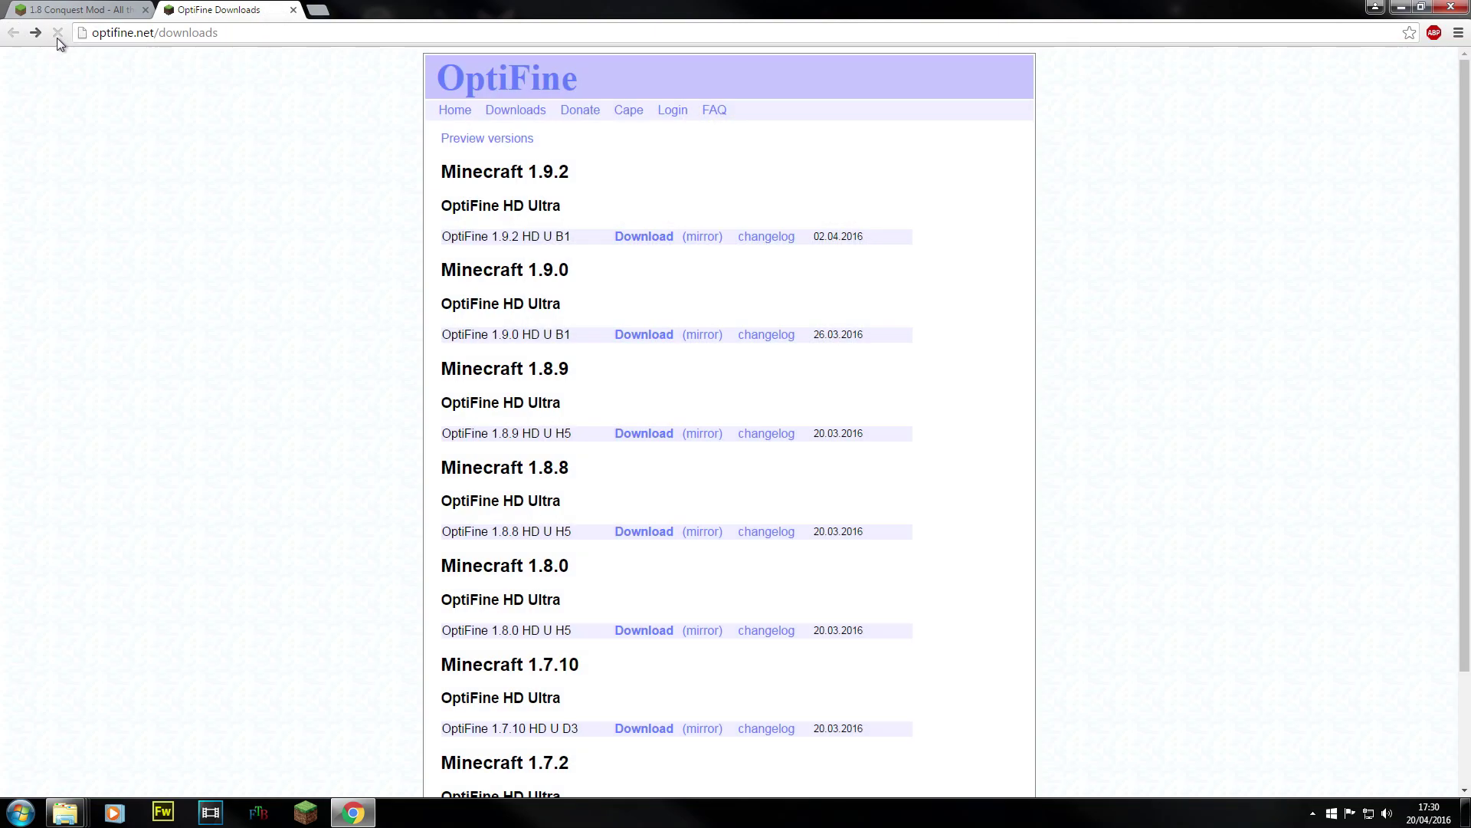
# - Download OptiFine_1.8.9_HD_U_H5.jar from the Minecraft 1.8.9 entry, skipping the adf.ly advertisement after its countdown
pyautogui.click(645, 433)
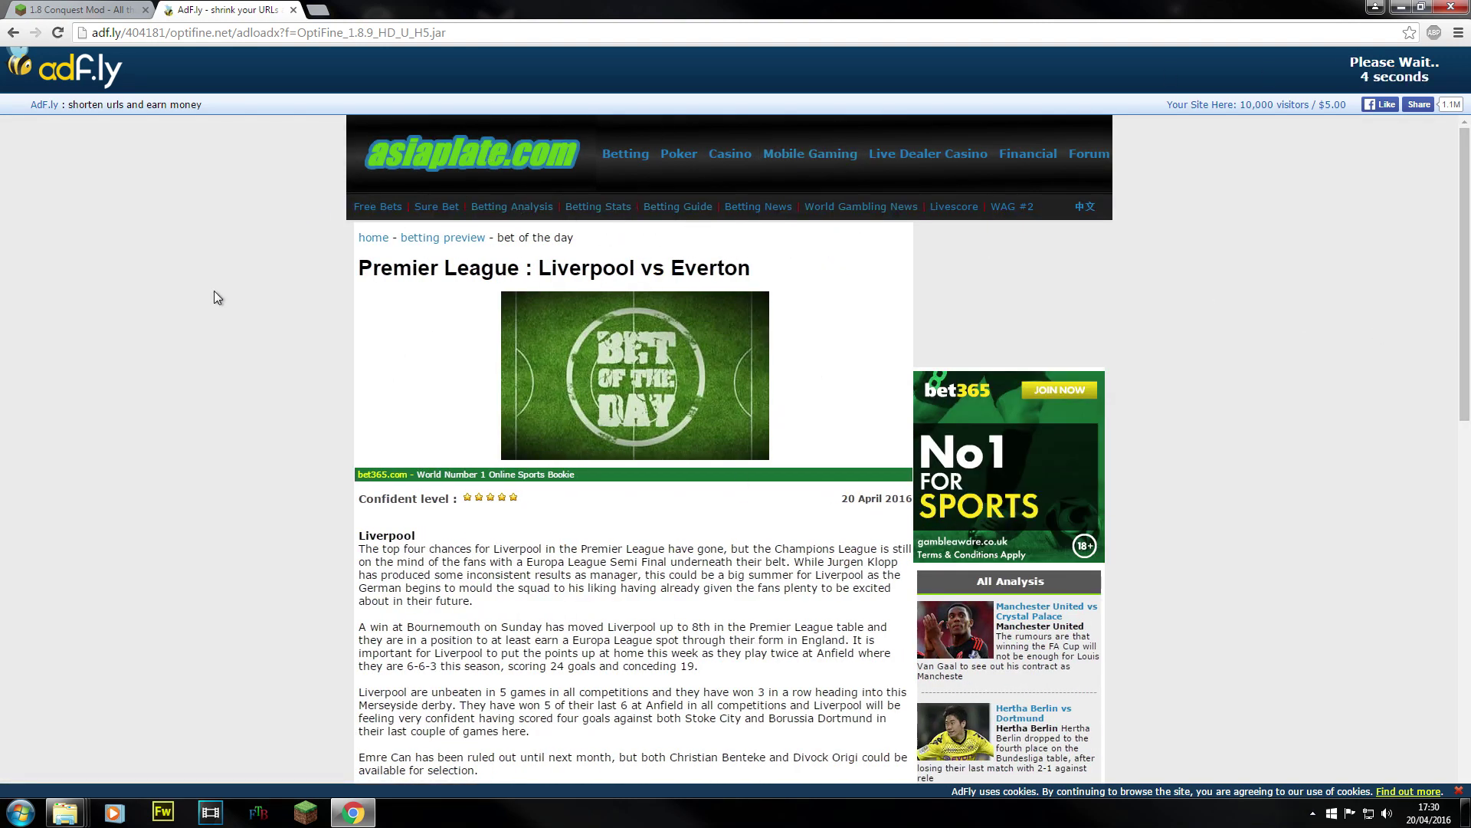
pyautogui.scroll(-7, 227, 295)
pyautogui.scroll(7, 228, 293)
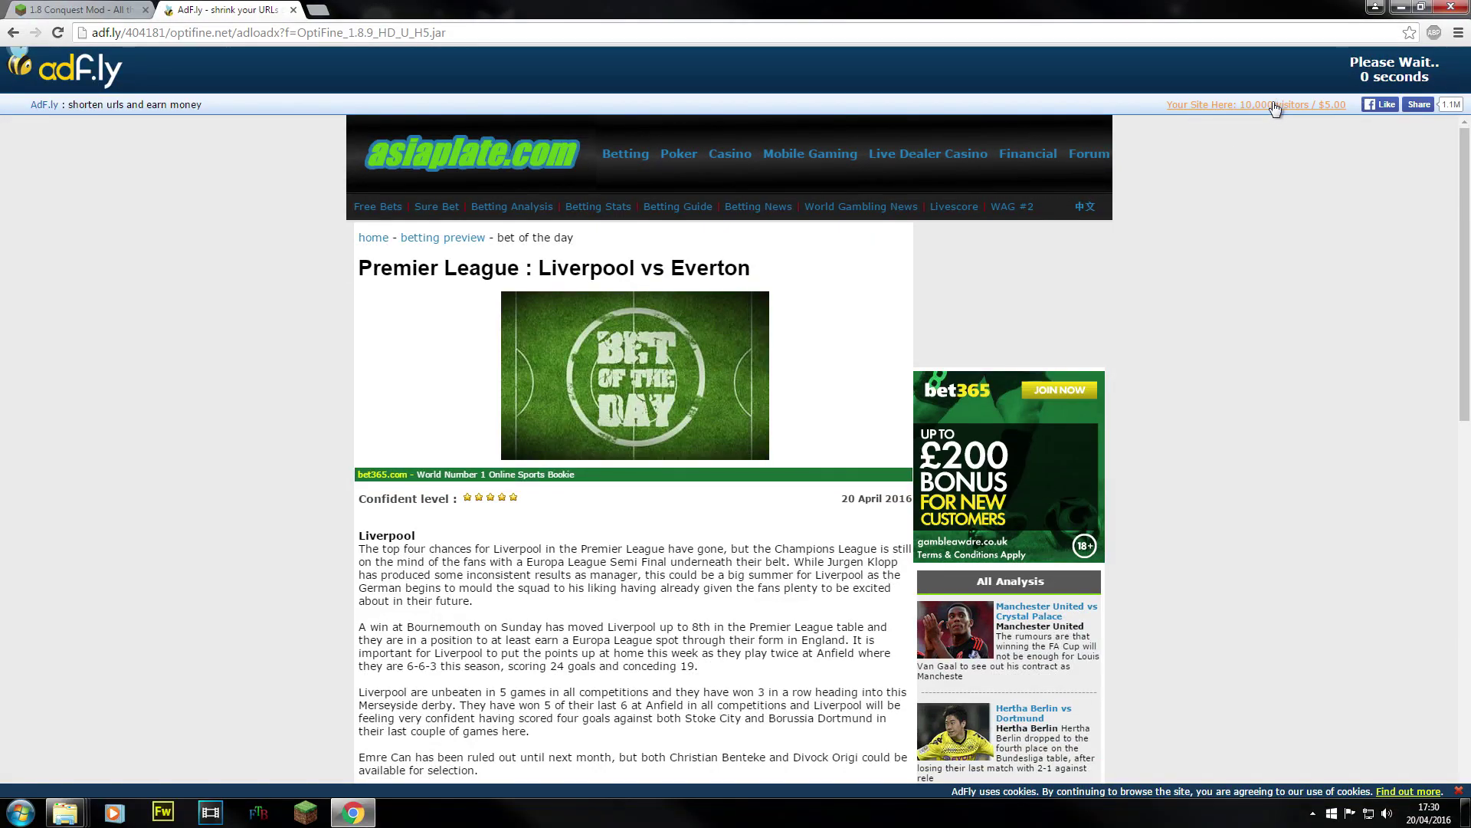
pyautogui.click(1380, 72)
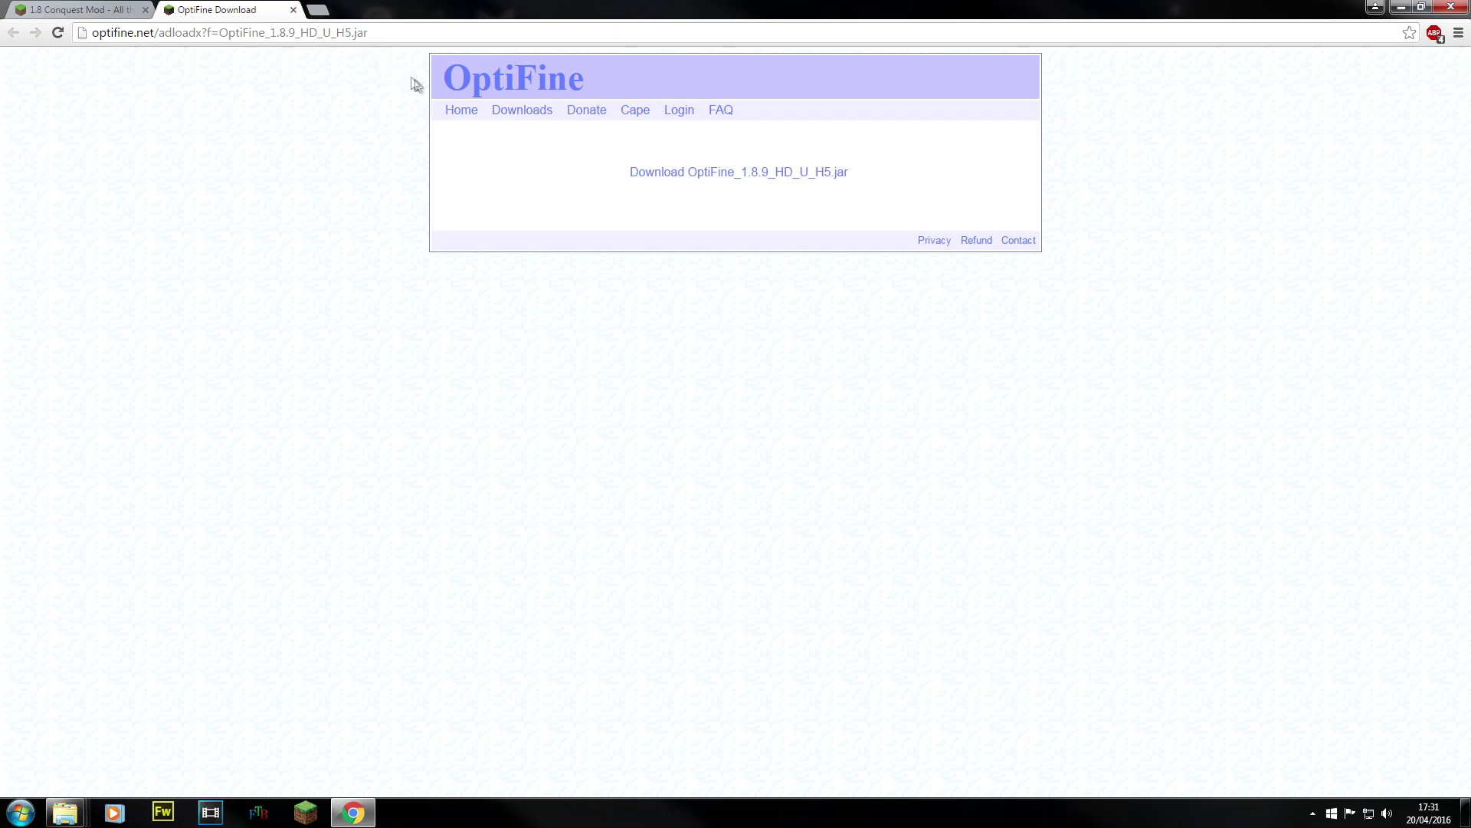
pyautogui.click(742, 177)
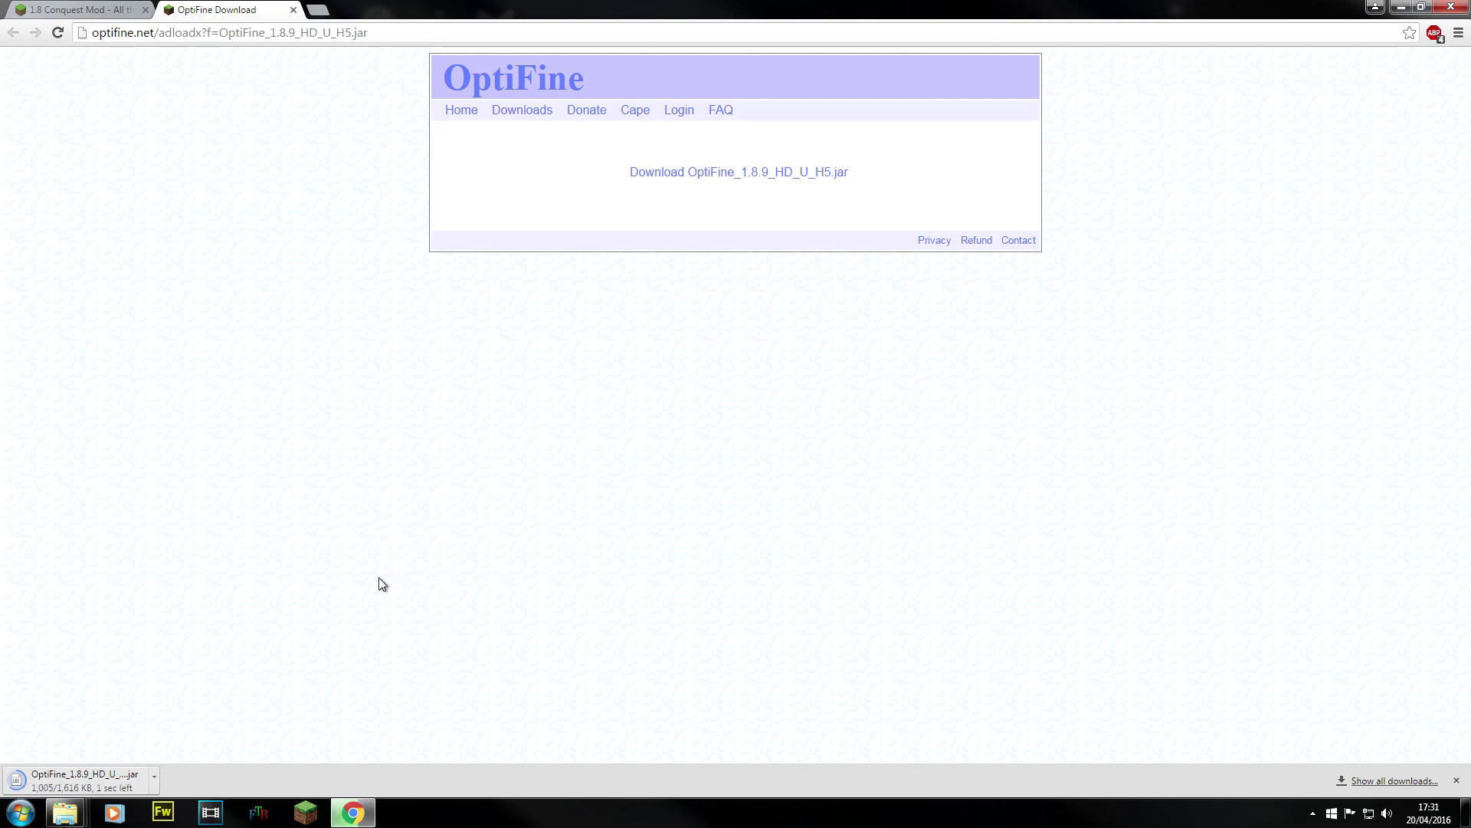
pyautogui.click(278, 776)
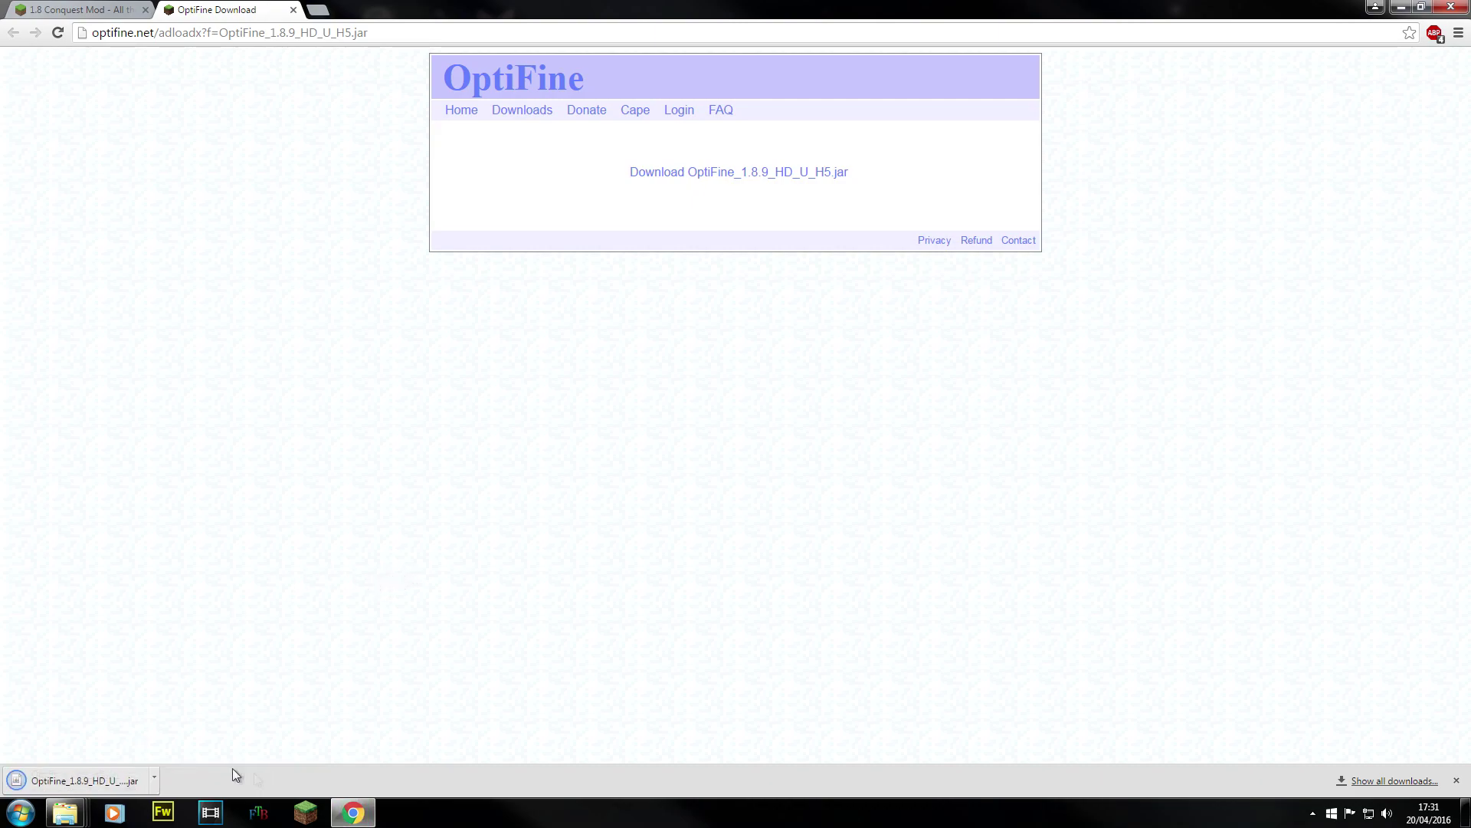
pyautogui.click(77, 781)
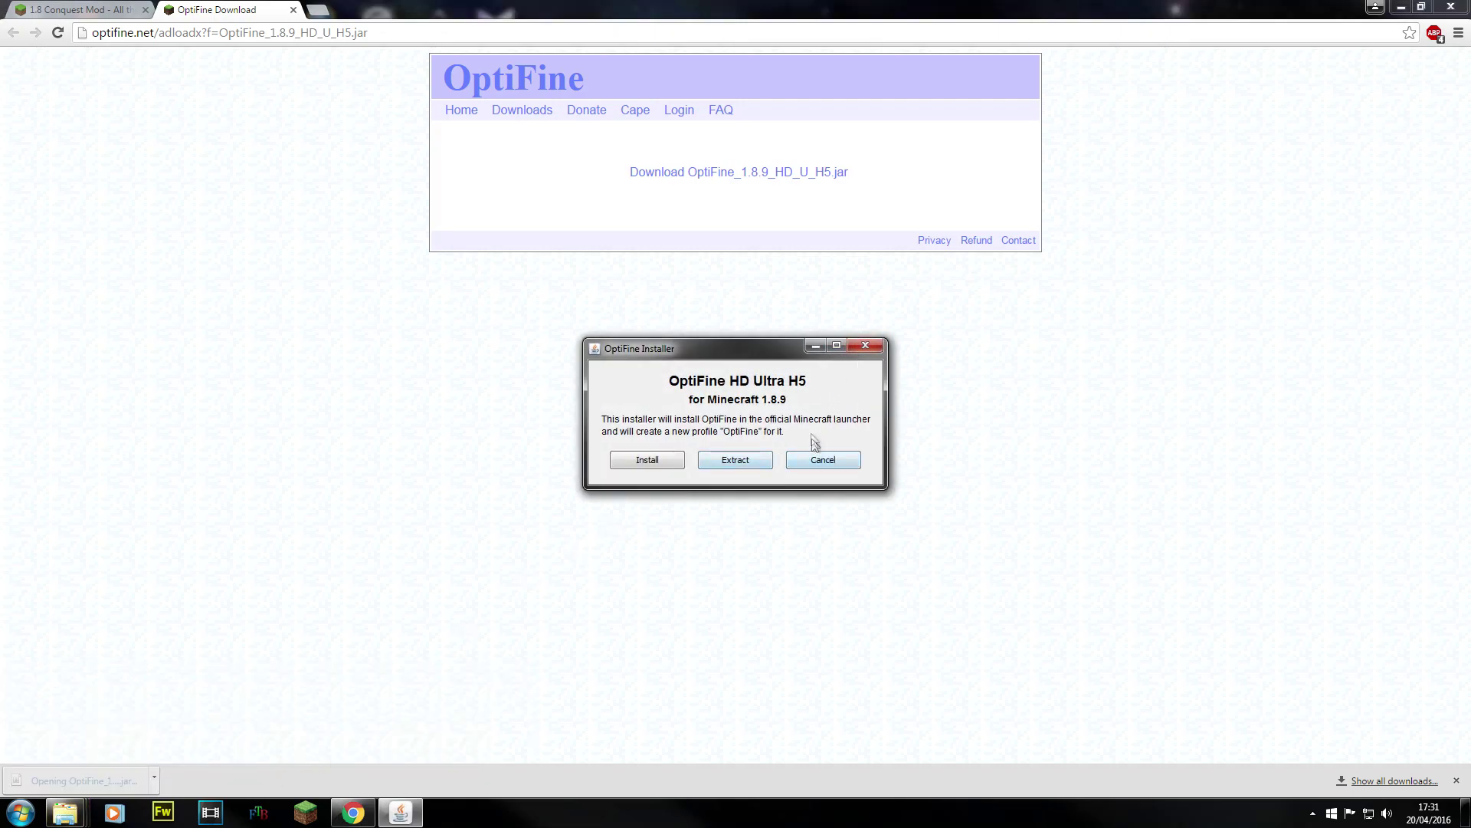
pyautogui.click(823, 460)
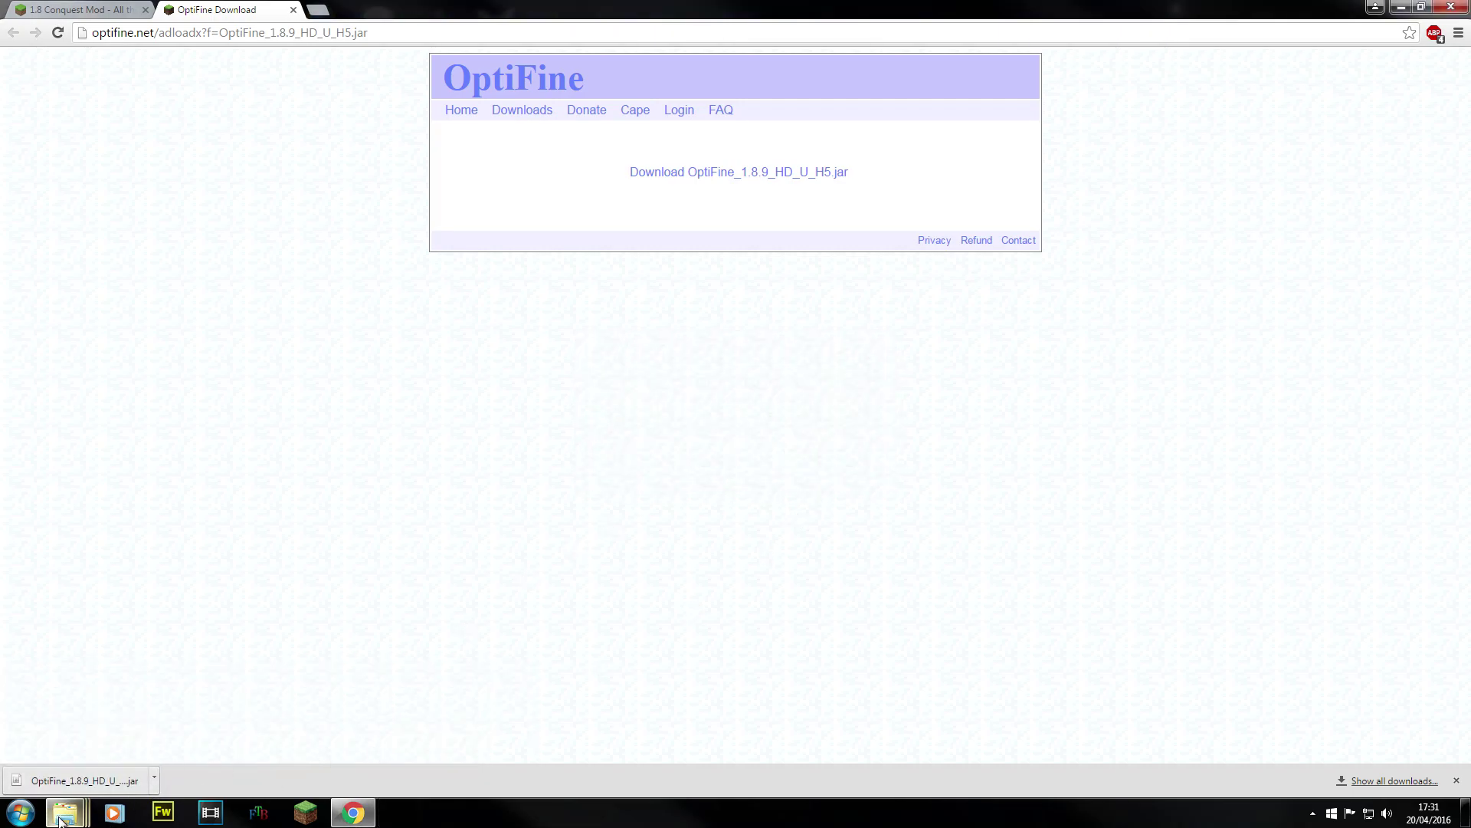
# - Create a 1.8.9 folder inside the .minecraft mods folder, open it and dock its window to half the screen
pyautogui.moveTo(65, 813)
pyautogui.click(397, 718)
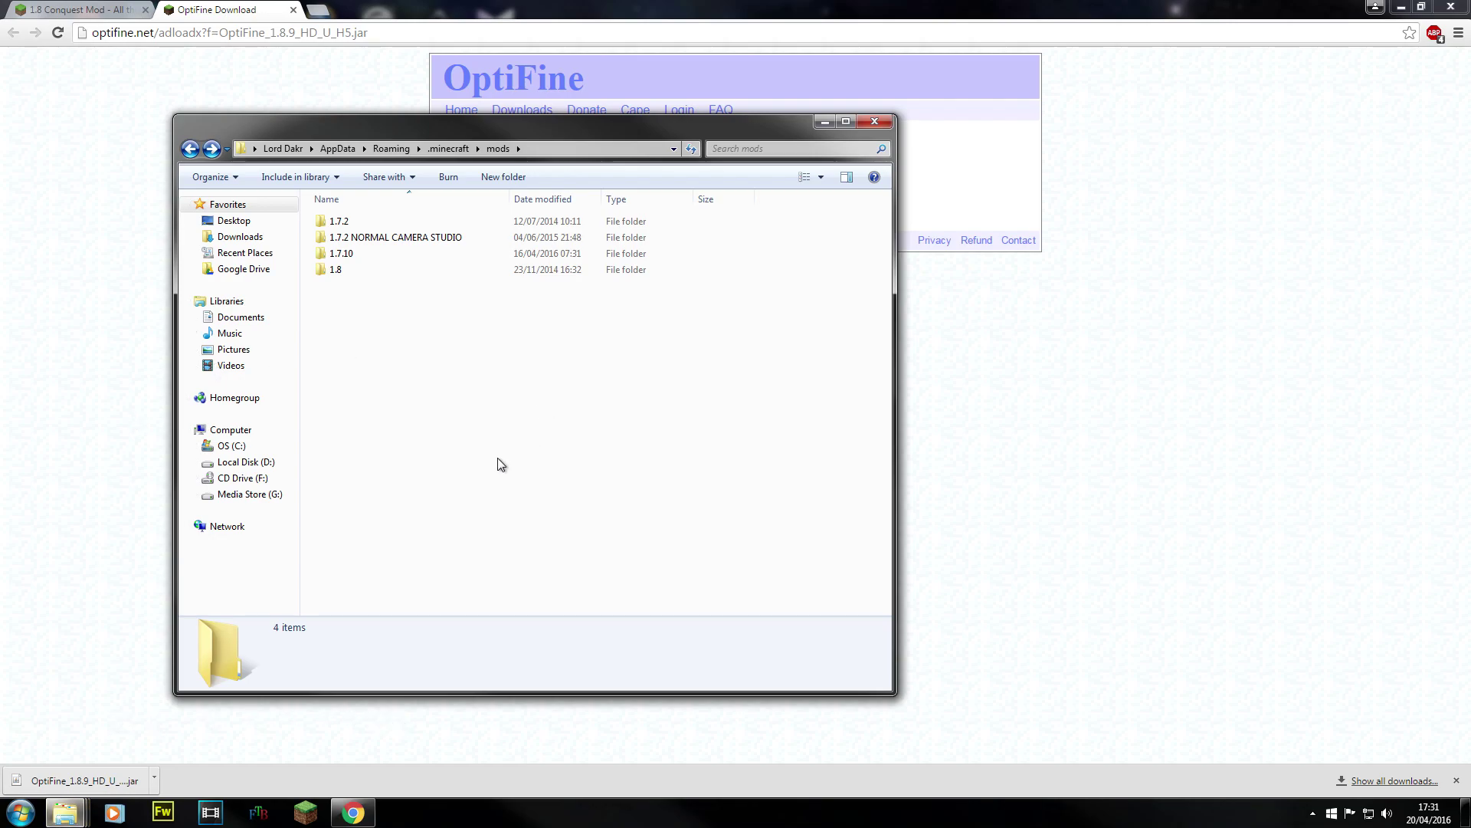
pyautogui.moveTo(400, 130); pyautogui.dragTo(866, 152)
pyautogui.click(967, 199)
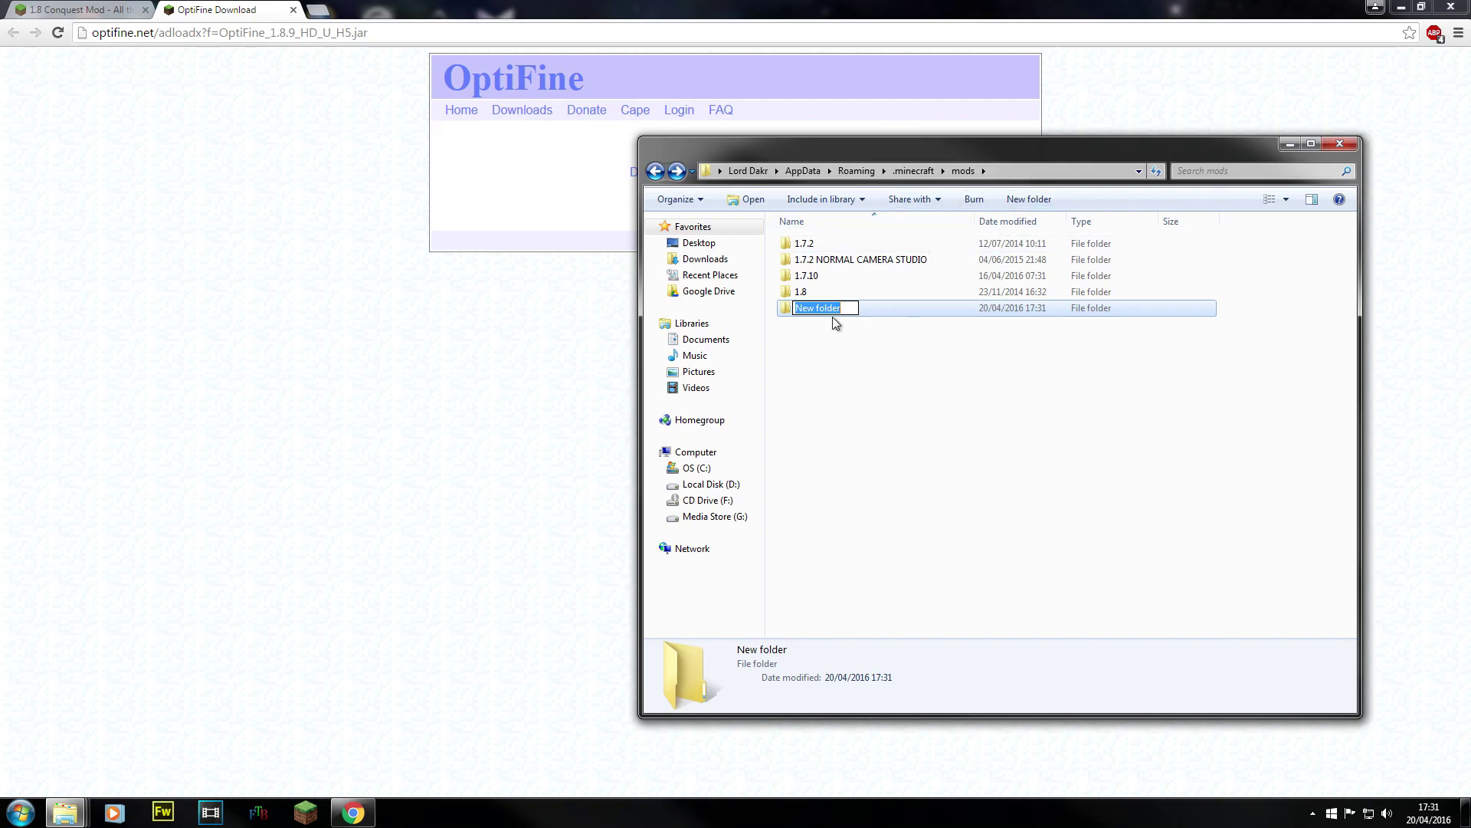
pyautogui.write('1.8.9')
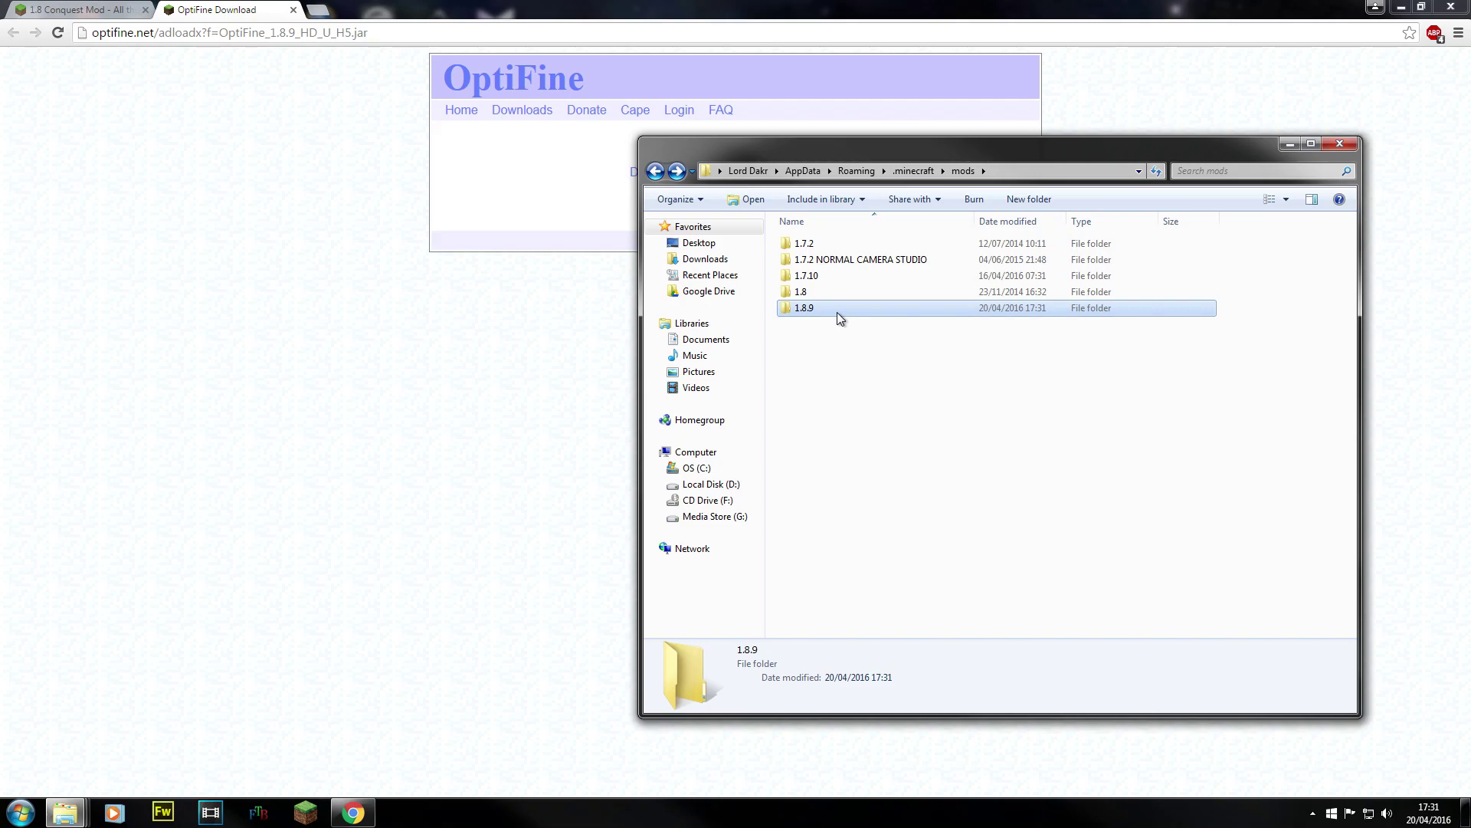
pyautogui.doubleClick(837, 312)
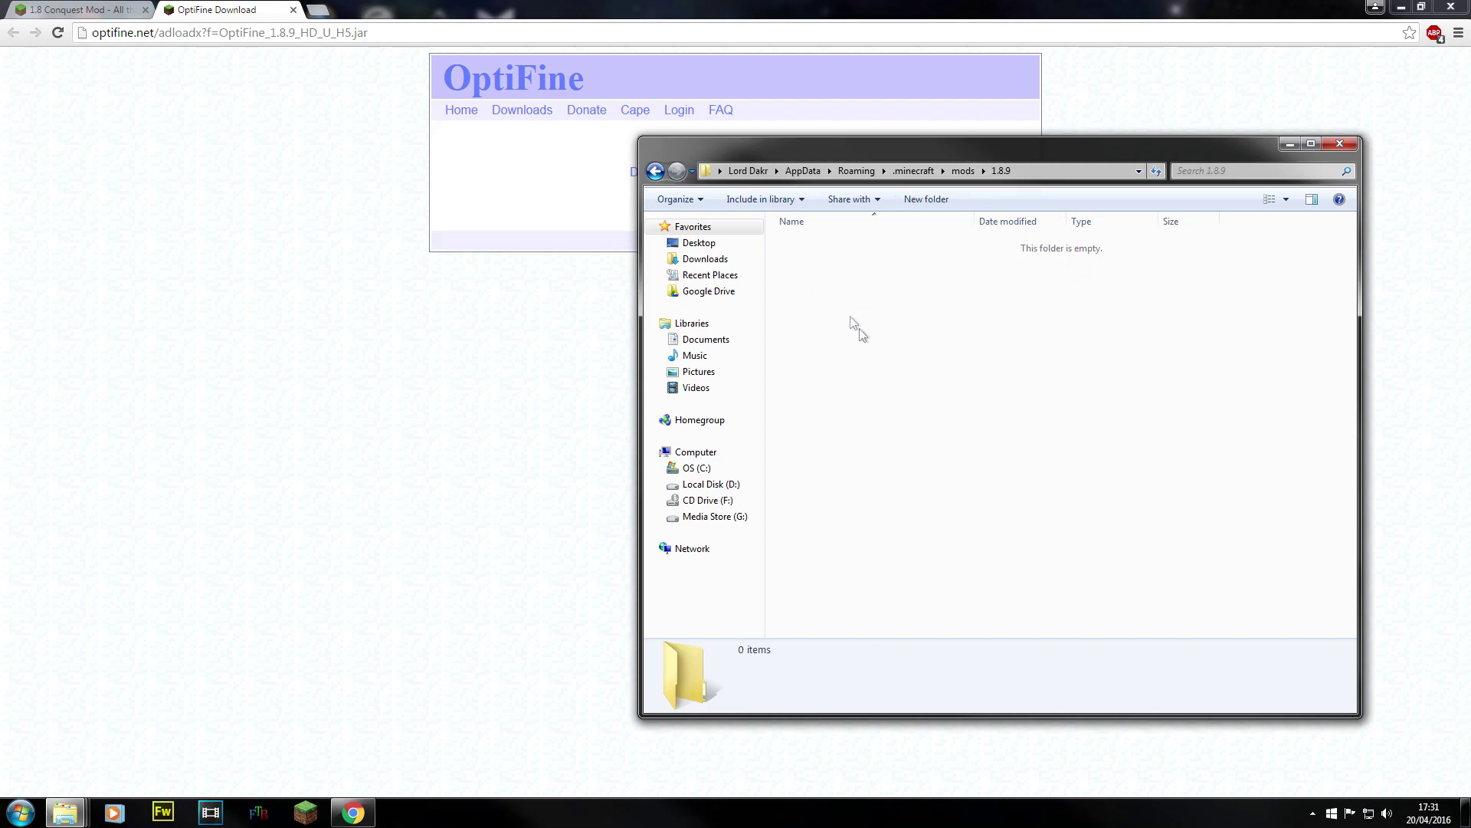
pyautogui.moveTo(766, 144); pyautogui.dragTo(1467, 276)
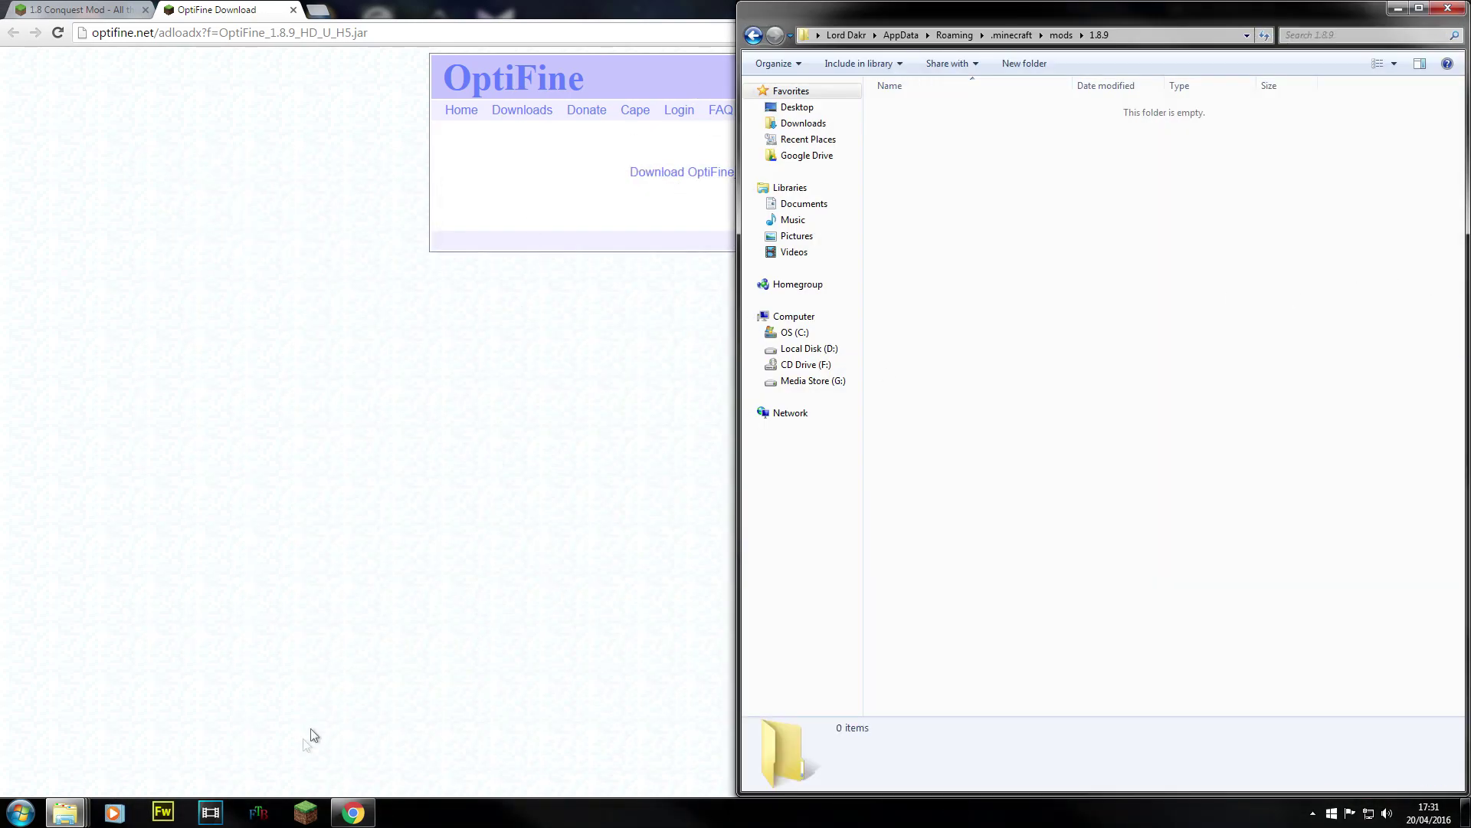
# - Show the Downloads folder in the other mods window, place it beside the 1.8.9 folder and search it for "optifine"
pyautogui.moveTo(65, 813)
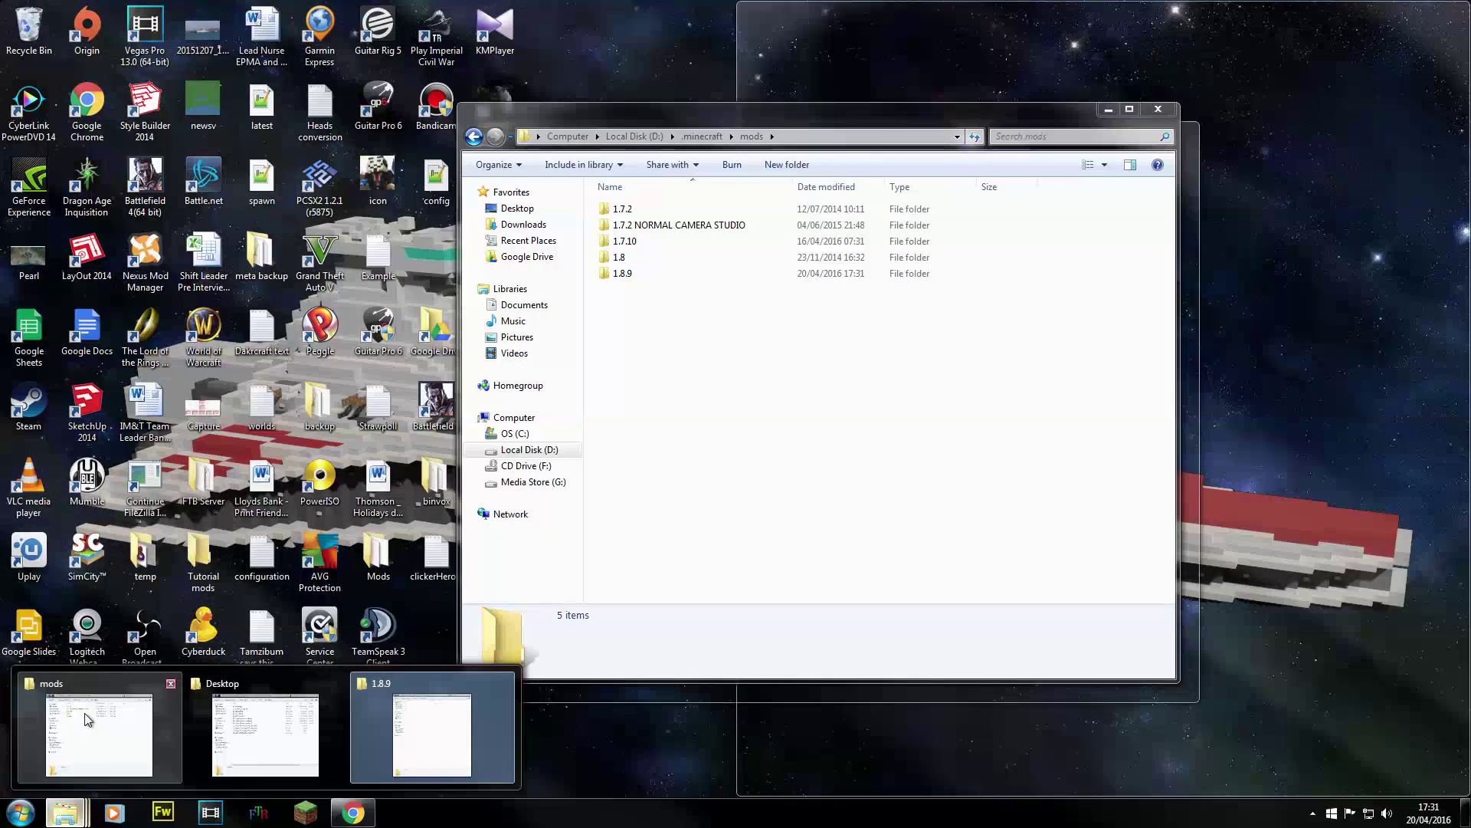
pyautogui.click(84, 715)
pyautogui.click(524, 224)
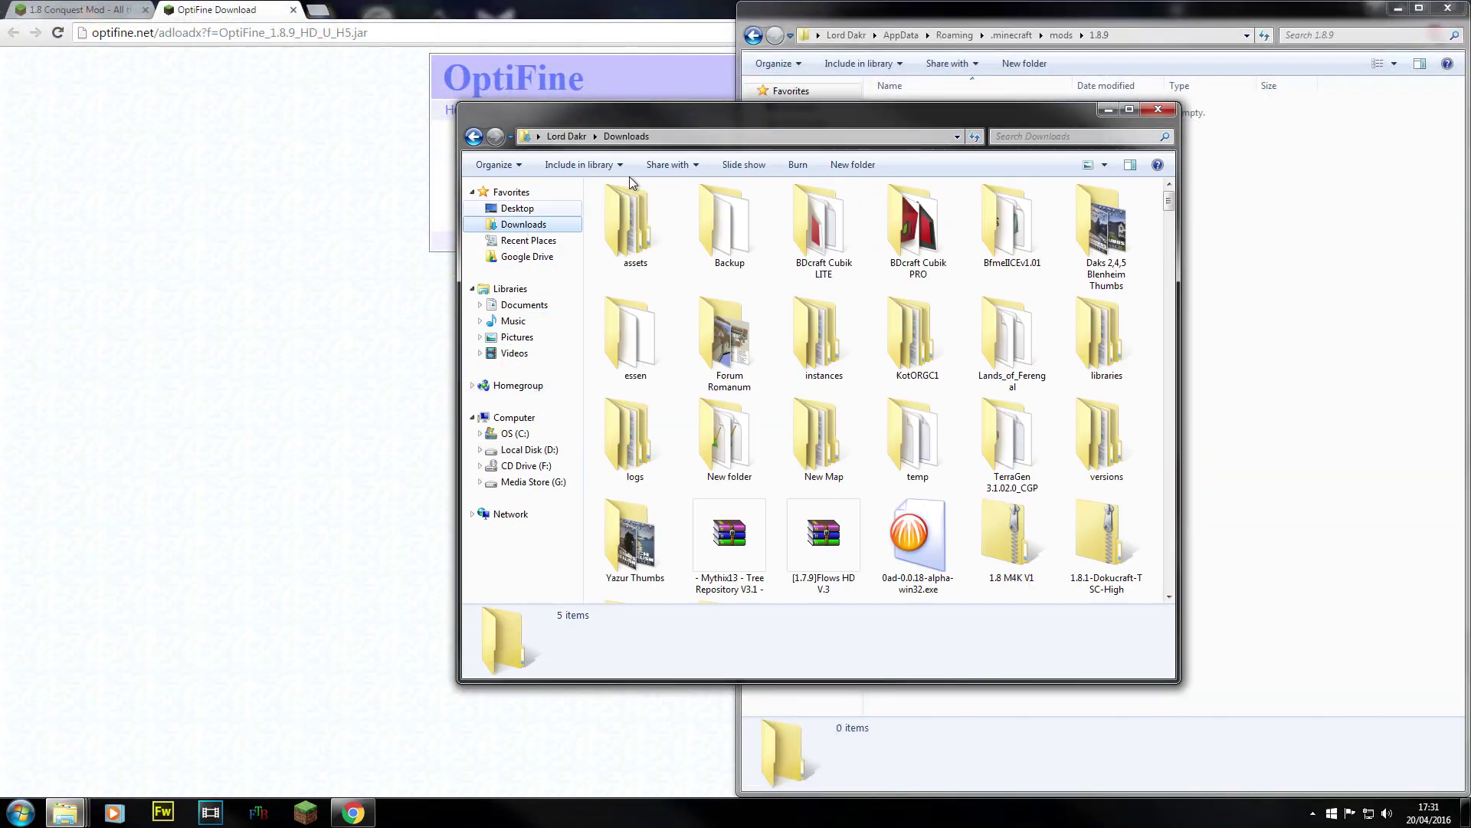
pyautogui.moveTo(694, 115); pyautogui.dragTo(406, 136)
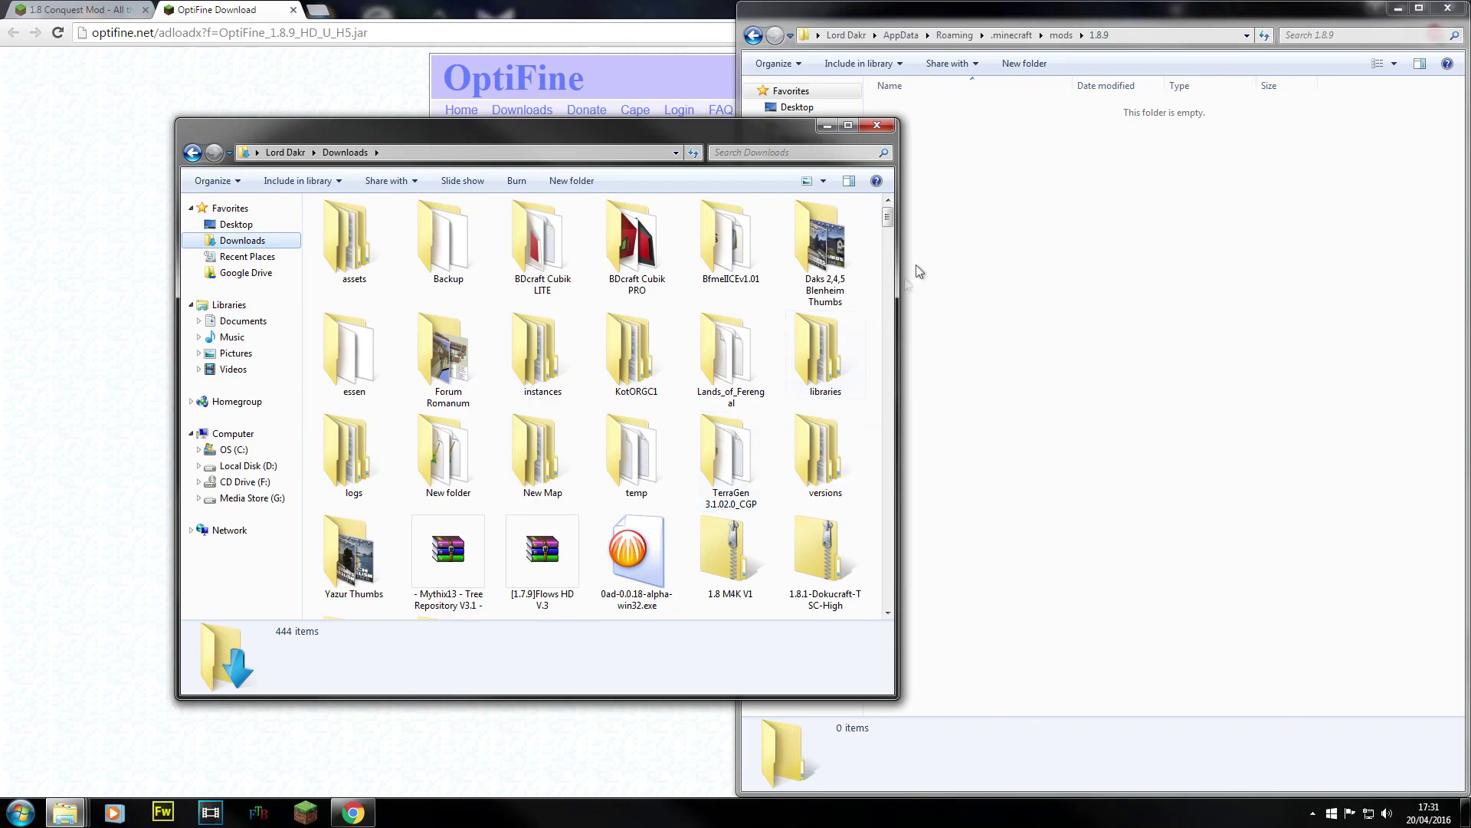
pyautogui.moveTo(886, 222); pyautogui.dragTo(887, 358)
pyautogui.click(826, 330)
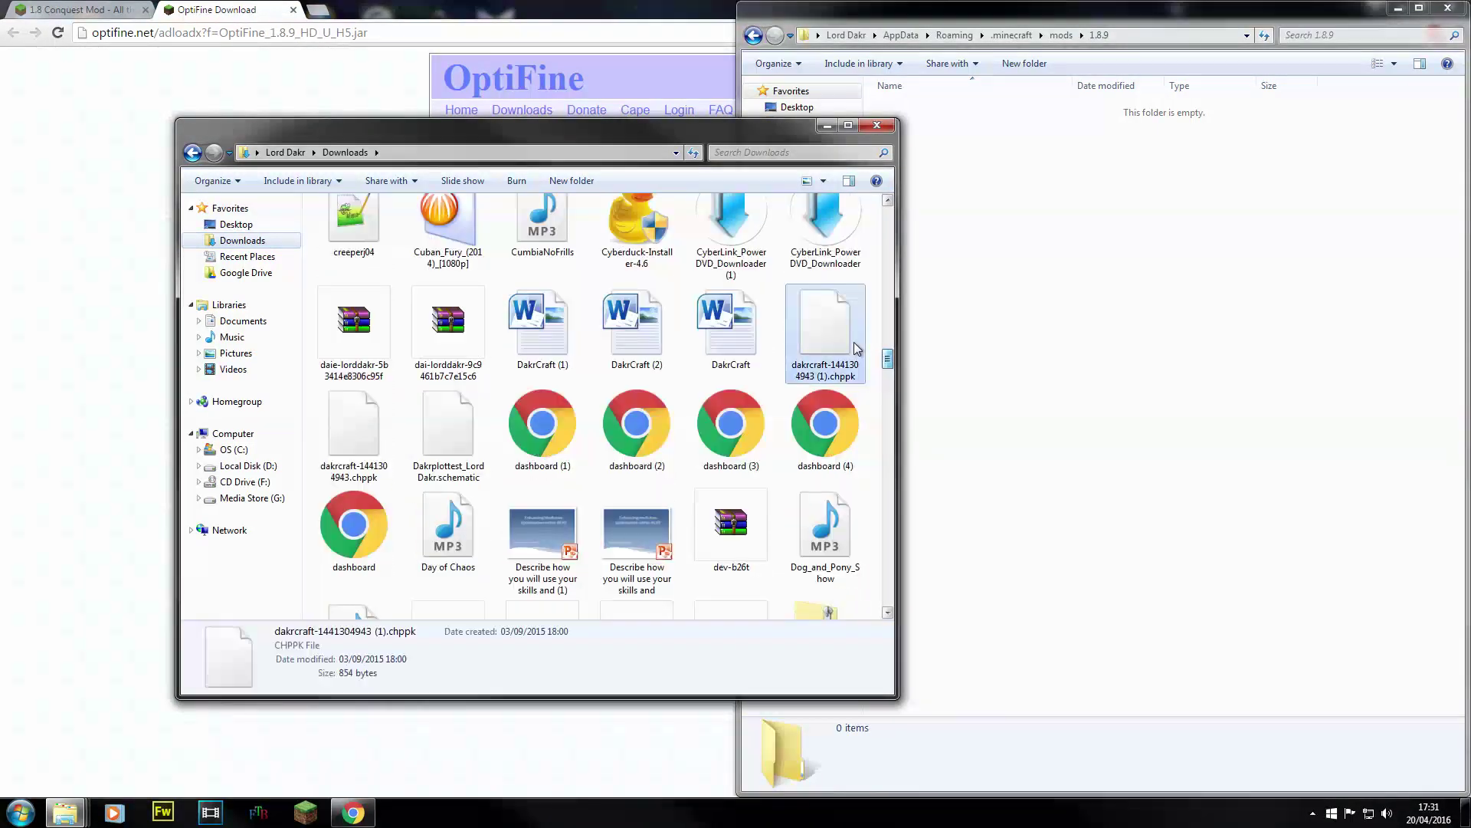
pyautogui.click(728, 153)
pyautogui.write('optifi')
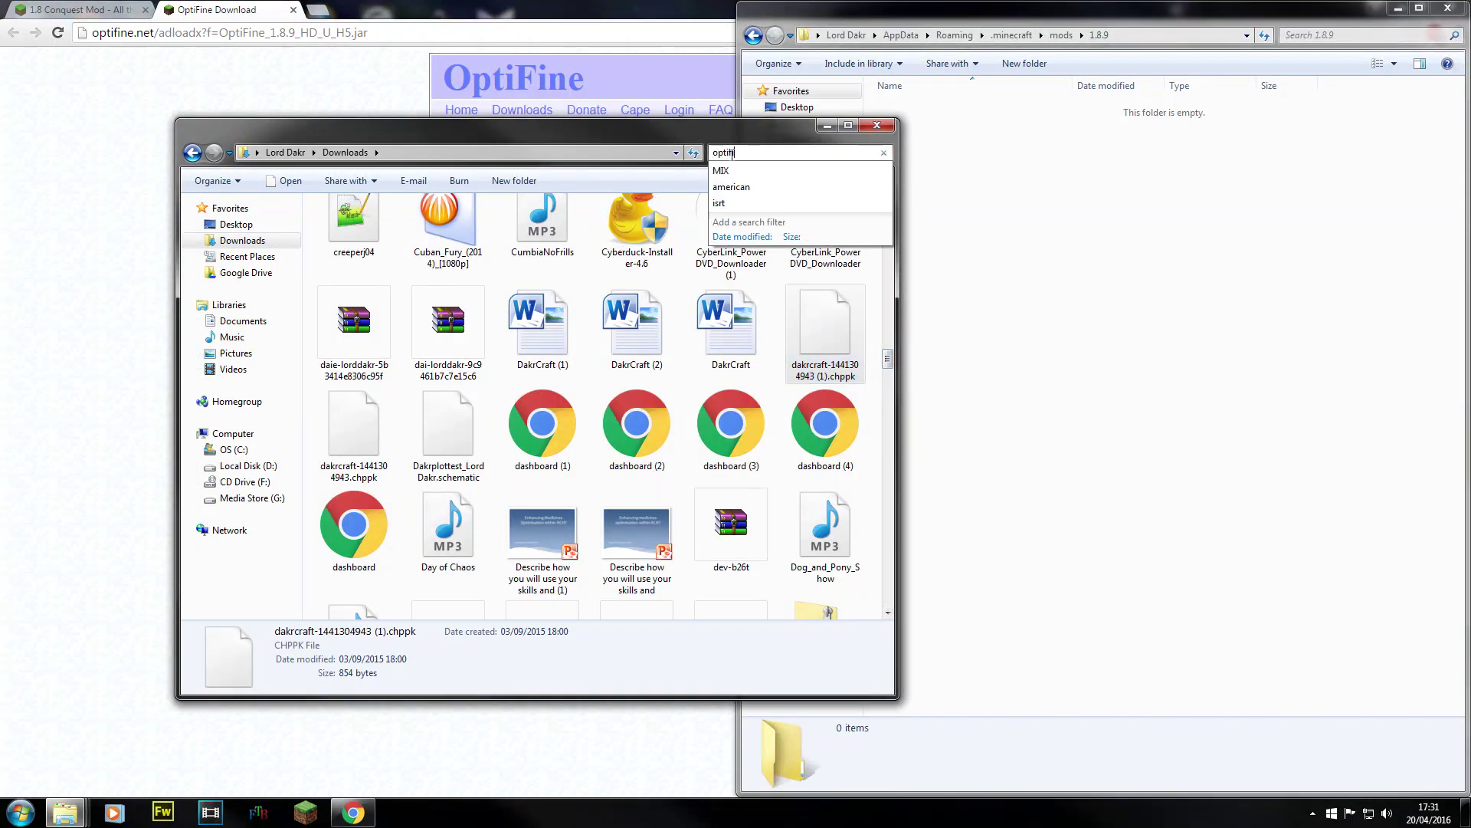
pyautogui.write('ne')
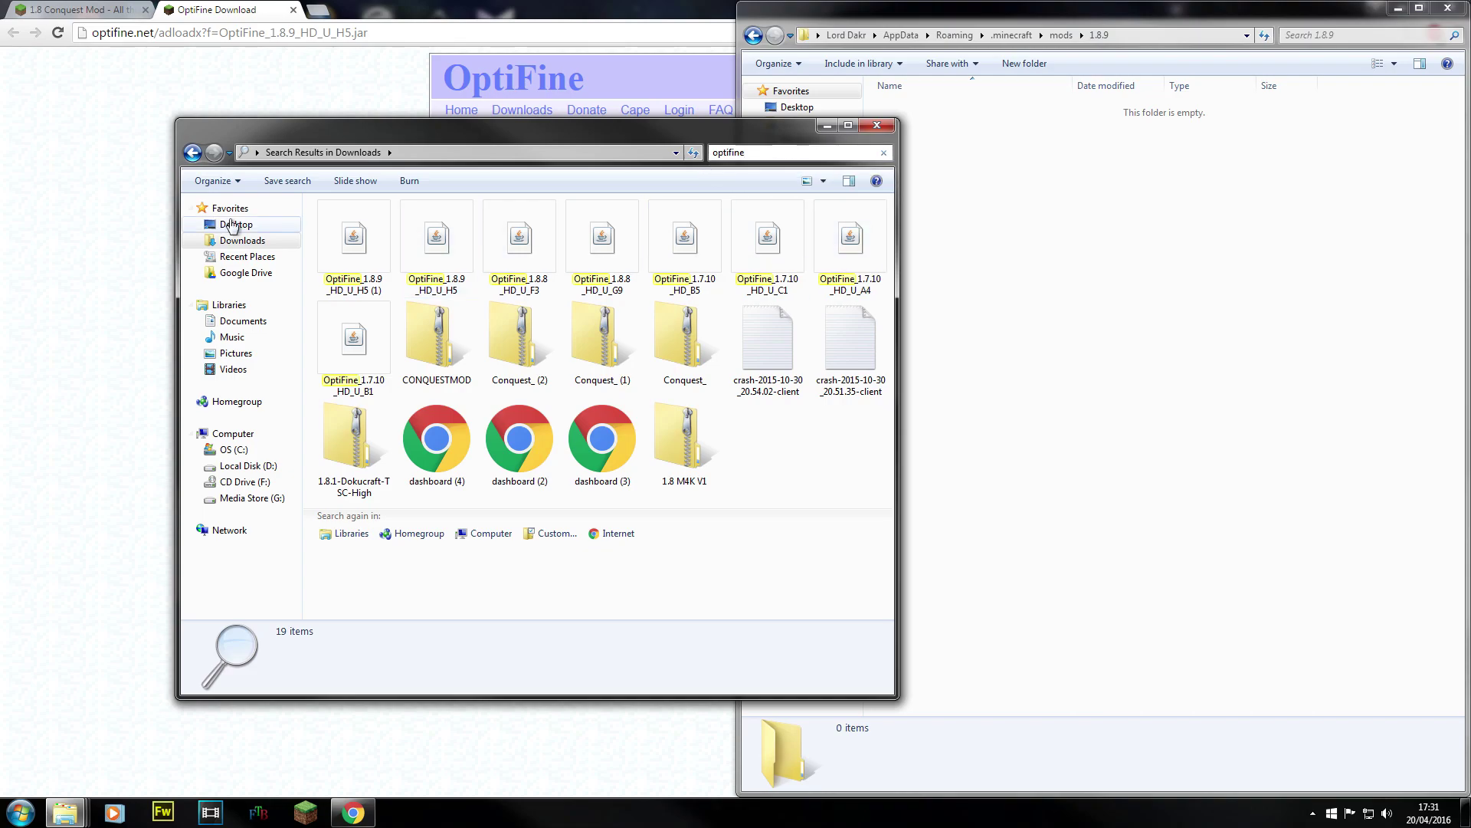
# - Move the newly downloaded OptiFine_1.8.9_HD_U_H5 (1) jar from the search results into the mods 1.8.9 folder
pyautogui.click(351, 240)
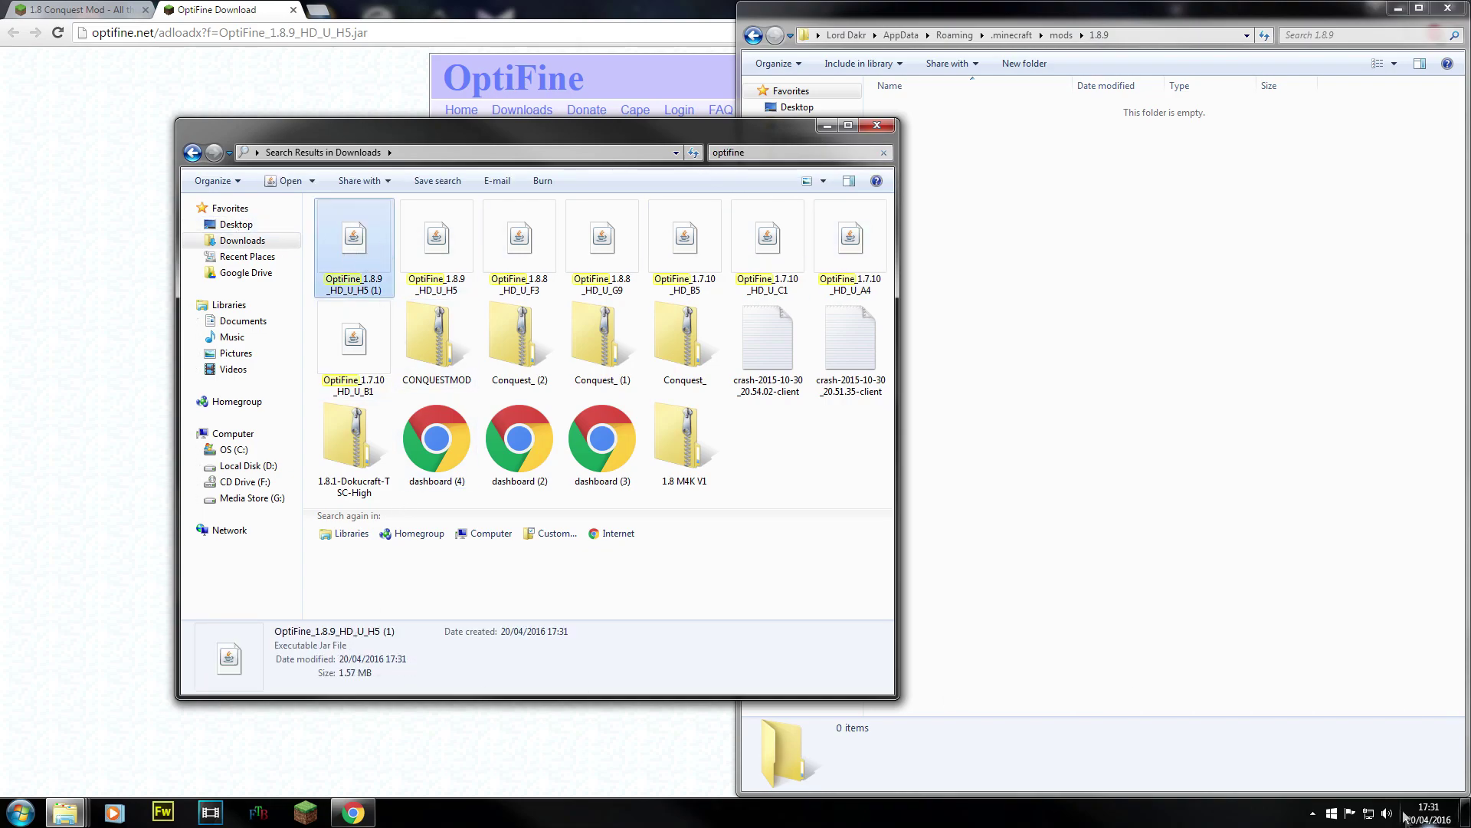
pyautogui.moveTo(353, 241); pyautogui.dragTo(1295, 413)
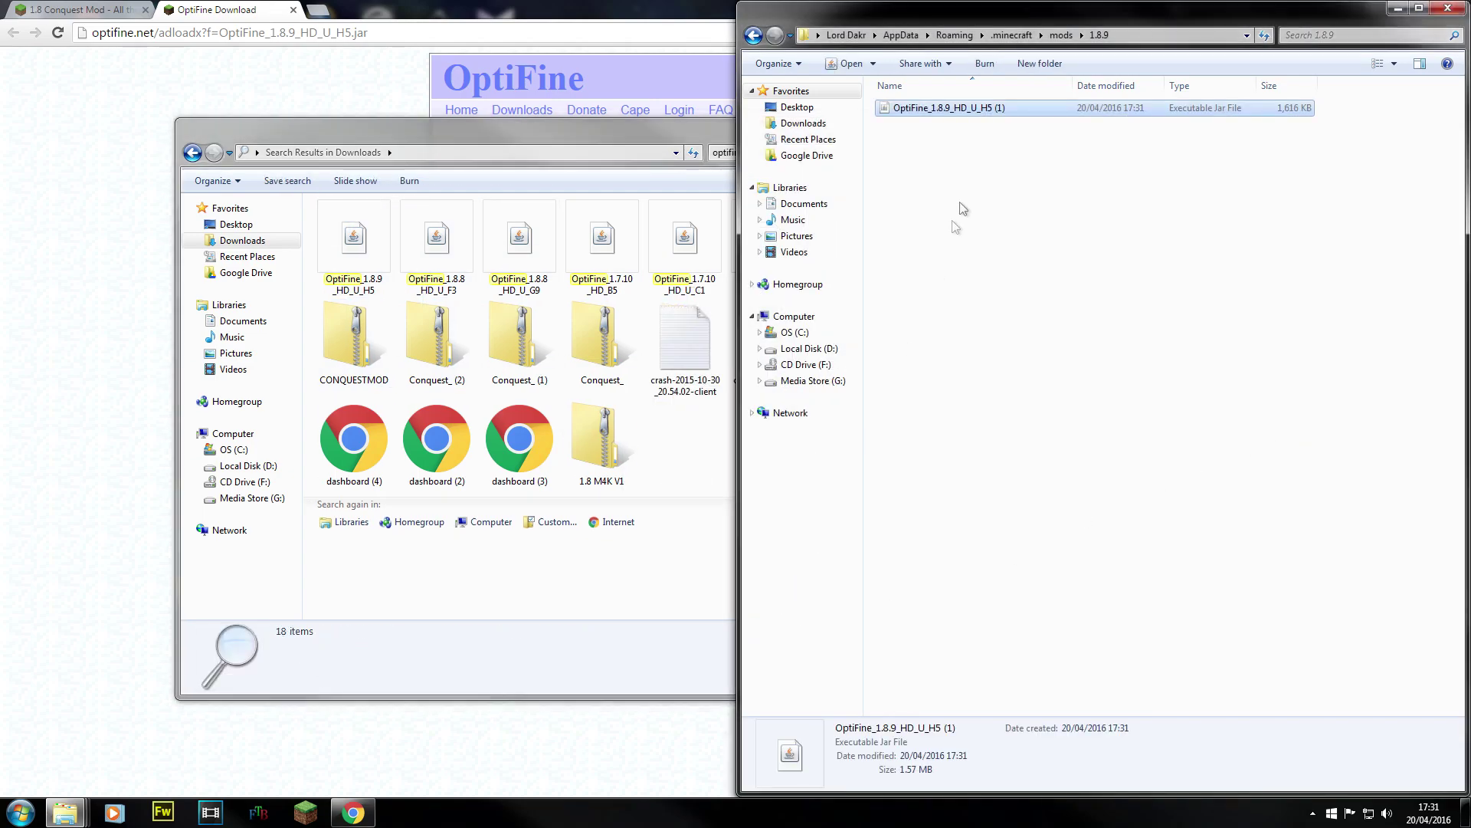
pyautogui.click(678, 525)
pyautogui.moveTo(848, 137); pyautogui.dragTo(722, 150)
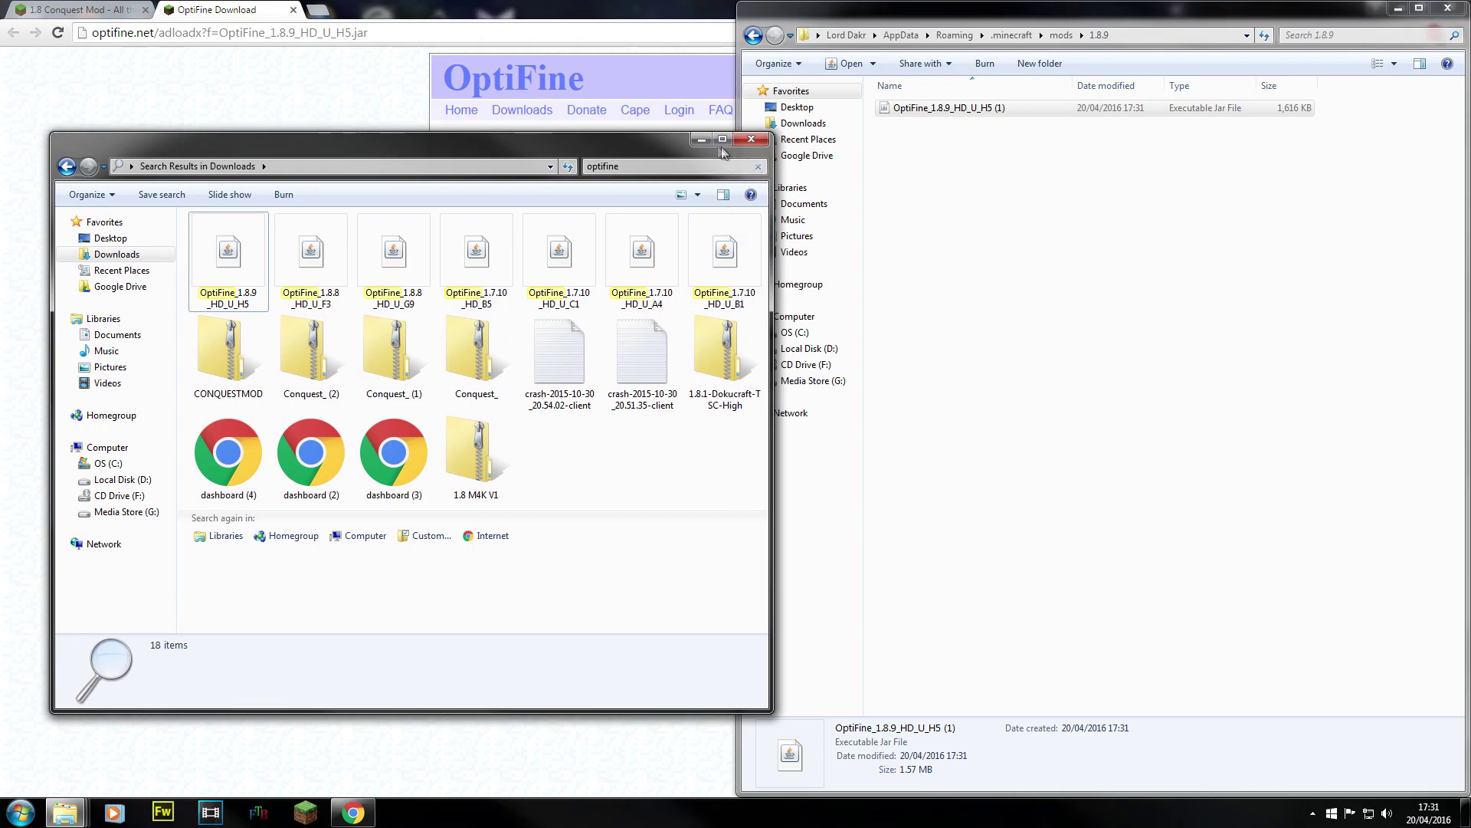
# - Minimize the file search window and close the OptiFine Download page to return to the Conquest Mod installation guide
pyautogui.click(701, 140)
pyautogui.click(305, 8)
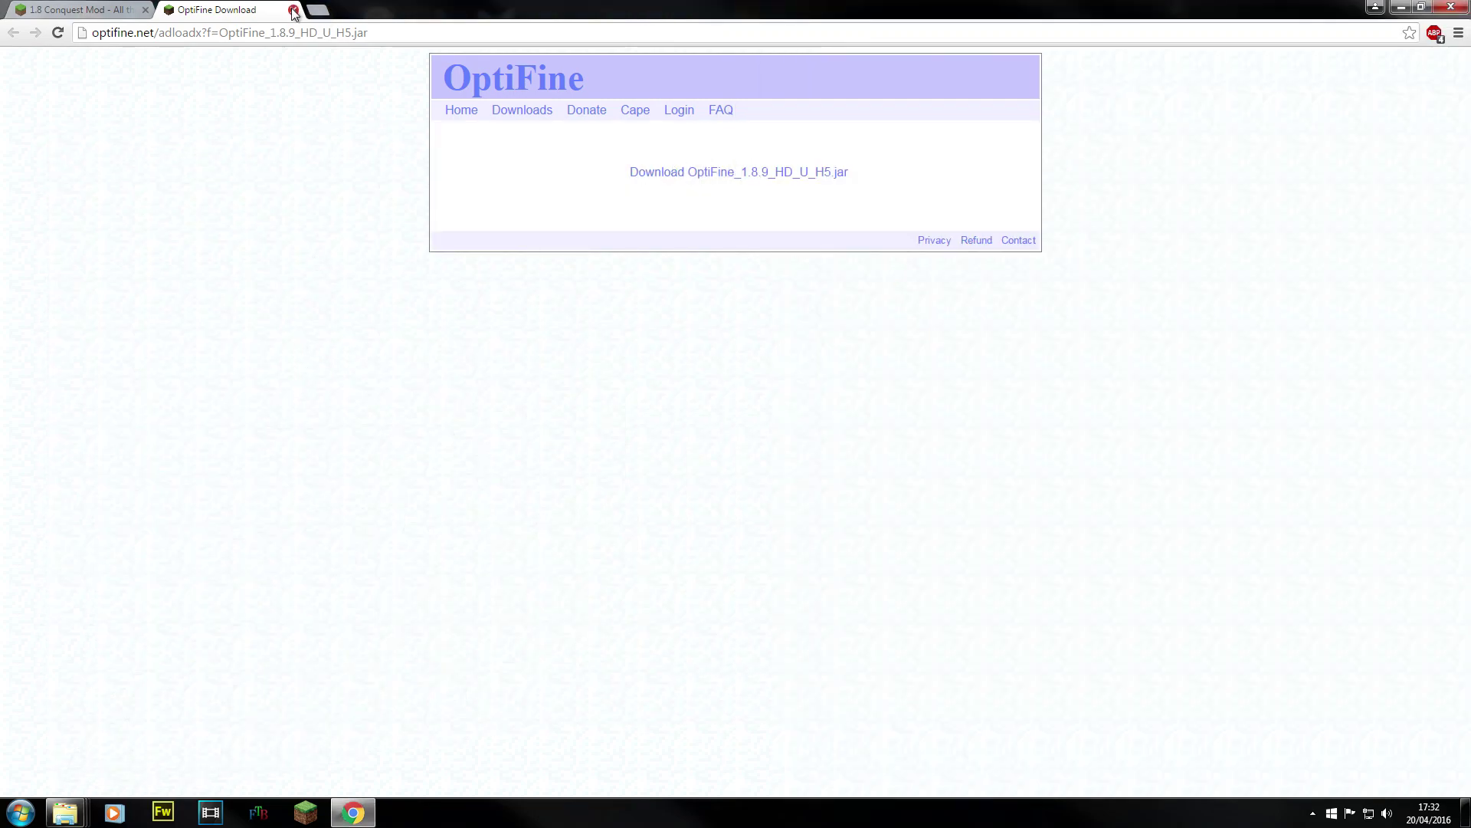
pyautogui.click(294, 10)
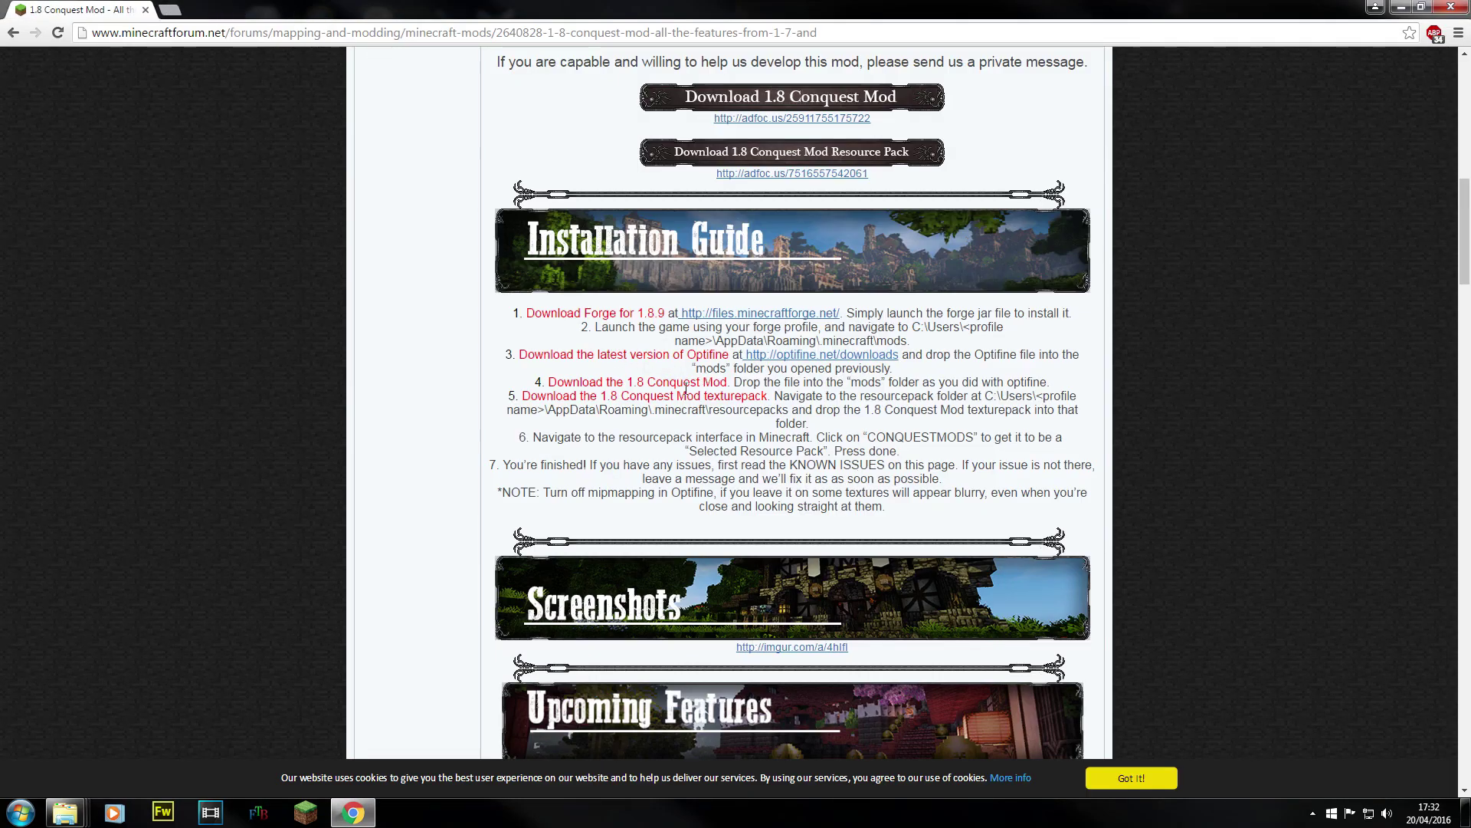
# - Open the 1.8 Conquest Mod download link above the installation guide, skip the AdFoc.us ad and close the Quick Cash System pop-up tab
pyautogui.moveTo(557, 382); pyautogui.dragTo(721, 390)
pyautogui.click(633, 426)
pyautogui.scroll(8, 771, 554)
pyautogui.scroll(-2, 770, 553)
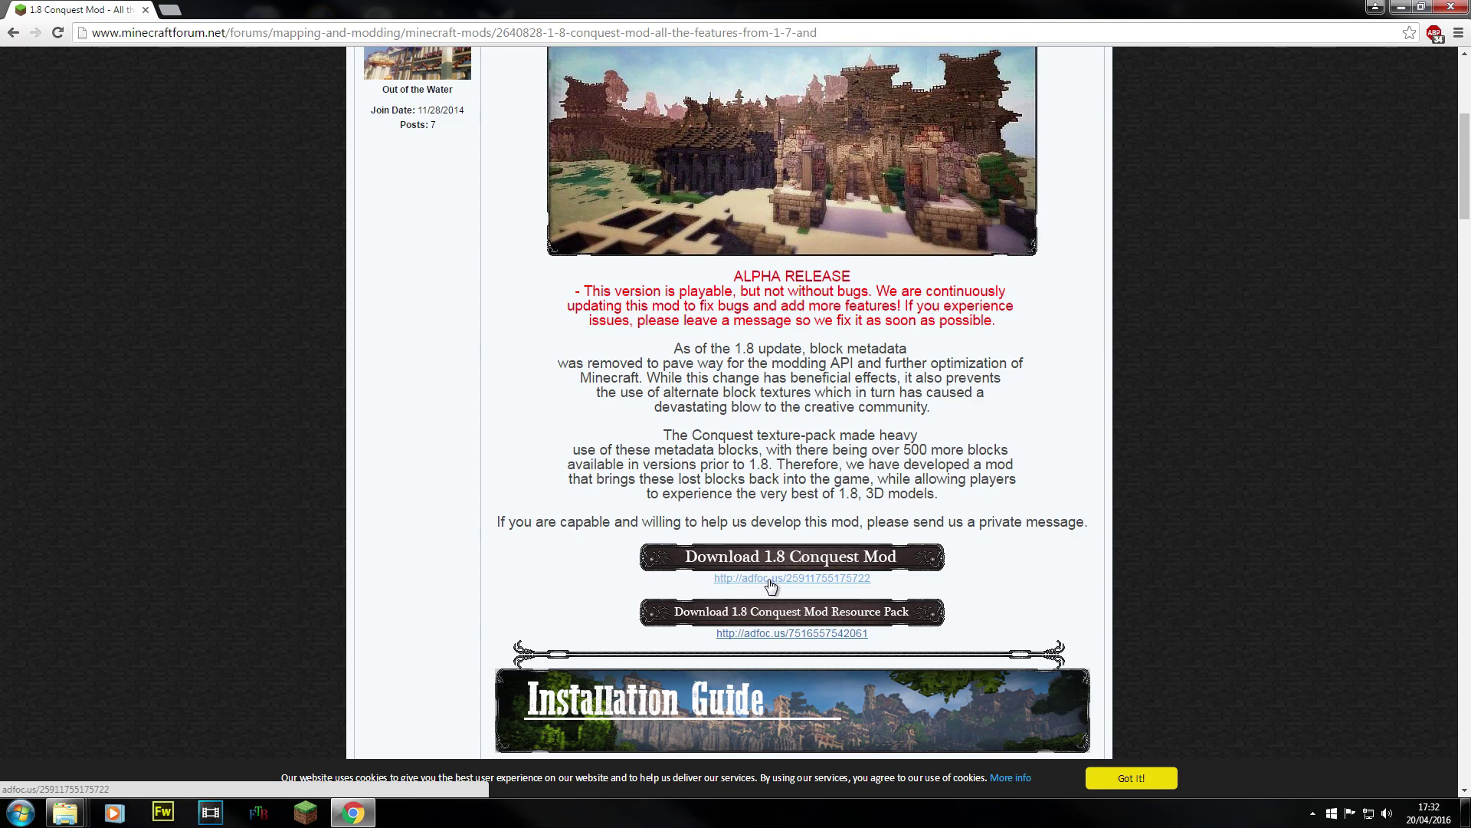
pyautogui.click(771, 579)
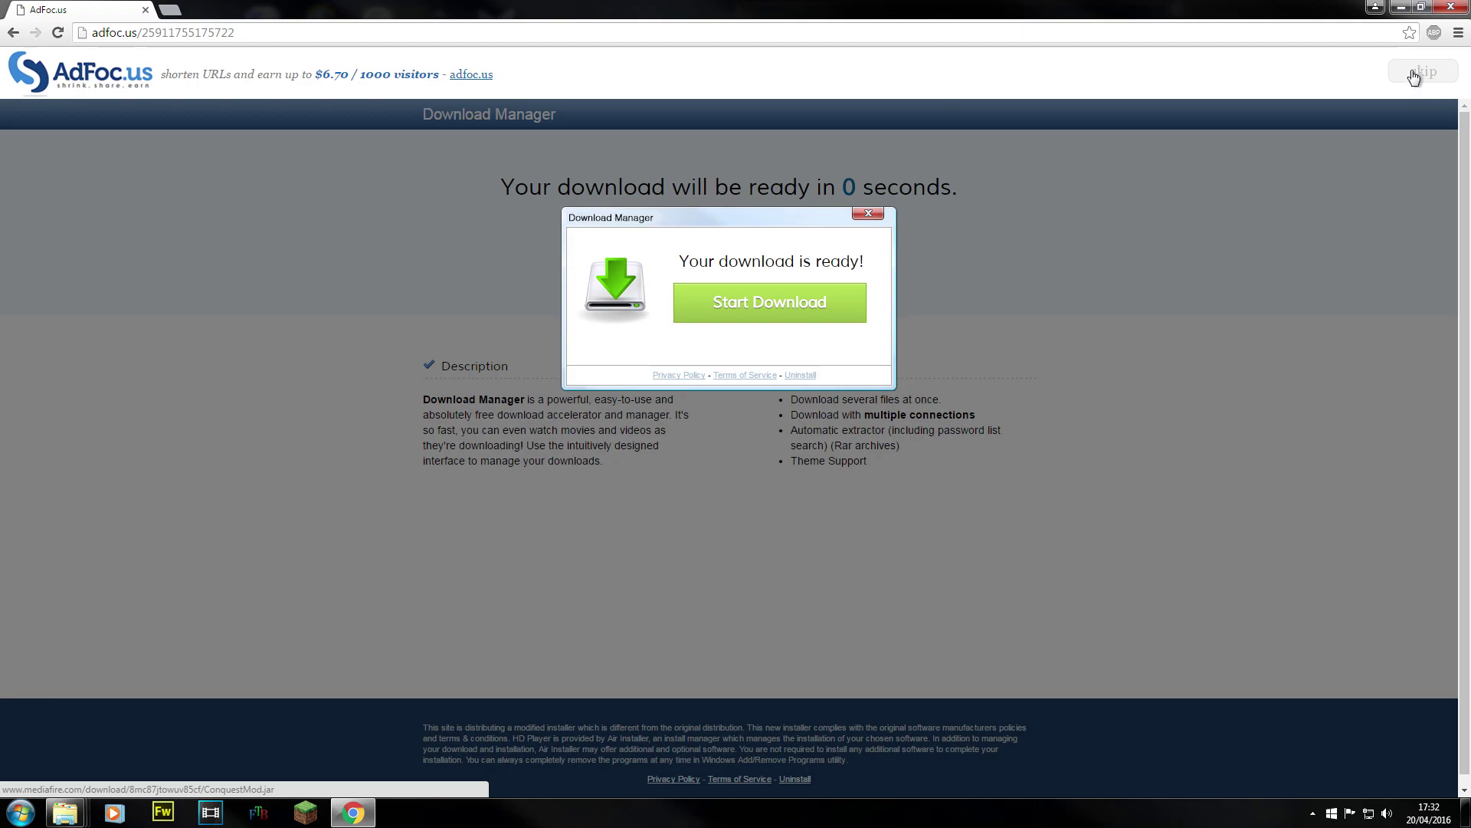
pyautogui.click(1413, 72)
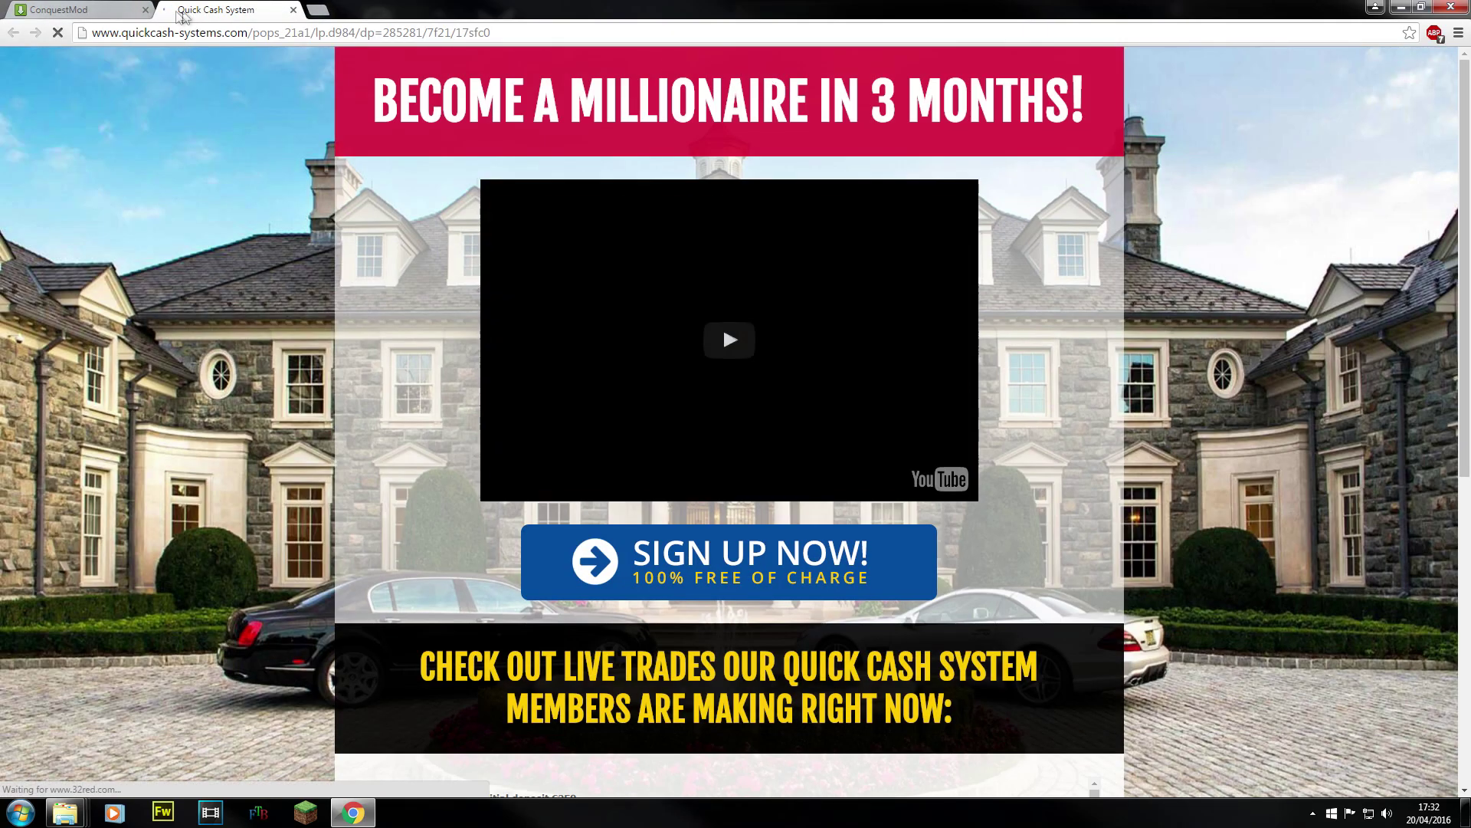
pyautogui.click(294, 10)
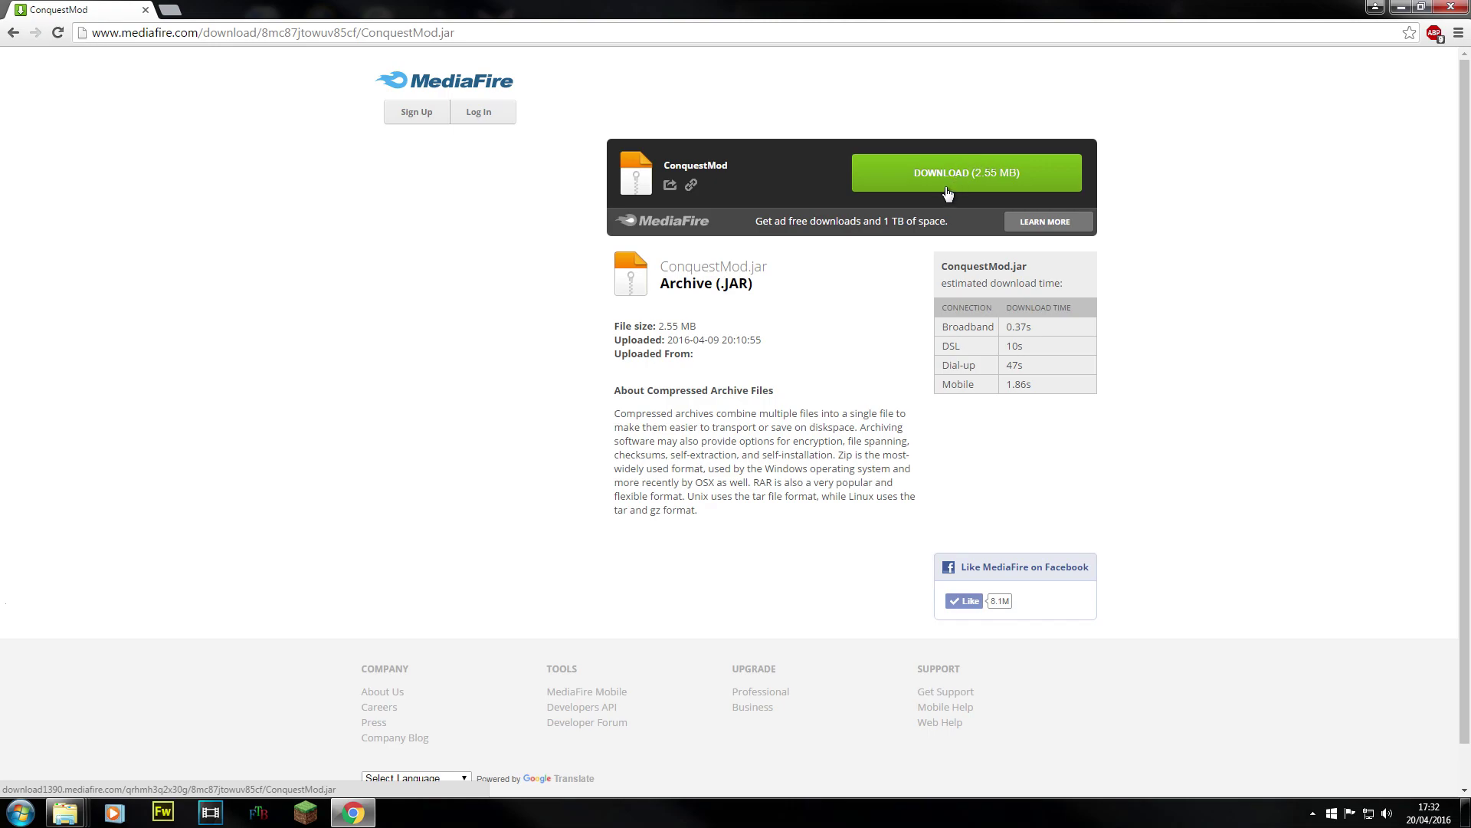
# - Download ConquestMod.jar from MediaFire, keep the file despite the browser warning and move it into the mods 1.8.9 folder
pyautogui.click(941, 173)
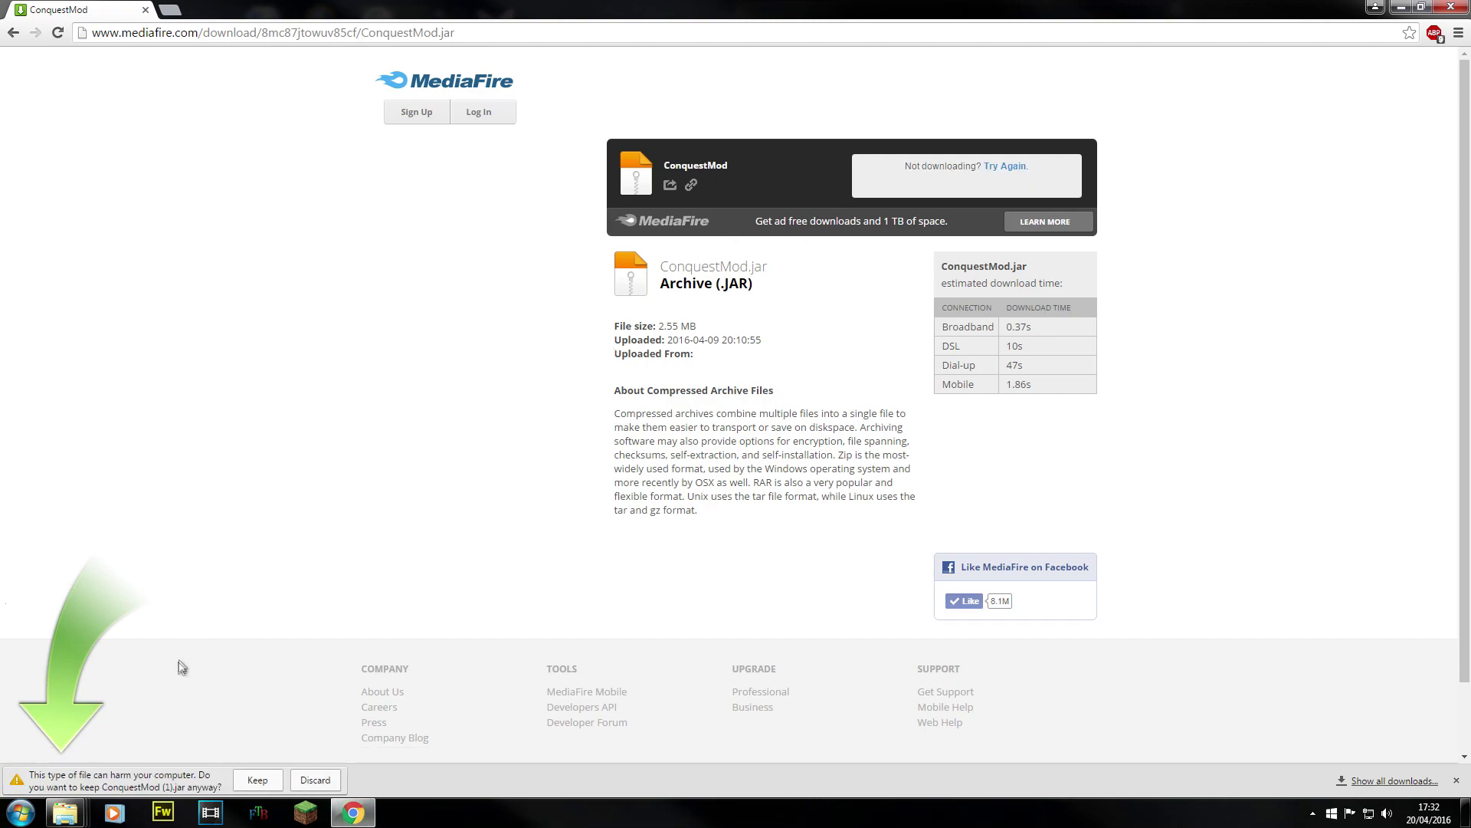
pyautogui.click(278, 778)
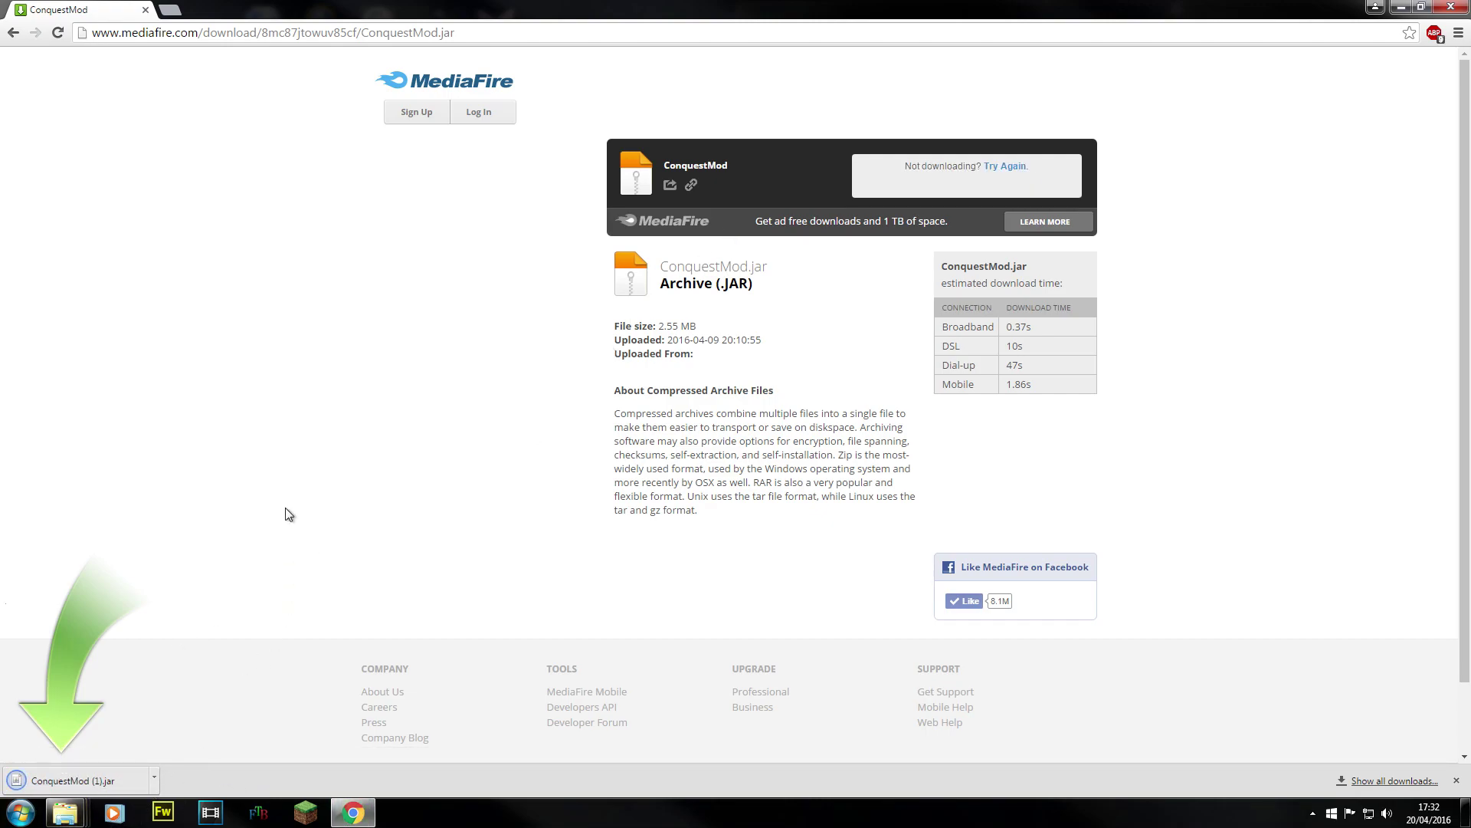
pyautogui.moveTo(81, 787); pyautogui.dragTo(1084, 435)
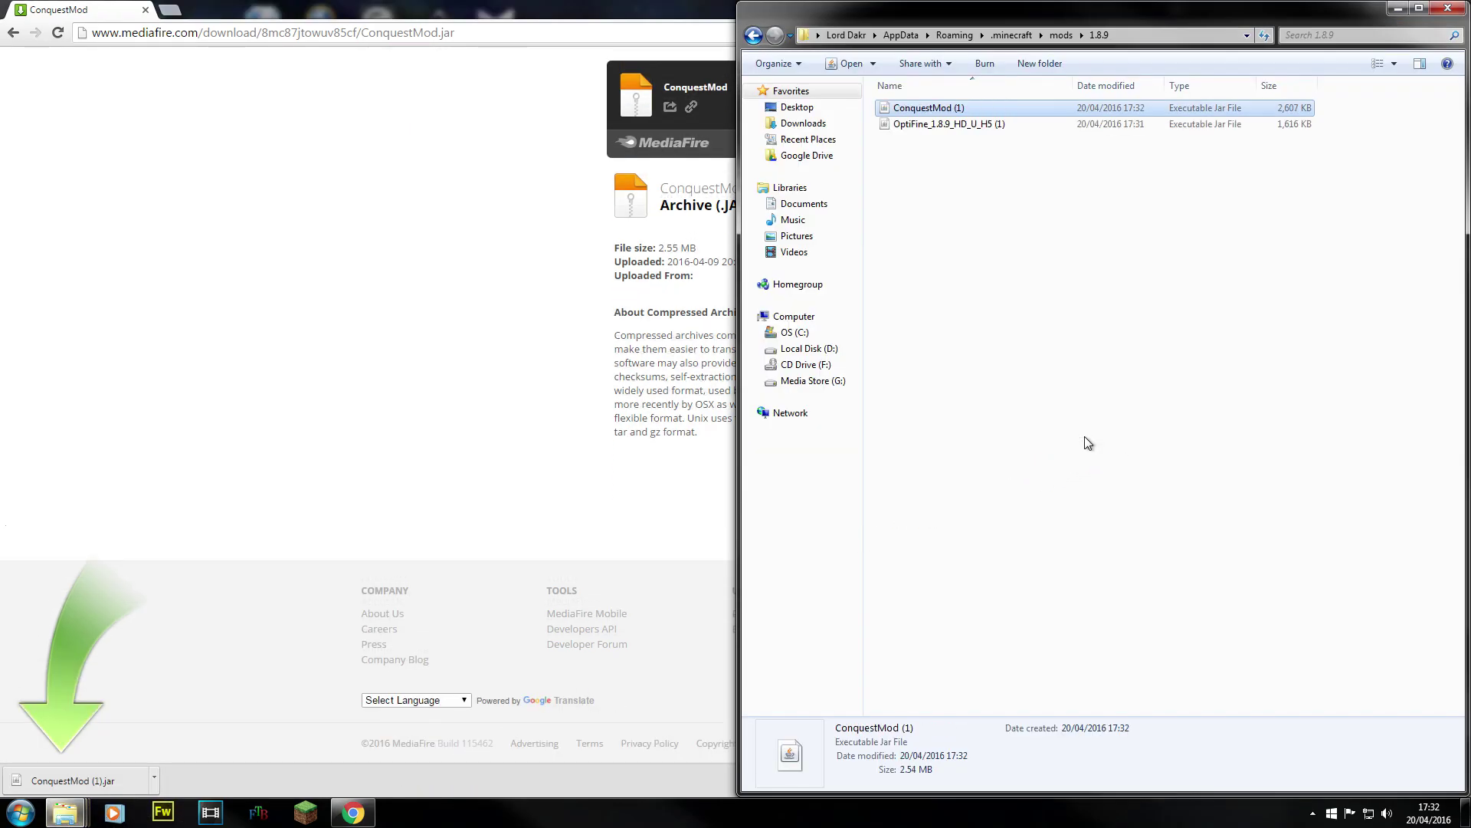
pyautogui.click(1060, 372)
pyautogui.moveTo(1020, 188); pyautogui.dragTo(958, 107)
pyautogui.click(1094, 241)
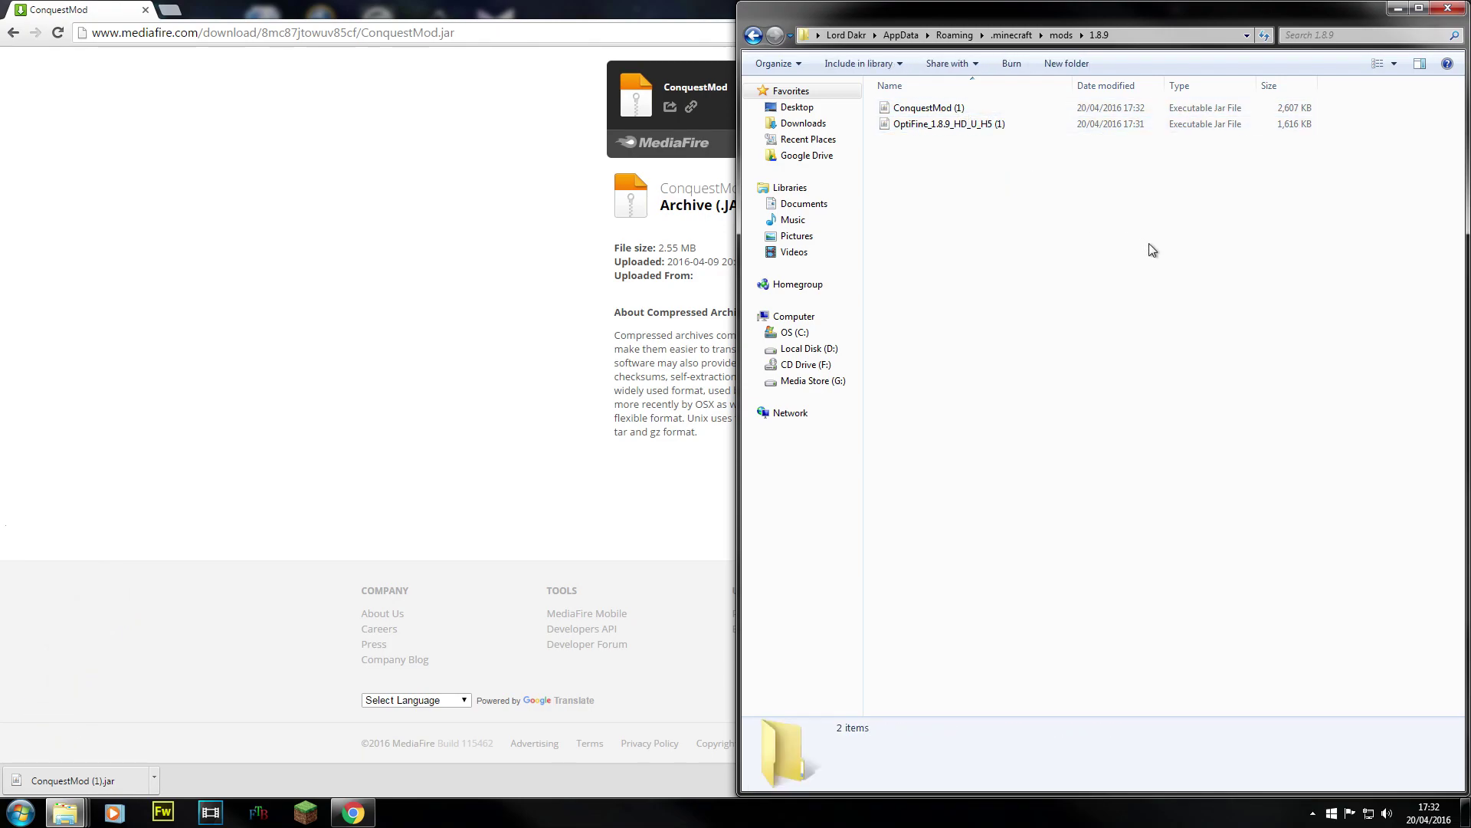
# - Rename the ConquestMod (1) jar in the 1.8.9 folder to ConquestMod
pyautogui.click(963, 110)
pyautogui.rightClick(962, 111)
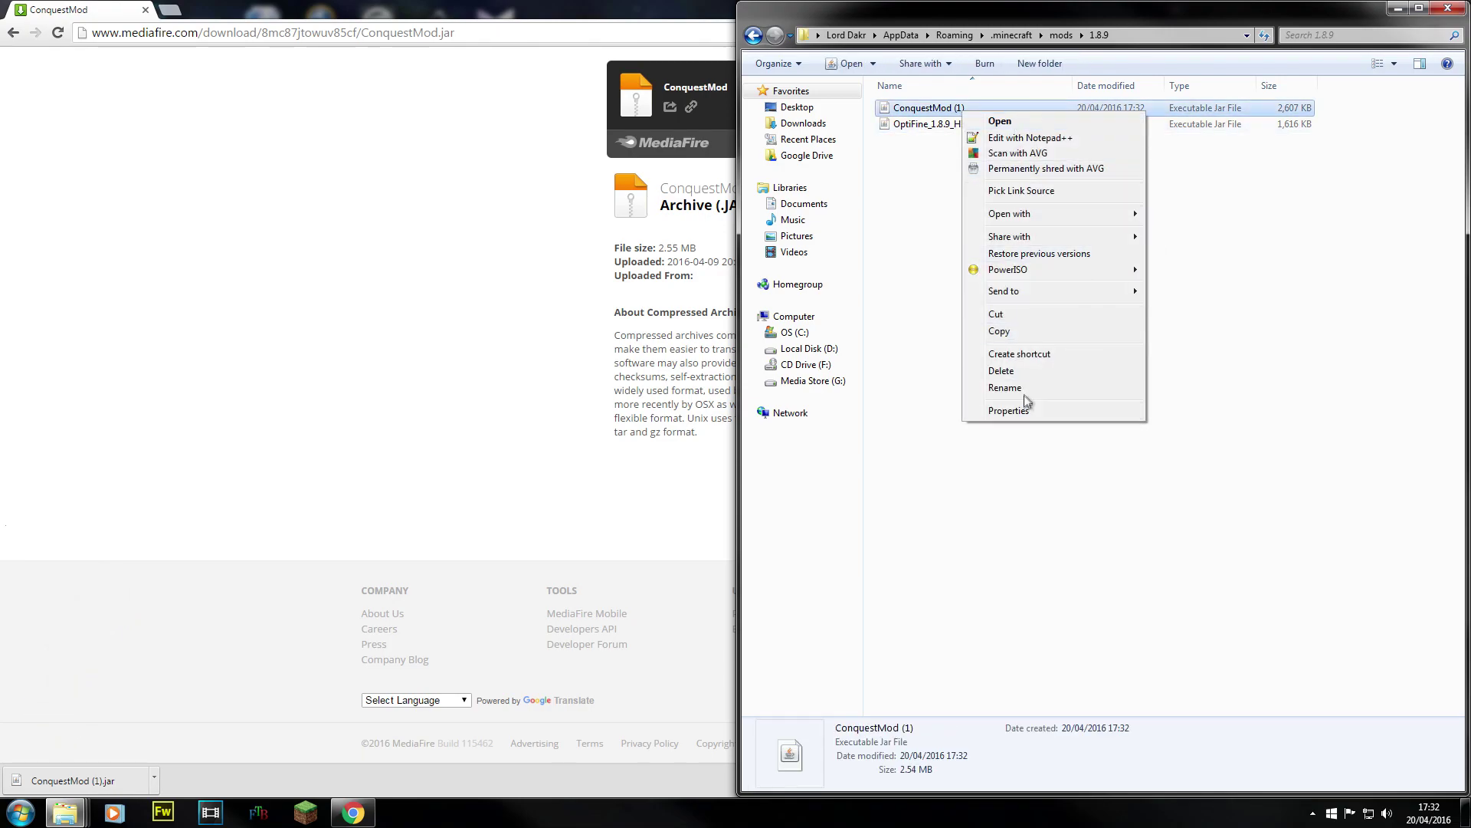
pyautogui.click(1004, 388)
pyautogui.click(978, 114)
pyautogui.press('BackSpace')
pyautogui.press('BackSpace')
pyautogui.press('BackSpace')
pyautogui.press('BackSpace')
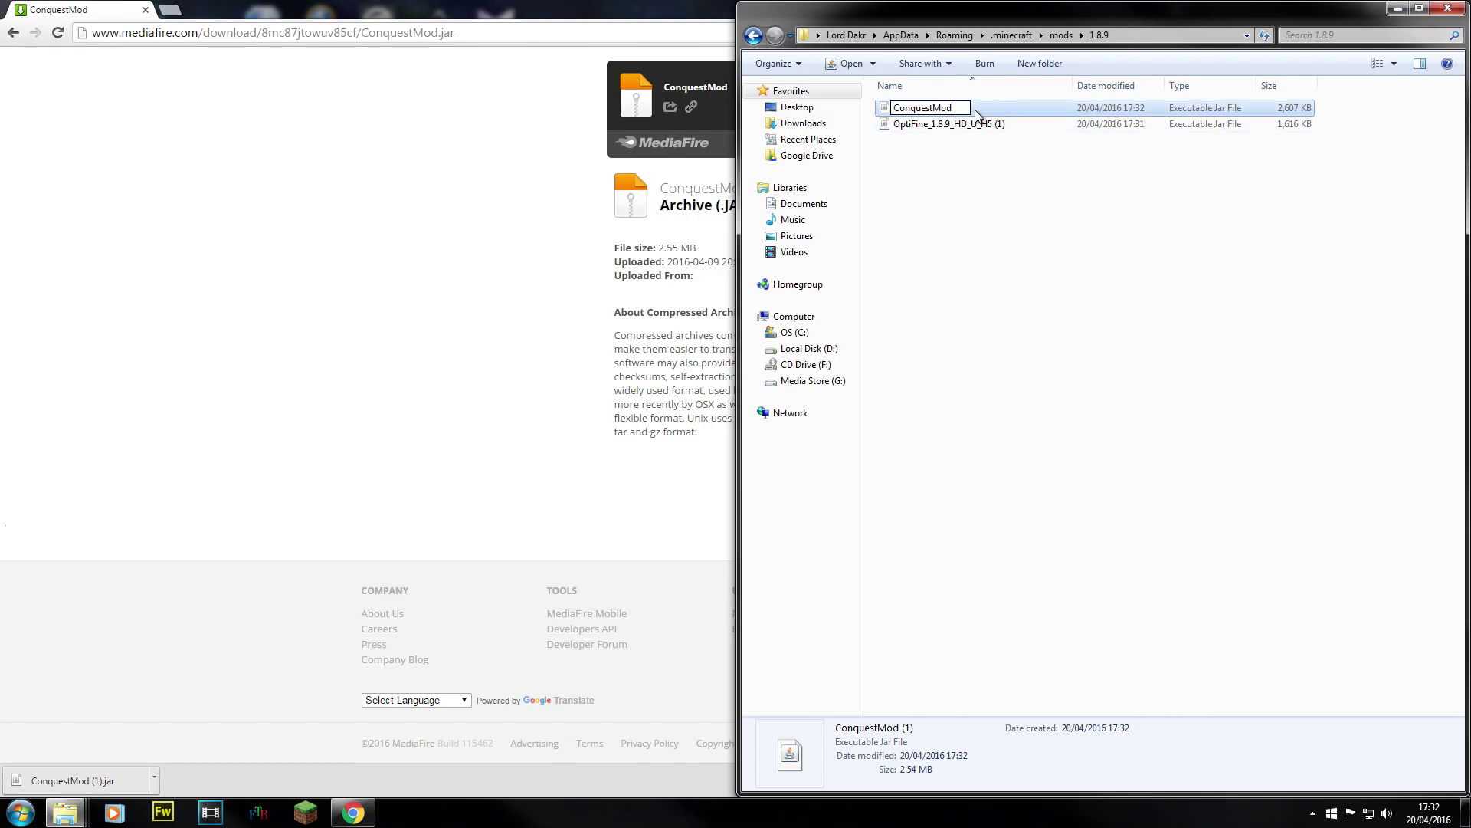
pyautogui.press('Return')
# - Rename the OptiFine jar in the 1.8.9 folder to OptiFine_1.8.9_HD_U_H5
pyautogui.click(999, 125)
pyautogui.rightClick(999, 125)
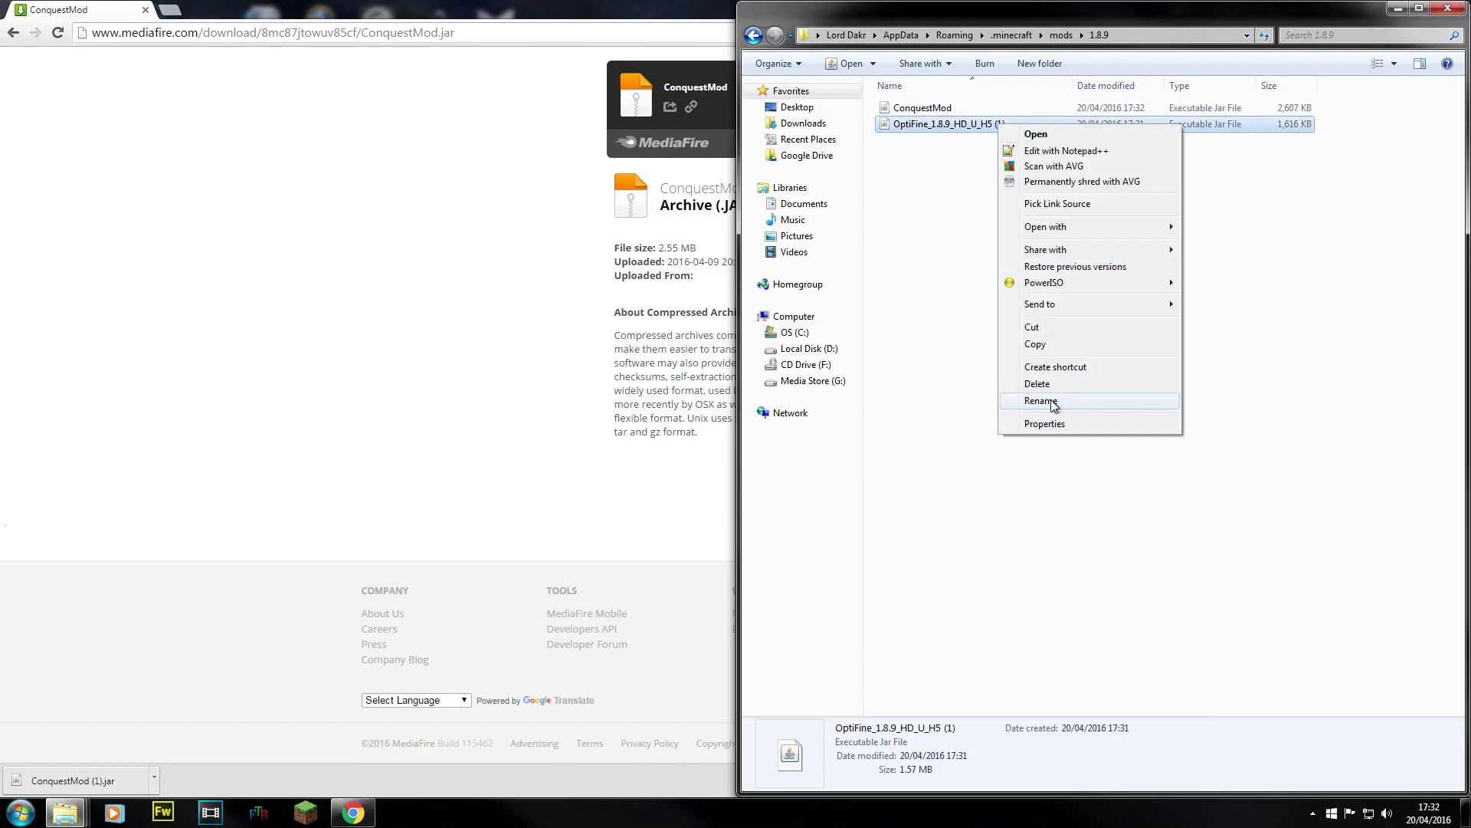
pyautogui.click(1040, 400)
pyautogui.click(1013, 126)
pyautogui.press('BackSpace')
pyautogui.press('BackSpace')
pyautogui.press('BackSpace')
pyautogui.press('BackSpace')
pyautogui.press('Return')
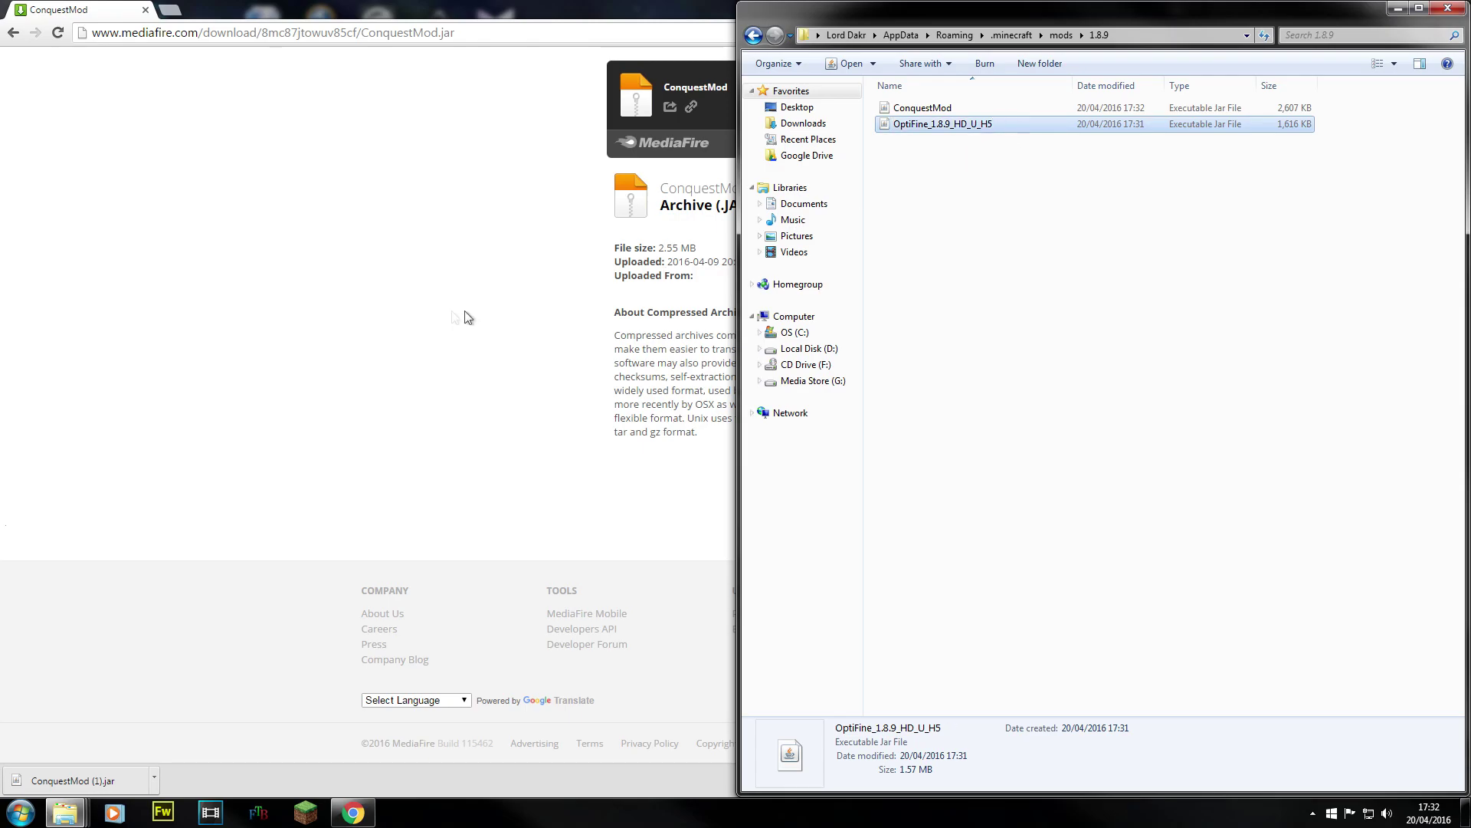
# - Bring back the 1.8.9 folder window, check the version subfolders of mods and review the two jars inside 1.8.9
pyautogui.click(468, 317)
pyautogui.moveTo(71, 814)
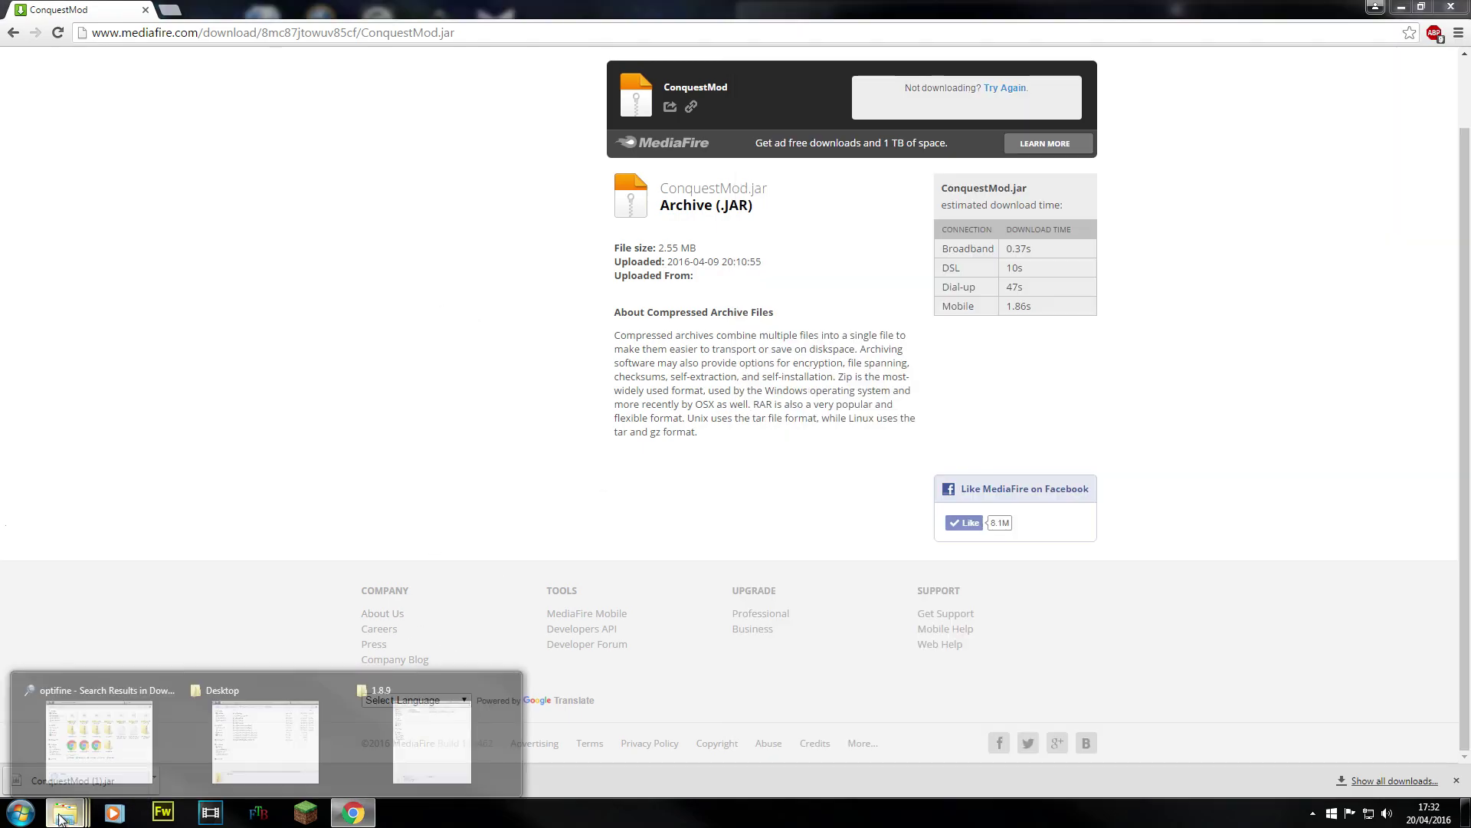
pyautogui.click(399, 736)
pyautogui.moveTo(947, 9); pyautogui.dragTo(596, 118)
pyautogui.click(709, 132)
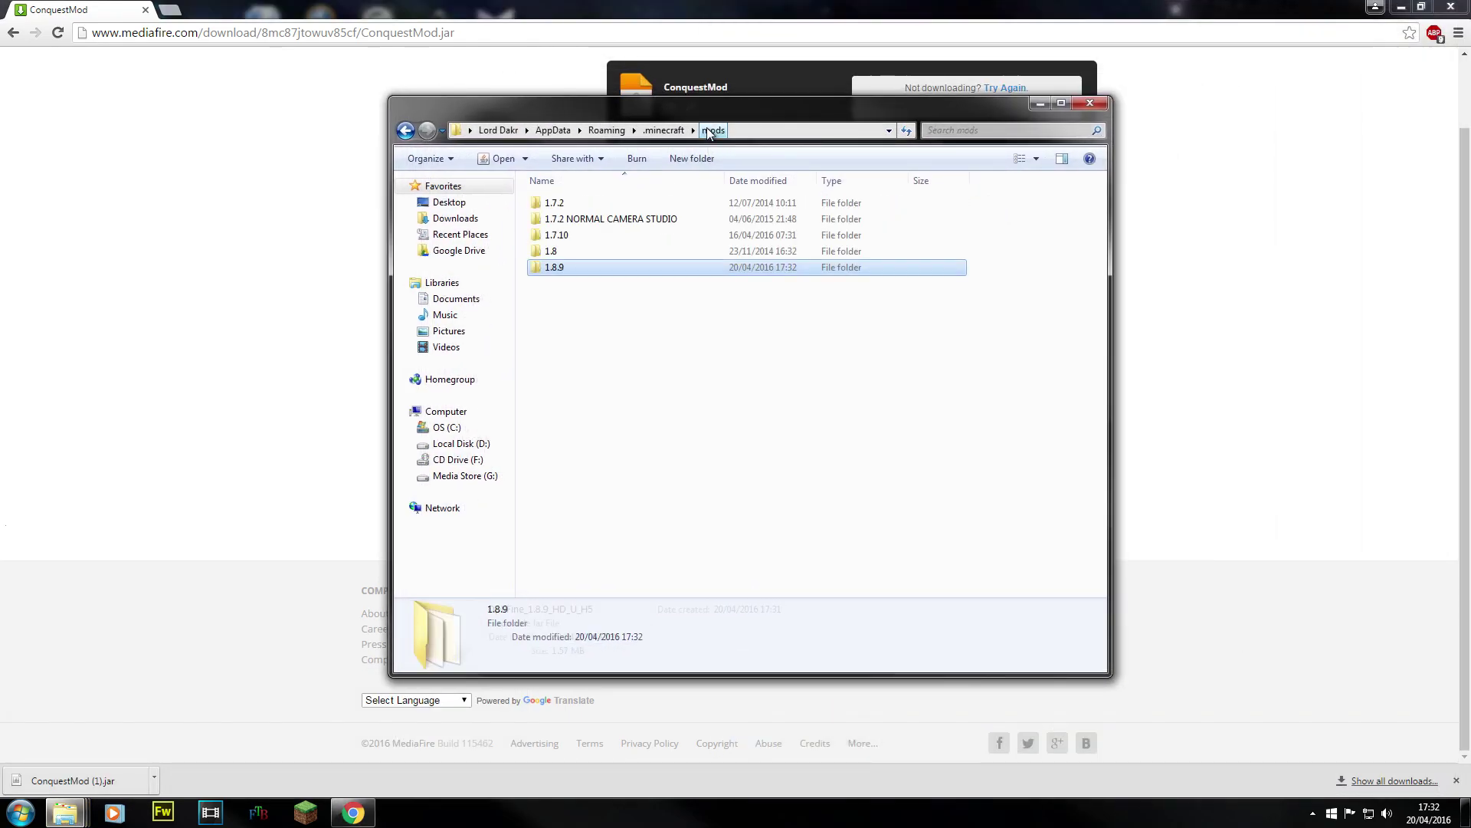
pyautogui.doubleClick(557, 234)
pyautogui.click(406, 130)
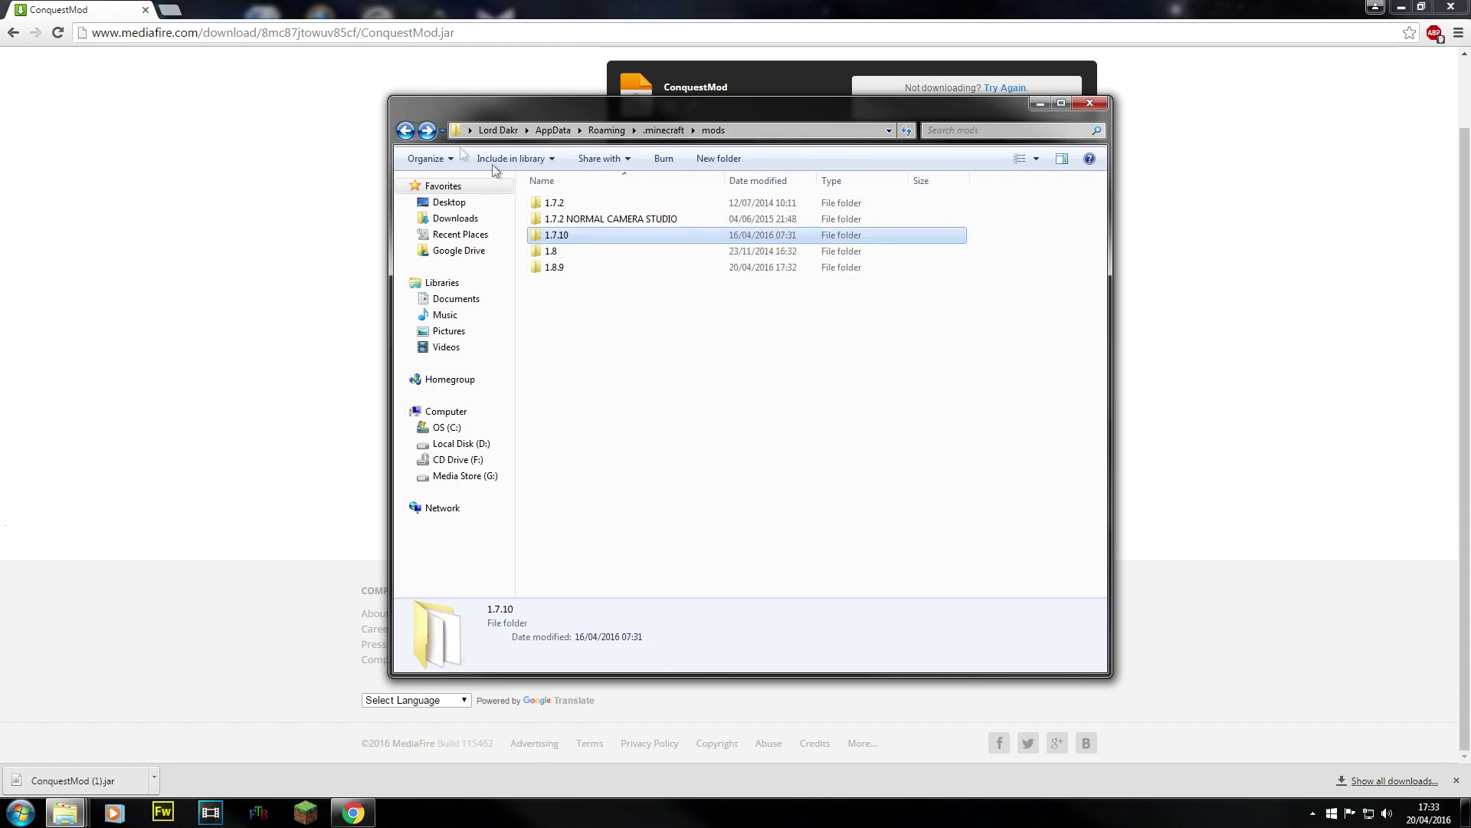
pyautogui.doubleClick(554, 267)
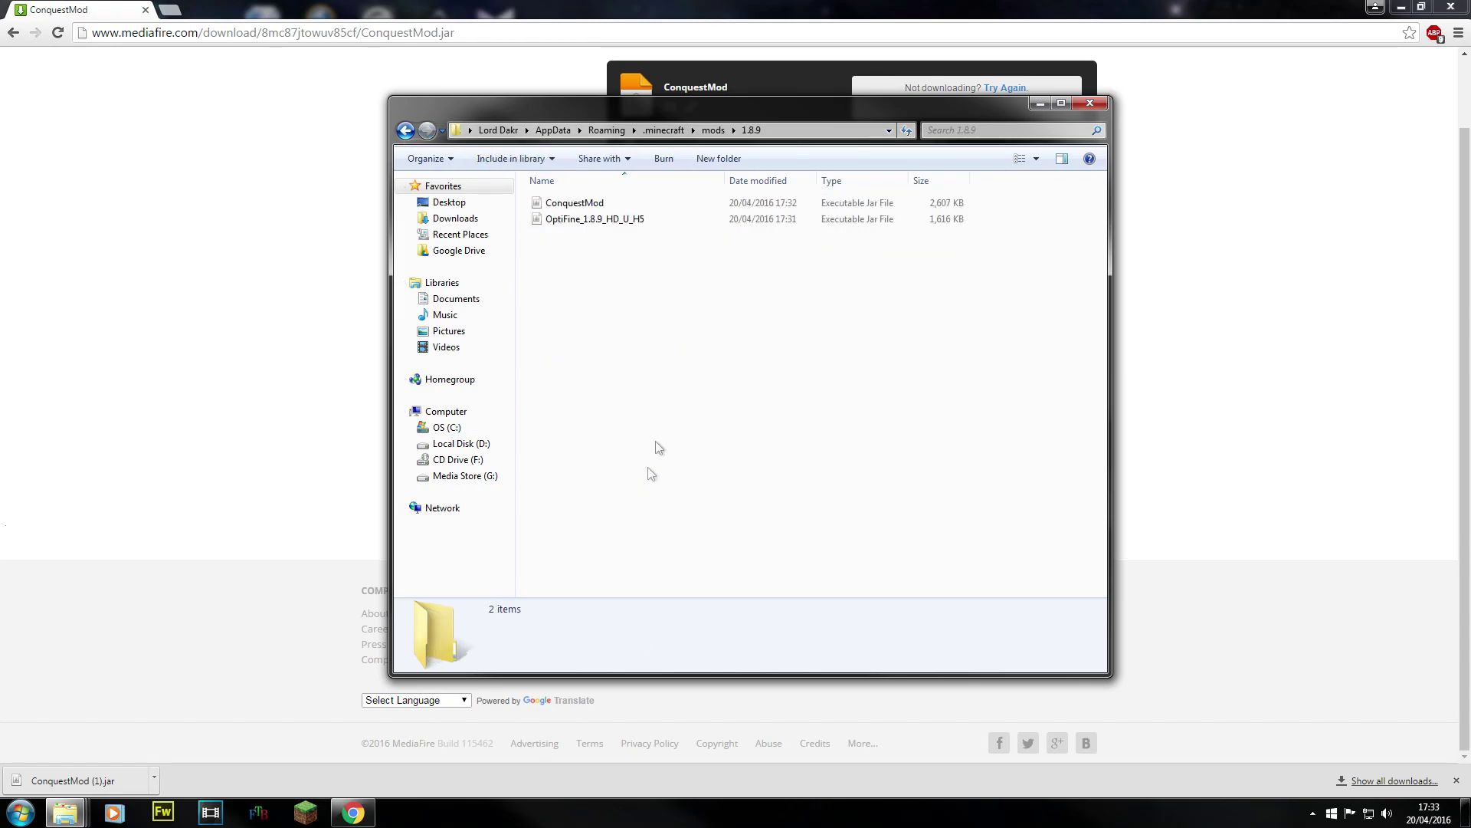
pyautogui.moveTo(660, 353); pyautogui.dragTo(596, 202)
pyautogui.click(192, 287)
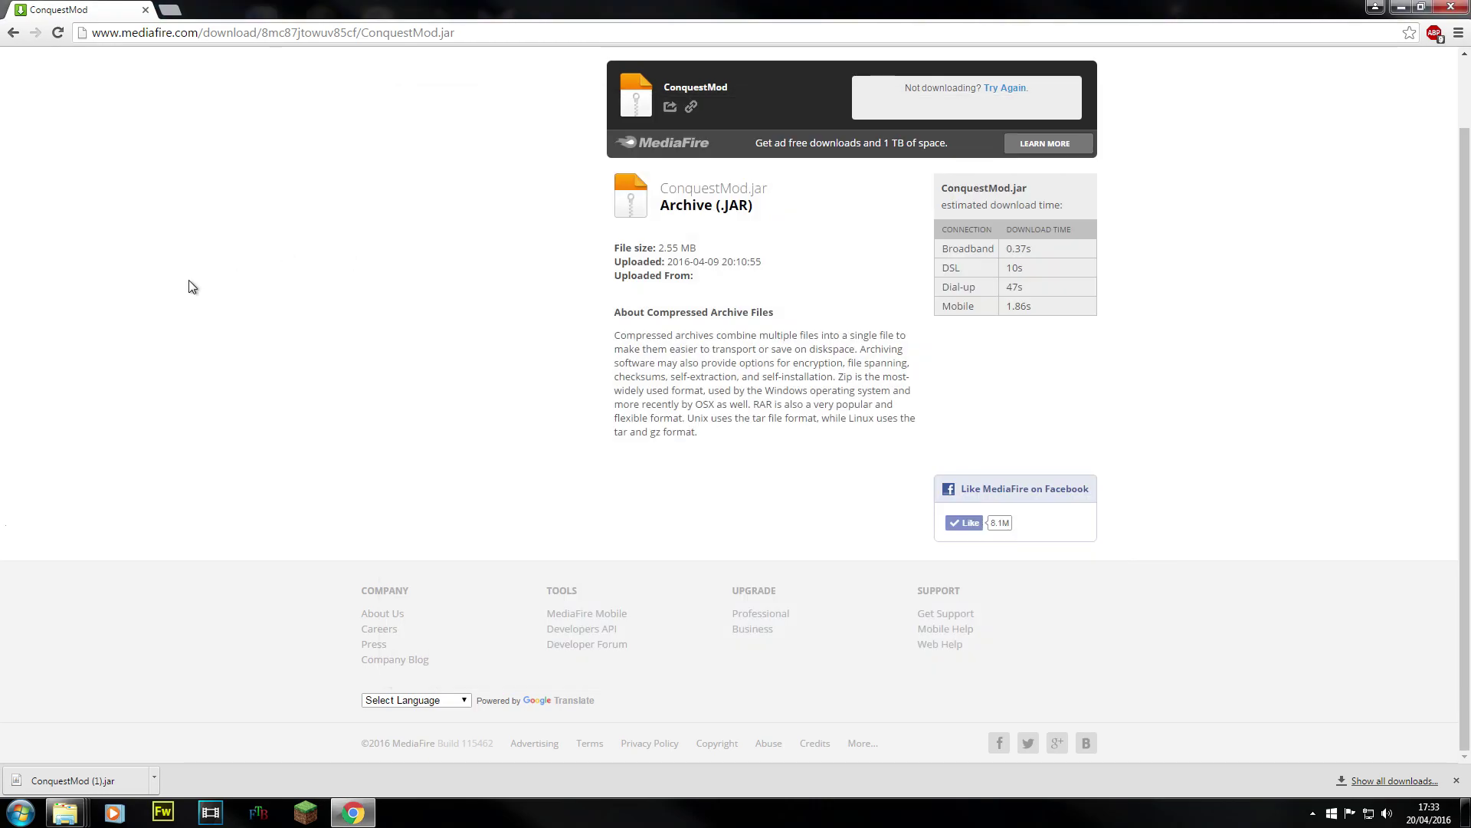
# - Return to the Conquest Mod forum page, launch Minecraft with the Forge 1.8.9 - Conquest Mod profile and maximize the game window
pyautogui.click(14, 34)
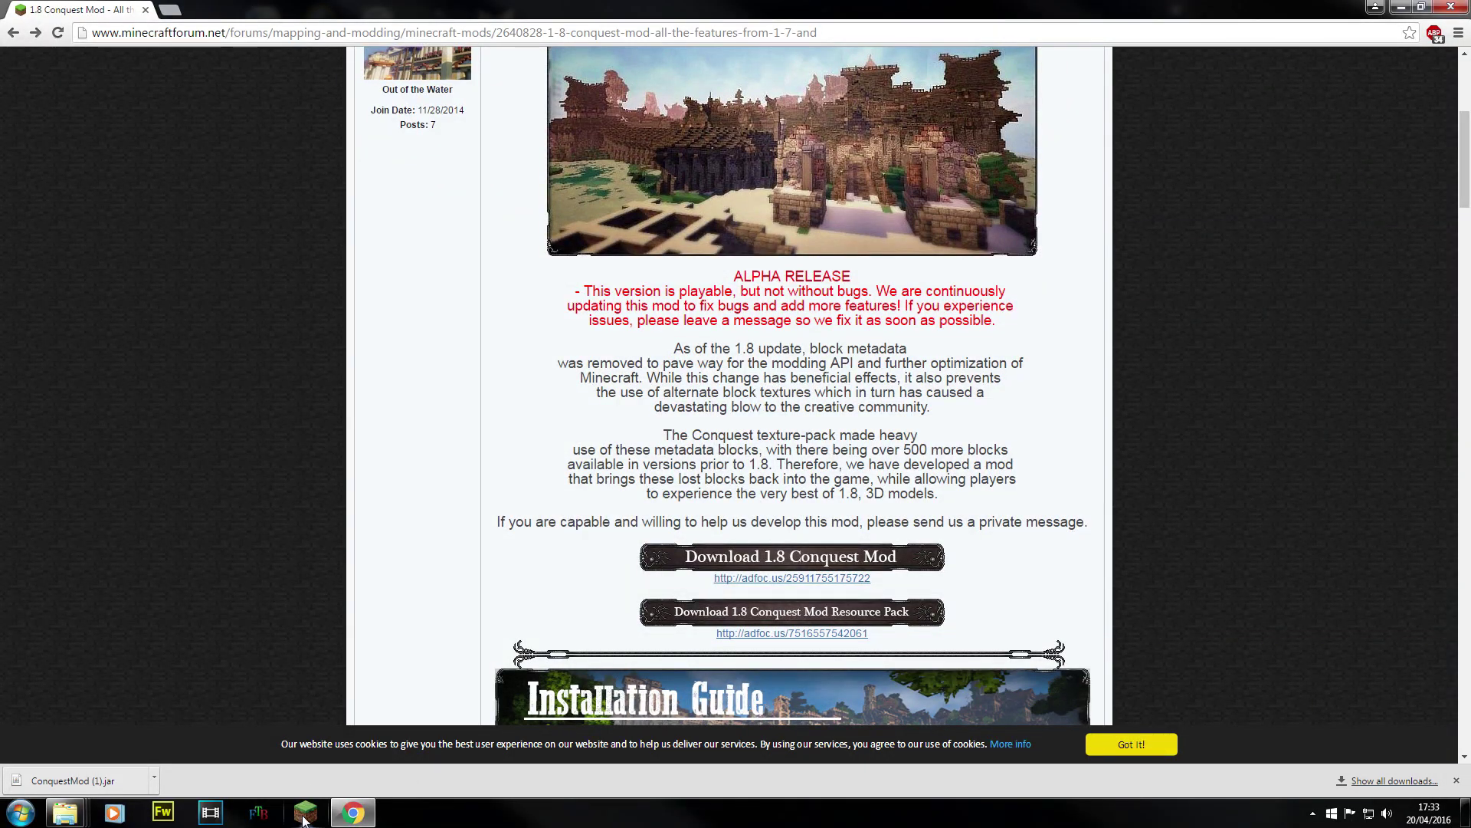
pyautogui.click(304, 814)
pyautogui.click(768, 418)
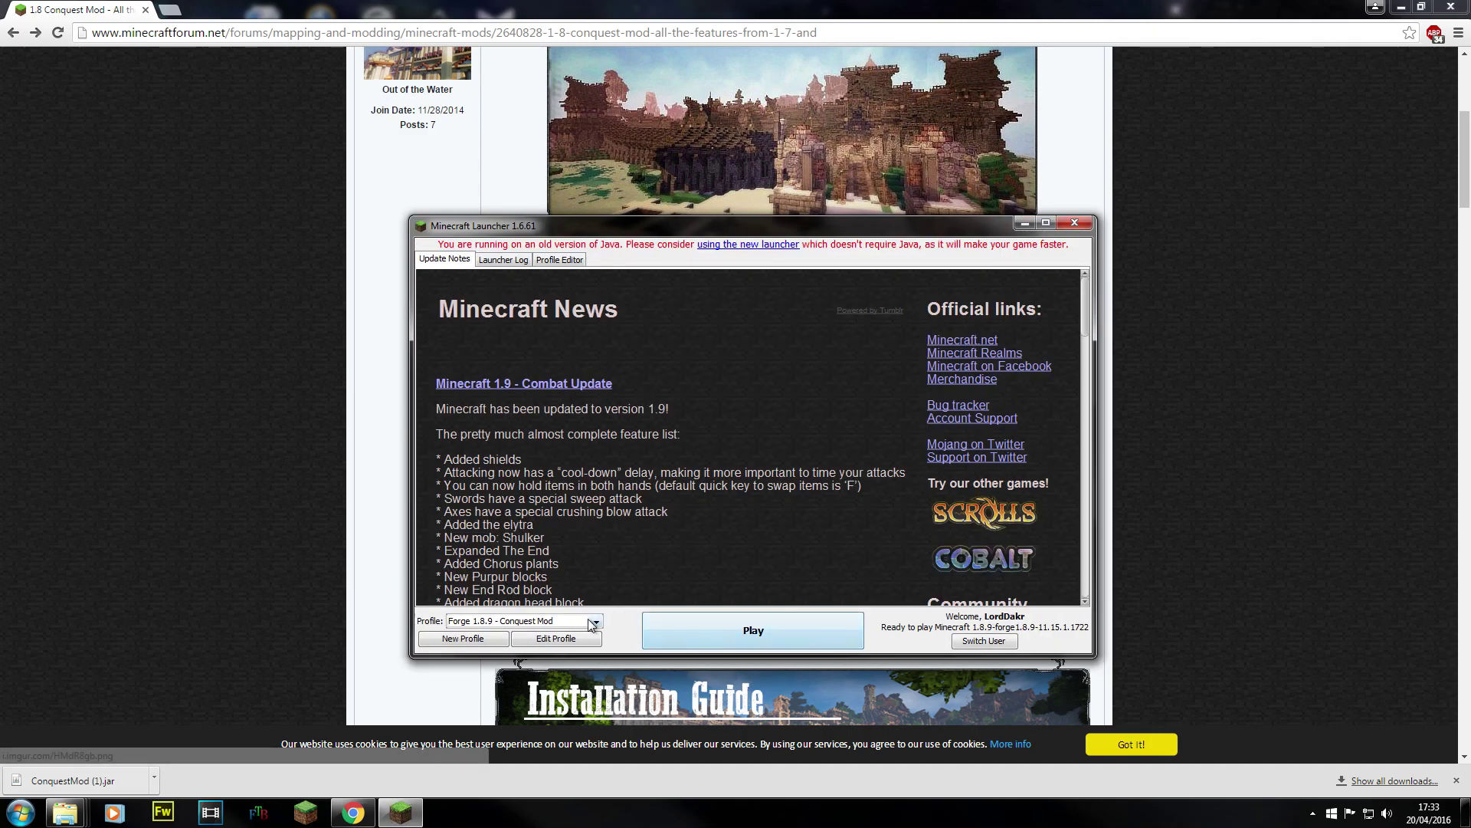
pyautogui.click(594, 622)
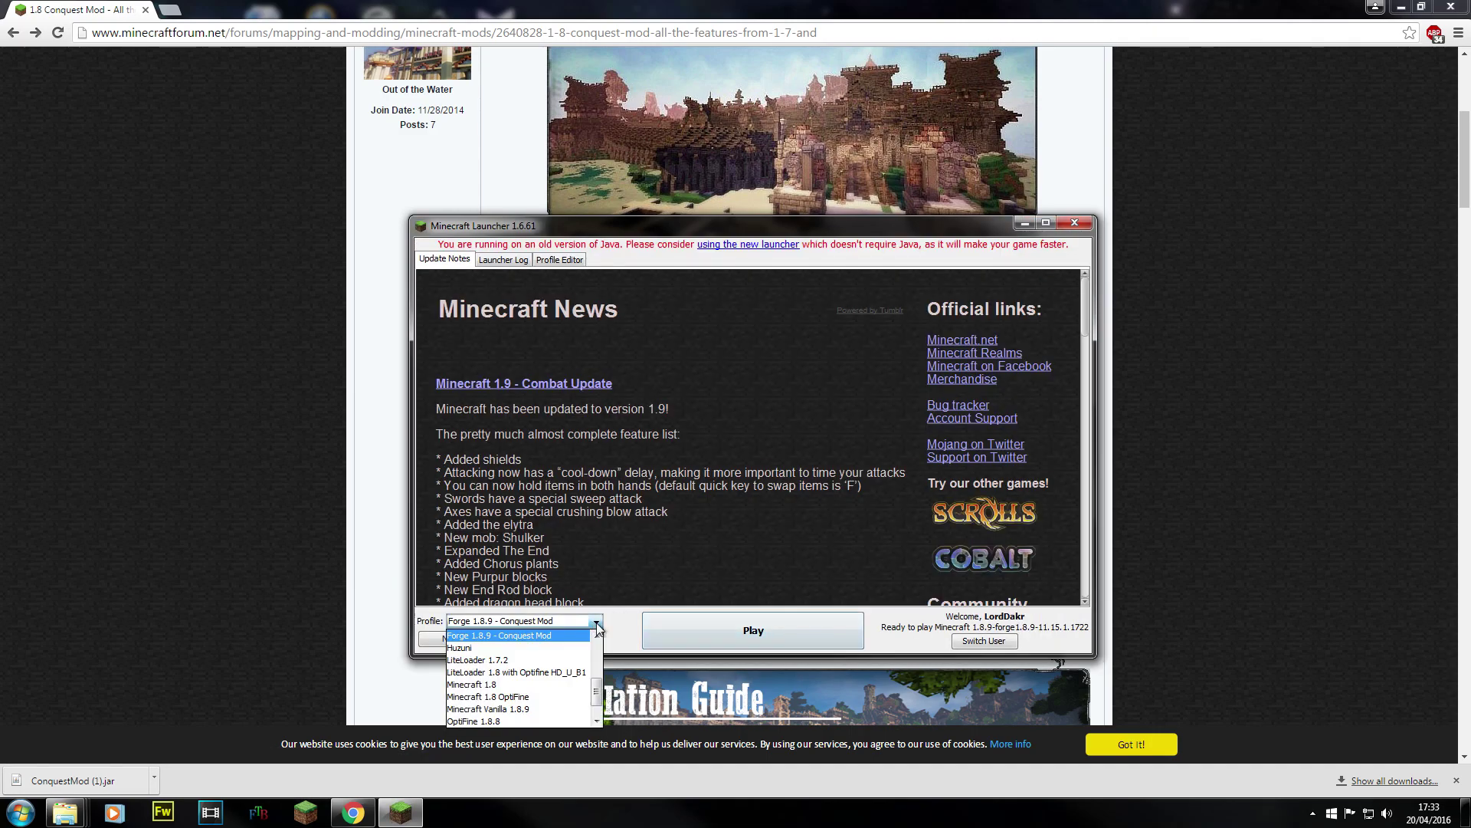
pyautogui.click(491, 637)
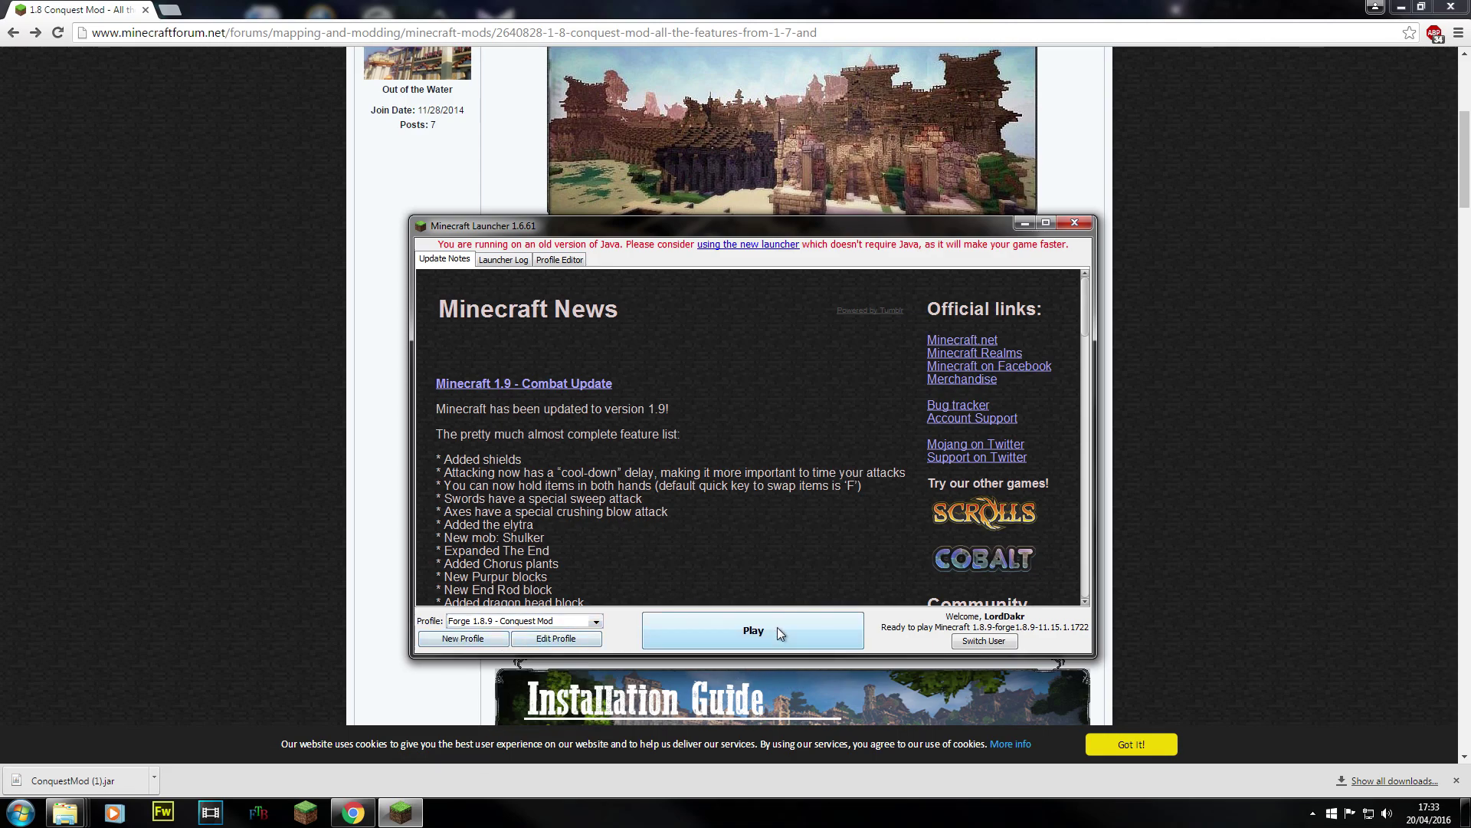
pyautogui.click(778, 627)
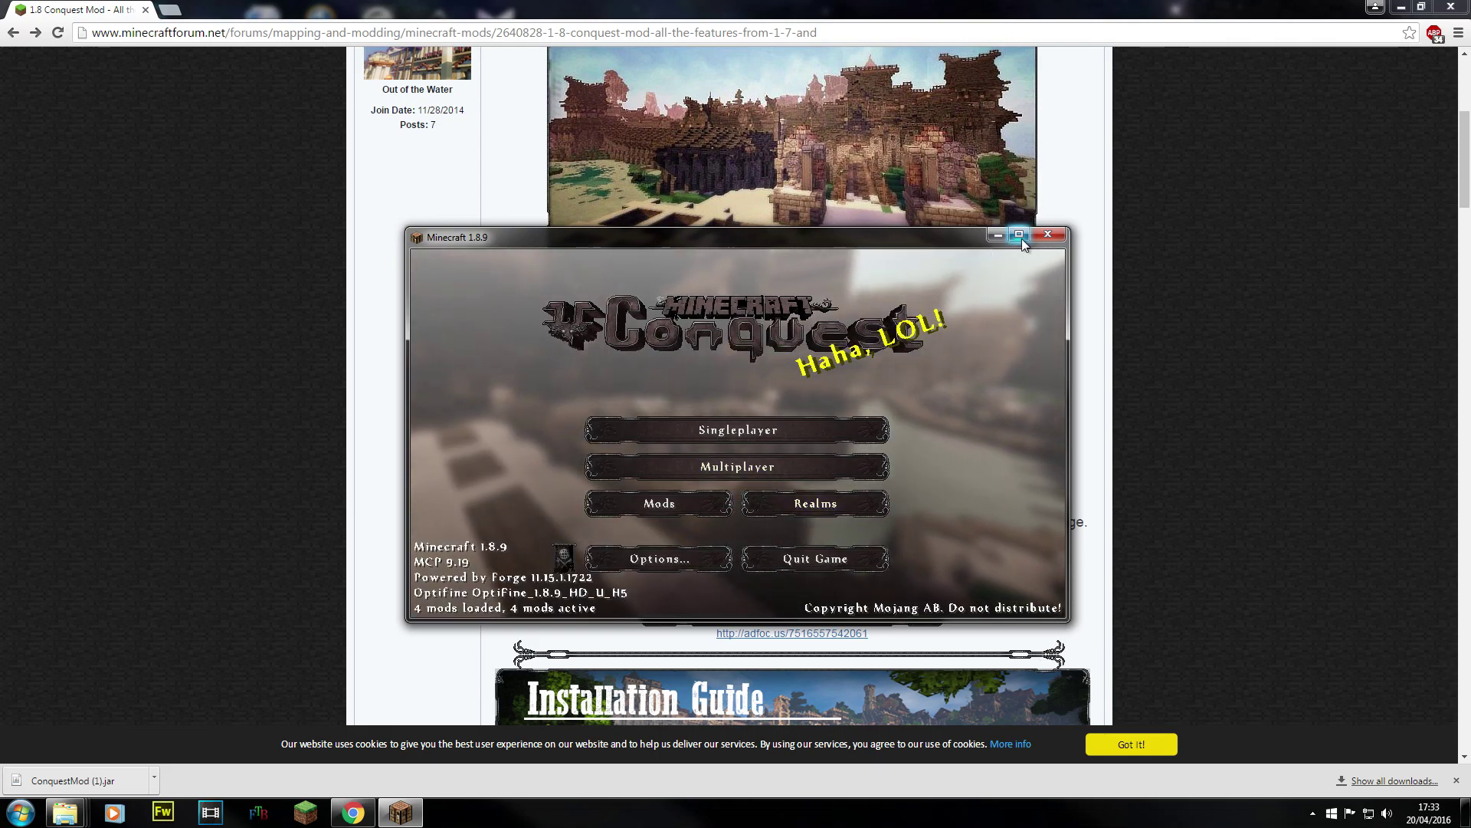
pyautogui.click(1020, 235)
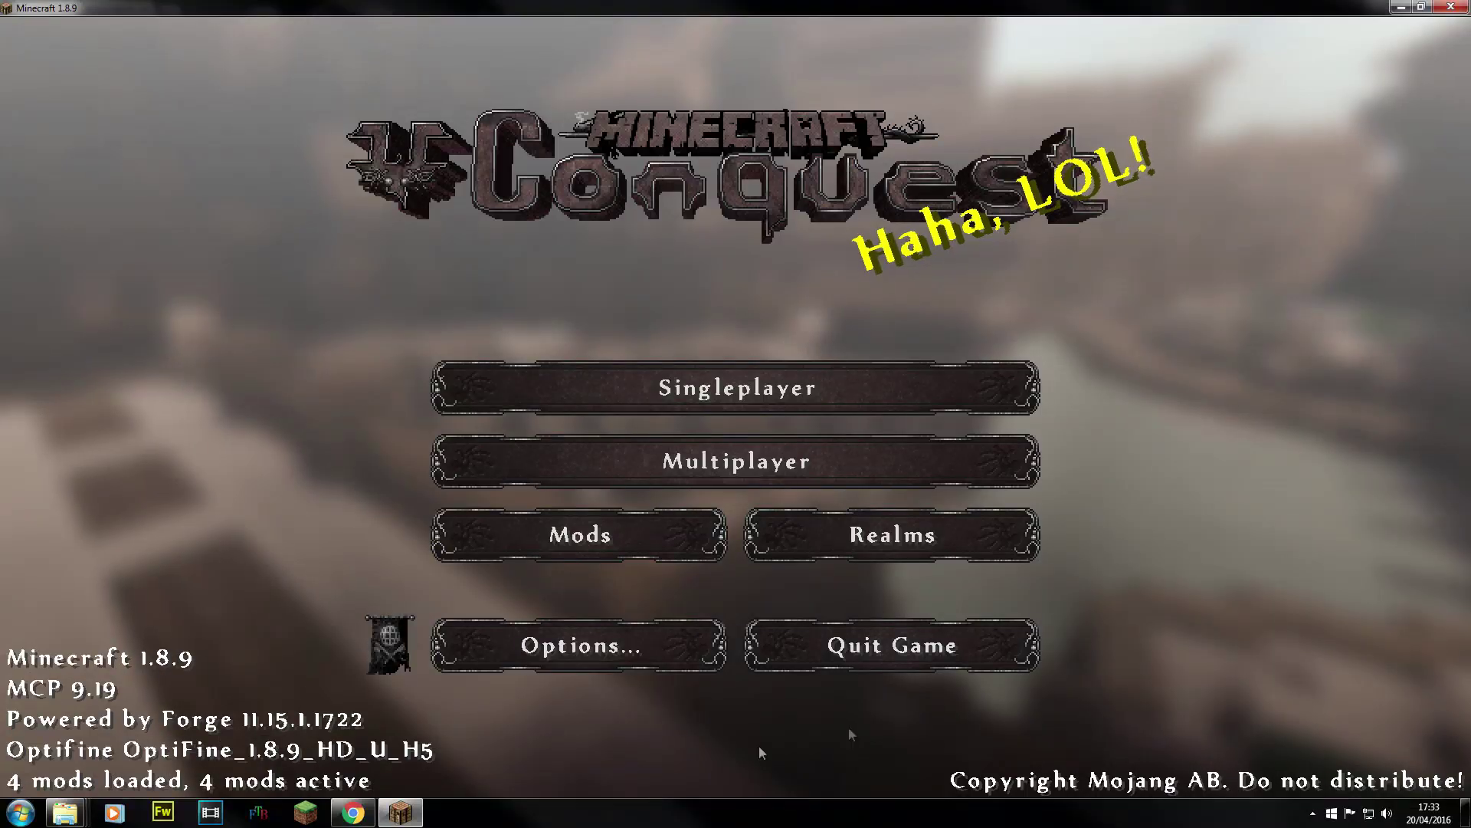
# - Open the game's resource pack options and remove Conquest.zip from the selected packs
pyautogui.click(554, 648)
pyautogui.click(549, 603)
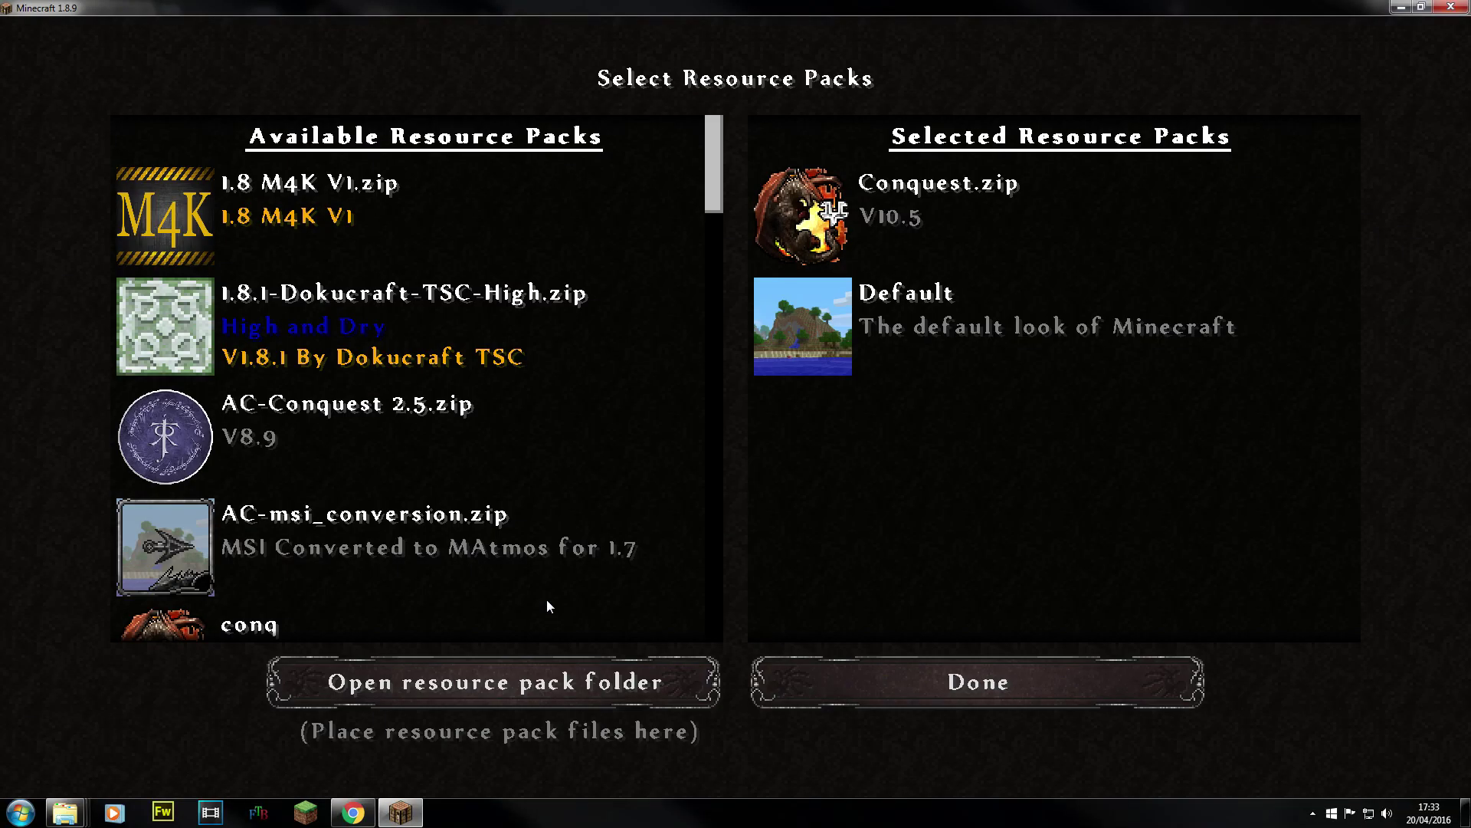
pyautogui.click(795, 222)
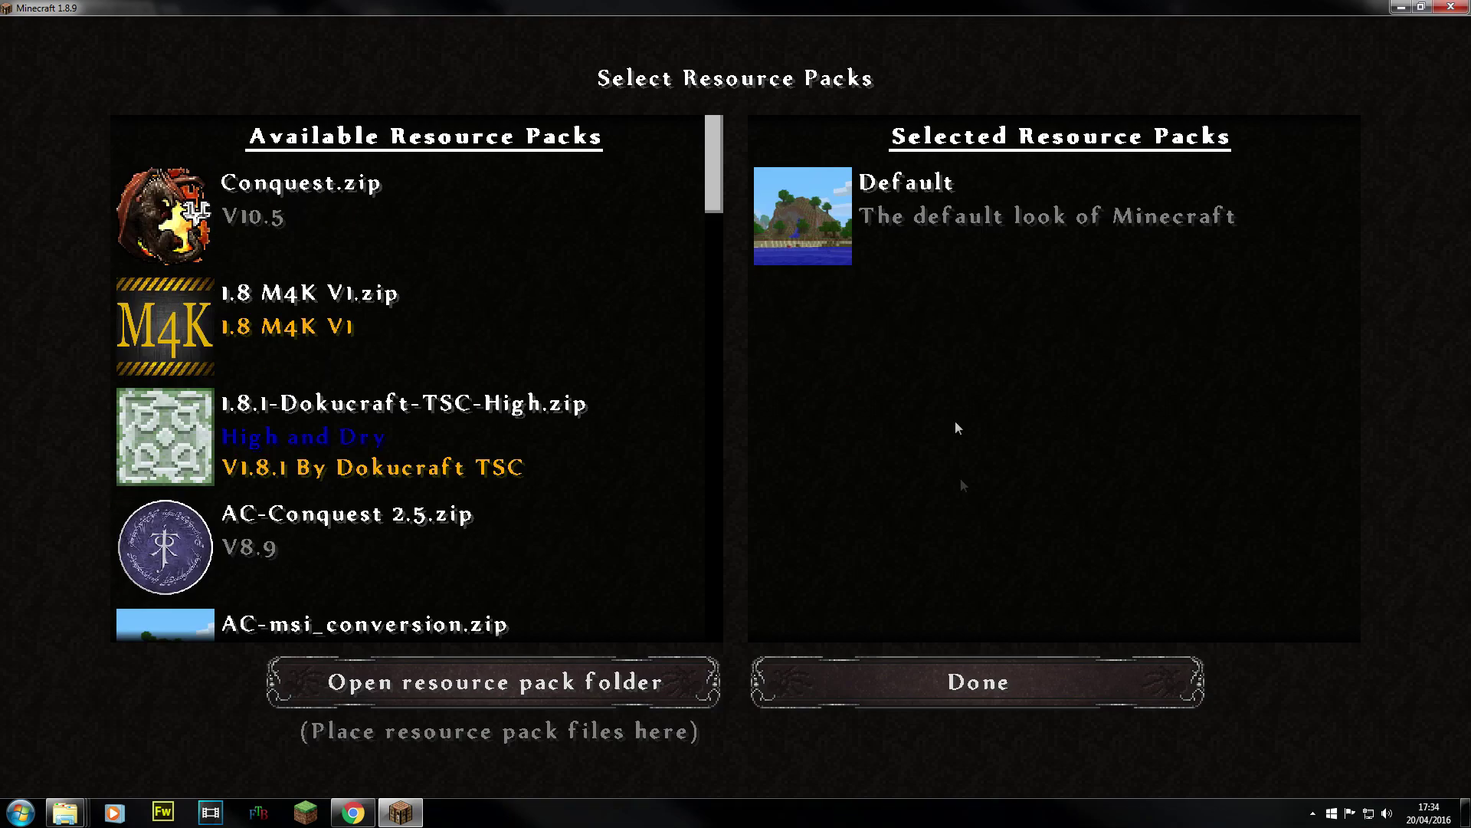
# - Open the resource pack folder from the game and look through its files
pyautogui.click(442, 682)
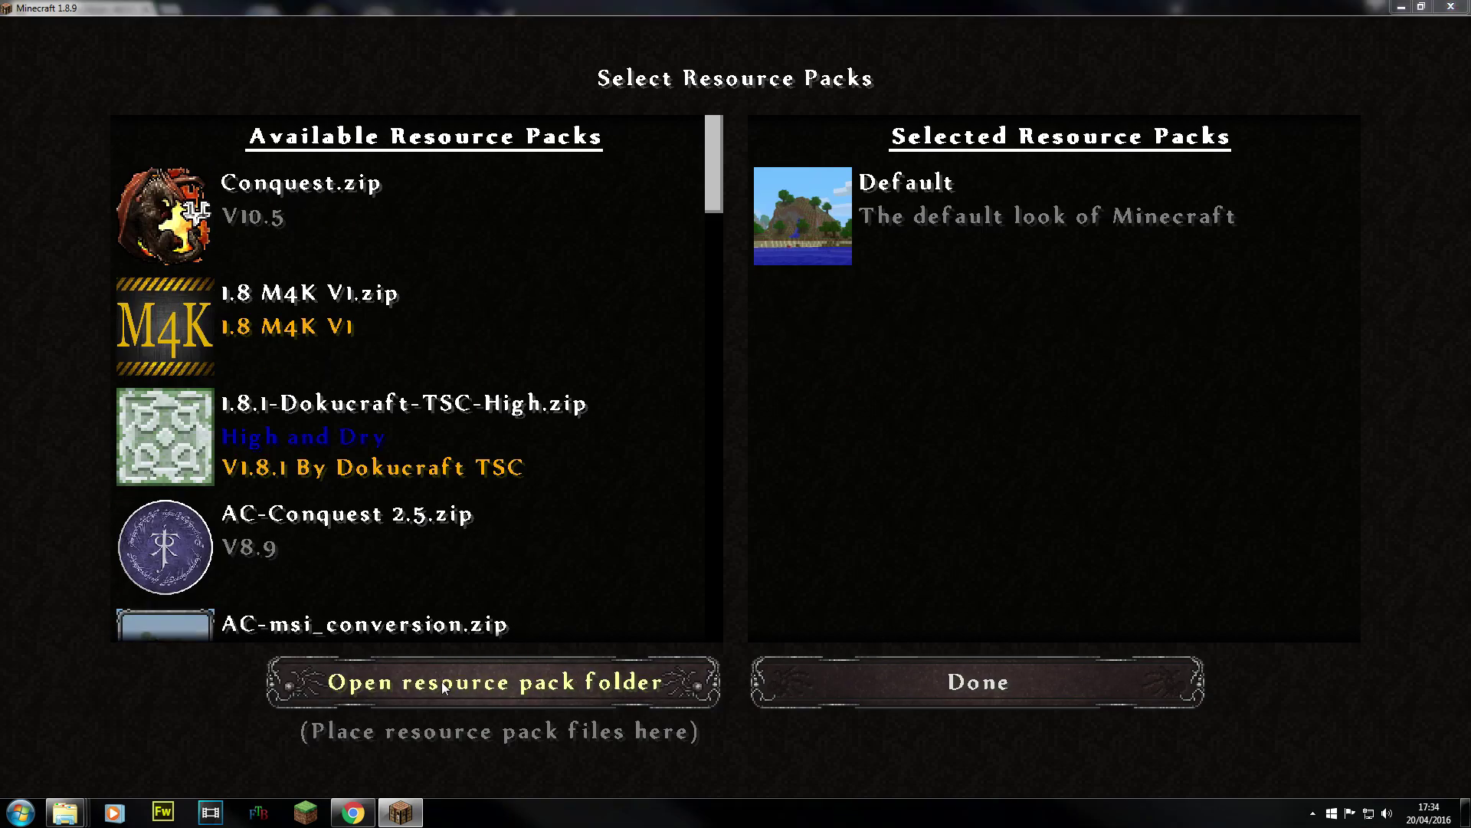
pyautogui.scroll(-1, 788, 460)
pyautogui.scroll(-2, 789, 459)
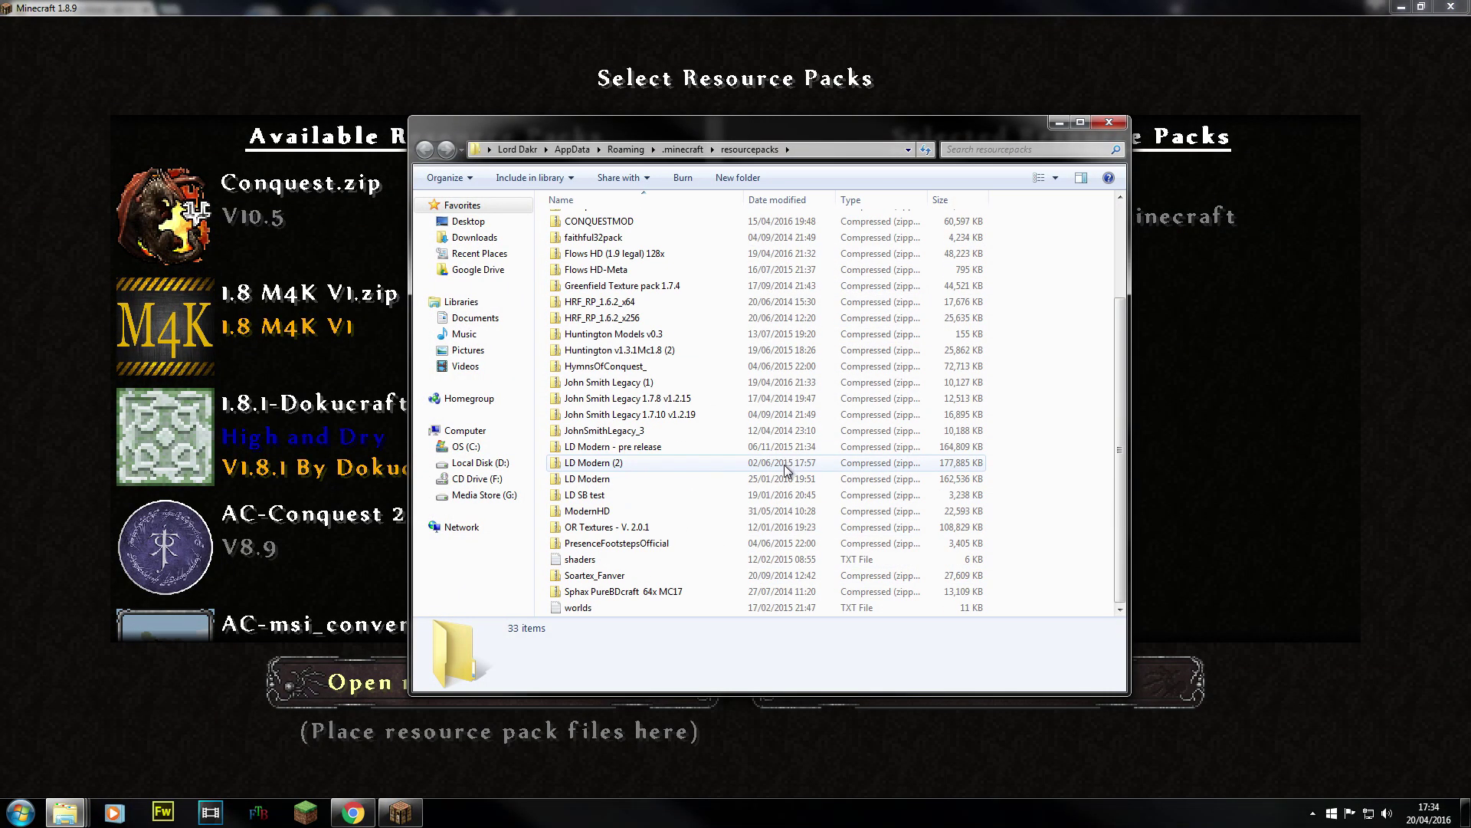
pyautogui.scroll(3, 784, 464)
pyautogui.moveTo(65, 812)
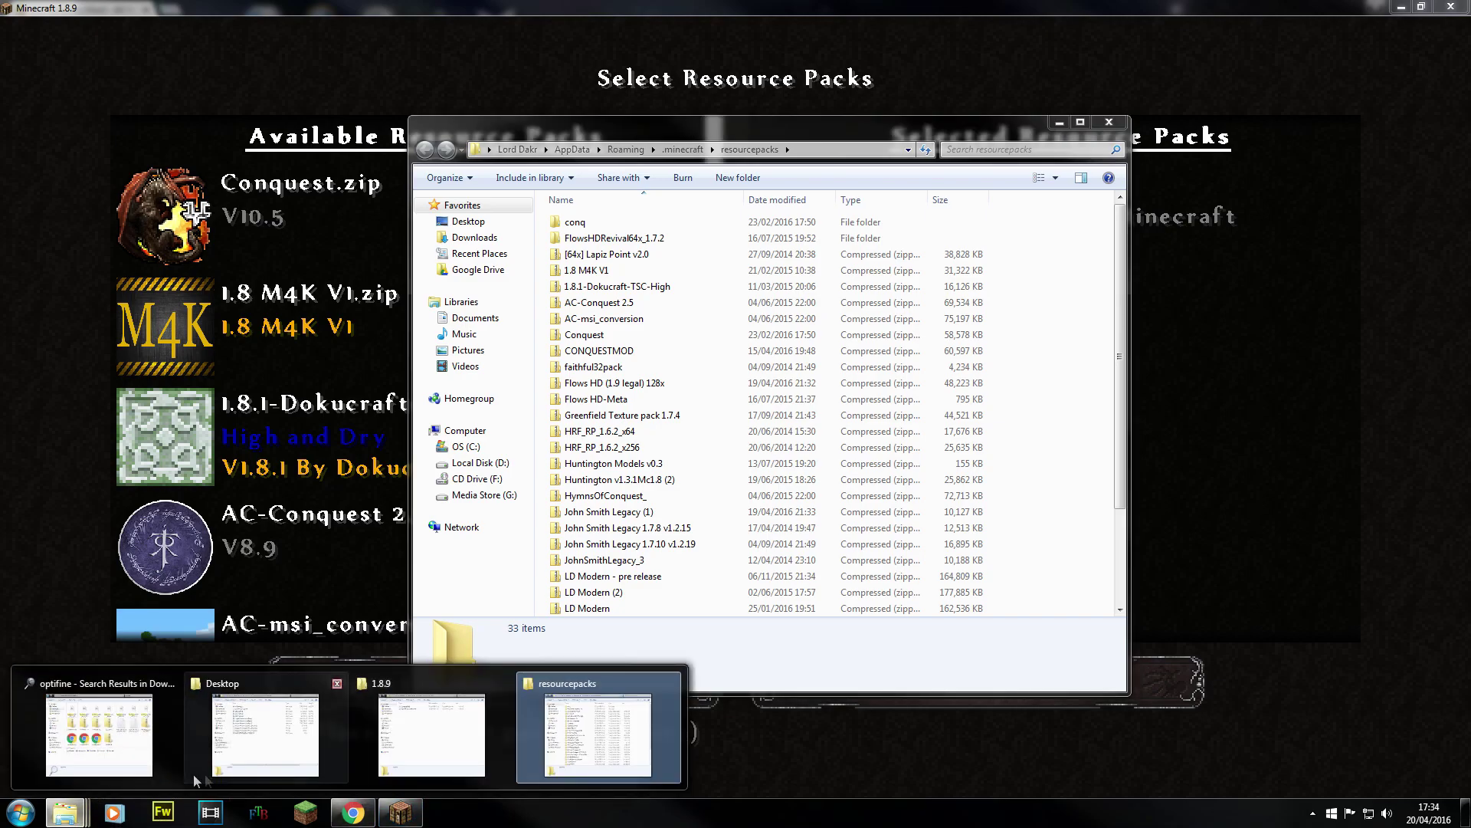
# - Switch to the browser, open the 1.8 Conquest Mod Resource Pack download link and close the Media Player update pop-up tab
pyautogui.click(354, 811)
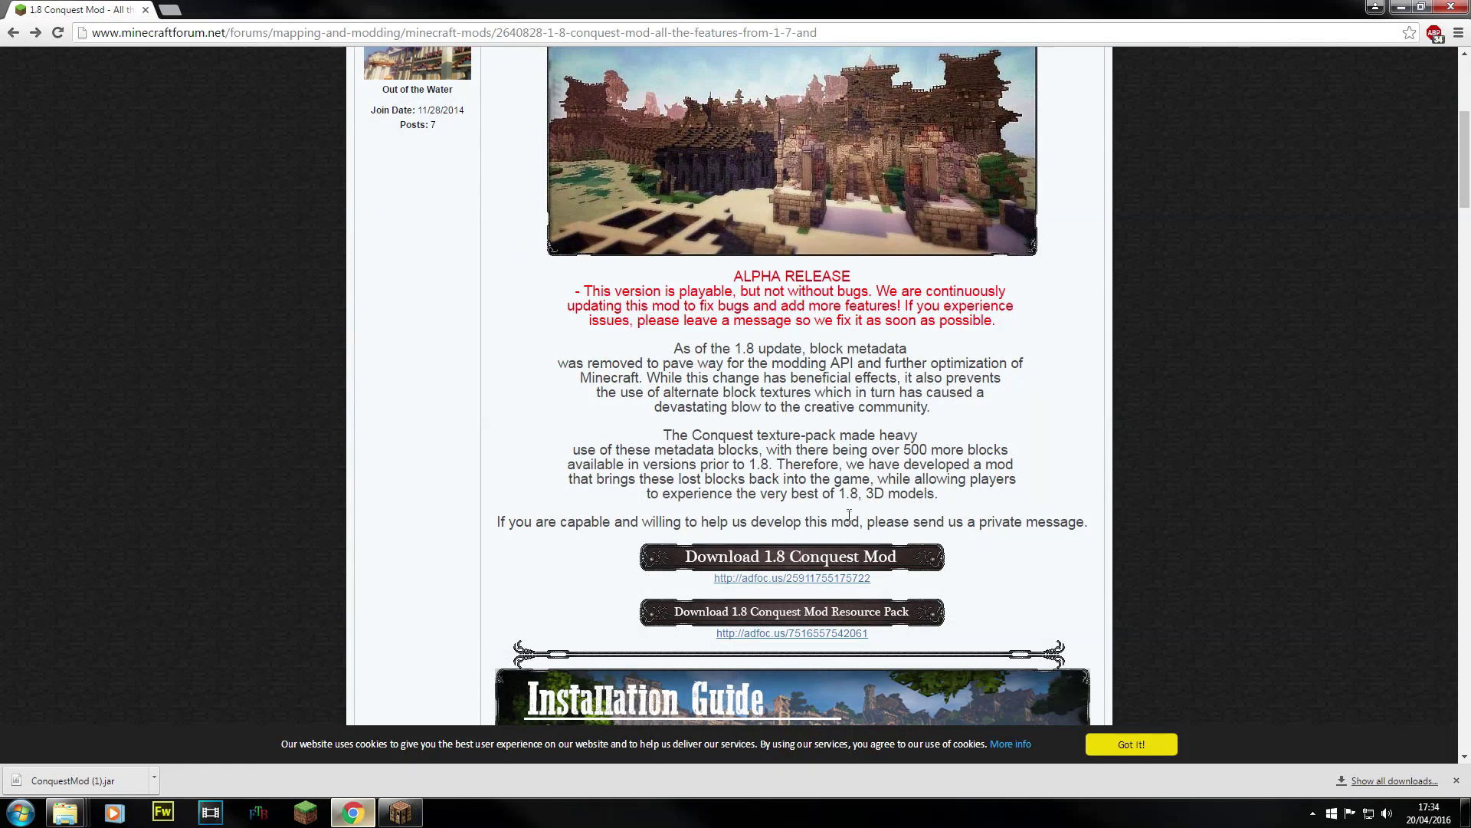
pyautogui.click(759, 636)
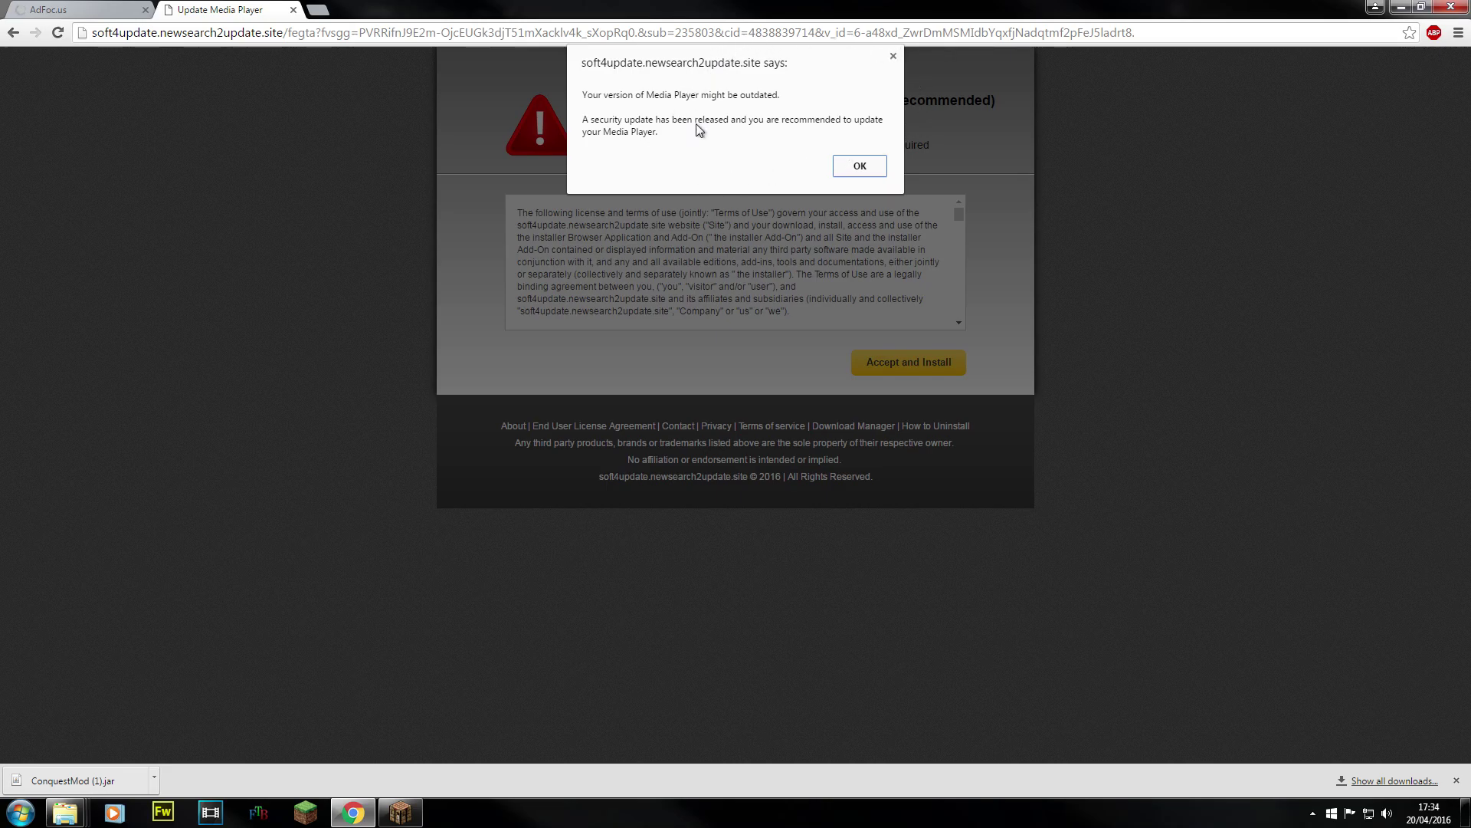
pyautogui.click(894, 55)
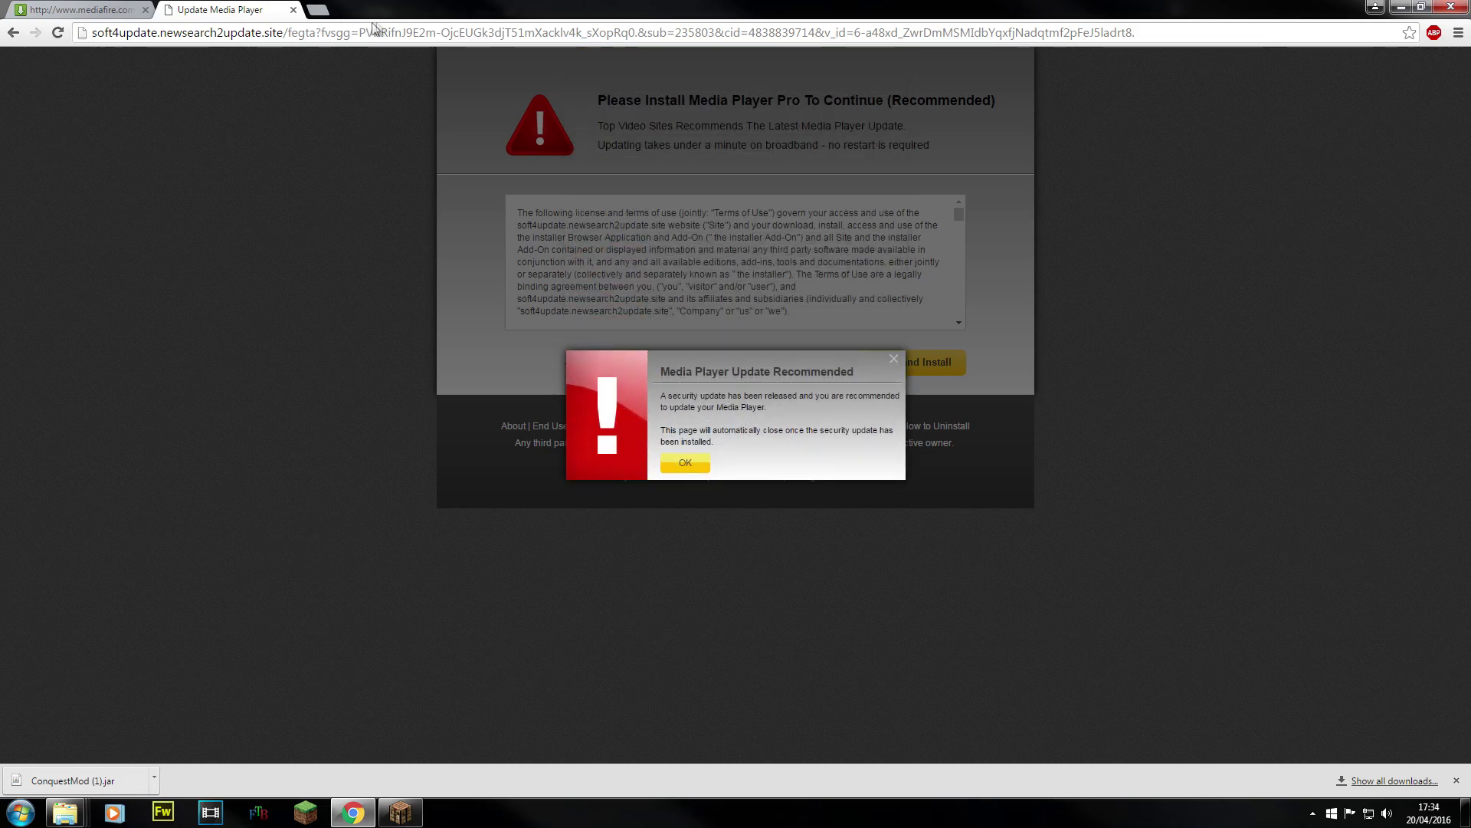
pyautogui.click(293, 10)
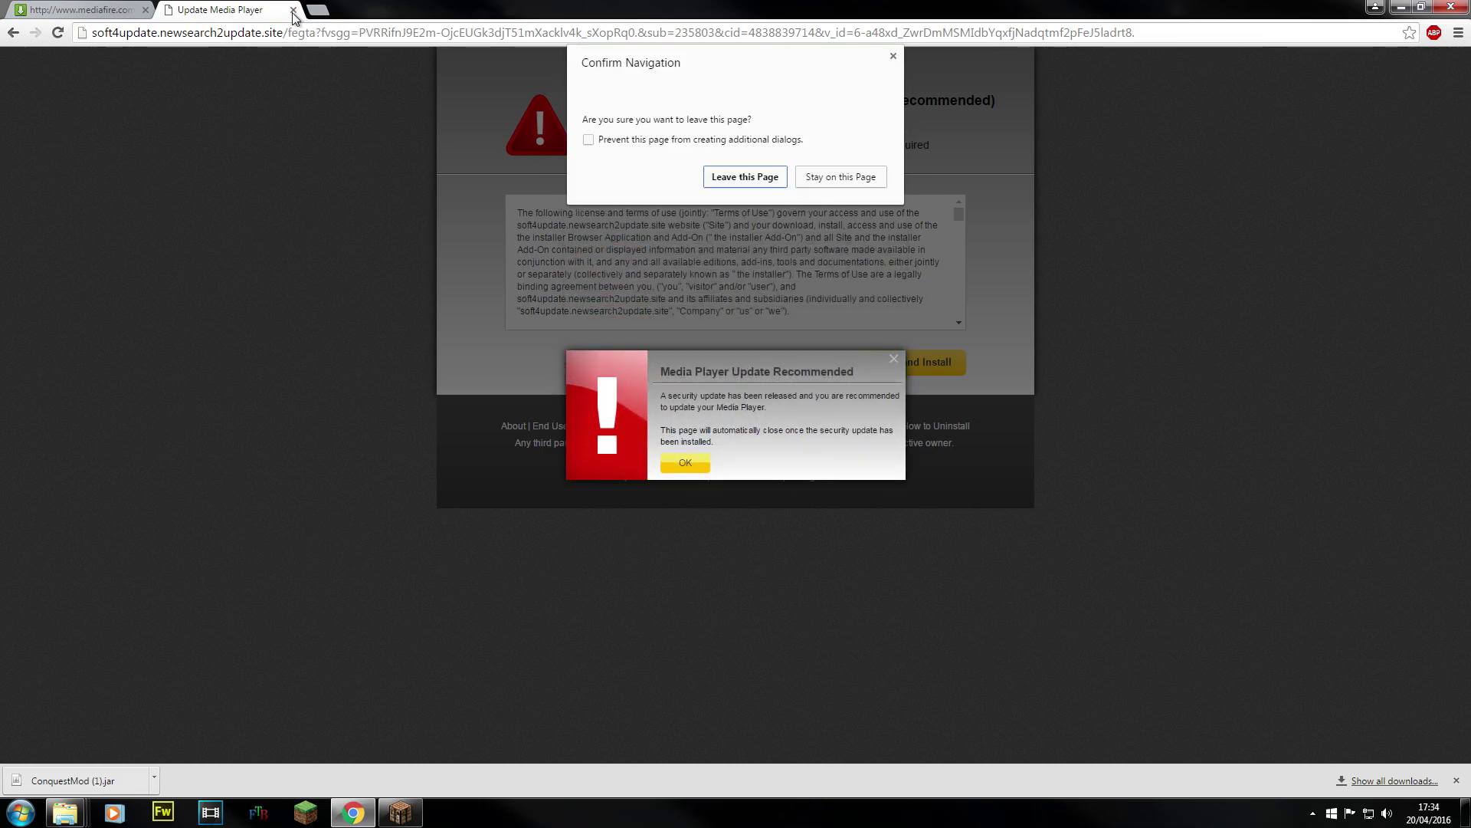
pyautogui.click(734, 176)
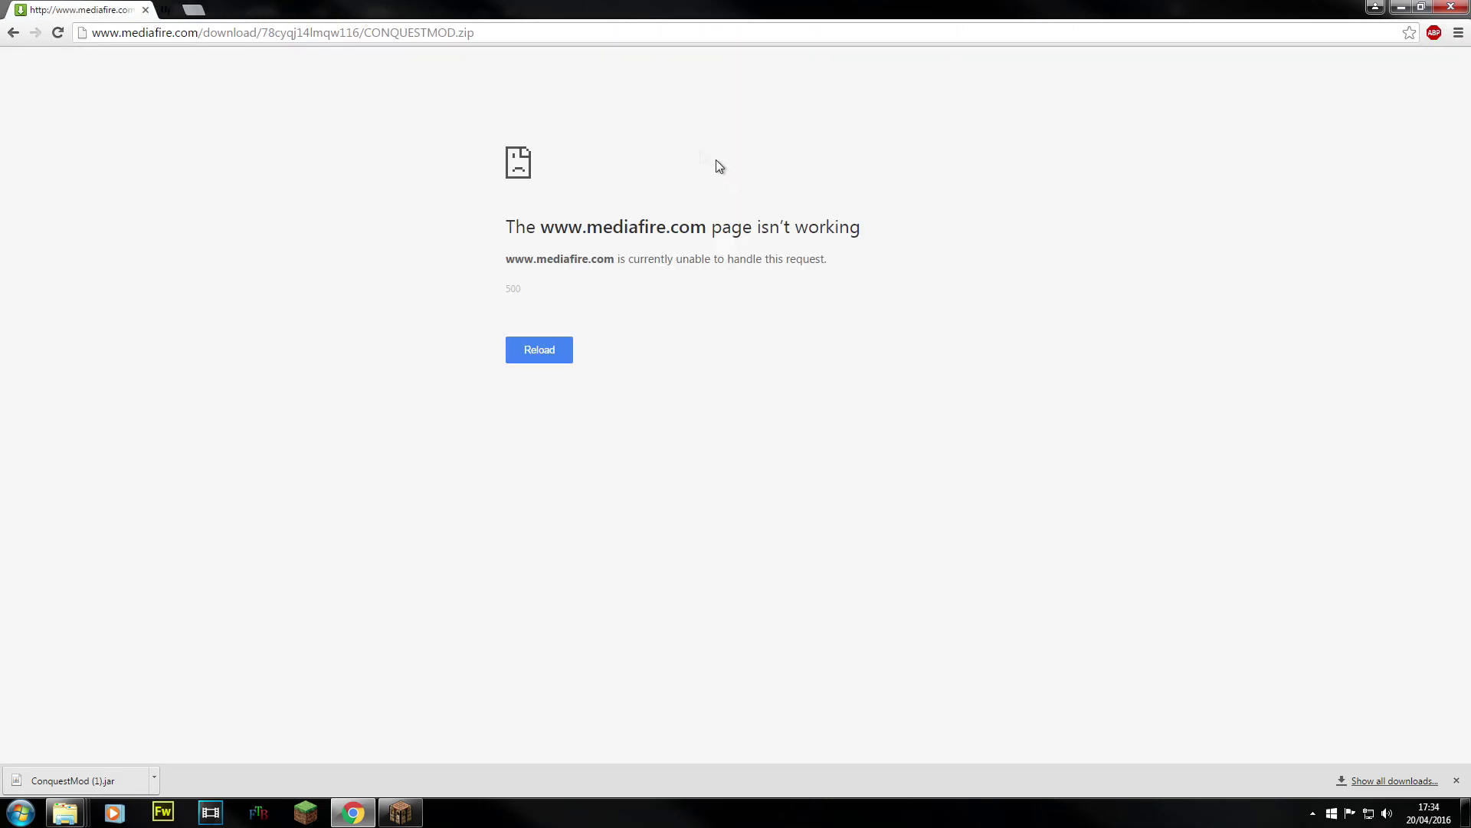
# - Reload the MediaFire page, go back to the AdFoc.us page and skip the ad to open the CONQUESTMOD.zip download page
pyautogui.click(58, 35)
pyautogui.click(14, 34)
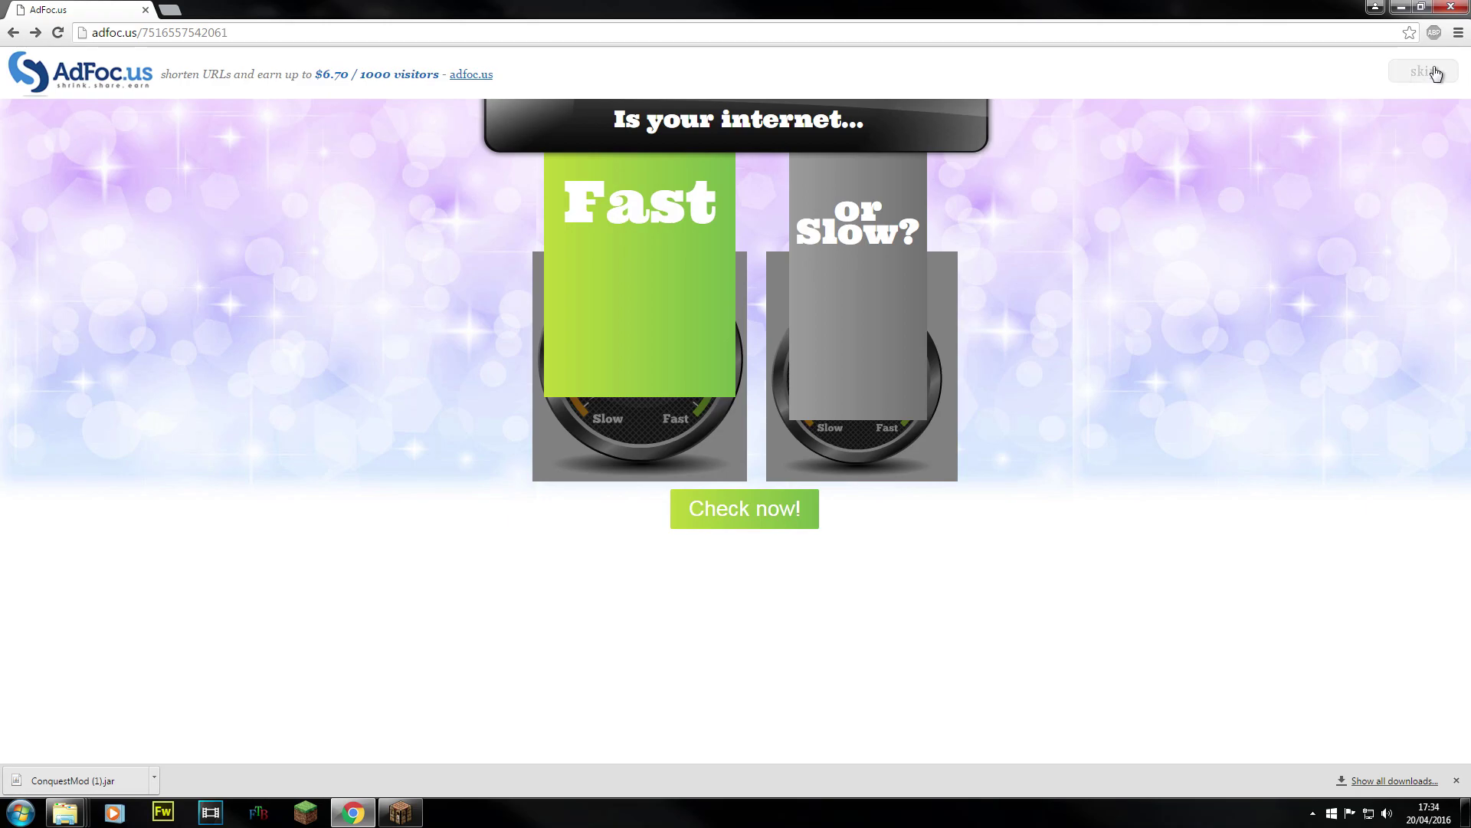
pyautogui.click(1435, 73)
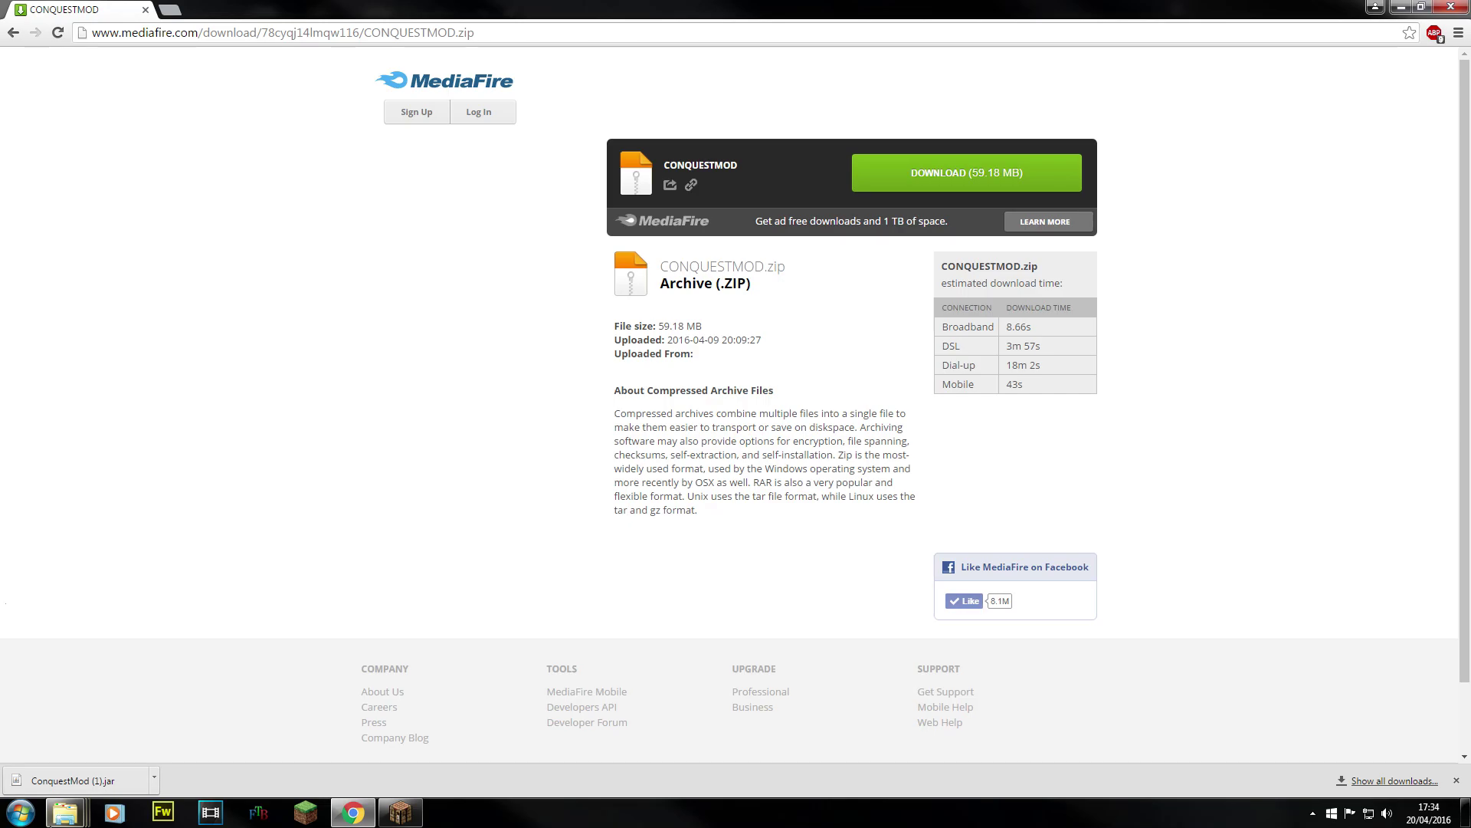
# - Switch to the resourcepacks folder window and check that it contains the CONQUESTMOD archive
pyautogui.moveTo(64, 813)
pyautogui.click(612, 725)
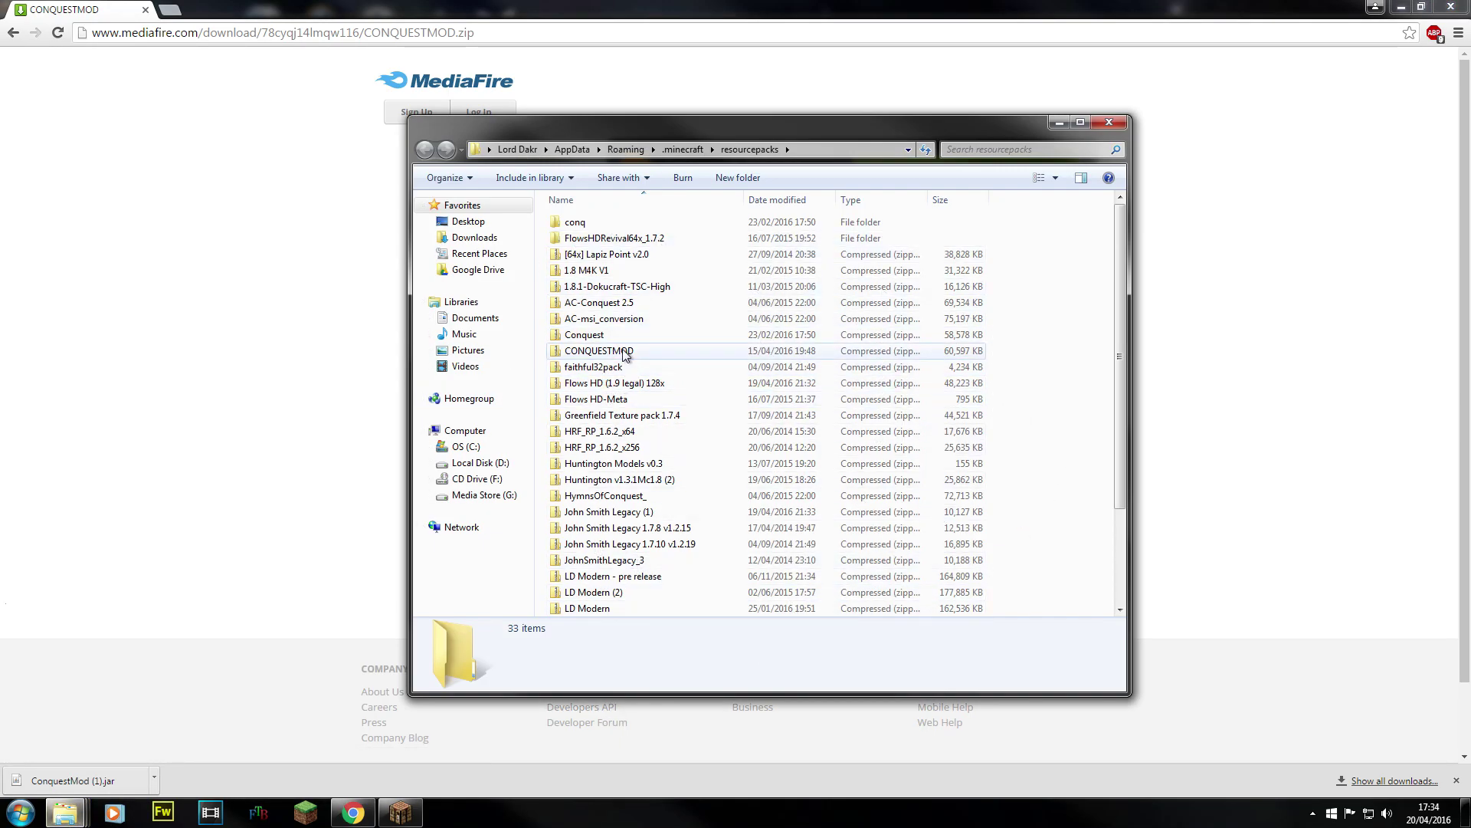
pyautogui.click(577, 352)
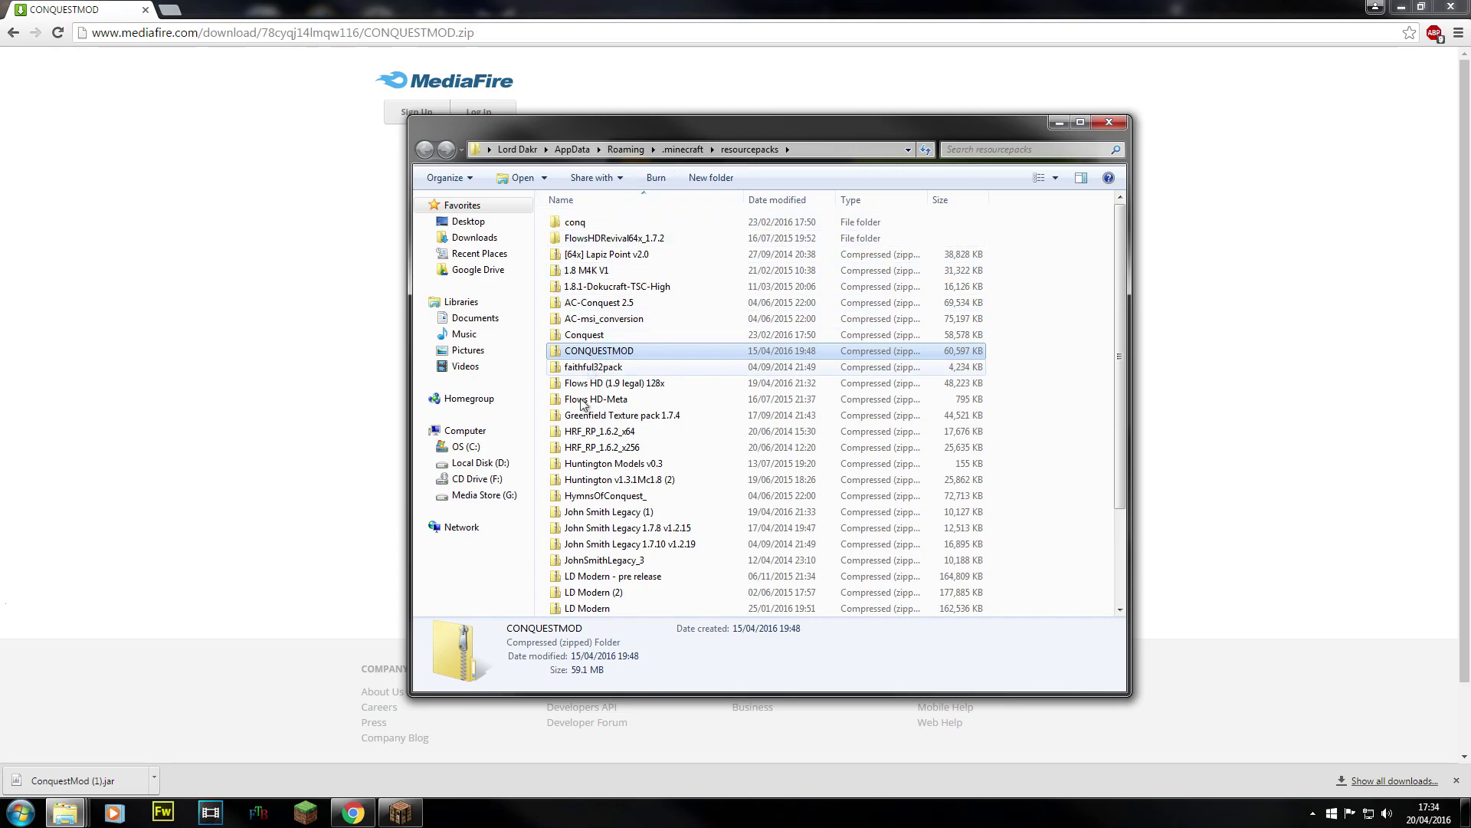
# - Return to Minecraft, add CONQUESTMOD.zip to the selected resource packs, and apply the change and leave the options
pyautogui.click(398, 814)
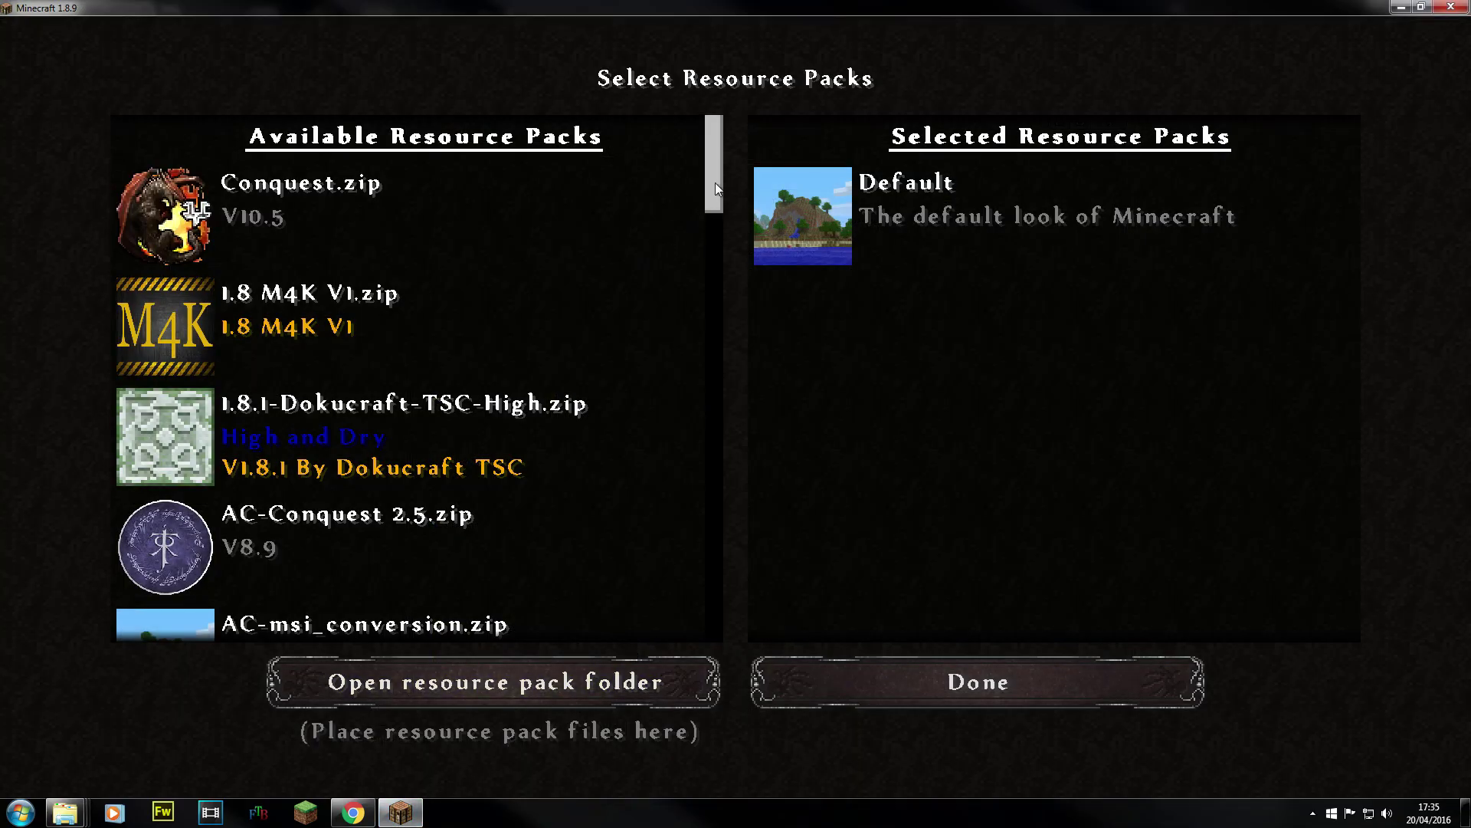
pyautogui.moveTo(715, 182); pyautogui.dragTo(702, 266)
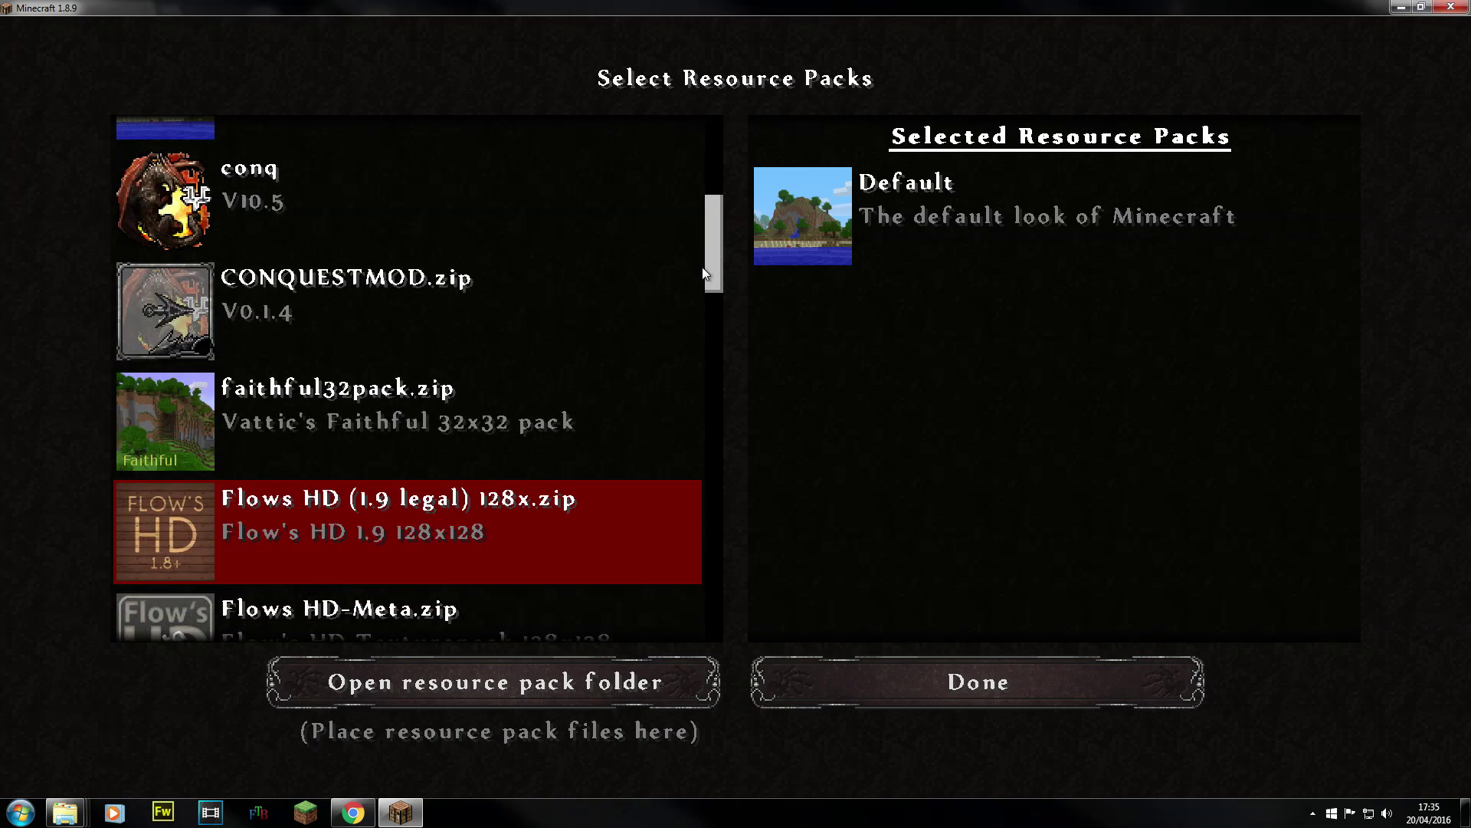
pyautogui.click(175, 310)
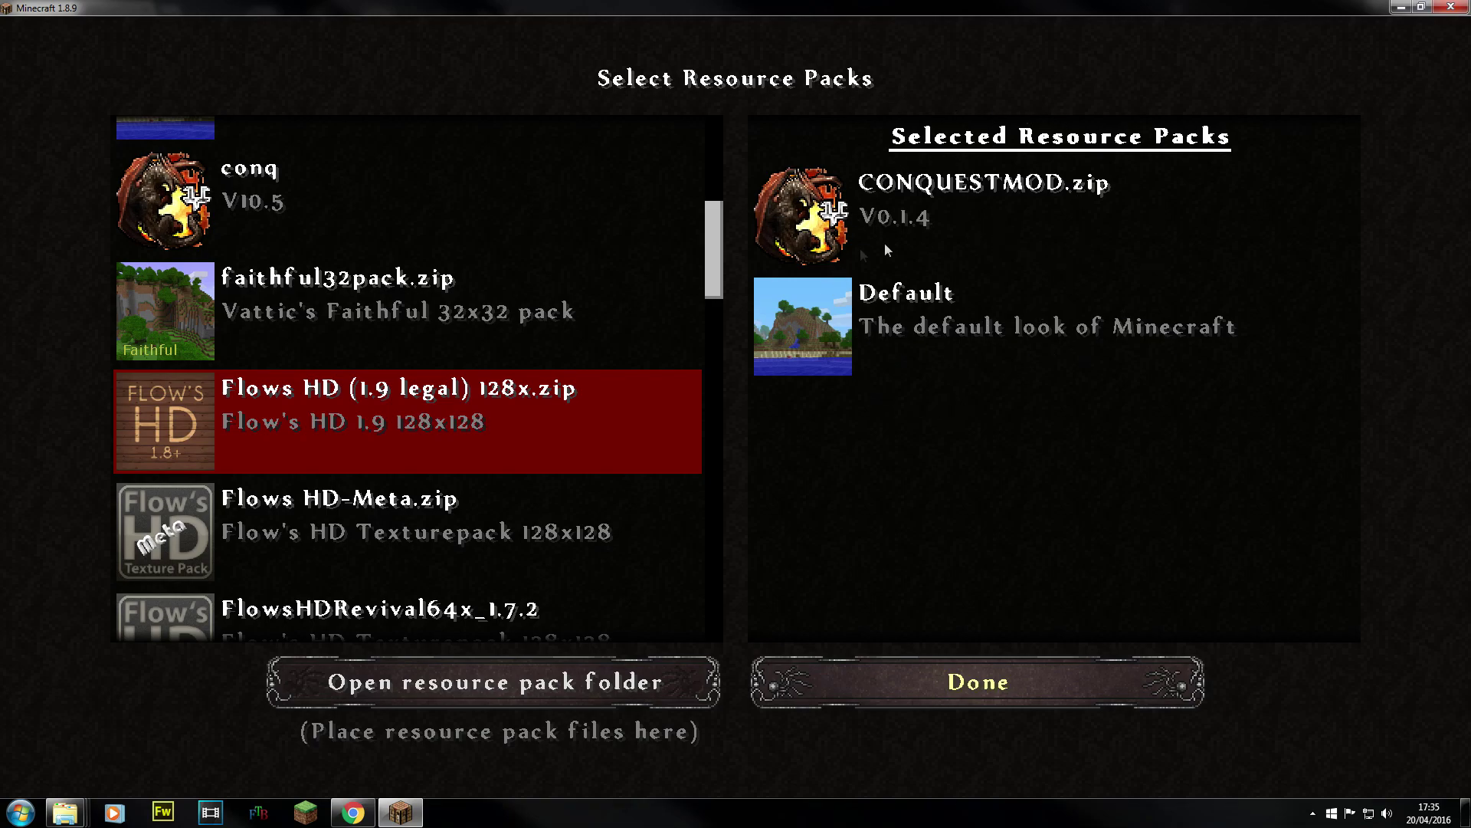
pyautogui.click(940, 690)
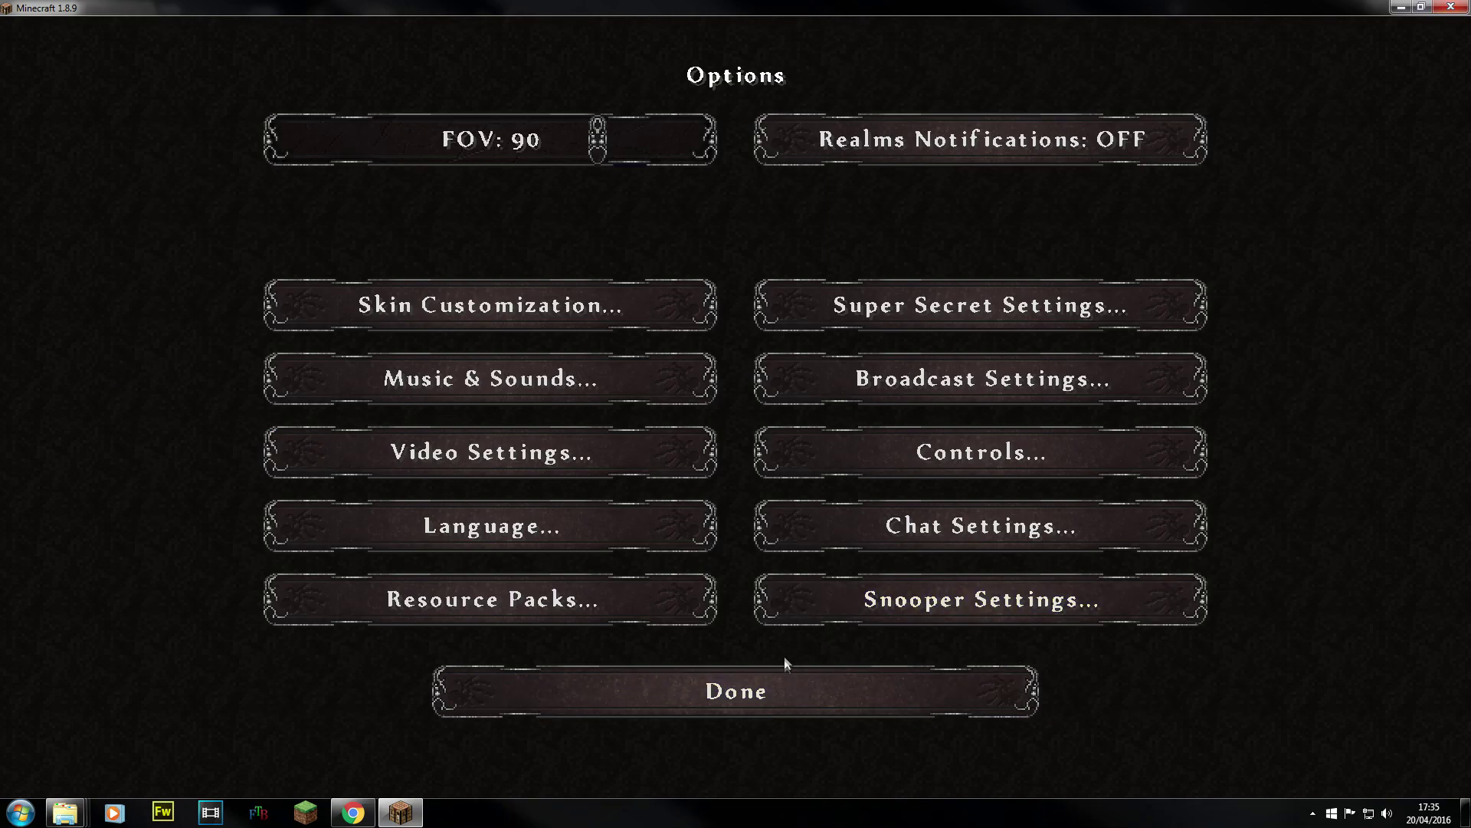
pyautogui.click(792, 690)
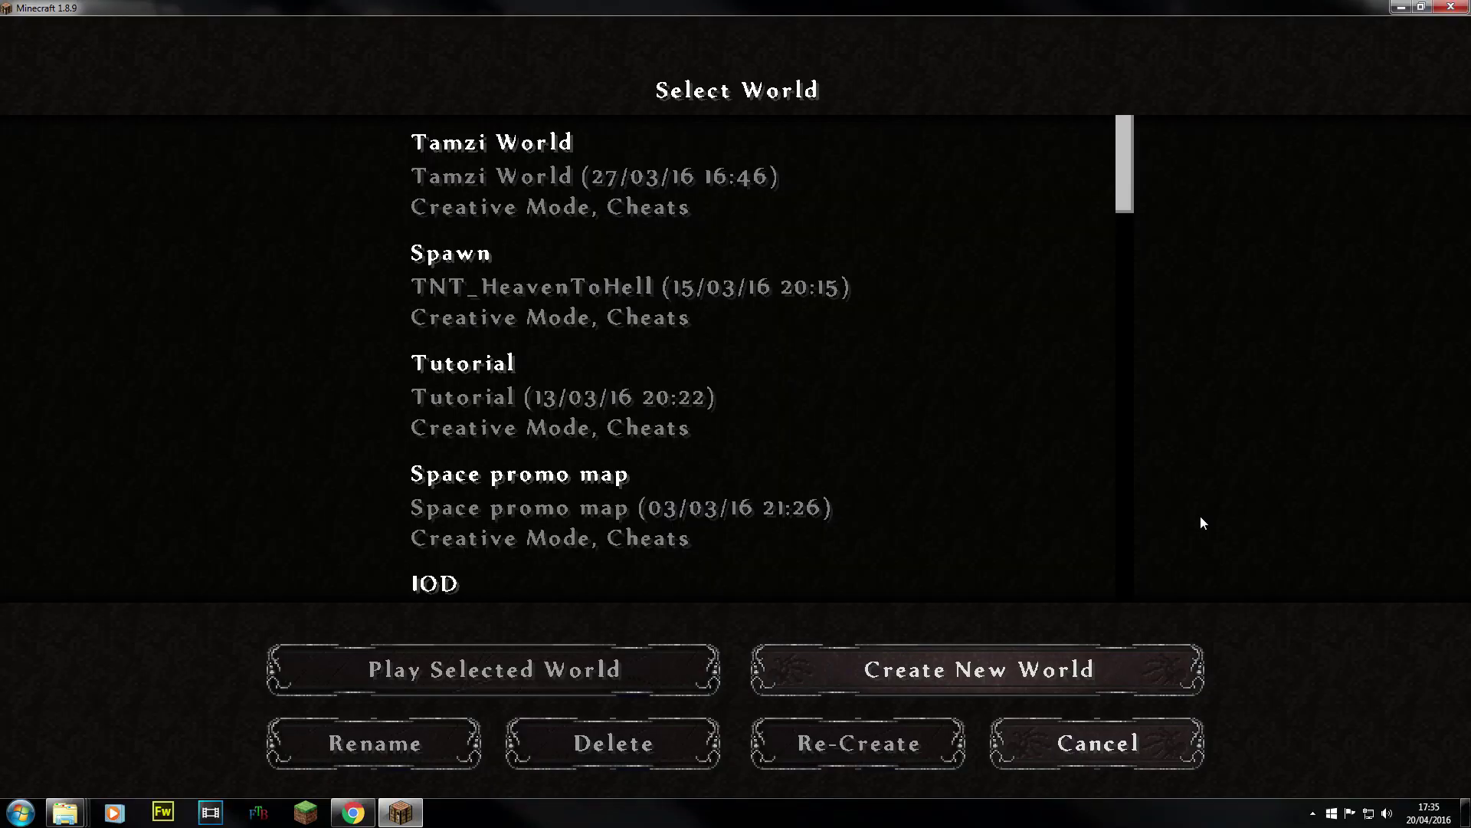
# - Start creating a new world, name it "Conq mod youtube test" and set its game mode to Creative
pyautogui.click(936, 669)
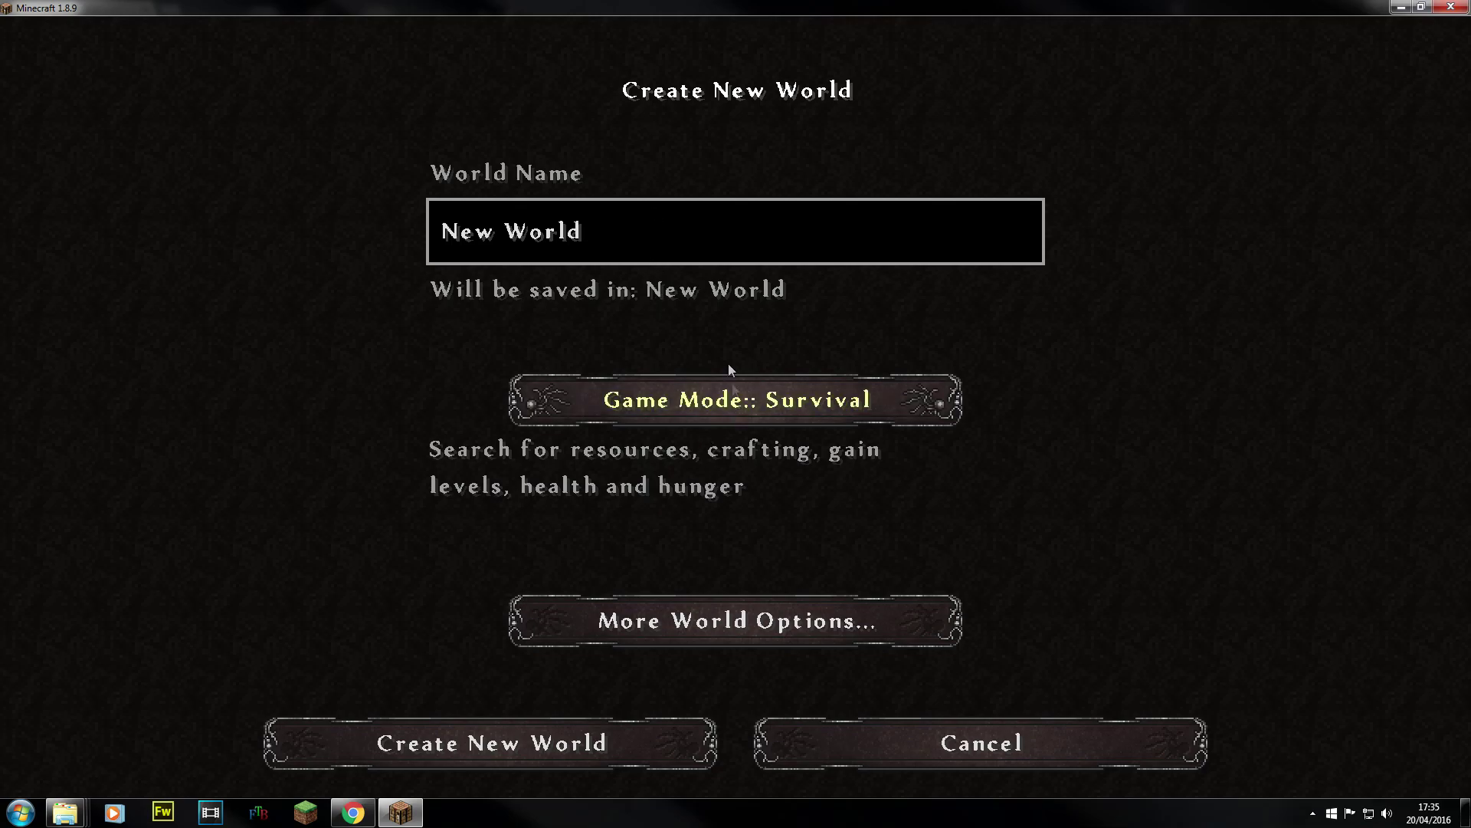
pyautogui.press('BackSpace')
pyautogui.press('BackSpace')
pyautogui.press('BackSpace')
pyautogui.press('BackSpace')
pyautogui.press('BackSpace')
pyautogui.press('BackSpace')
pyautogui.press('BackSpace')
pyautogui.press('BackSpace')
pyautogui.press('BackSpace')
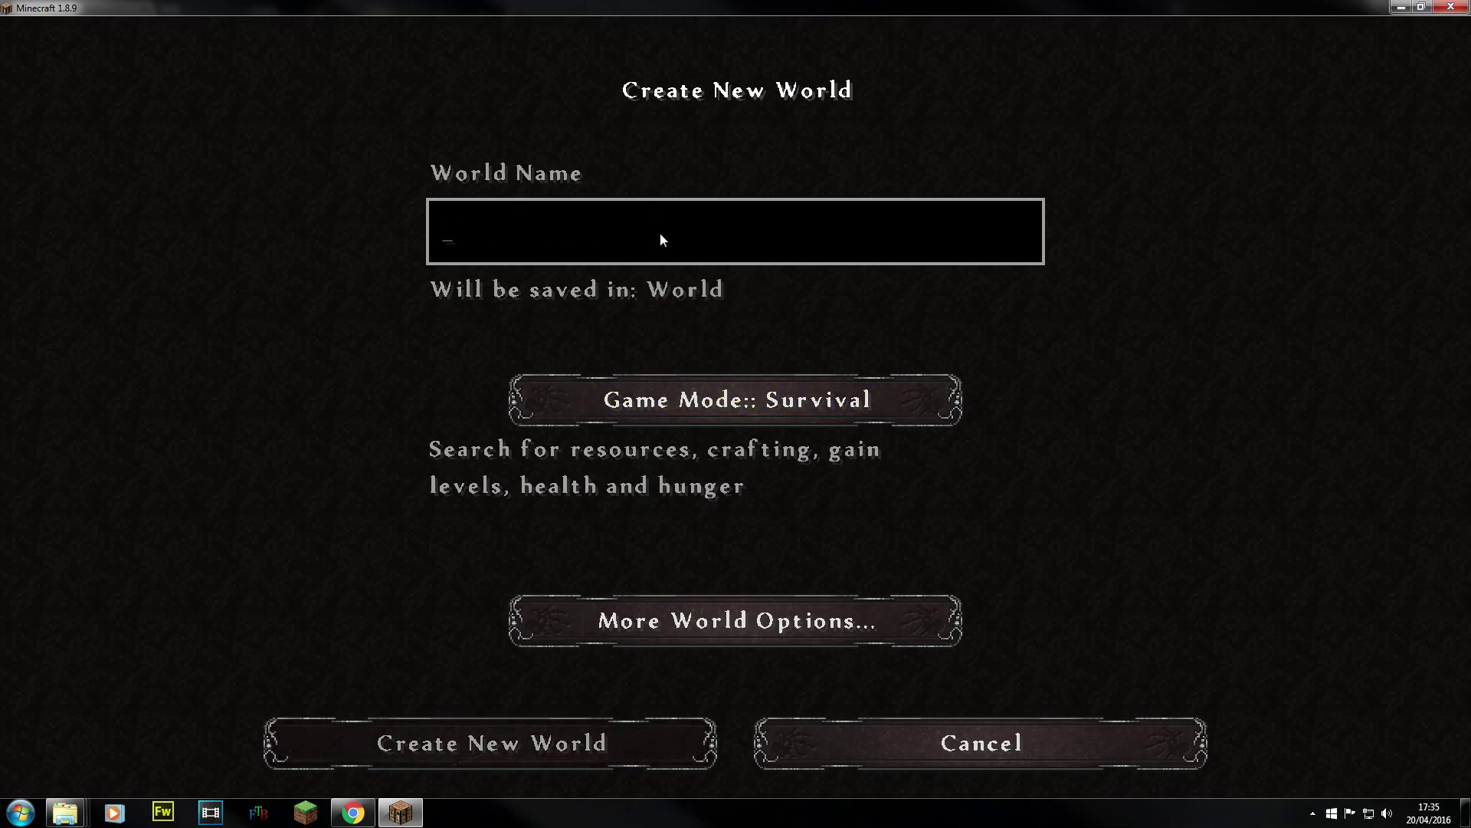
pyautogui.write('Conqq')
pyautogui.press('BackSpace')
pyautogui.write('mod')
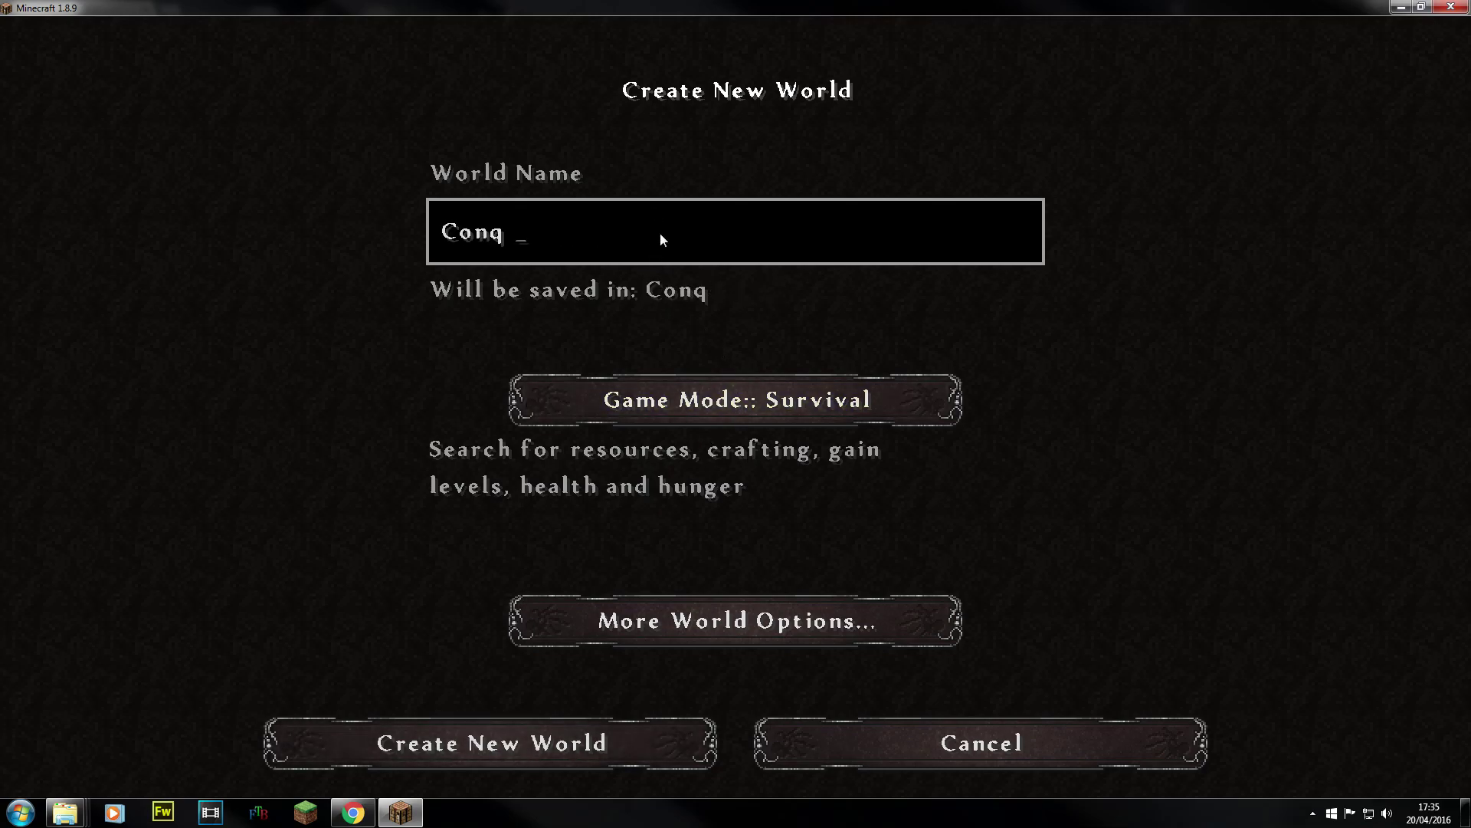
pyautogui.write(' youtu')
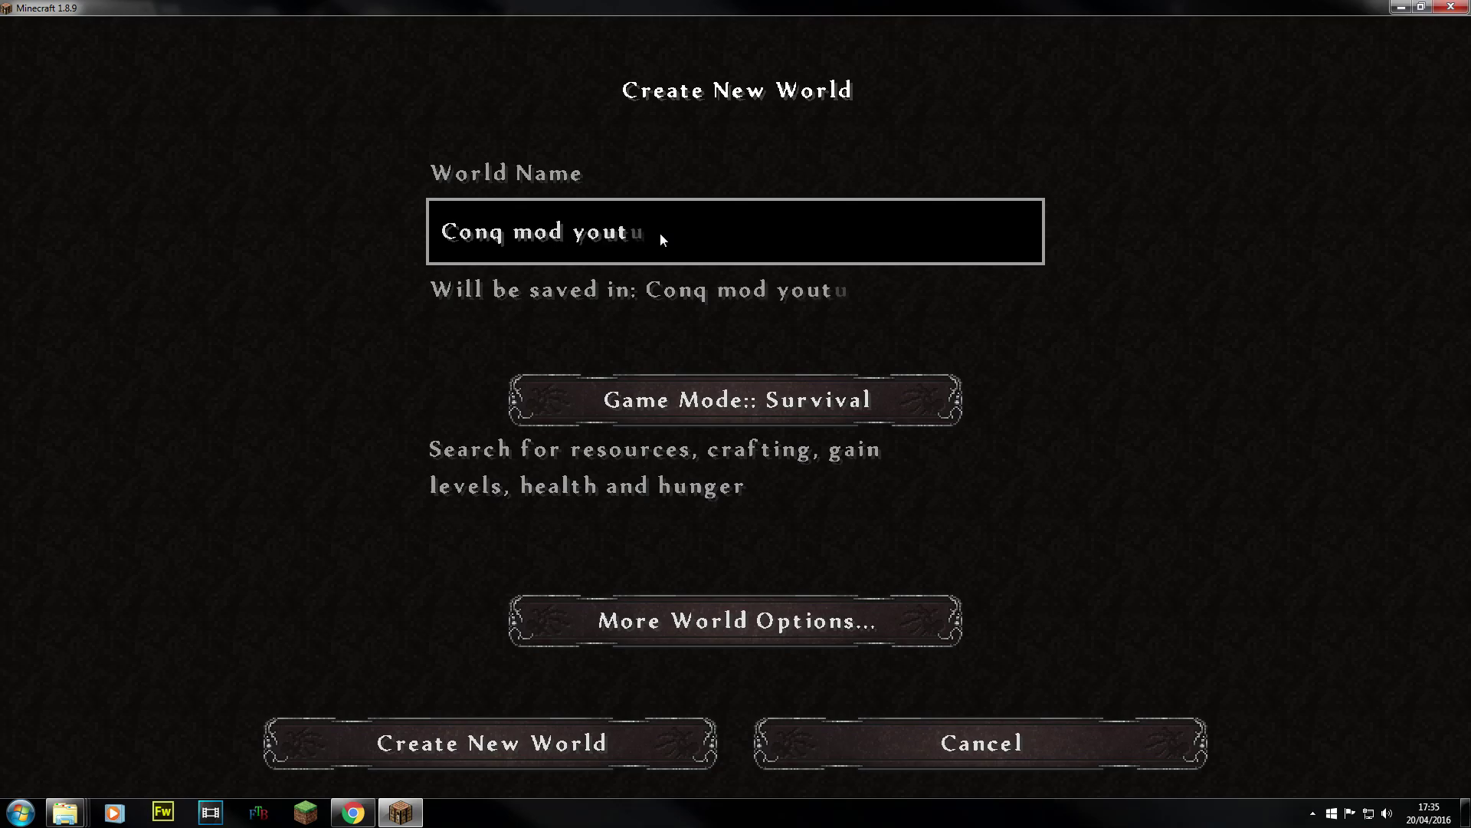
pyautogui.write('be test')
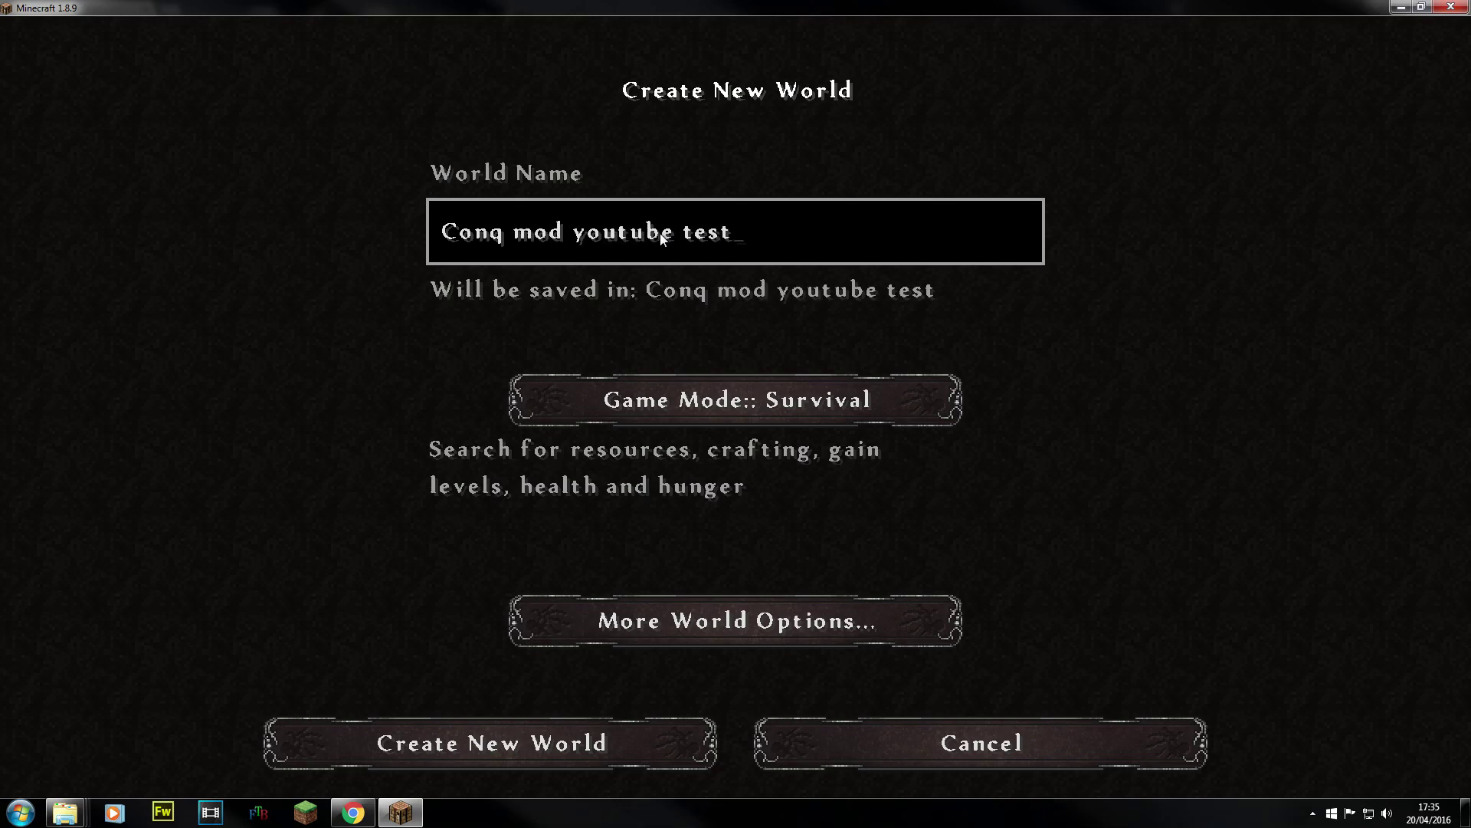
pyautogui.click(799, 392)
pyautogui.click(851, 399)
# - Turn off structure generation and set the world type to Large Biomes with cheats allowed, then create the world
pyautogui.click(826, 634)
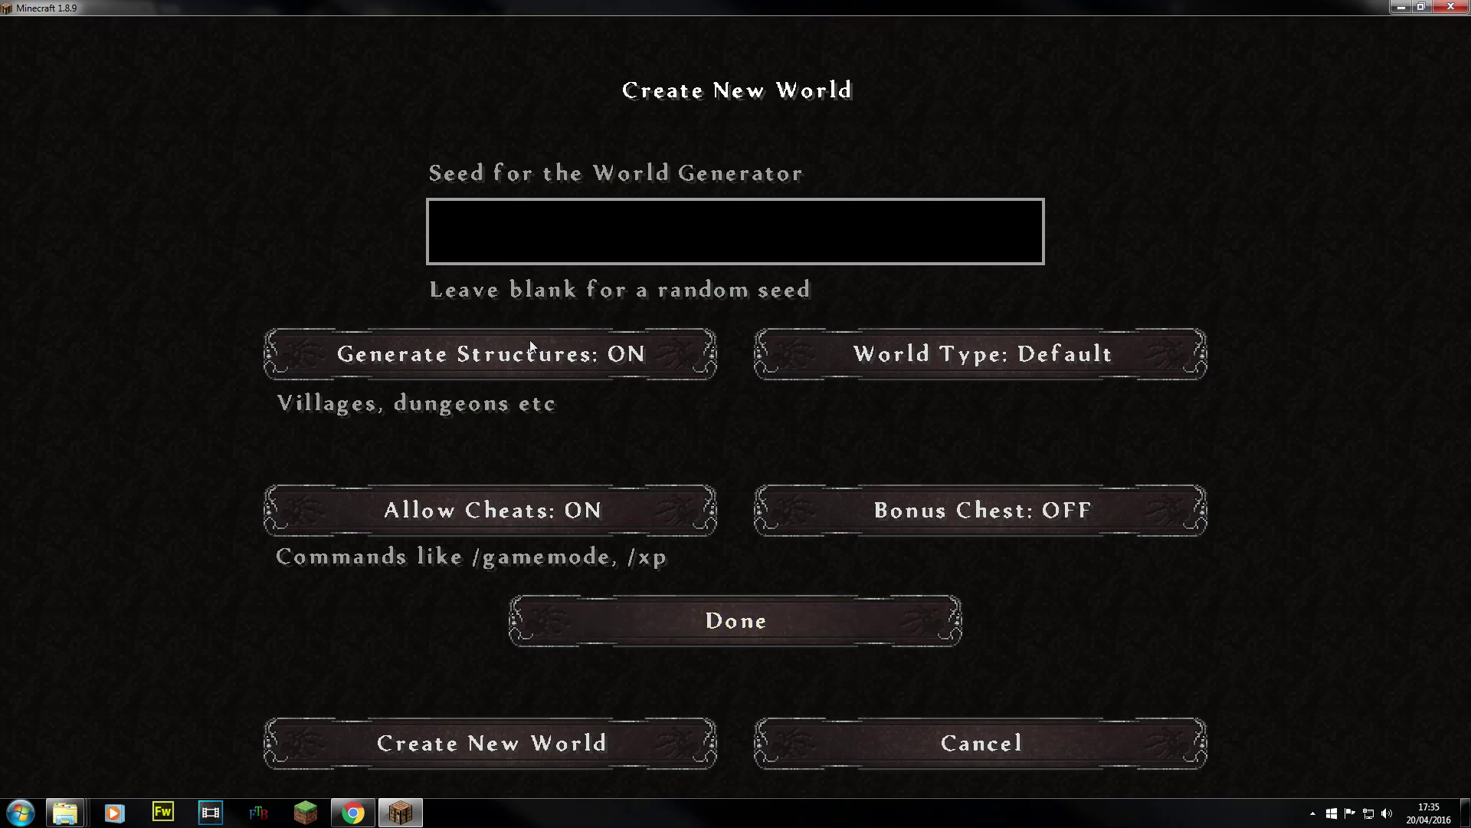
pyautogui.click(530, 338)
pyautogui.click(939, 357)
pyautogui.click(958, 345)
pyautogui.click(937, 353)
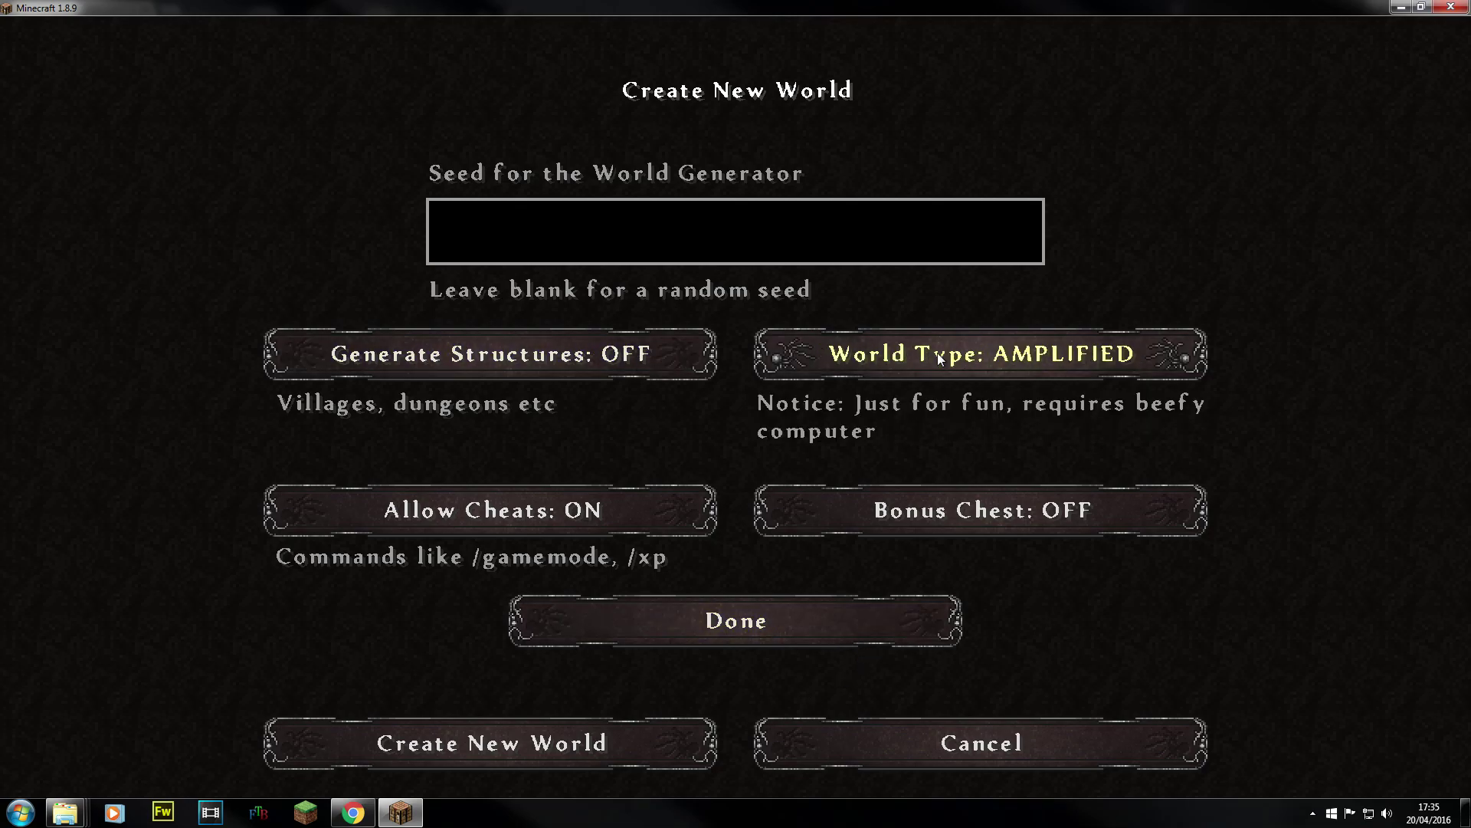
pyautogui.click(951, 356)
pyautogui.click(973, 362)
pyautogui.click(977, 364)
pyautogui.click(977, 363)
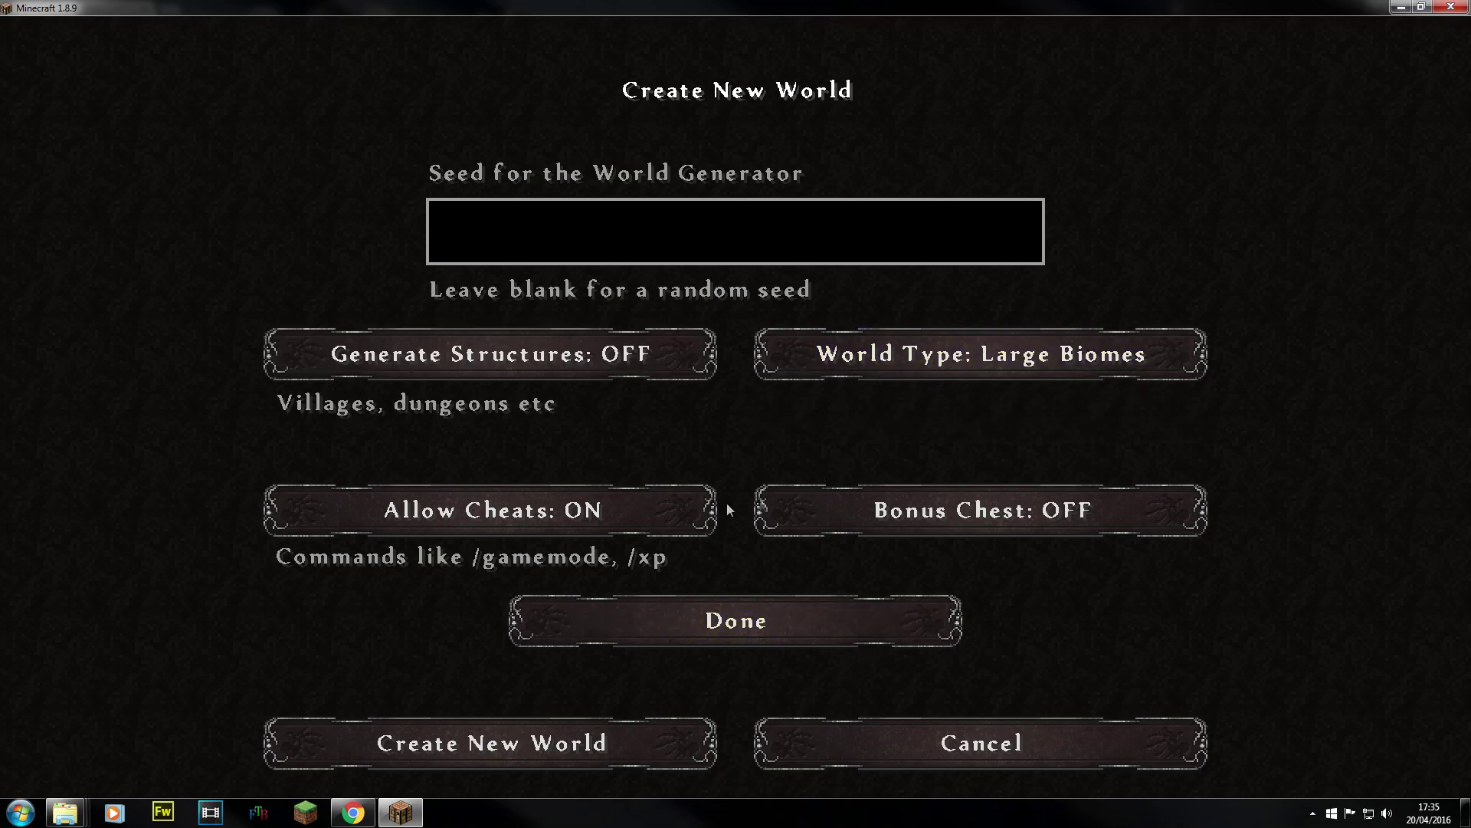
pyautogui.click(689, 509)
pyautogui.click(641, 507)
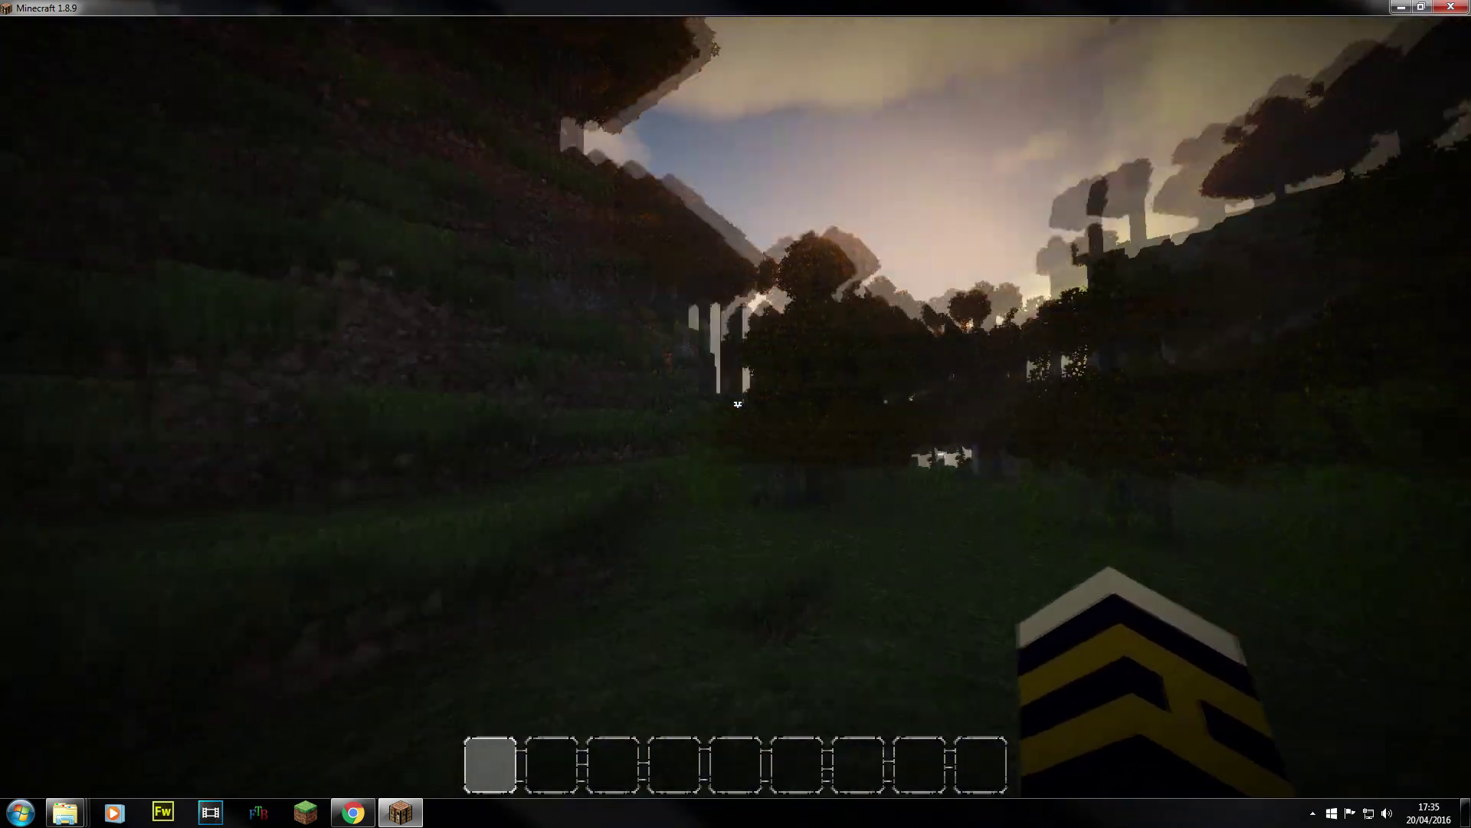
# - Set the world's time of day to 6000 with the command /time set 6000
pyautogui.press('/')
pyautogui.write('tim')
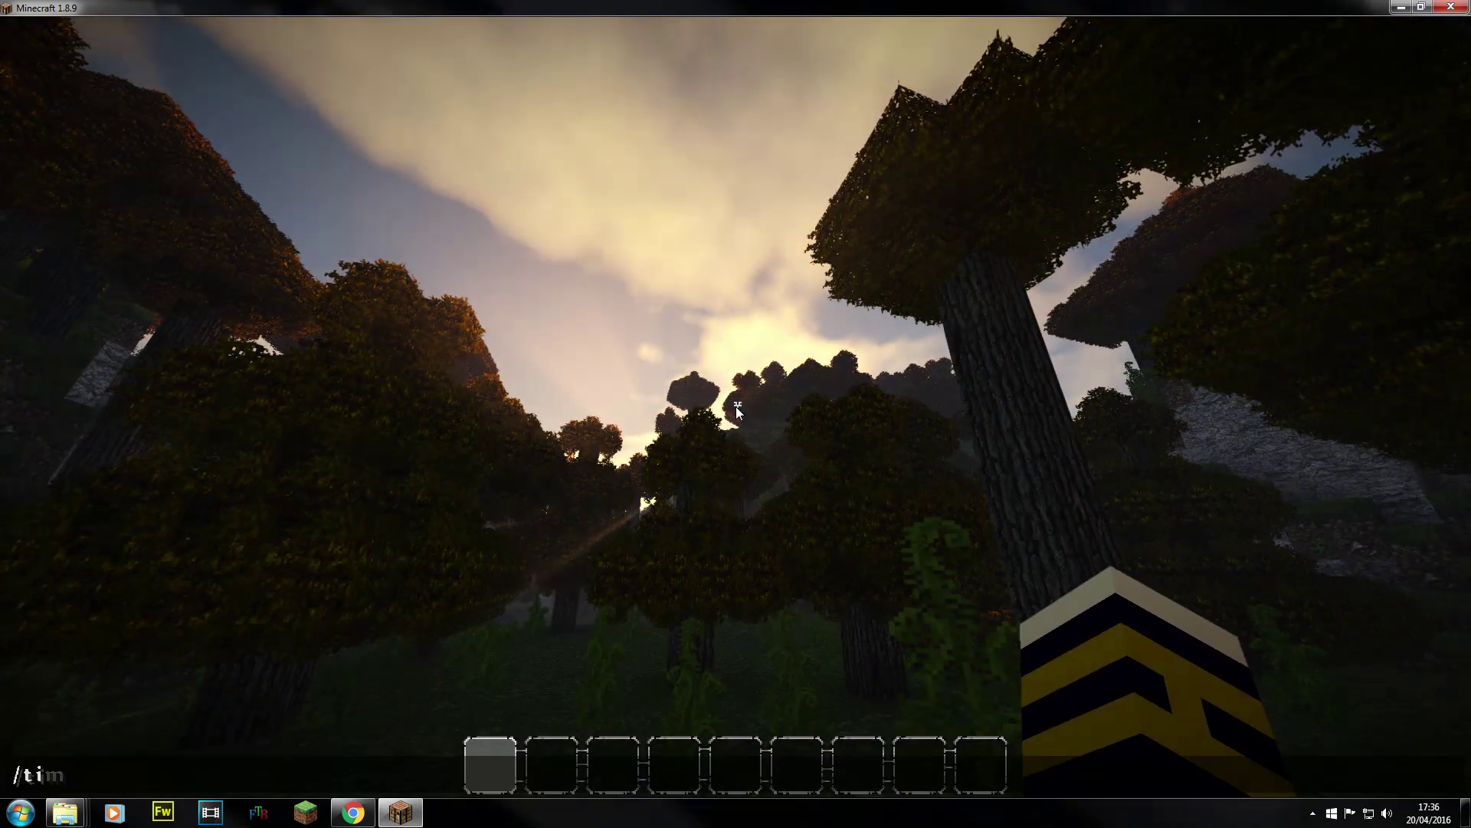
pyautogui.write('e set ')
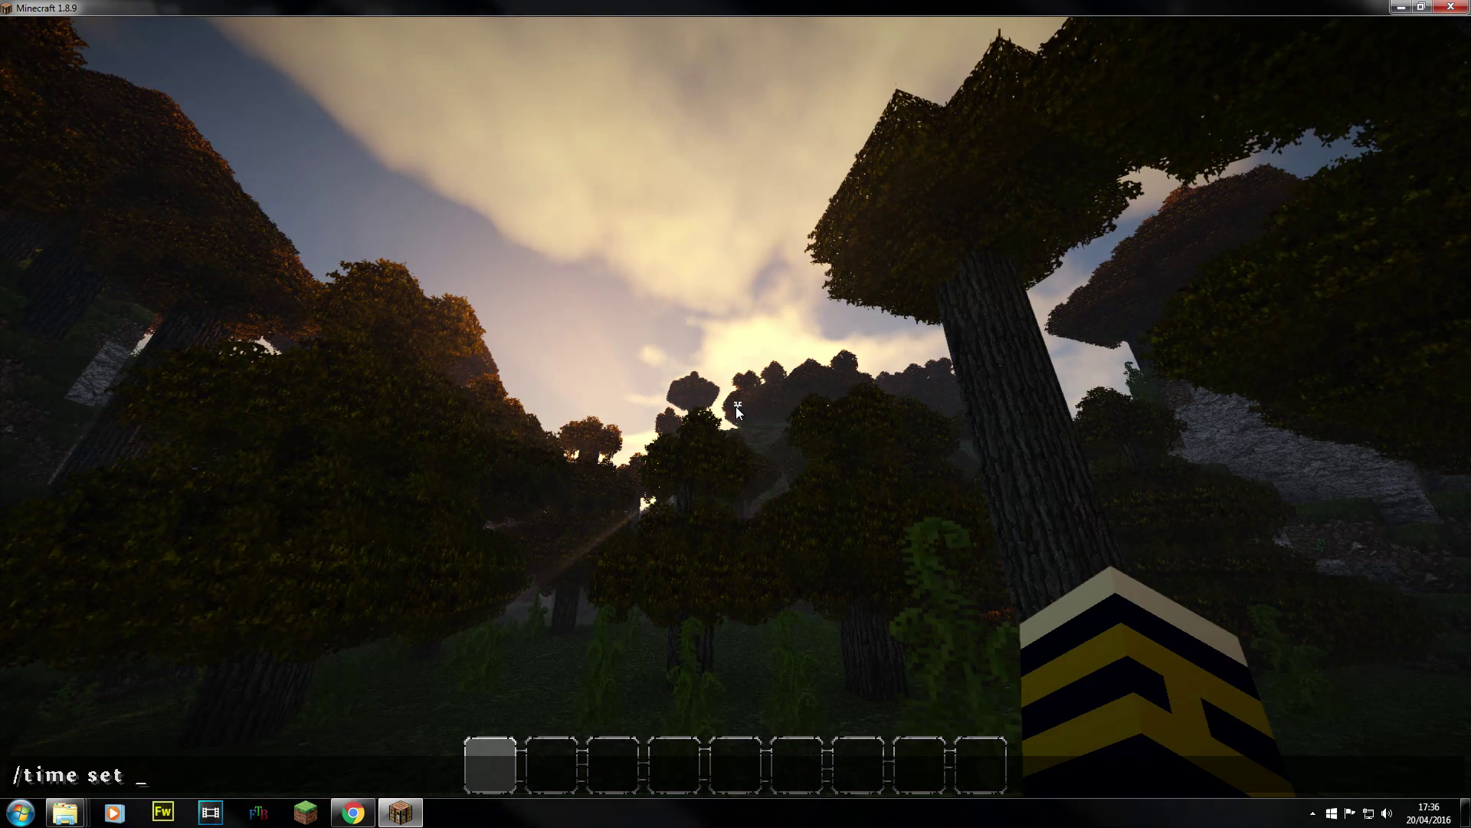
pyautogui.write('6999')
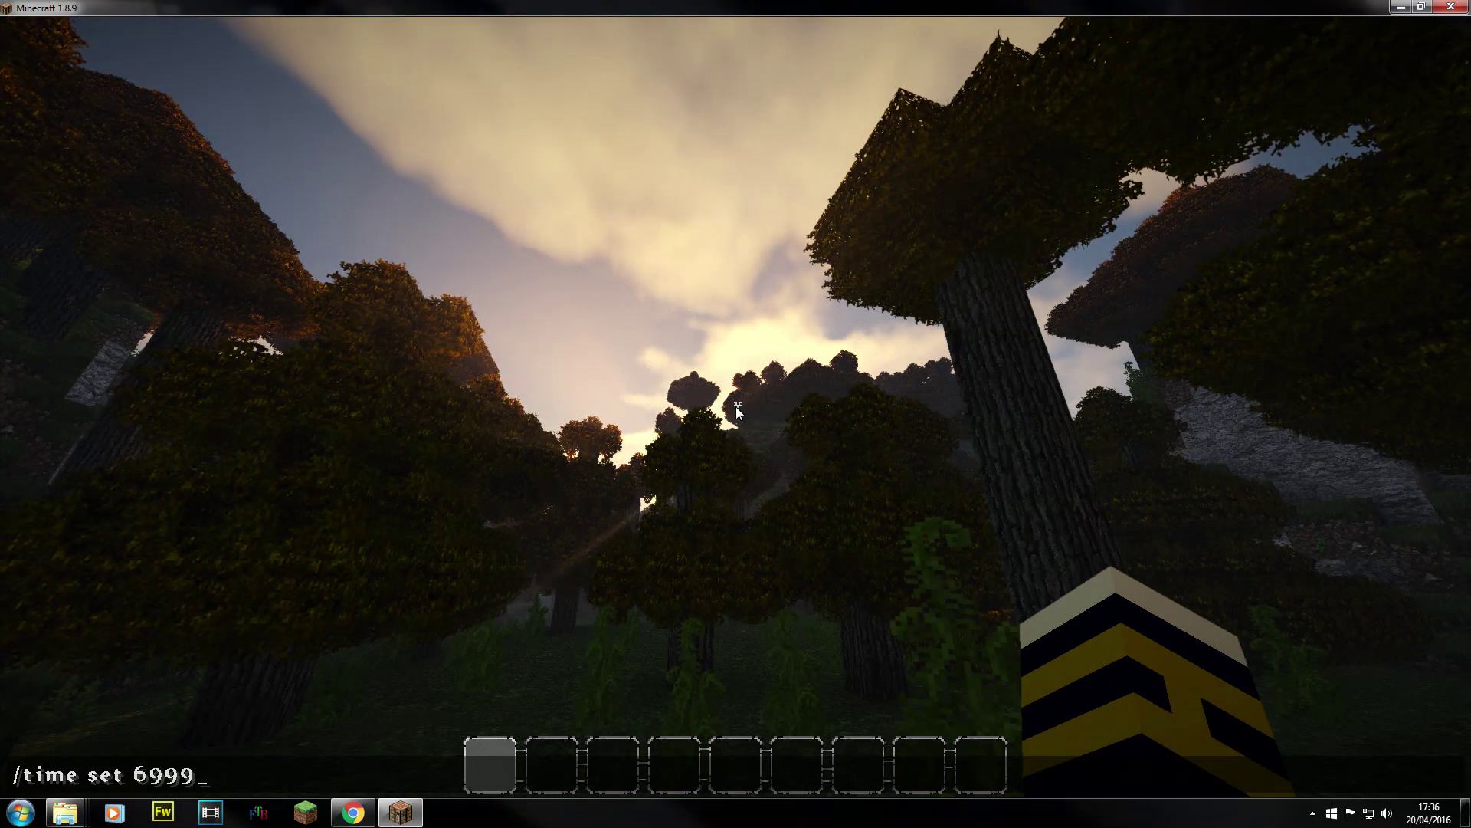
pyautogui.press('BackSpace')
pyautogui.press('BackSpace')
pyautogui.press('BackSpace')
pyautogui.write('000')
pyautogui.press('Return')
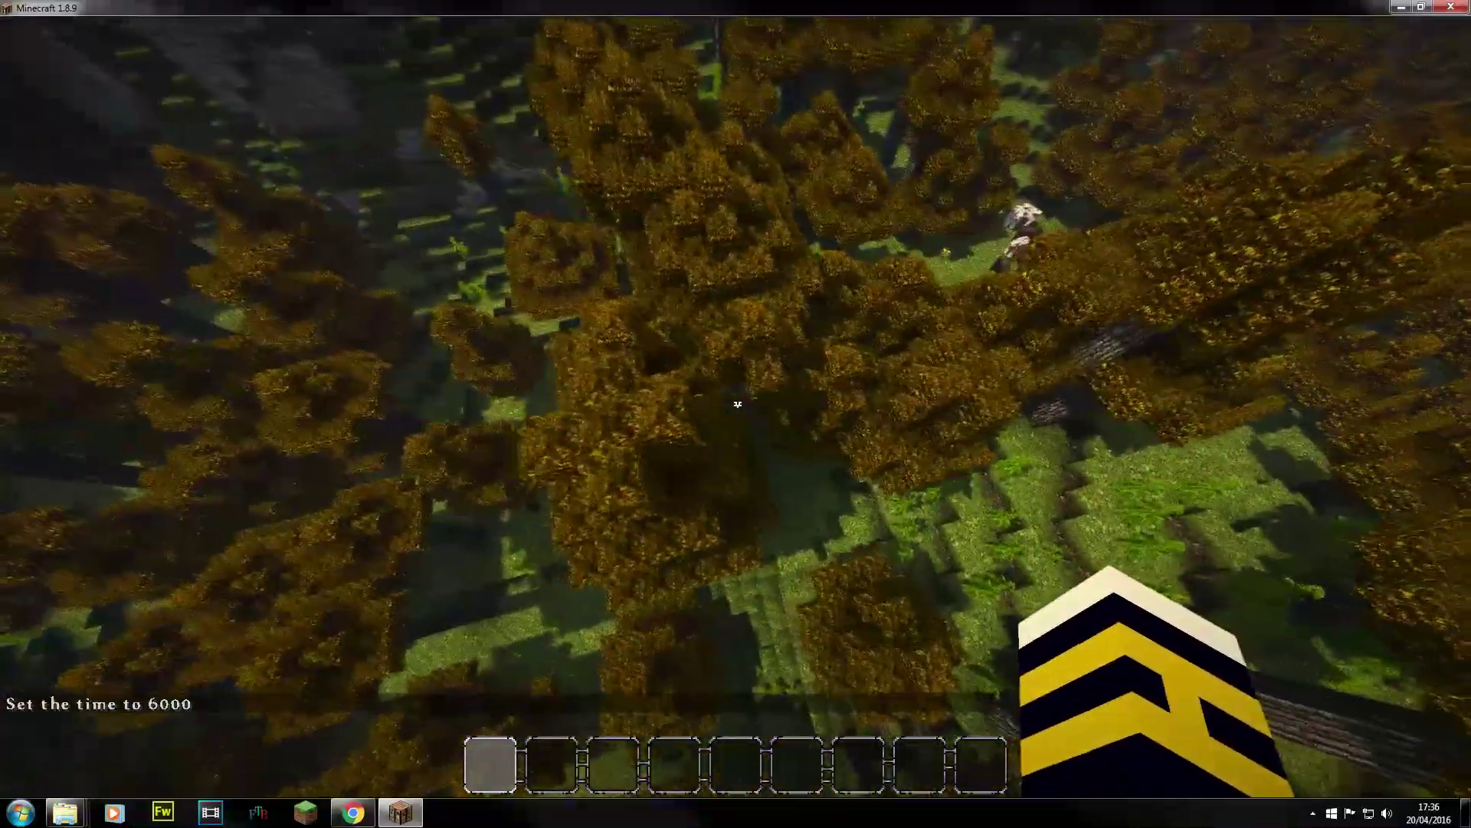
# - Fly above the forest with the debug information overlay shown to check the game version and performance, then hide the overlay
pyautogui.press('F3')
pyautogui.press('space')
pyautogui.press('space')
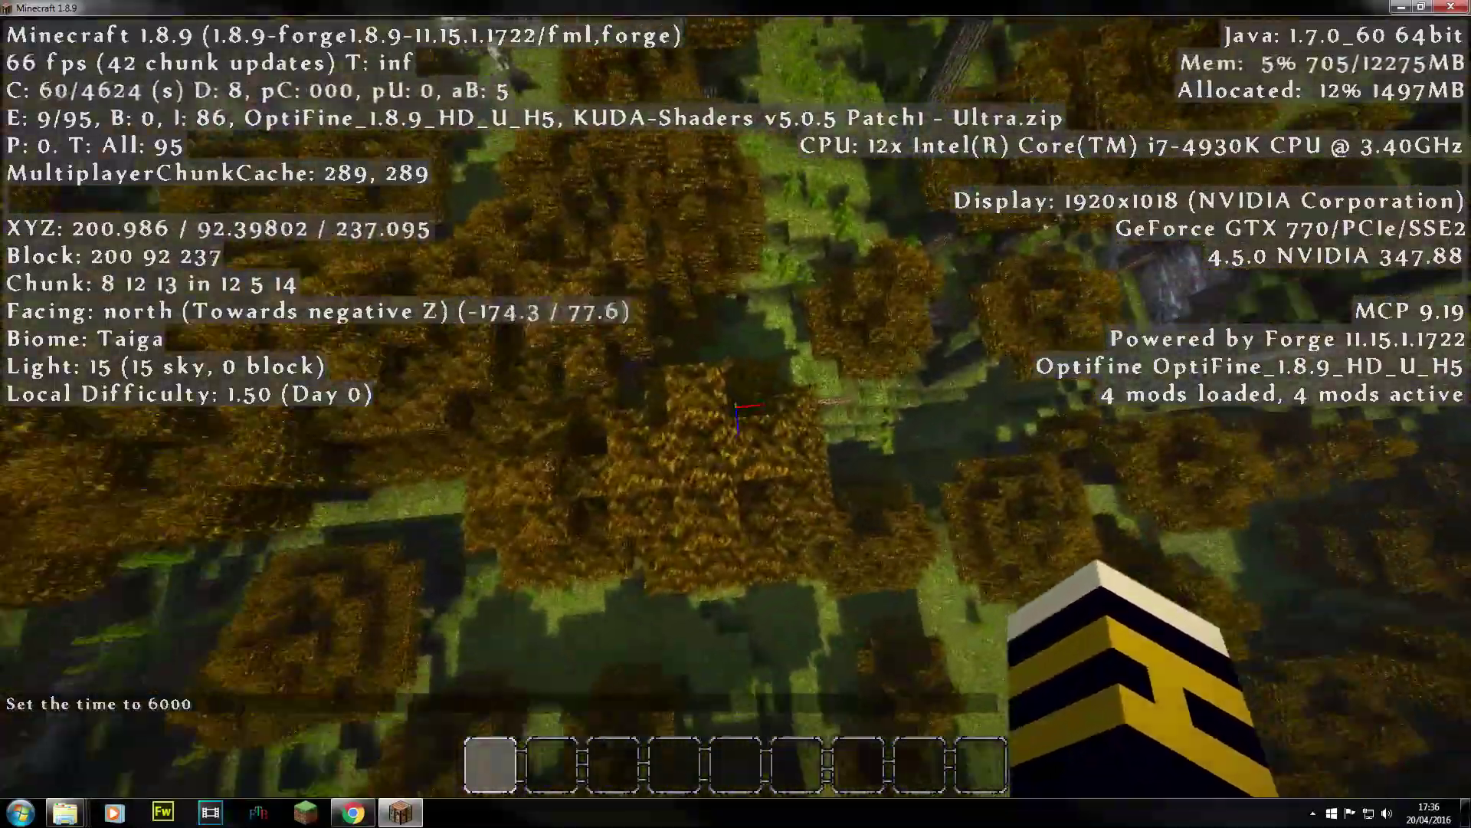
pyautogui.press('space')
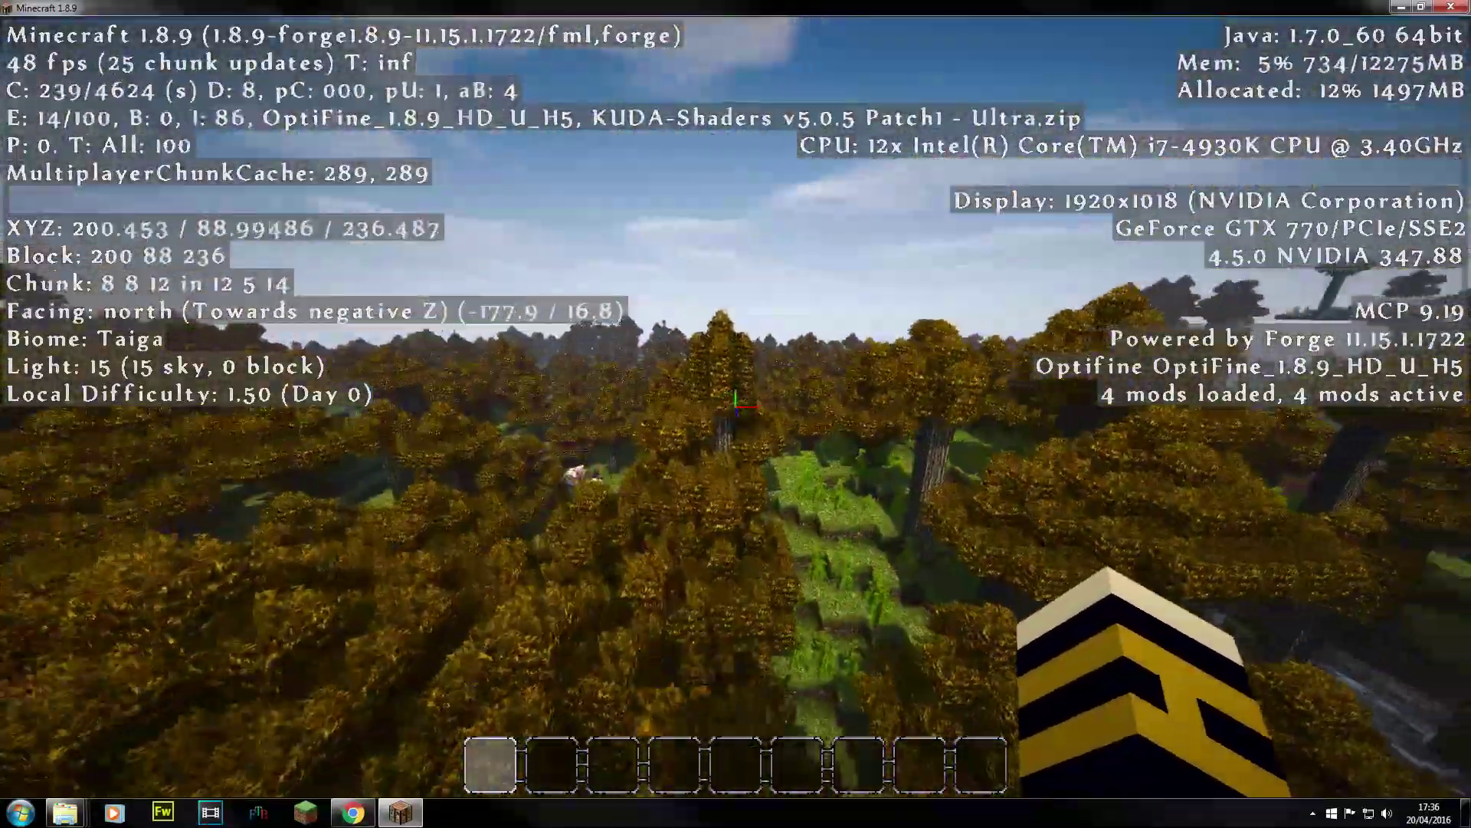
pyautogui.press('F3')
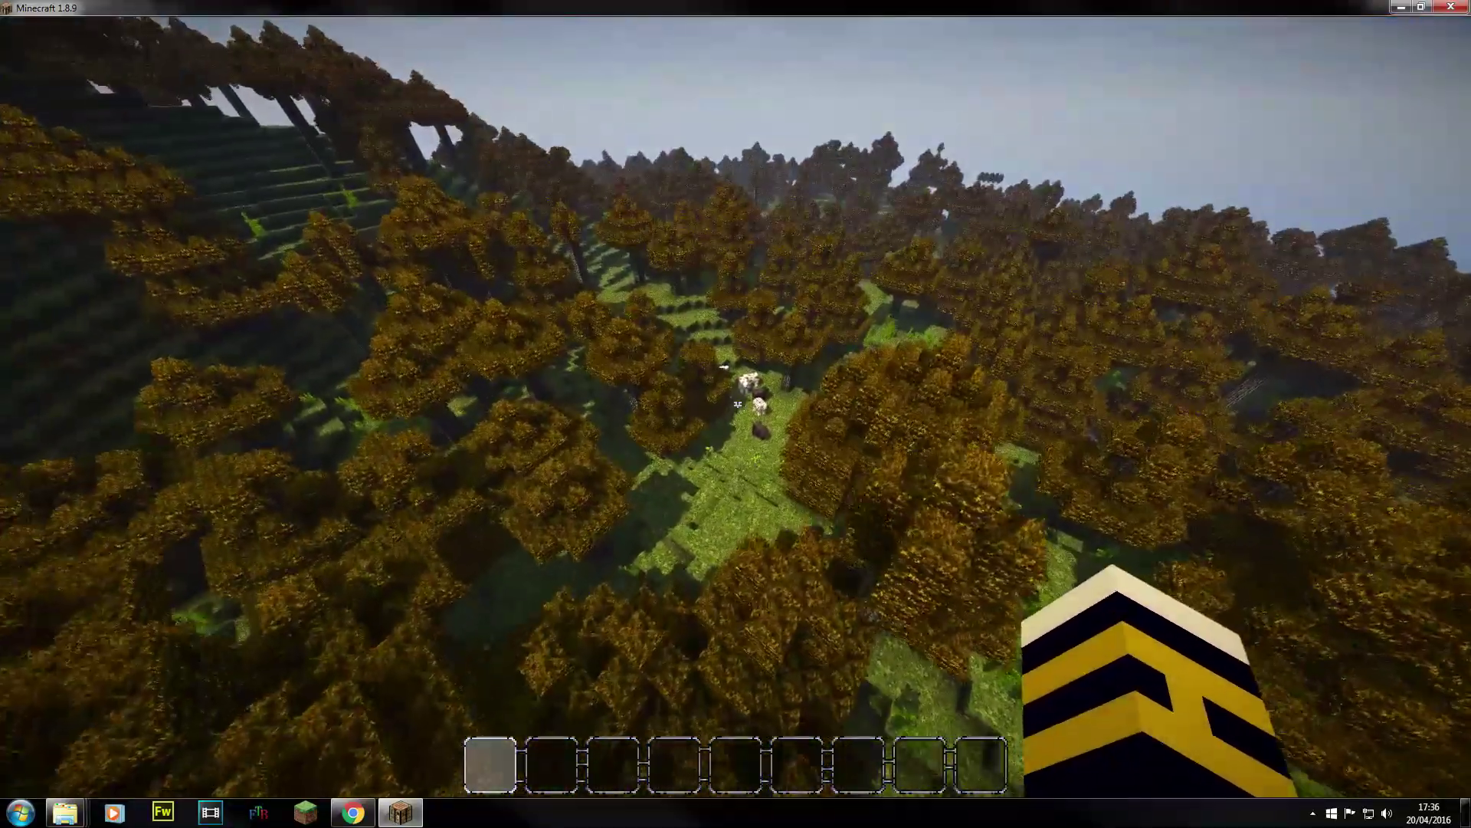
# - Browse the building blocks in the creative inventory and put a White Curtain in the first hotbar slot
pyautogui.press('e')
pyautogui.scroll(-15, 913, 325)
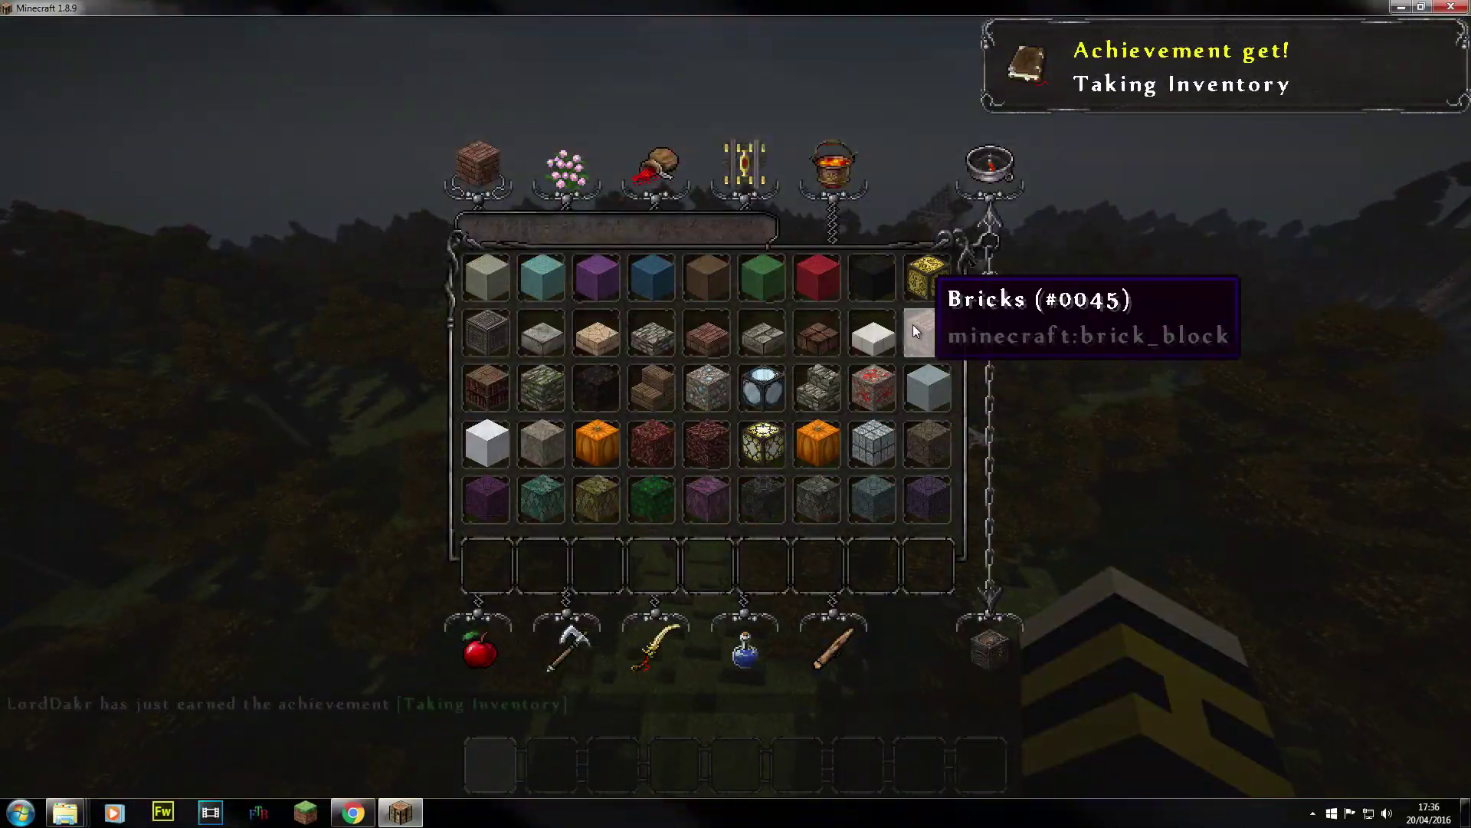
pyautogui.scroll(-12, 785, 370)
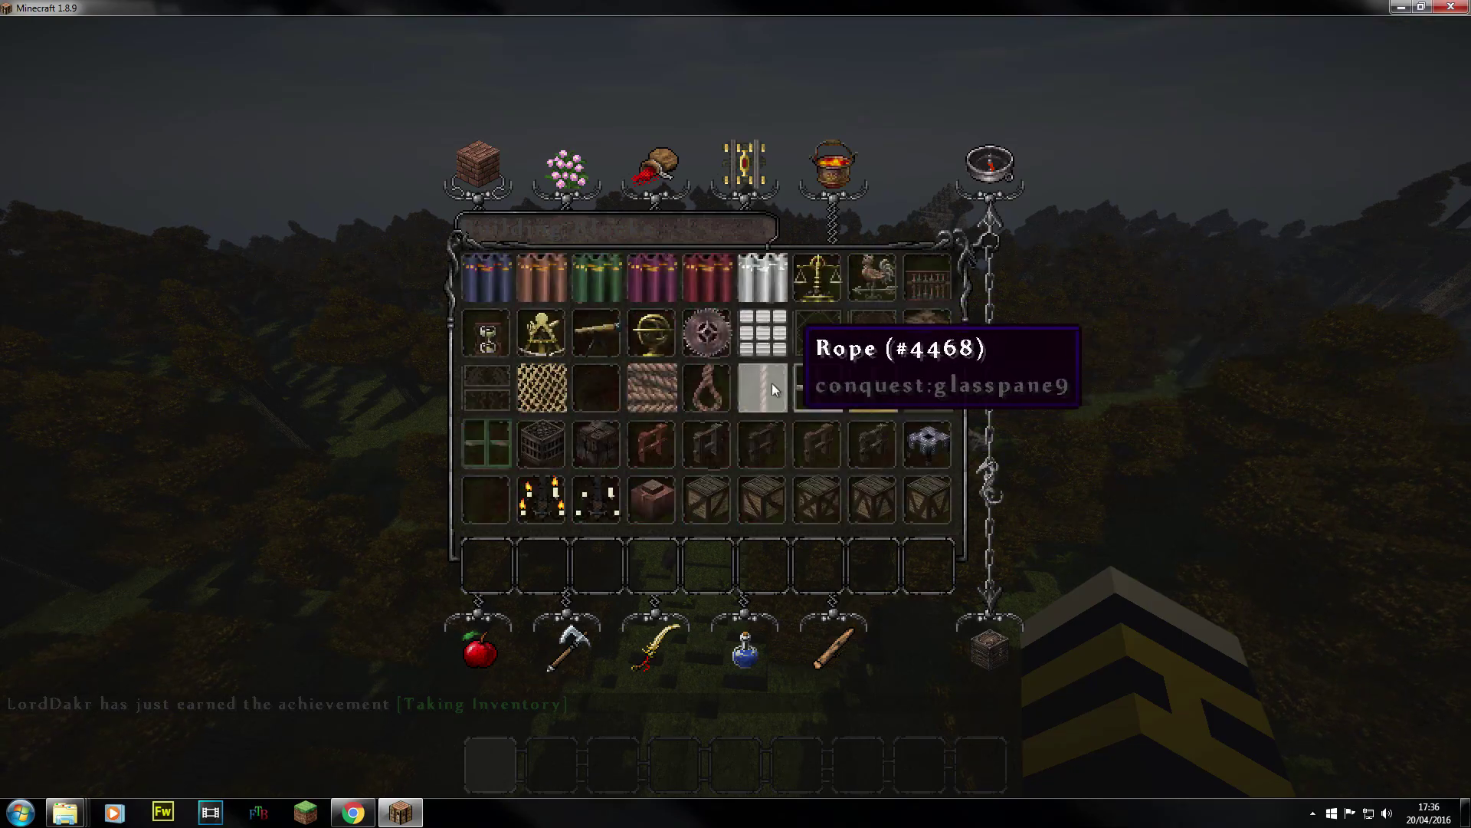
pyautogui.click(763, 280)
pyautogui.click(490, 564)
pyautogui.press('e')
# - Descend to the grassy clearing, view the white rabbit up close and place a row of White Curtain blocks on the grass
pyautogui.press('shift')
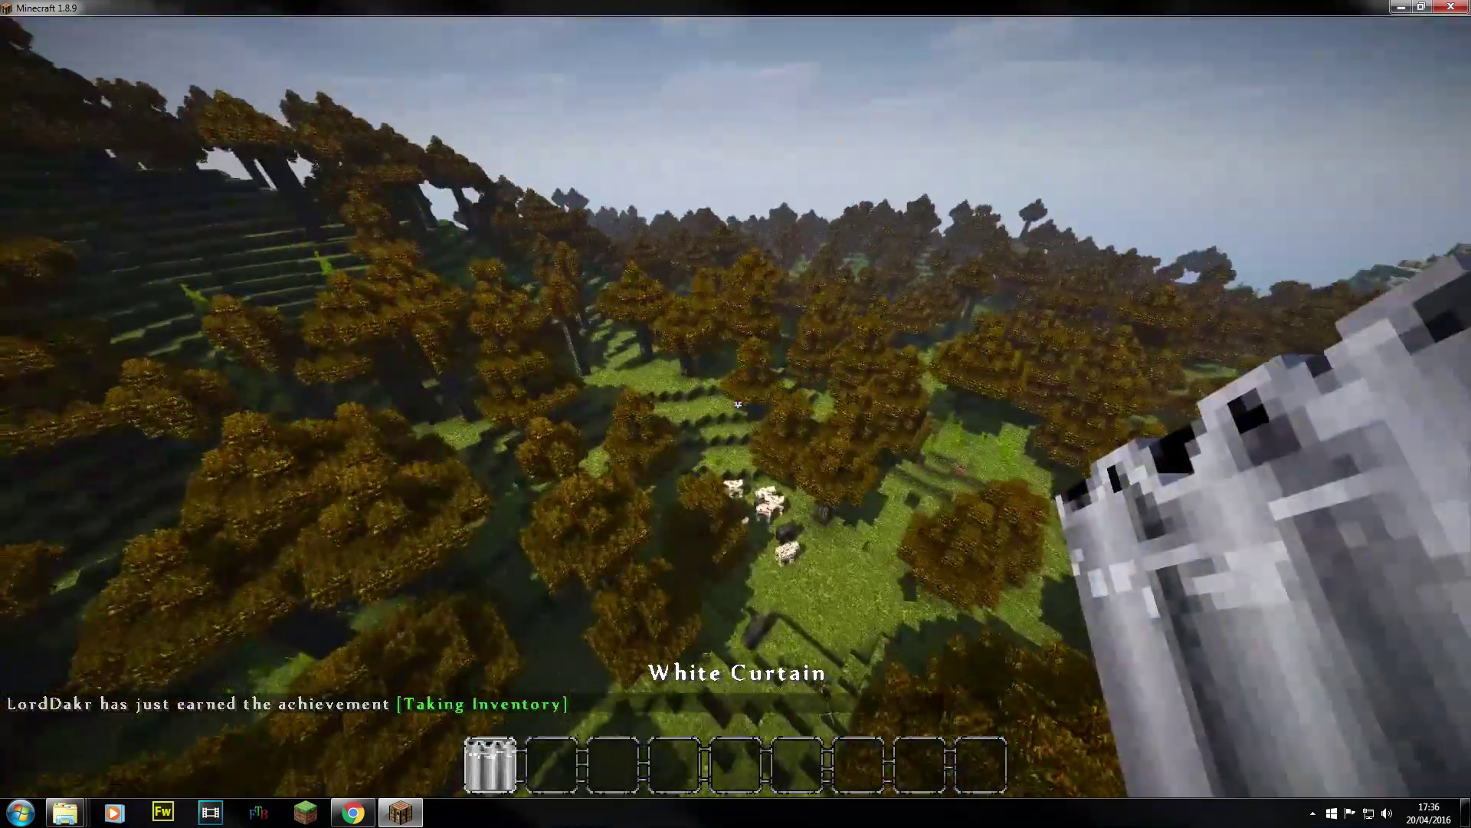
pyautogui.press('shift')
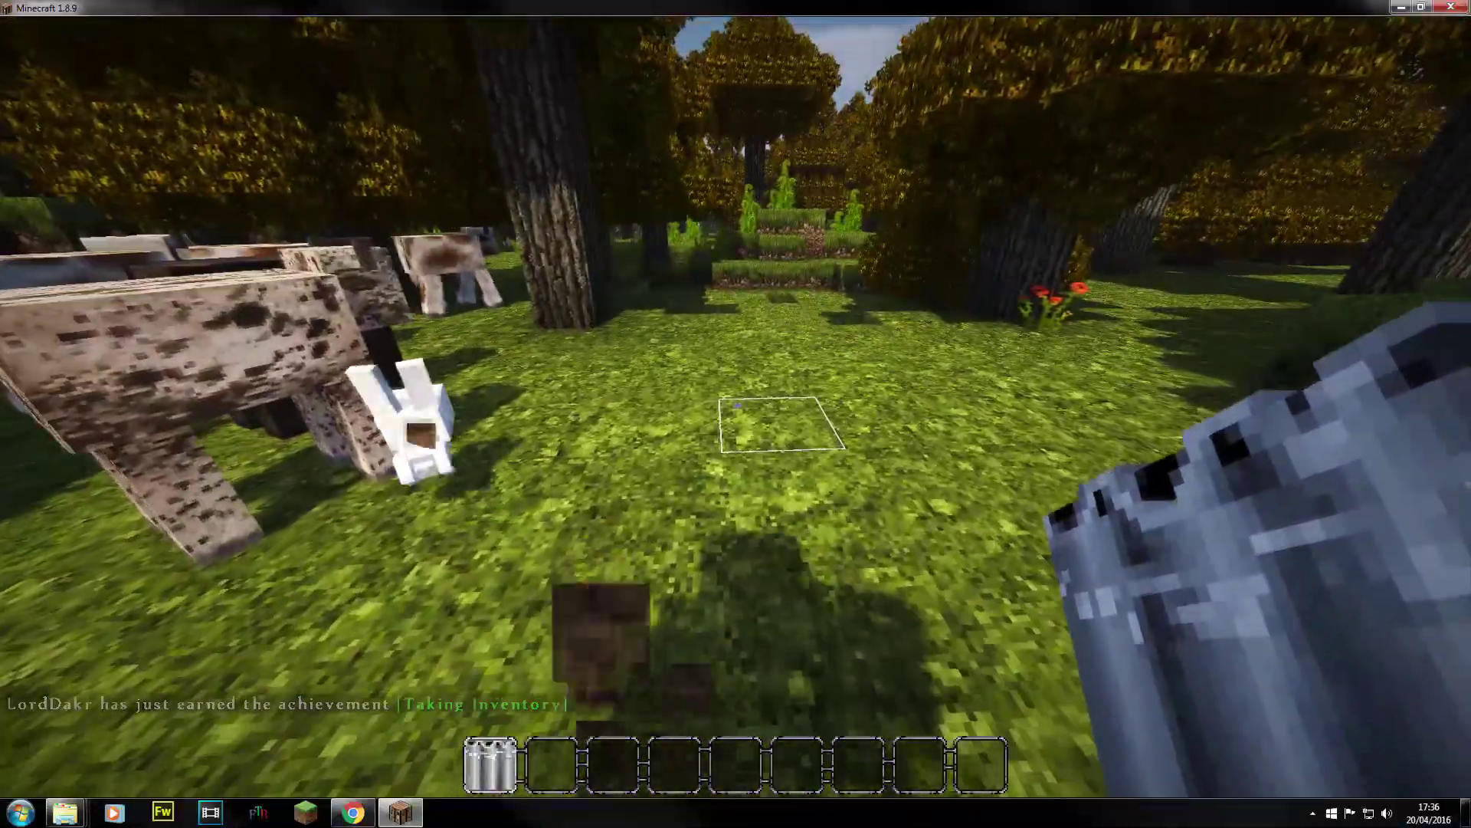
pyautogui.press('c')
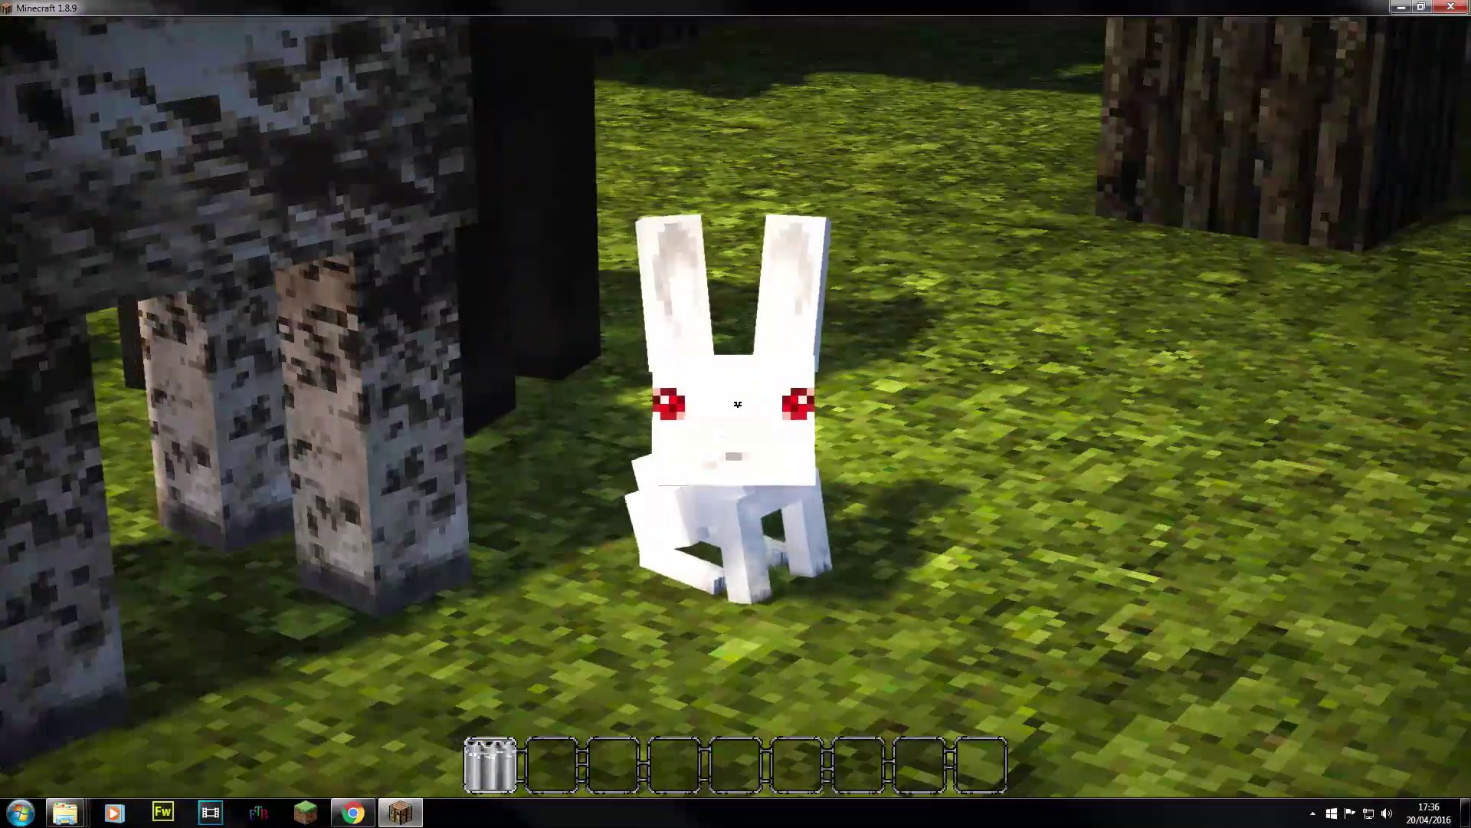
pyautogui.rightClick(736, 413)
pyautogui.rightClick(735, 414)
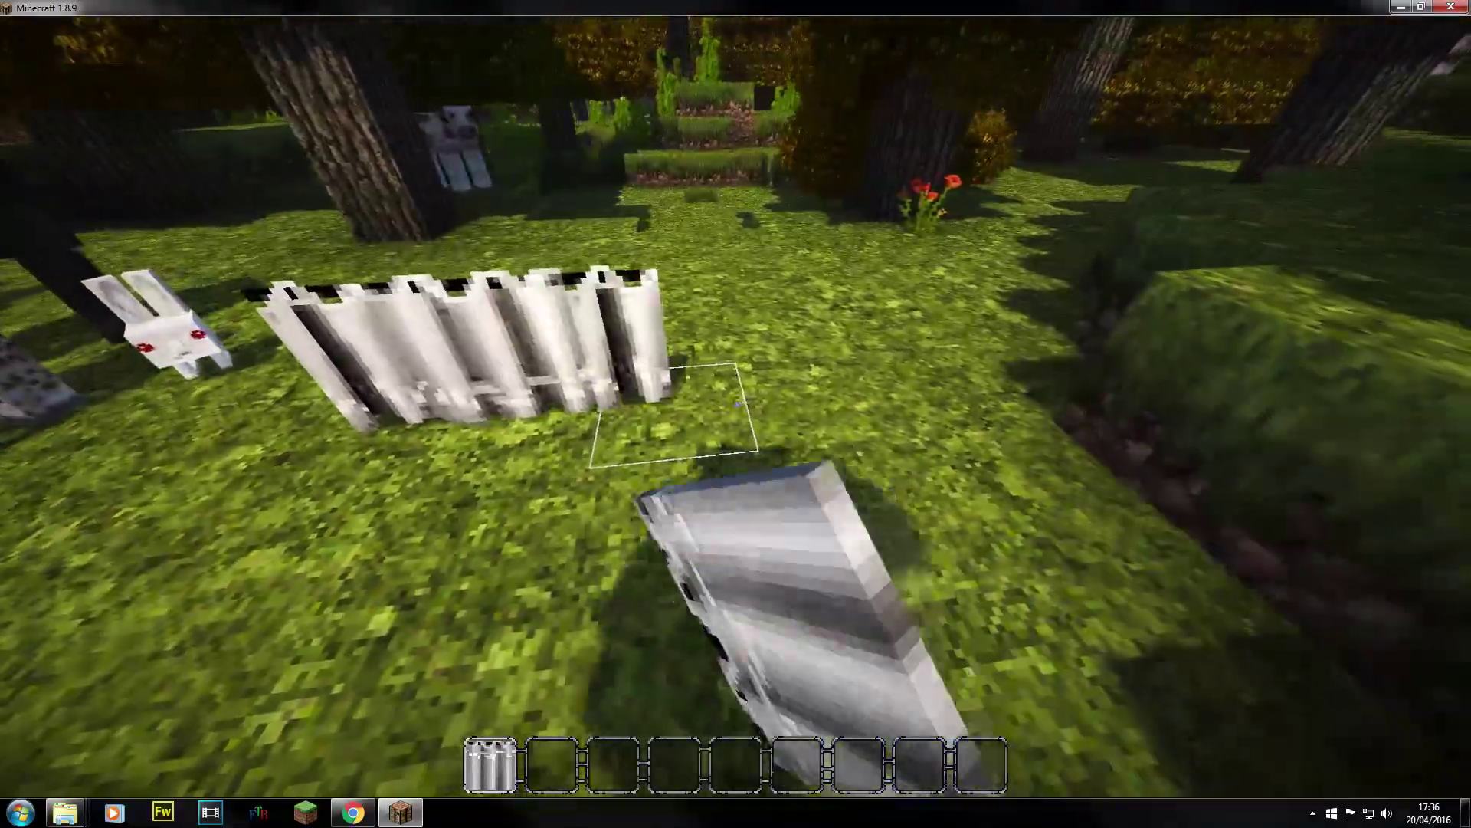
pyautogui.rightClick(736, 414)
pyautogui.rightClick(736, 414)
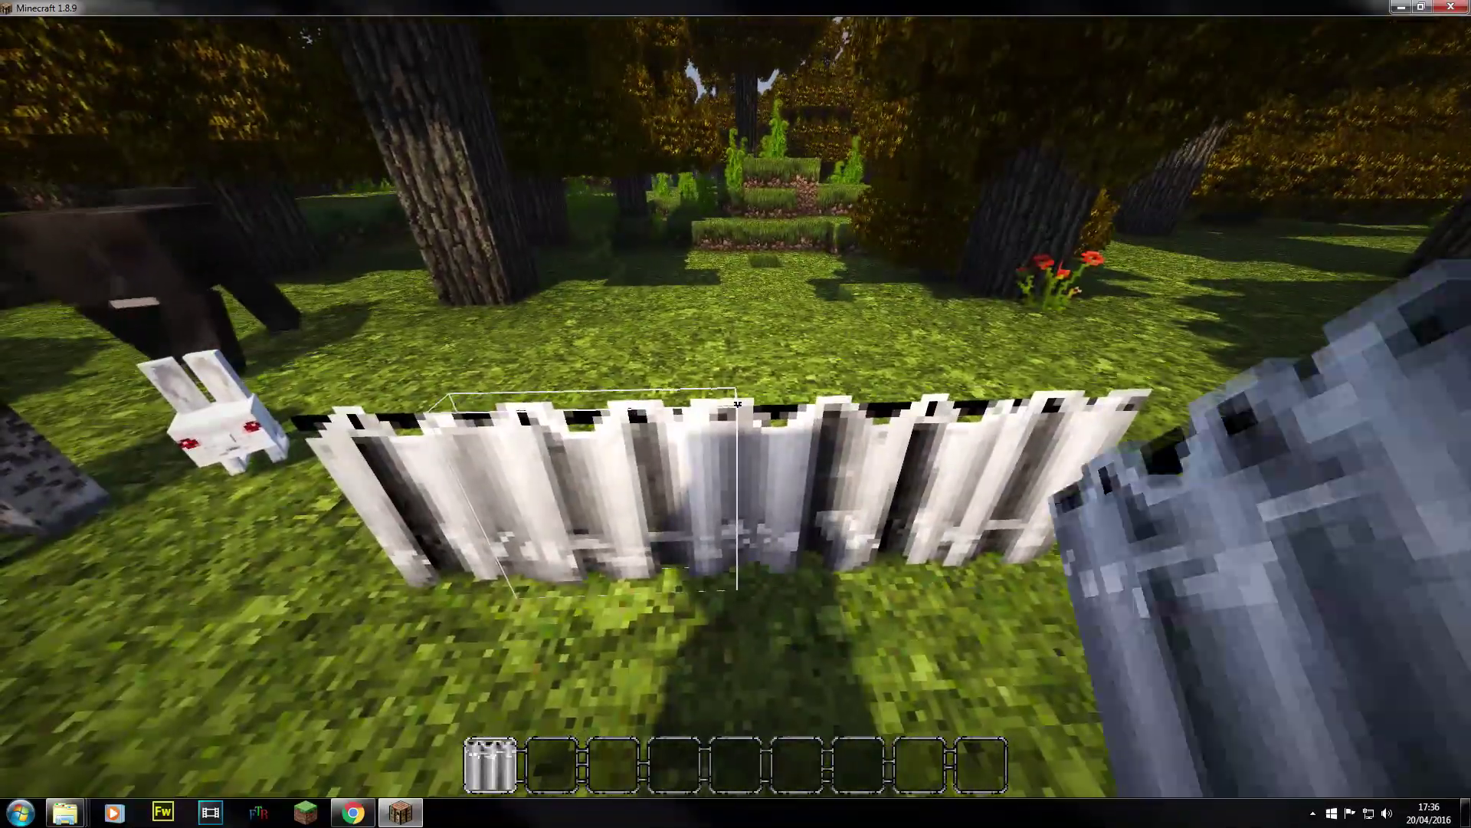
pyautogui.rightClick(737, 405)
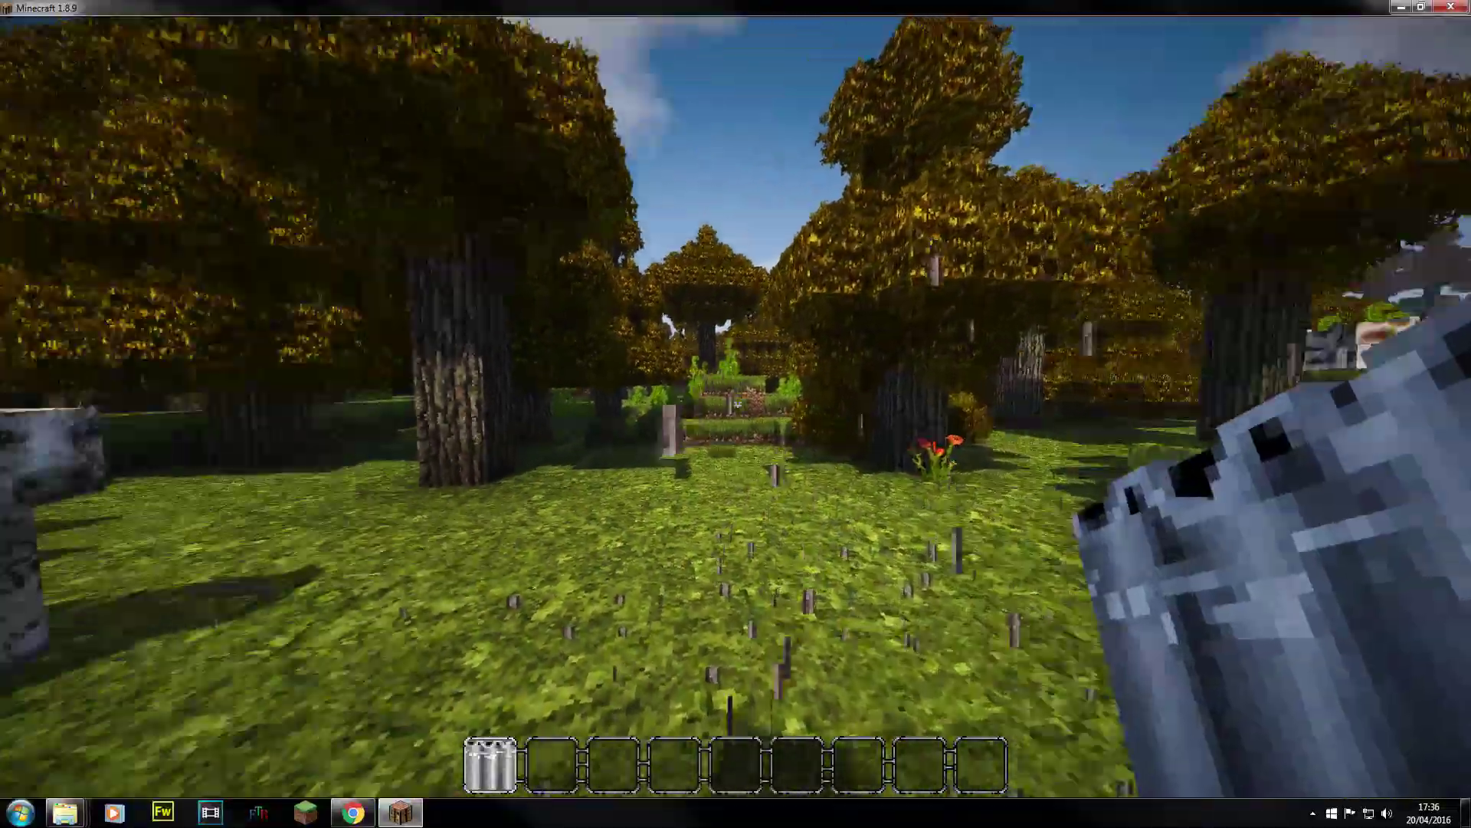
# - Search the creative inventory for "web" and put the third item of the third result row in the third hotbar slot
pyautogui.press('e')
pyautogui.scroll(-4, 486, 164)
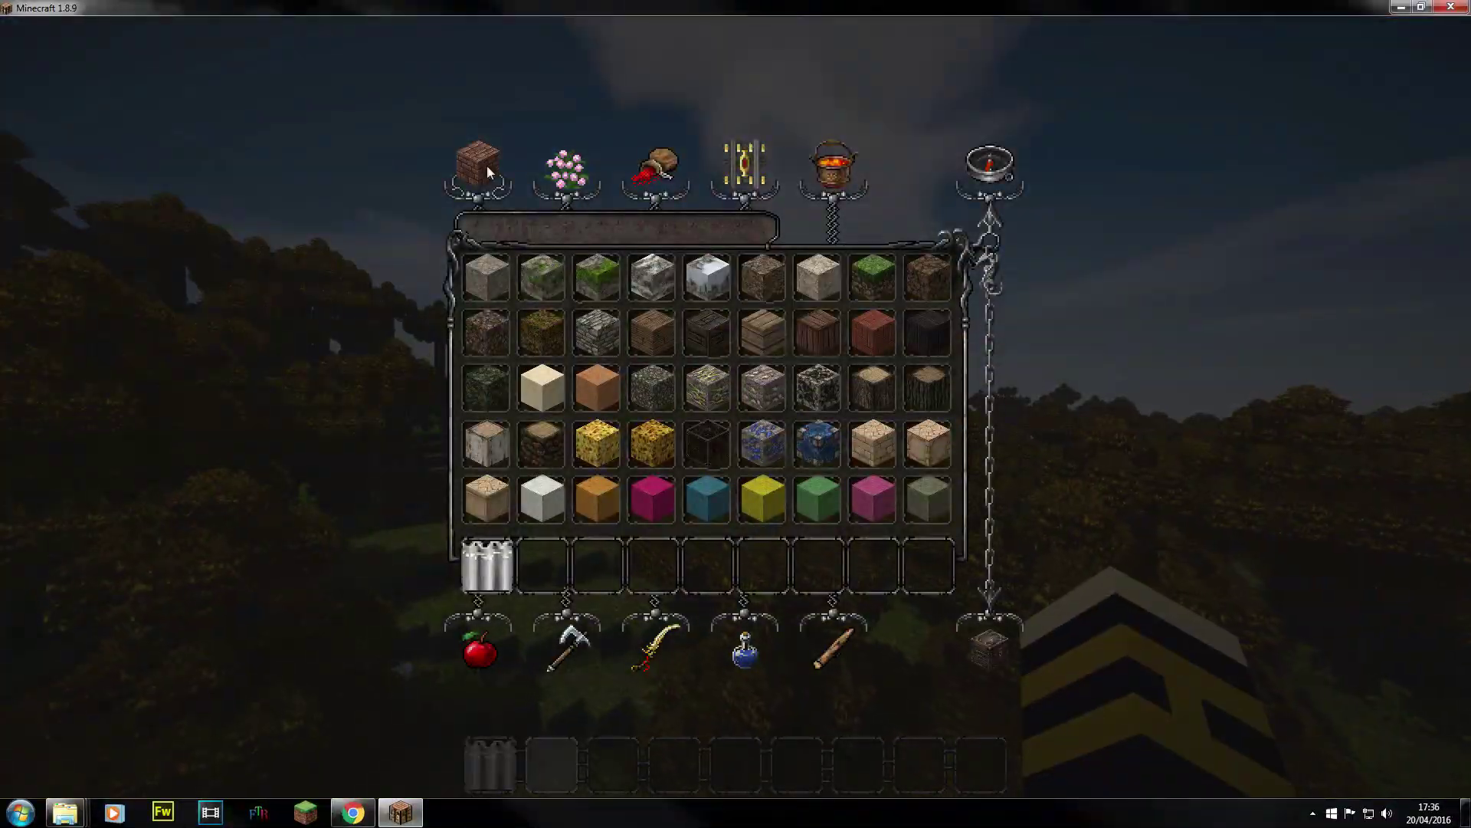
pyautogui.click(989, 161)
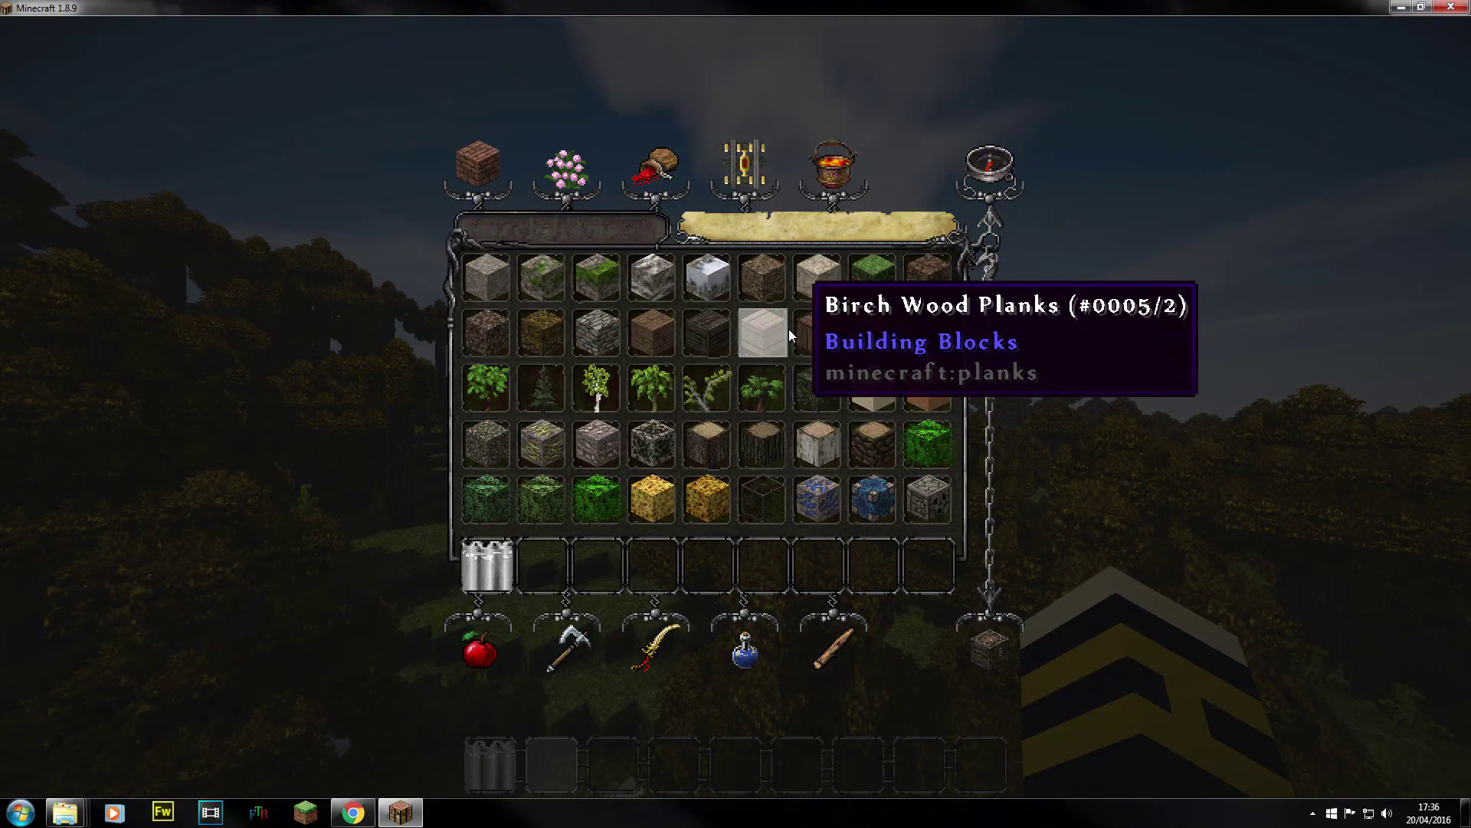
pyautogui.write('web')
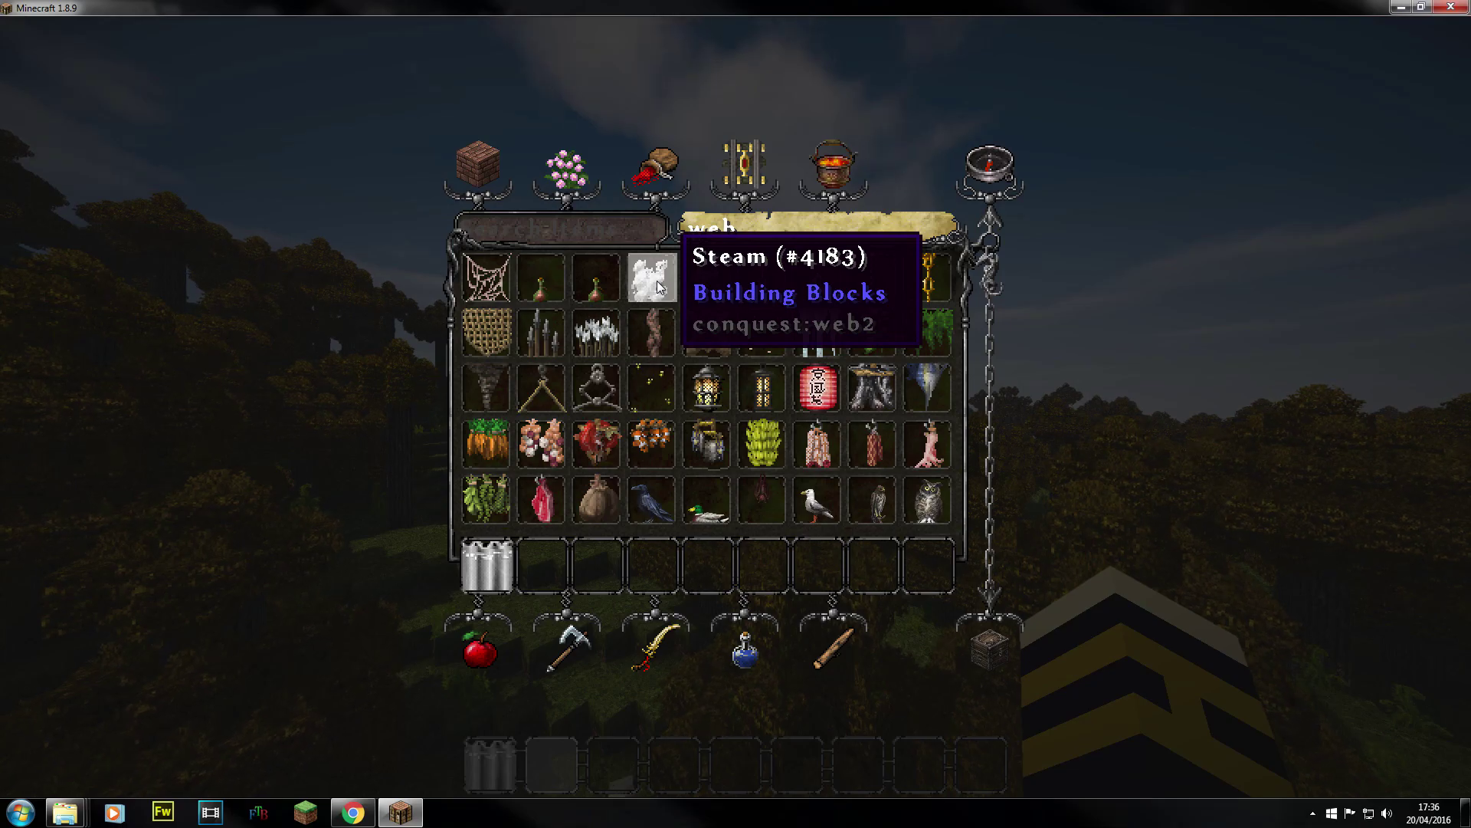
pyautogui.click(604, 381)
pyautogui.click(582, 559)
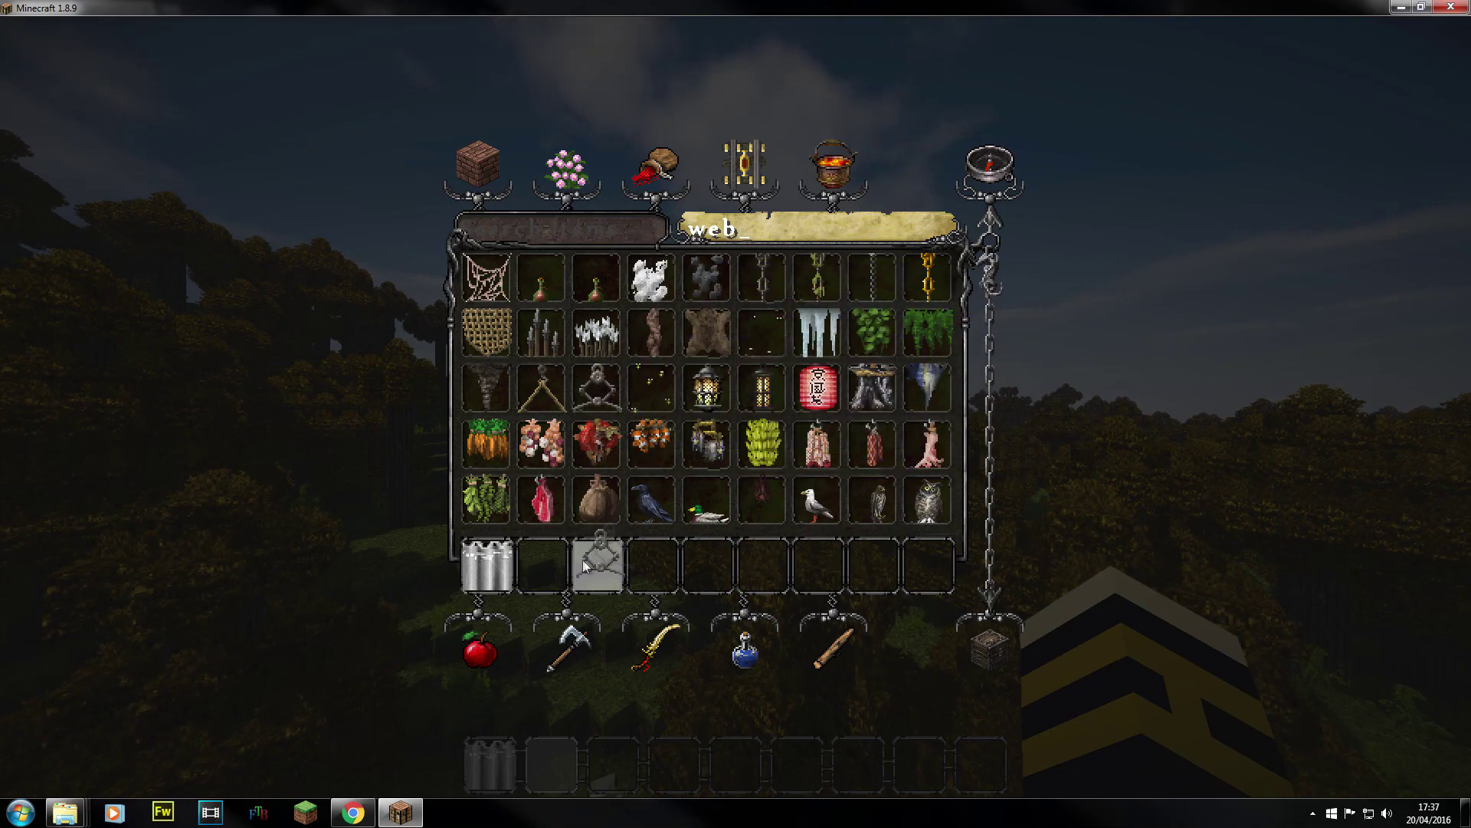
# - Fly down to the grassy clearing, place a Metal Hook on the grass edge and put the sack on top of it
pyautogui.press('Escape')
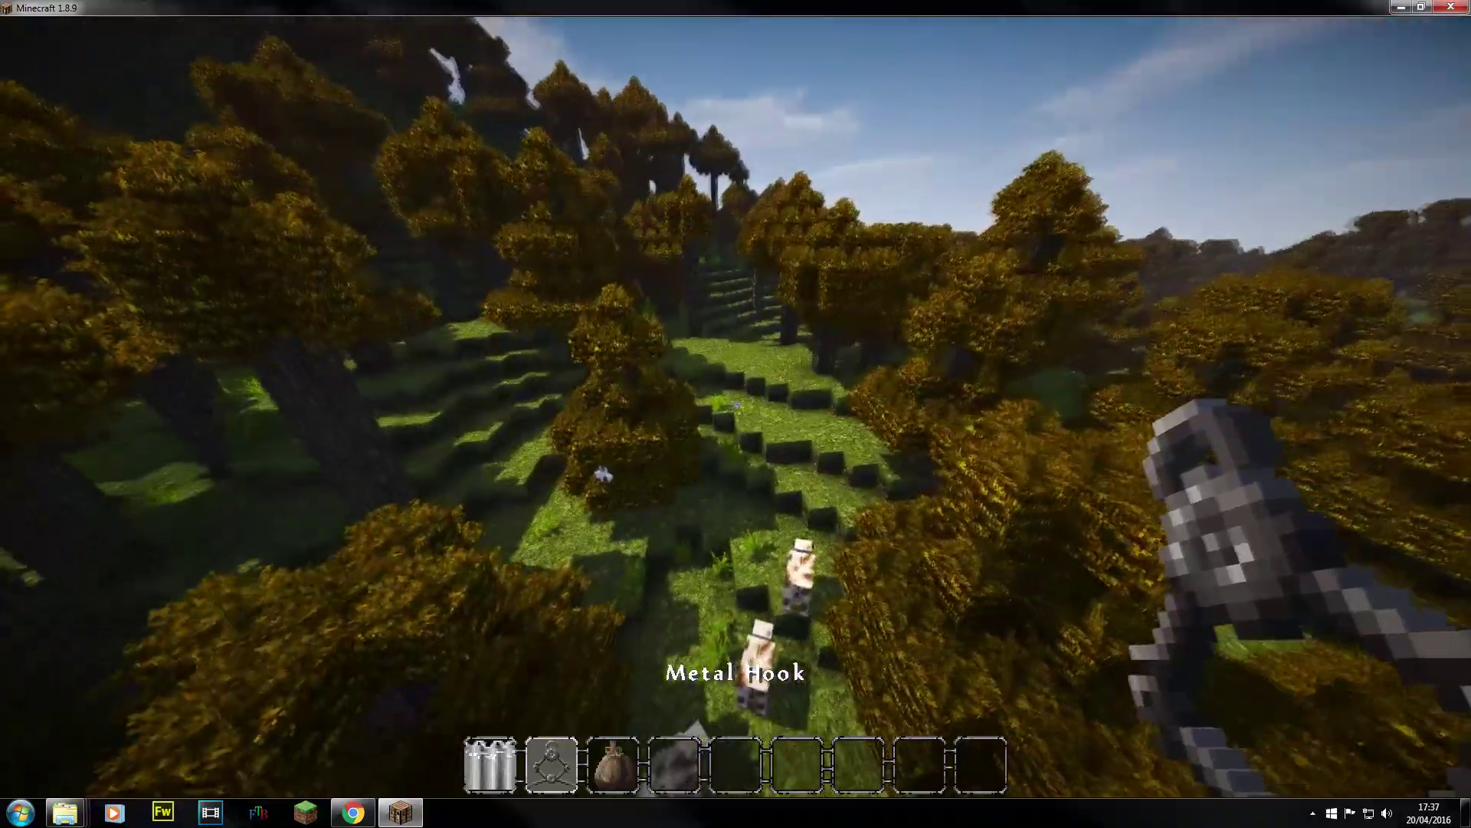
pyautogui.press('w')
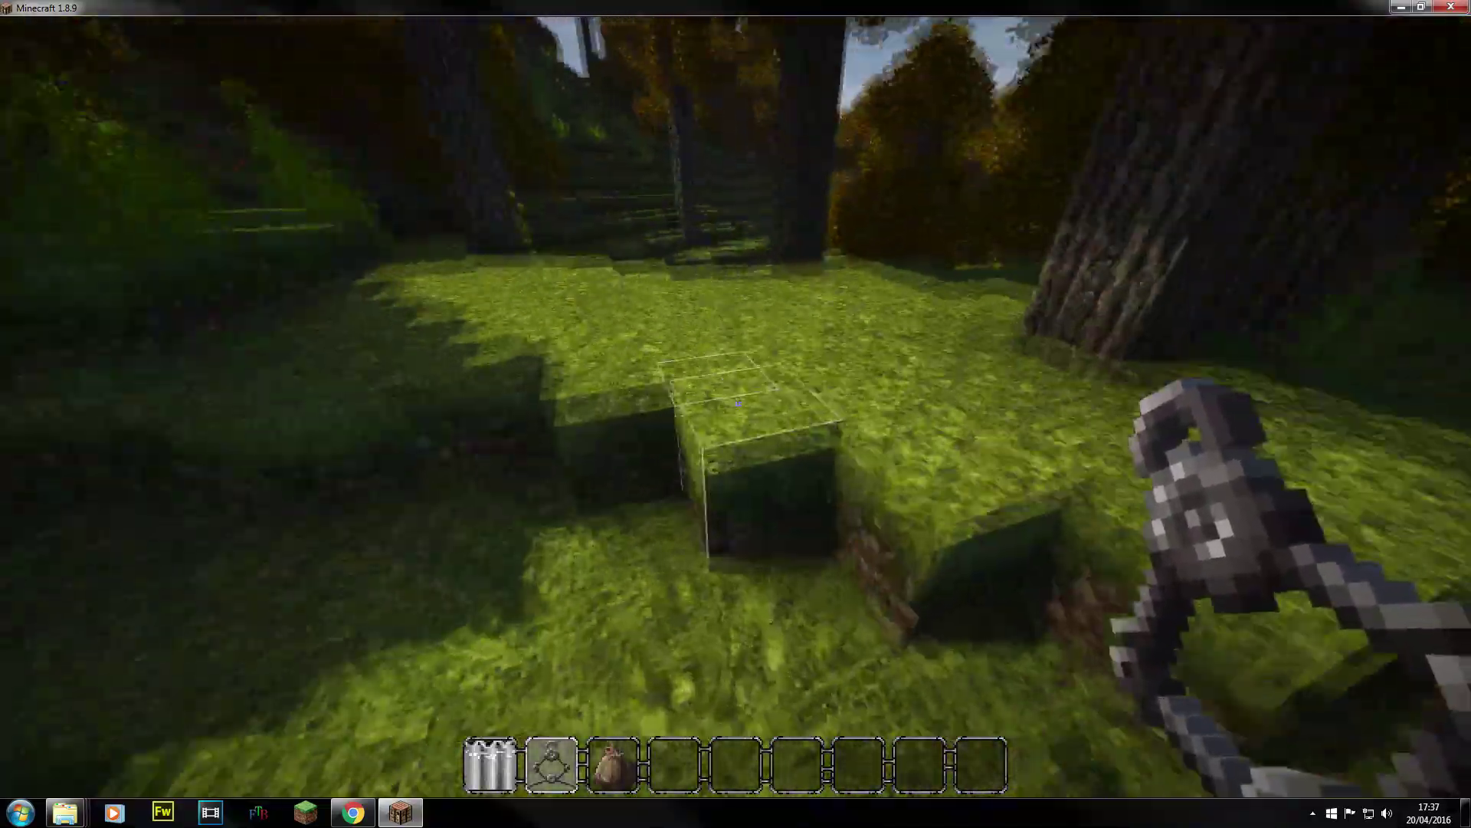
pyautogui.rightClick(738, 403)
pyautogui.scroll(-1, 738, 402)
pyautogui.rightClick(738, 402)
pyautogui.scroll(-1, 739, 402)
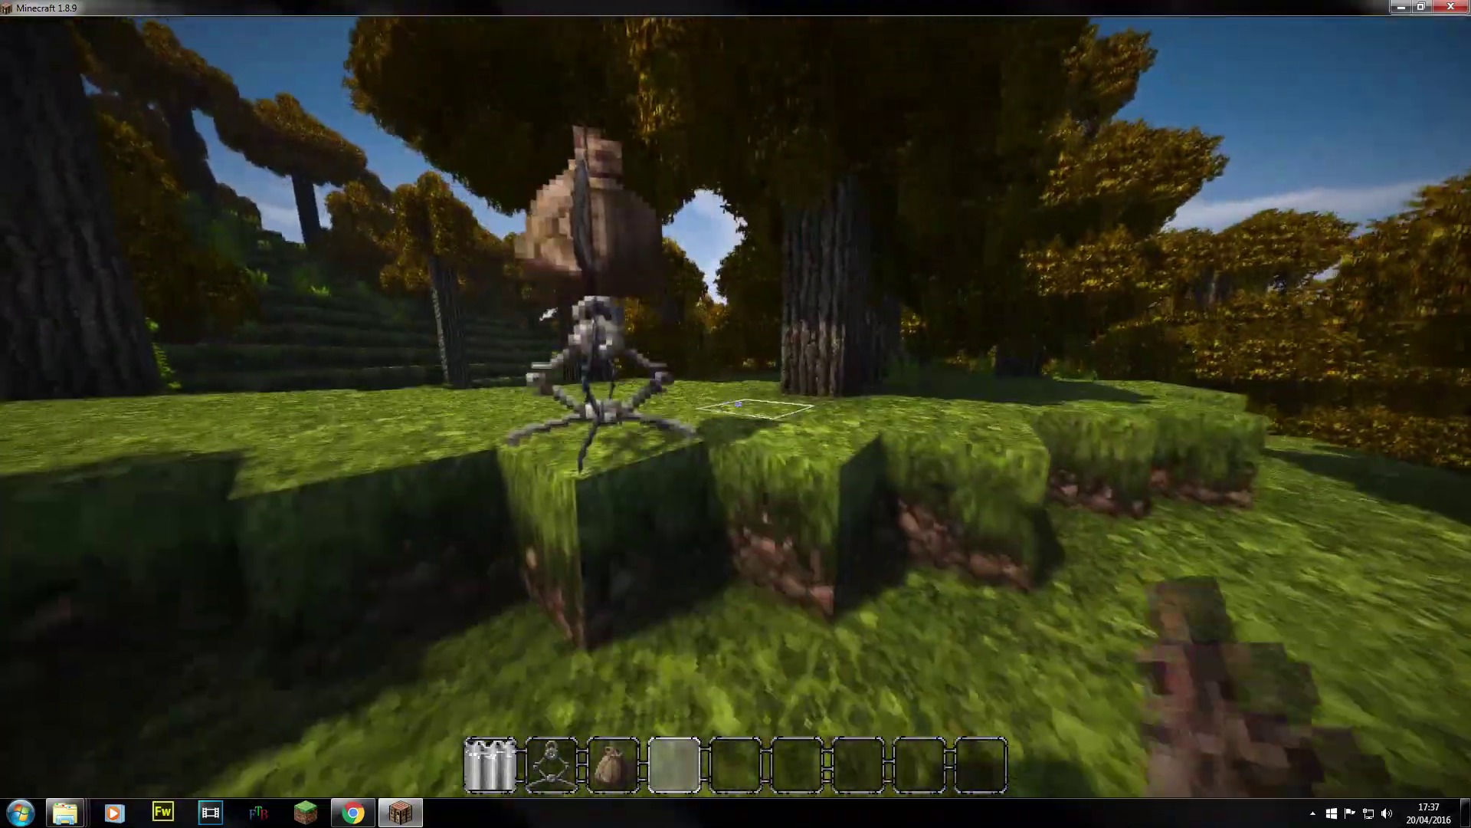
# - Search the creative inventory for "chess" and clear the search text
pyautogui.press('e')
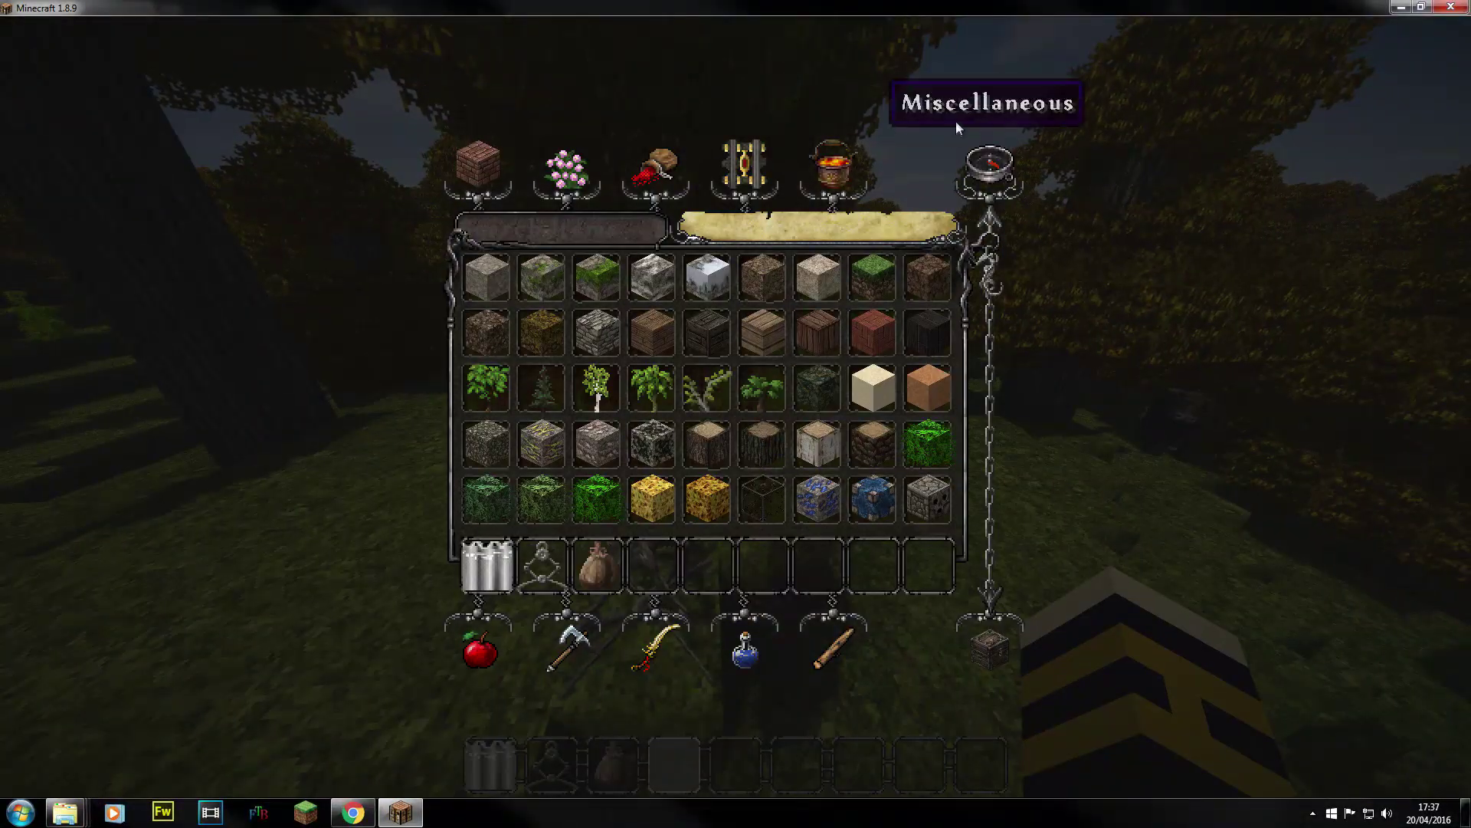
pyautogui.click(813, 233)
pyautogui.write('chess')
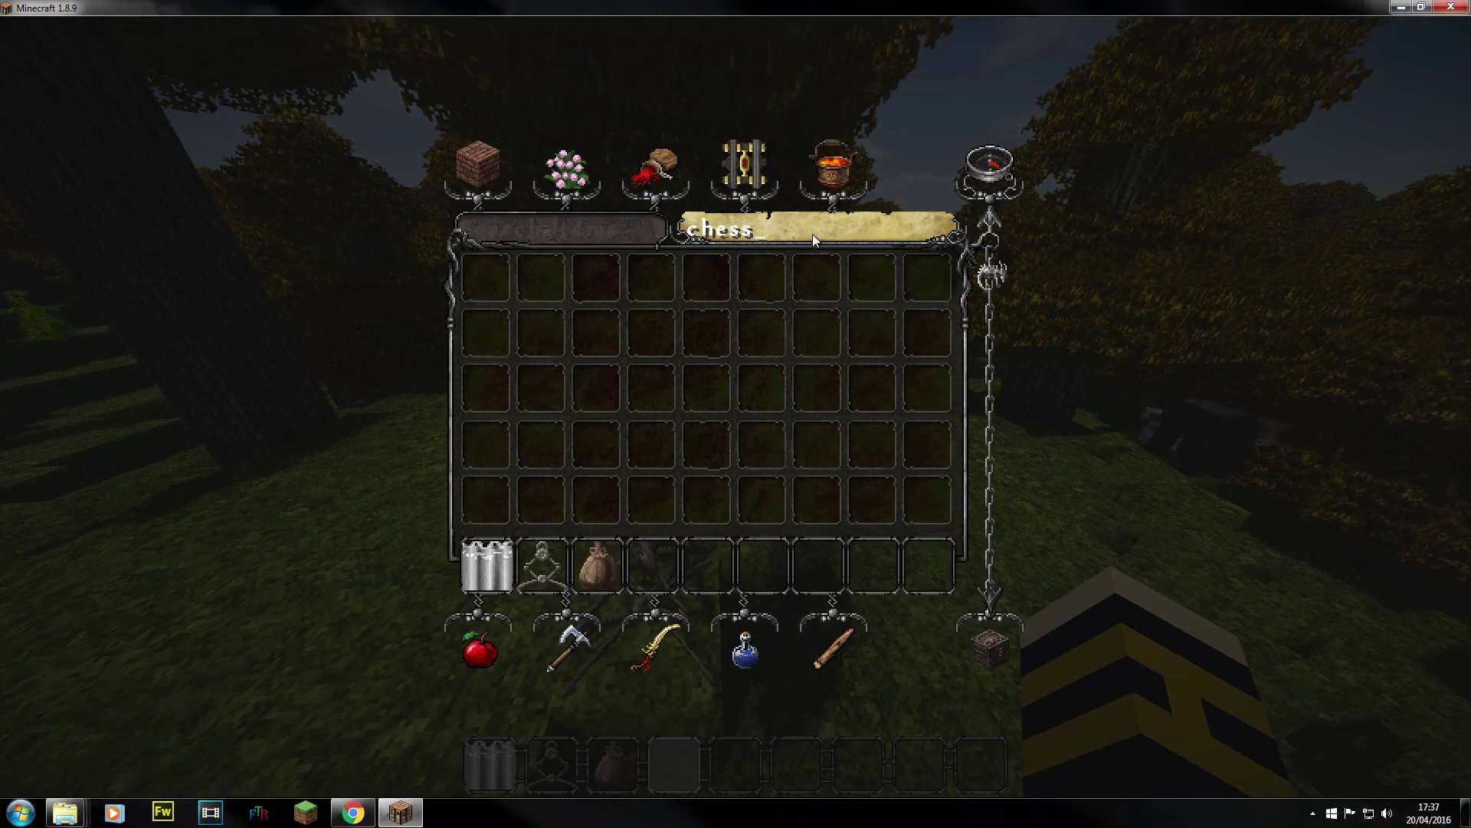
pyautogui.press('BackSpace')
pyautogui.press('BackSpace')
pyautogui.press('BackSpace')
pyautogui.press('BackSpace')
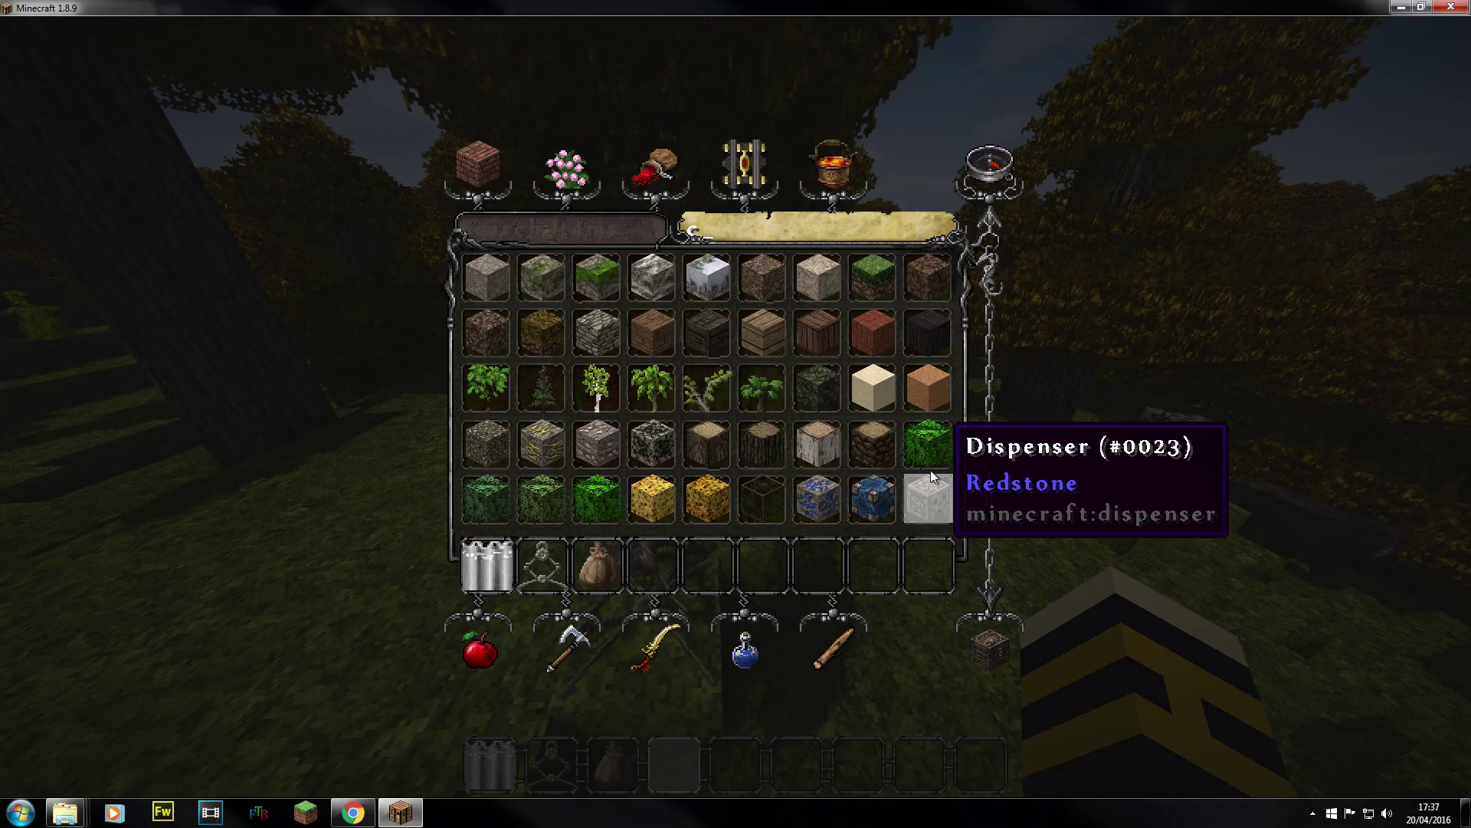
# - Search for "press", put the Checkerboard in the fourth hotbar slot and place it on top of the Metal Hook as a tabletop
pyautogui.write('press')
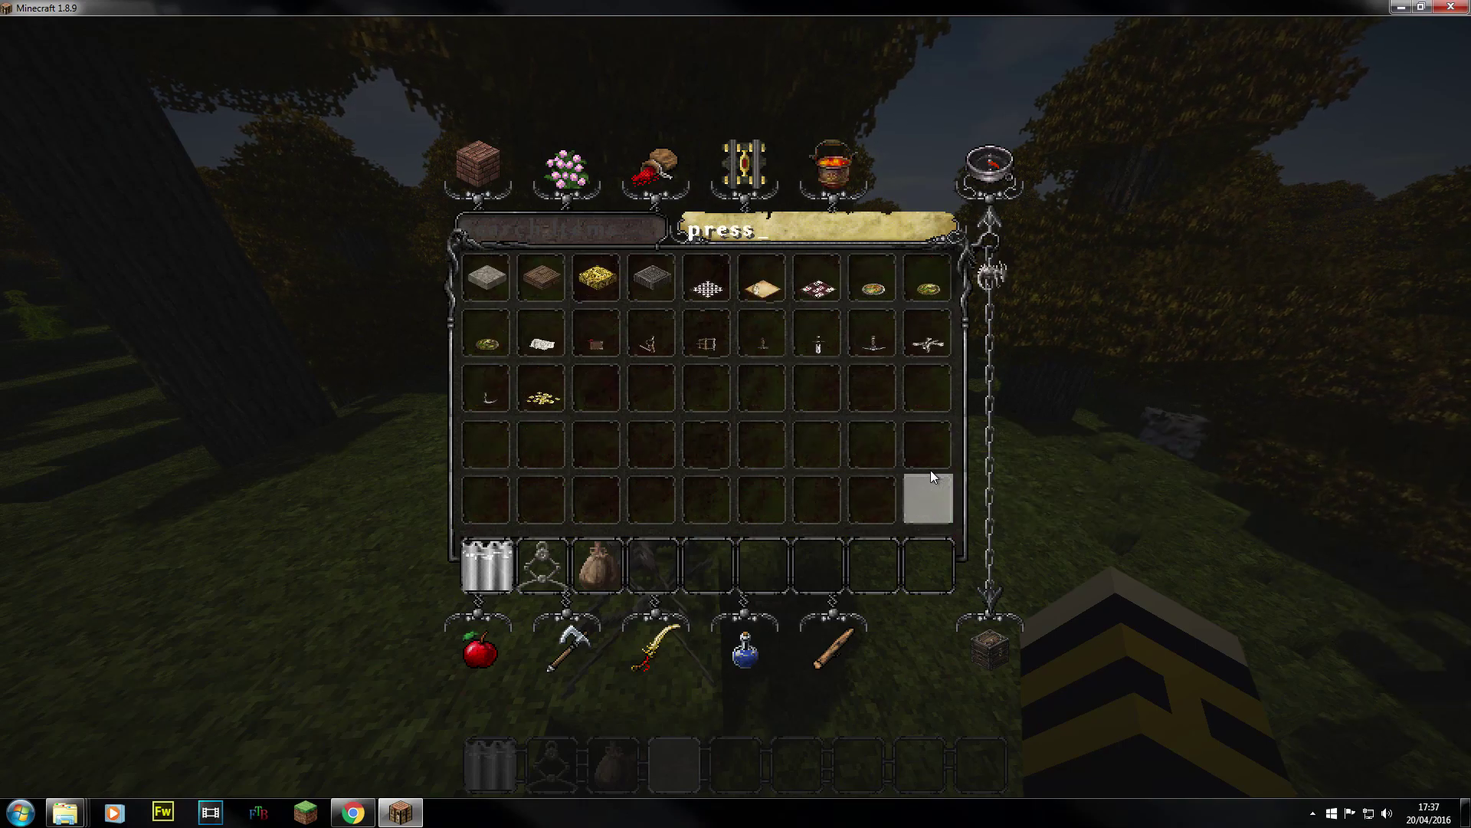
pyautogui.click(706, 280)
pyautogui.click(655, 569)
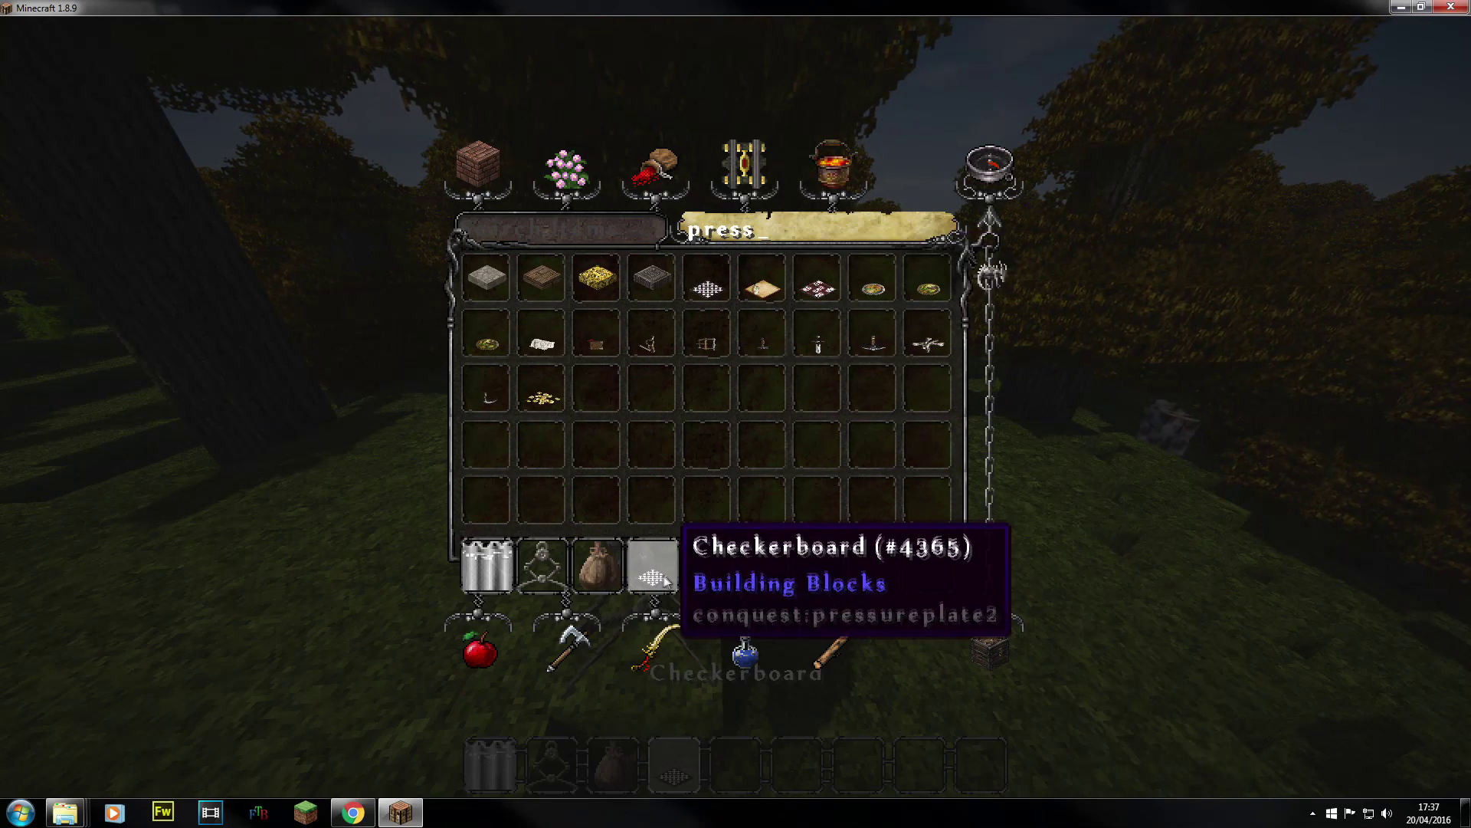
pyautogui.press('Escape')
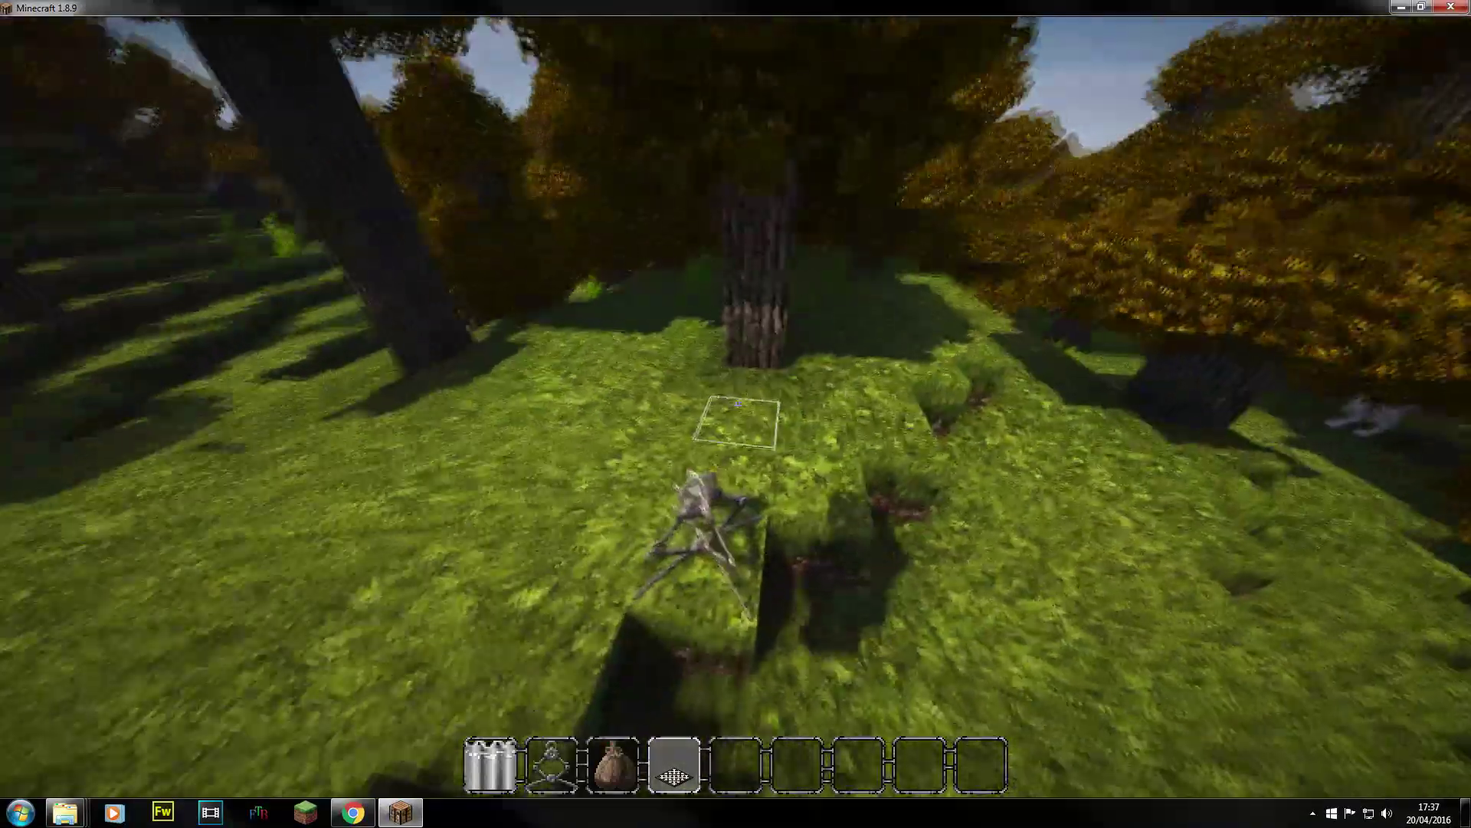
pyautogui.rightClick(738, 403)
pyautogui.press('6')
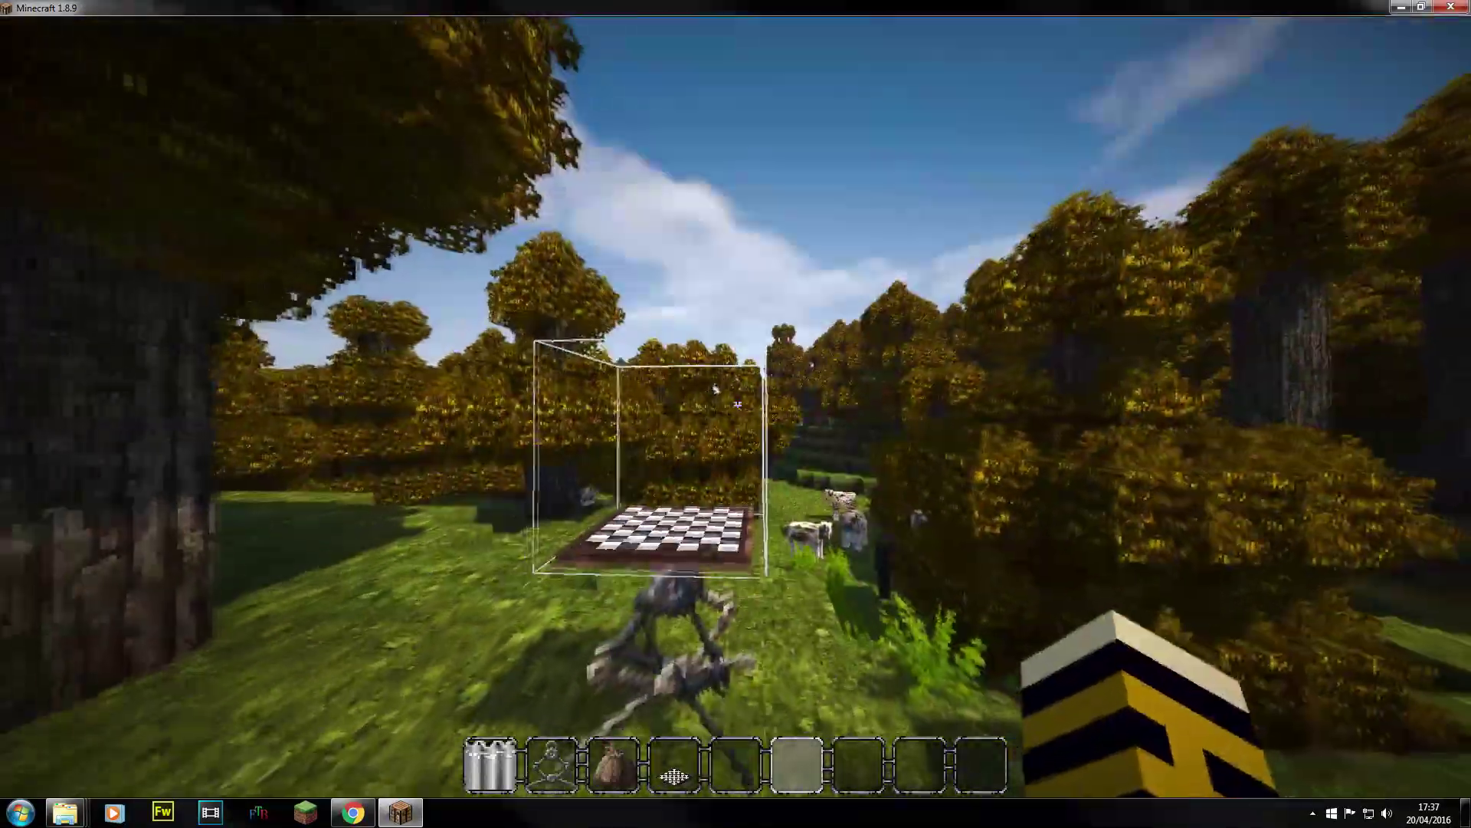
# - Search the creative inventory for "slab", put the green cushioned slab in the fifth hotbar slot and place two beside the checkerboard table
pyautogui.press('e')
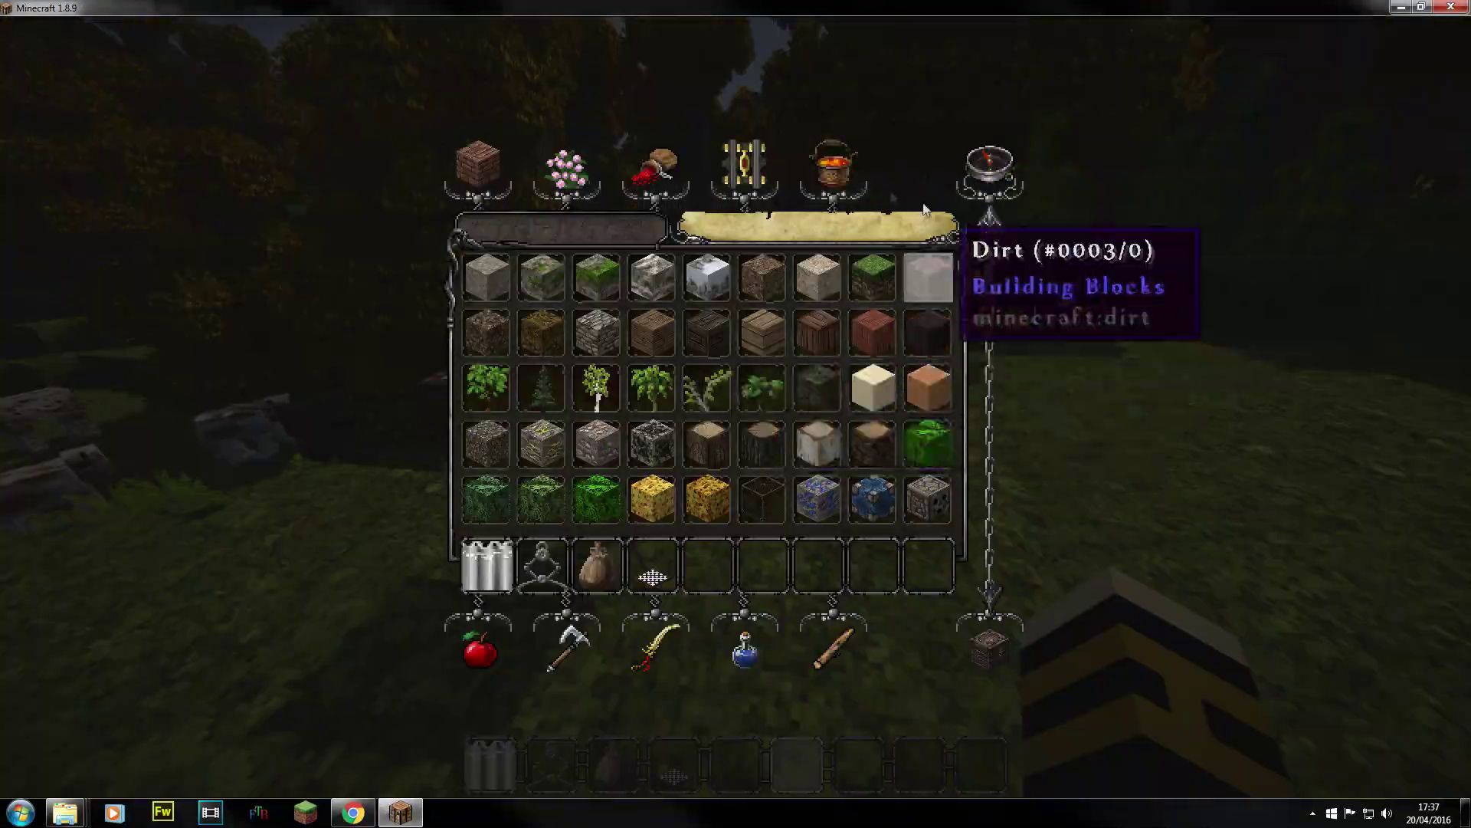
pyautogui.write('slab')
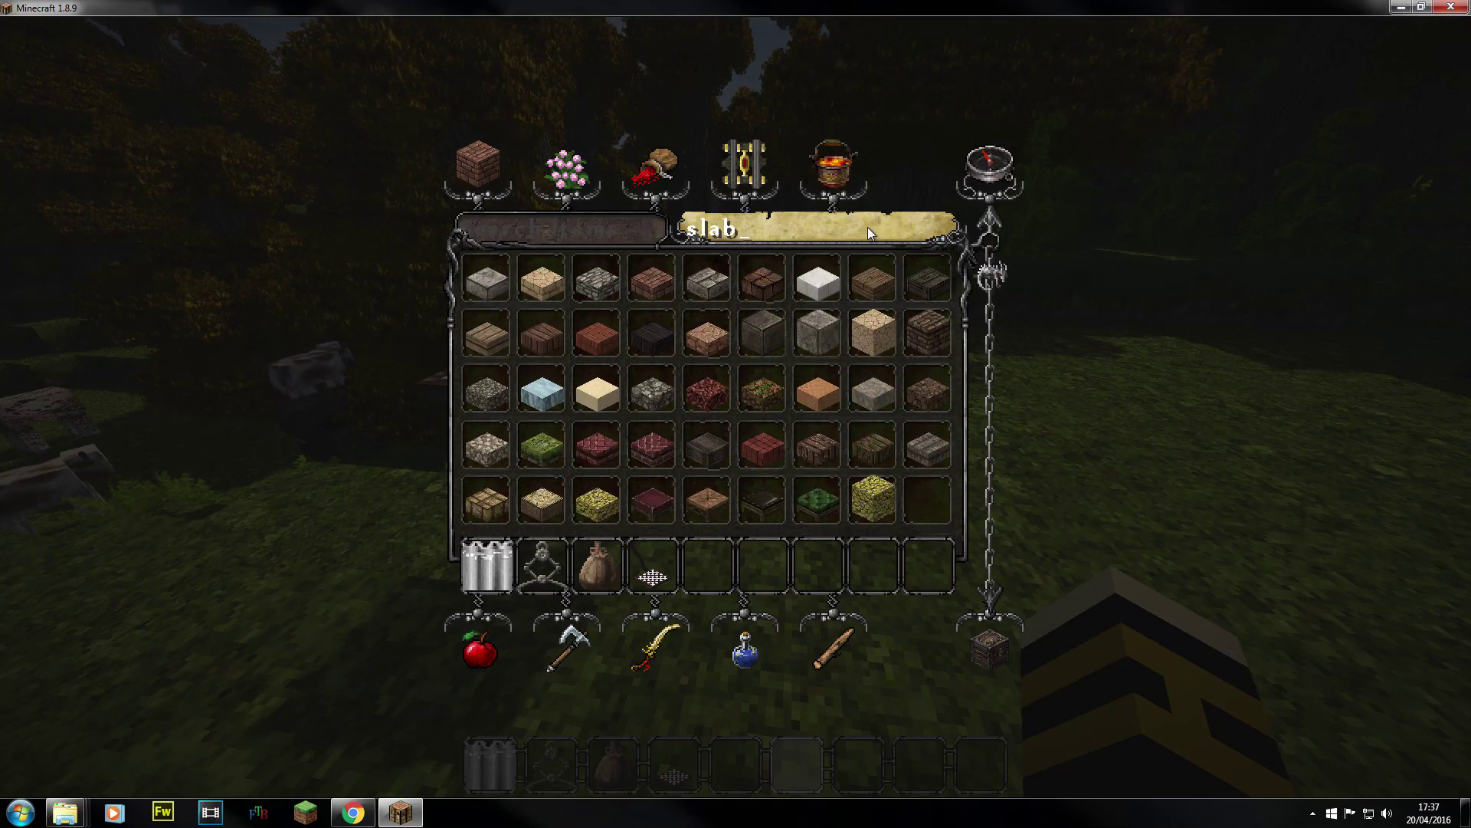
pyautogui.write('5e')
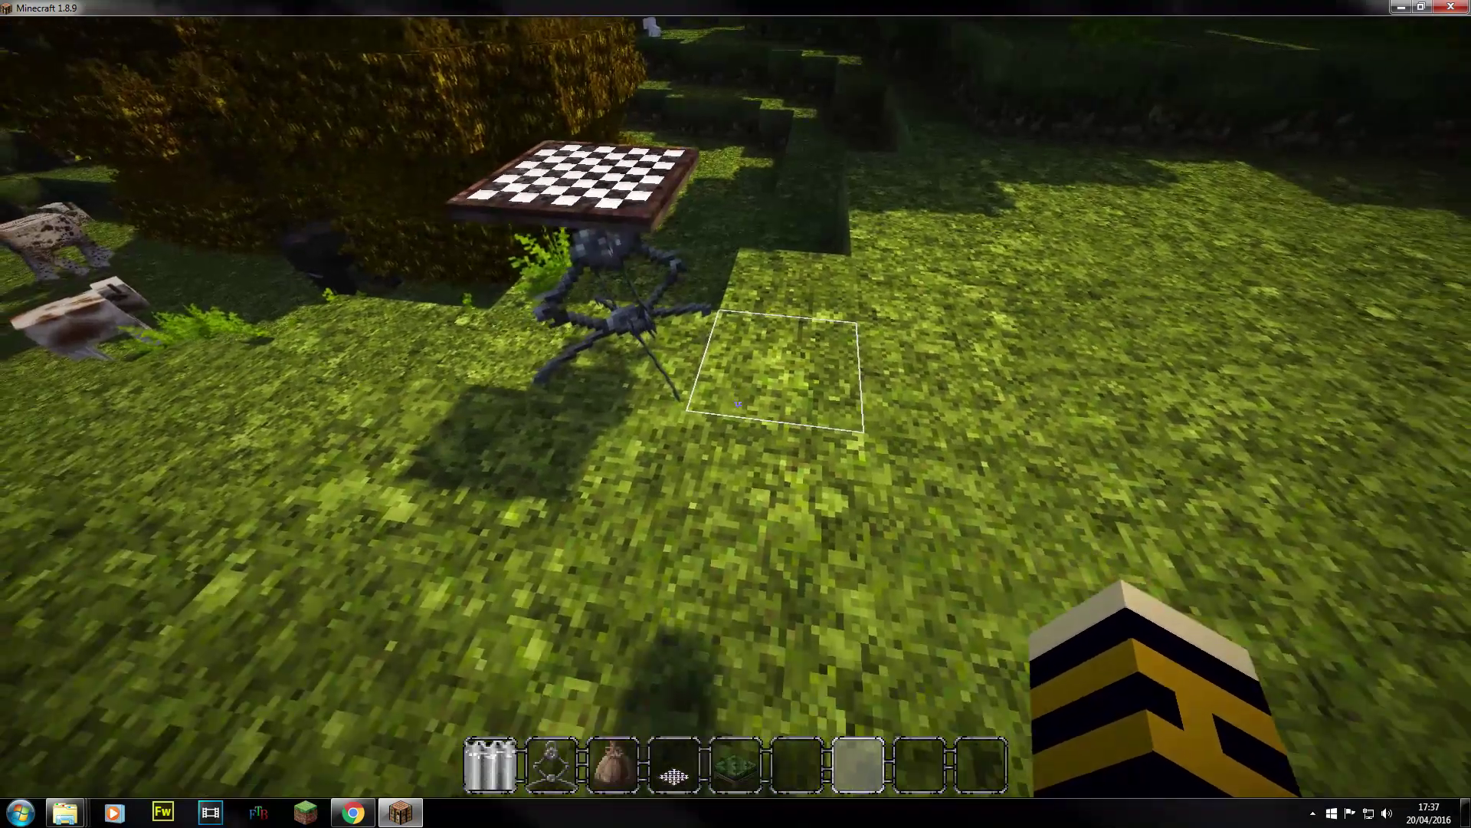
pyautogui.write('5')
pyautogui.rightClick(736, 413)
pyautogui.rightClick(736, 414)
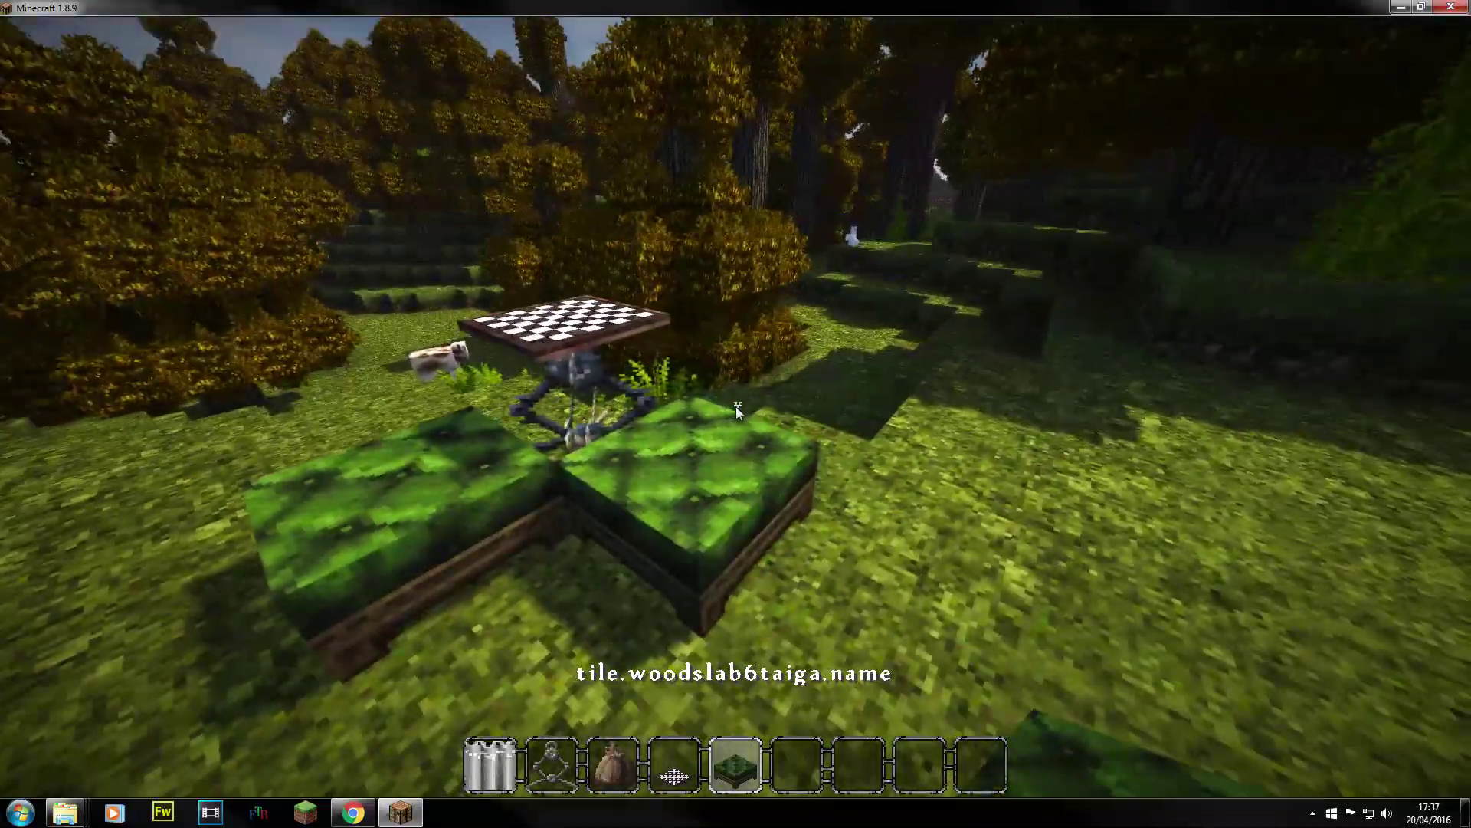
# - Put the Wooden Board Trapdoor from the redstone items in the sixth hotbar slot and stand one upright against a green slab
pyautogui.press('e')
pyautogui.click(661, 161)
pyautogui.press('6')
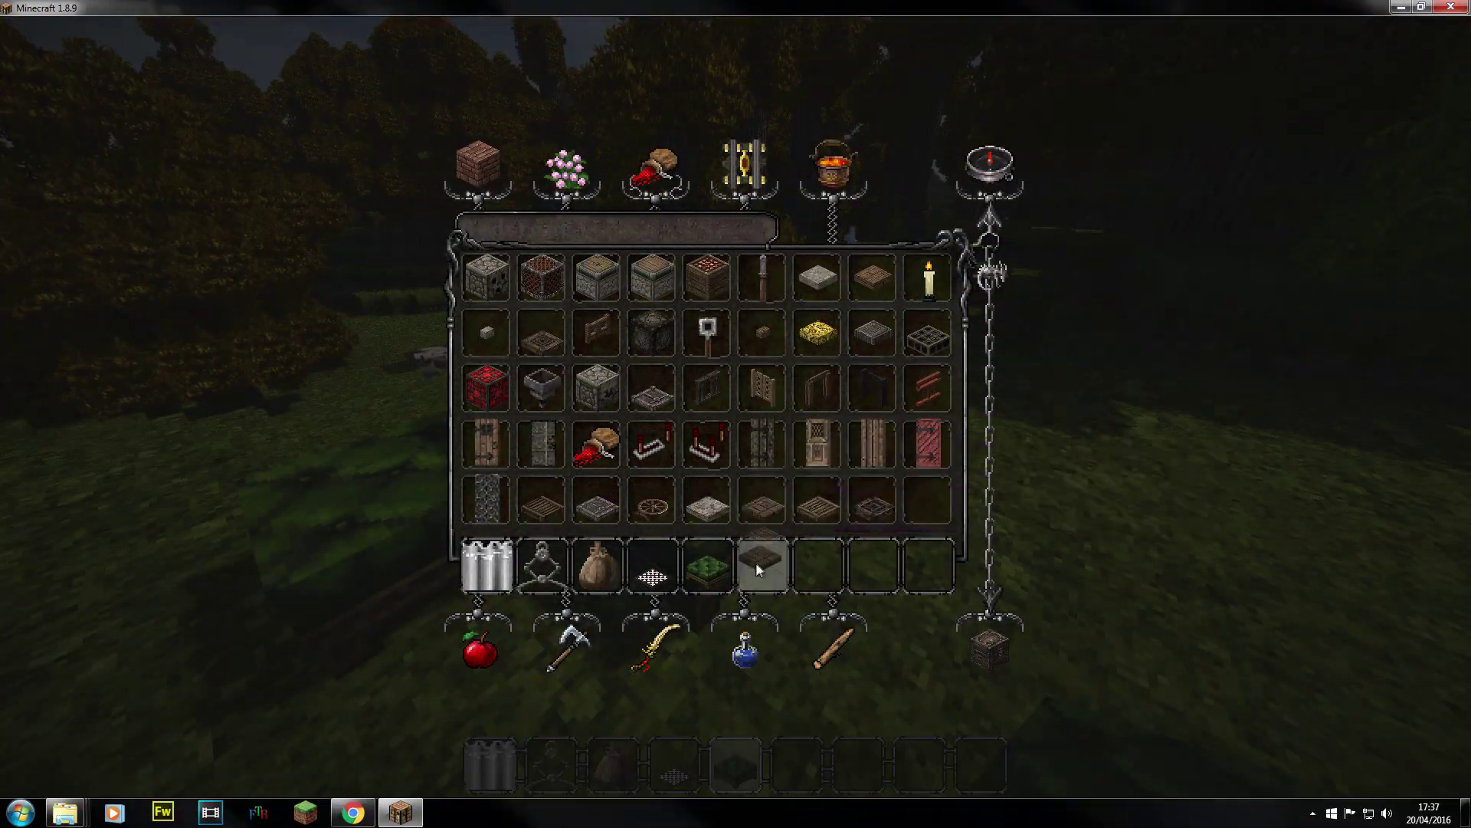
pyautogui.press('e')
pyautogui.press('6')
pyautogui.rightClick(736, 414)
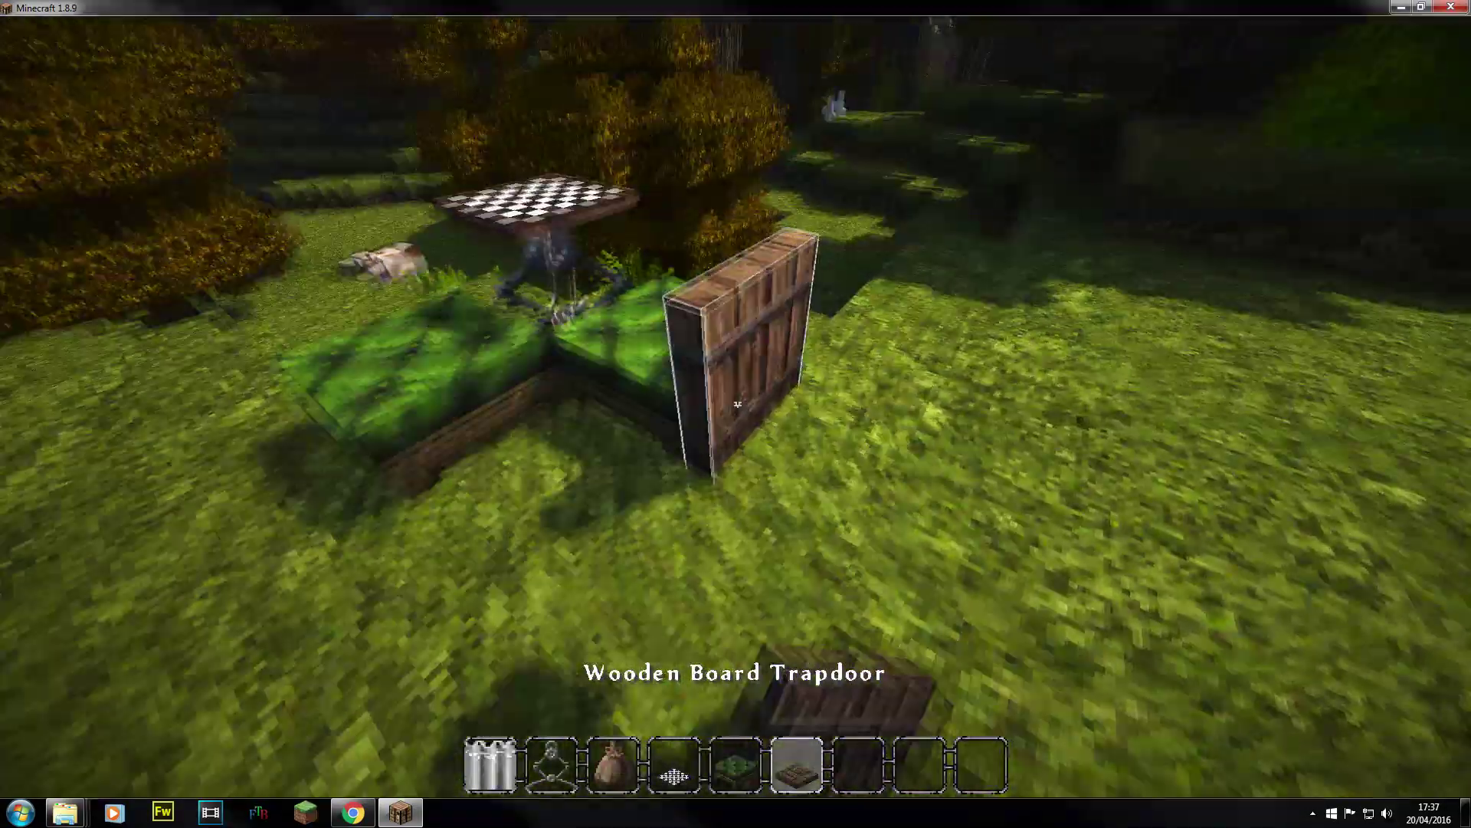
# - Build two-high backrests of upright Wooden Board Trapdoors behind the green seats, using extra slabs above them as temporary support
pyautogui.press('5')
pyautogui.press('6')
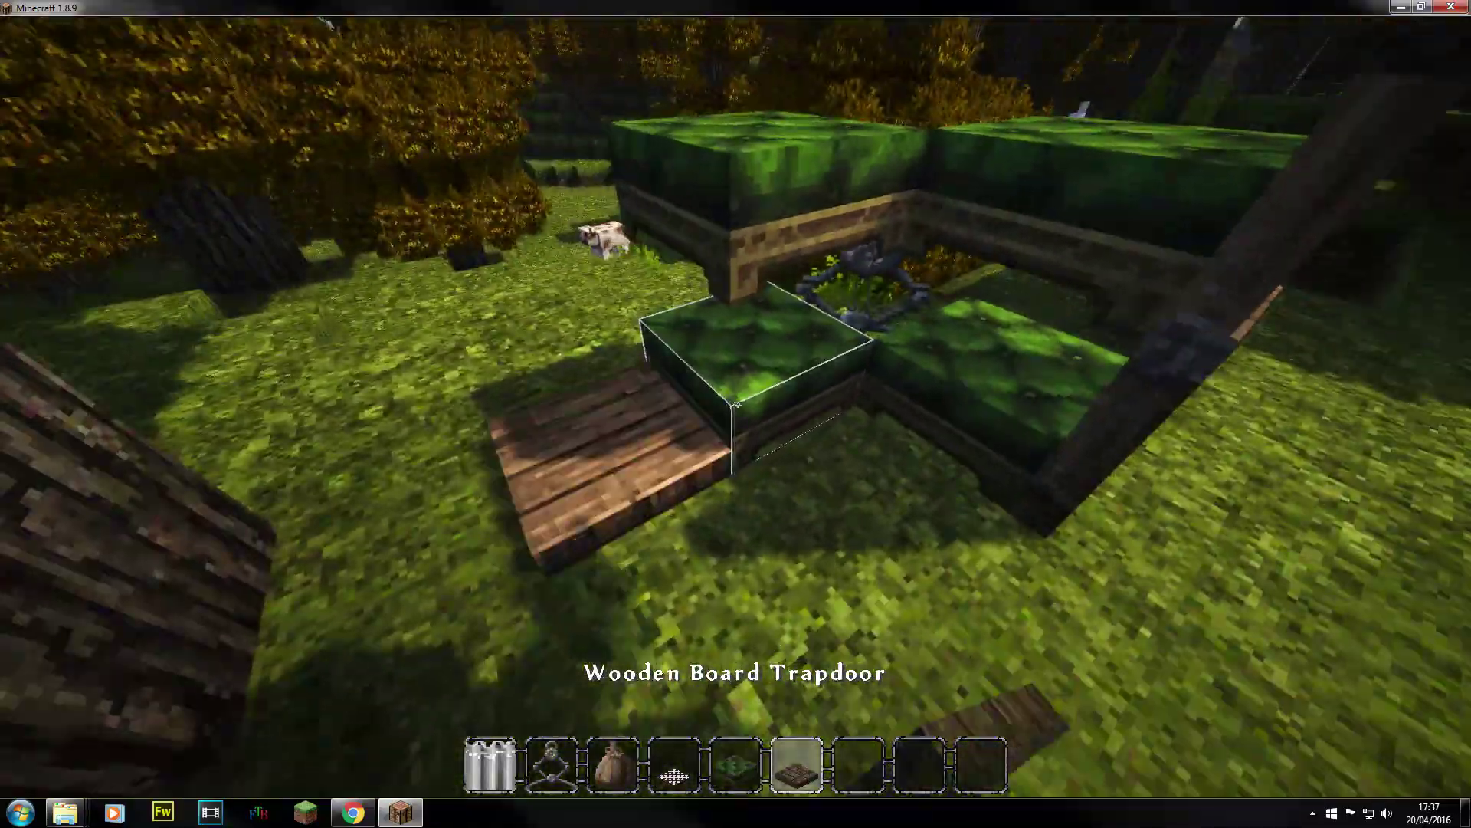
pyautogui.rightClick(736, 414)
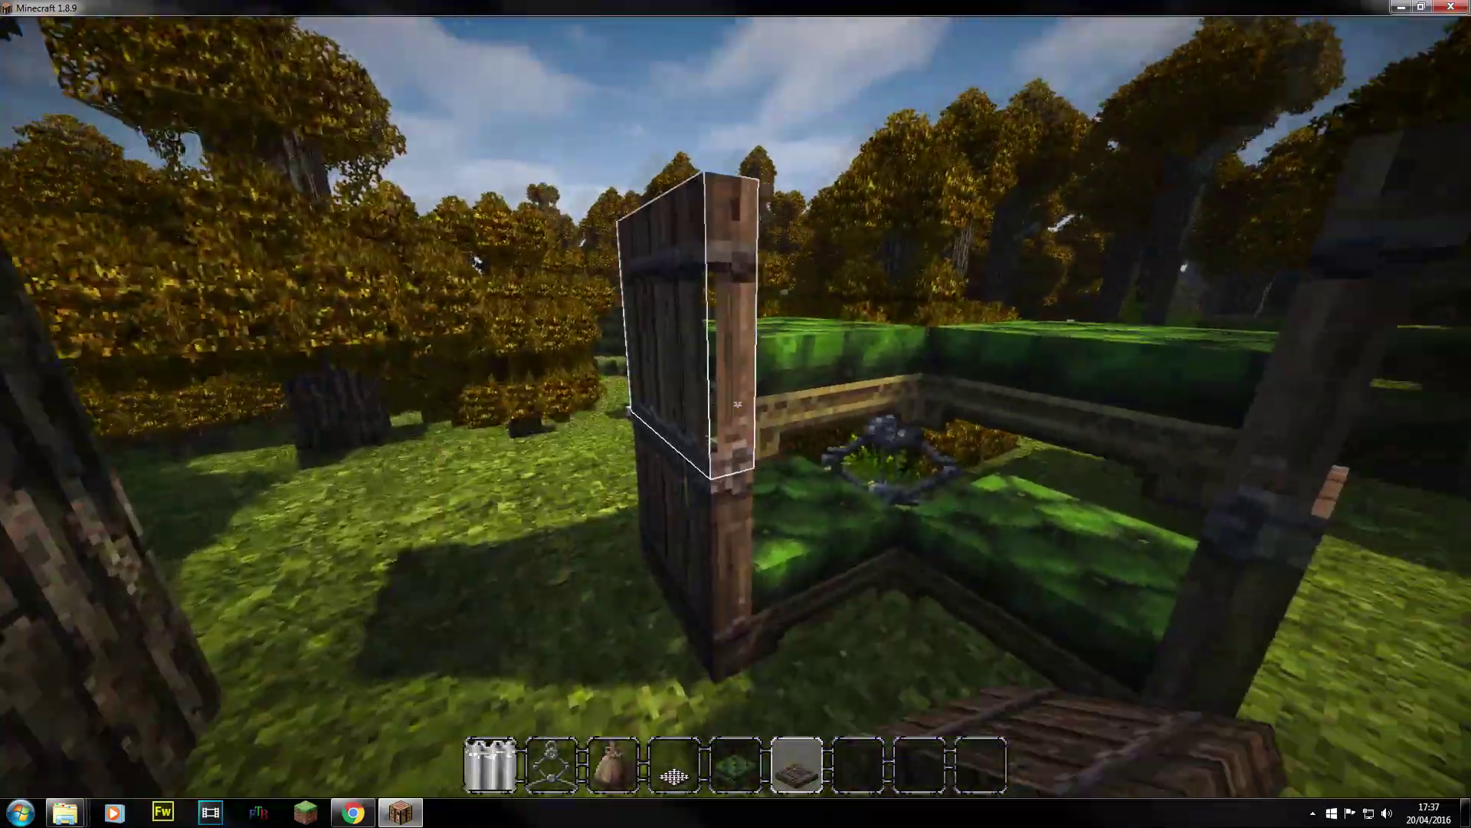
pyautogui.scroll(-1, 736, 414)
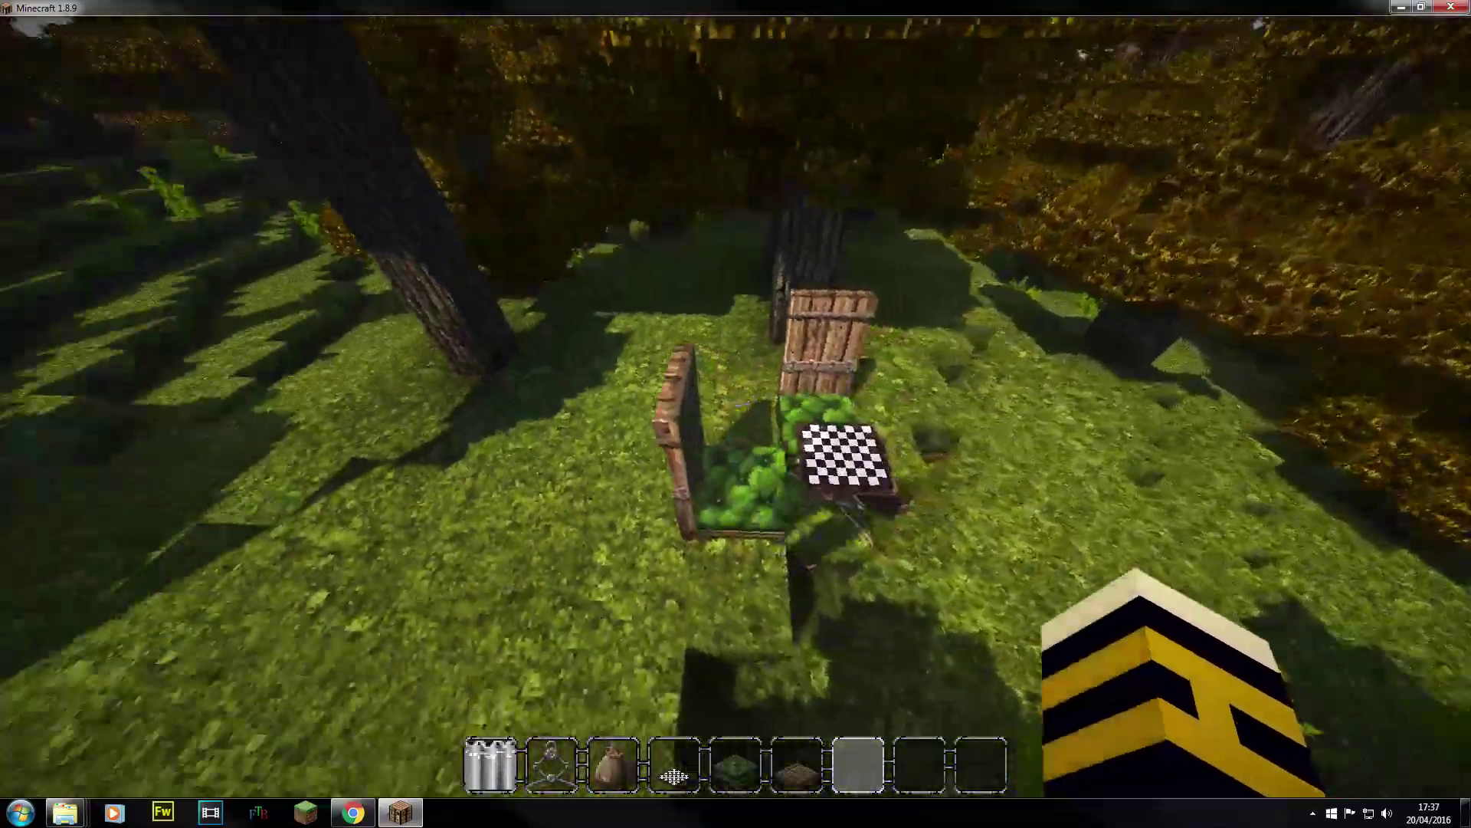
# - Fly over the autumn forest and check the shader options in the video settings before returning to the game
pyautogui.press('w')
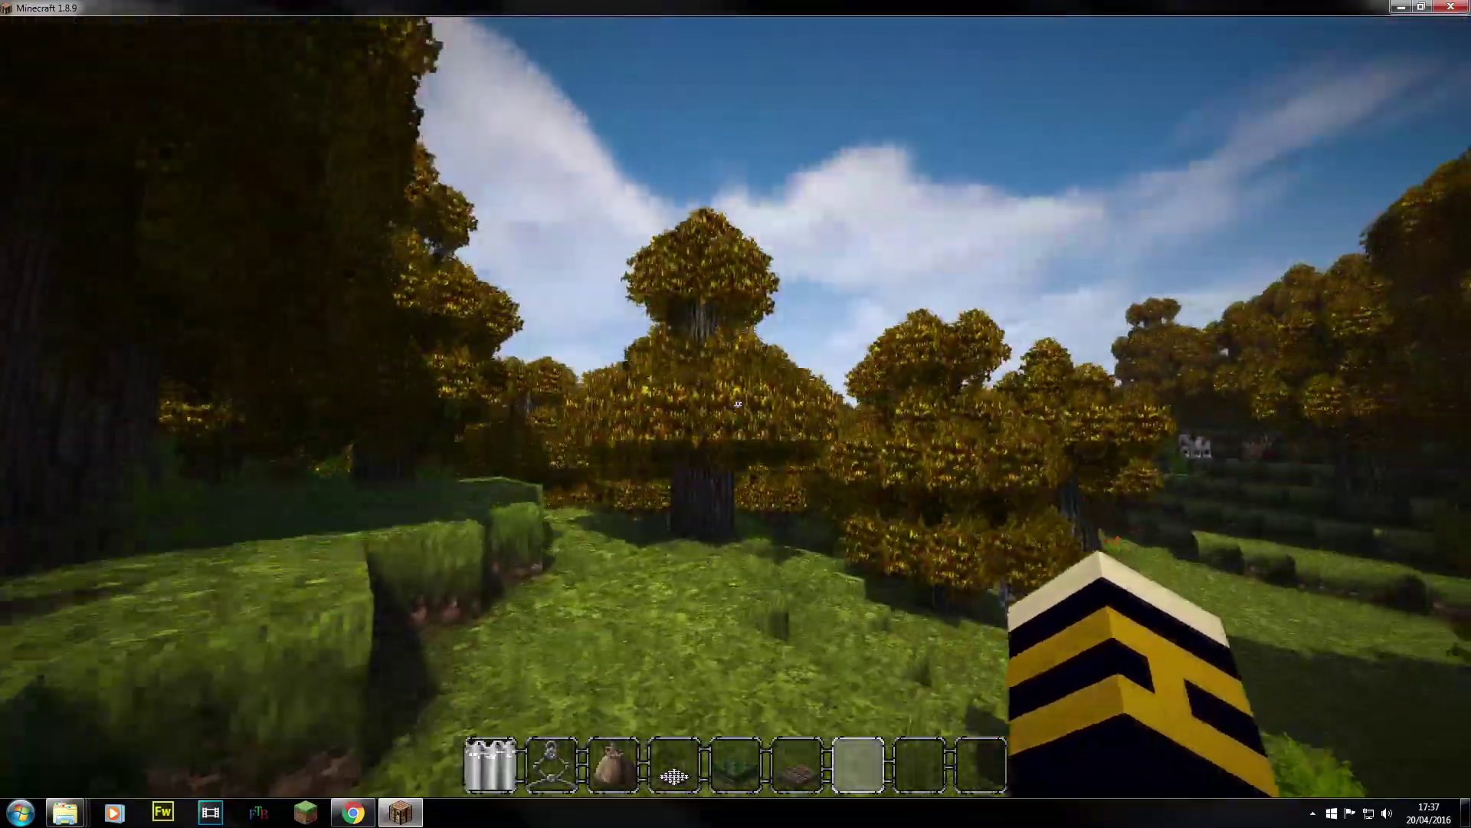
pyautogui.press('w')
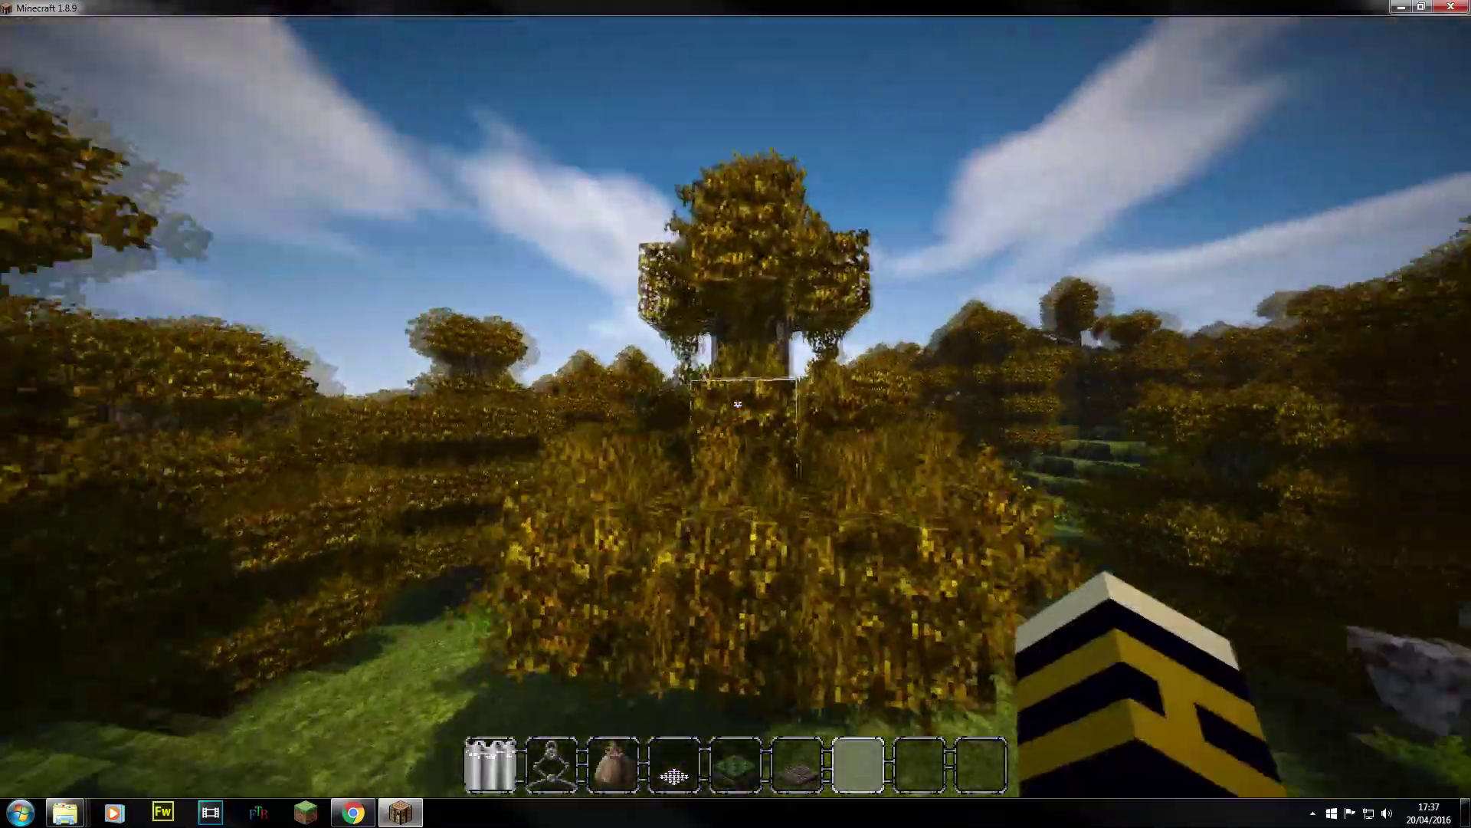
pyautogui.press('w')
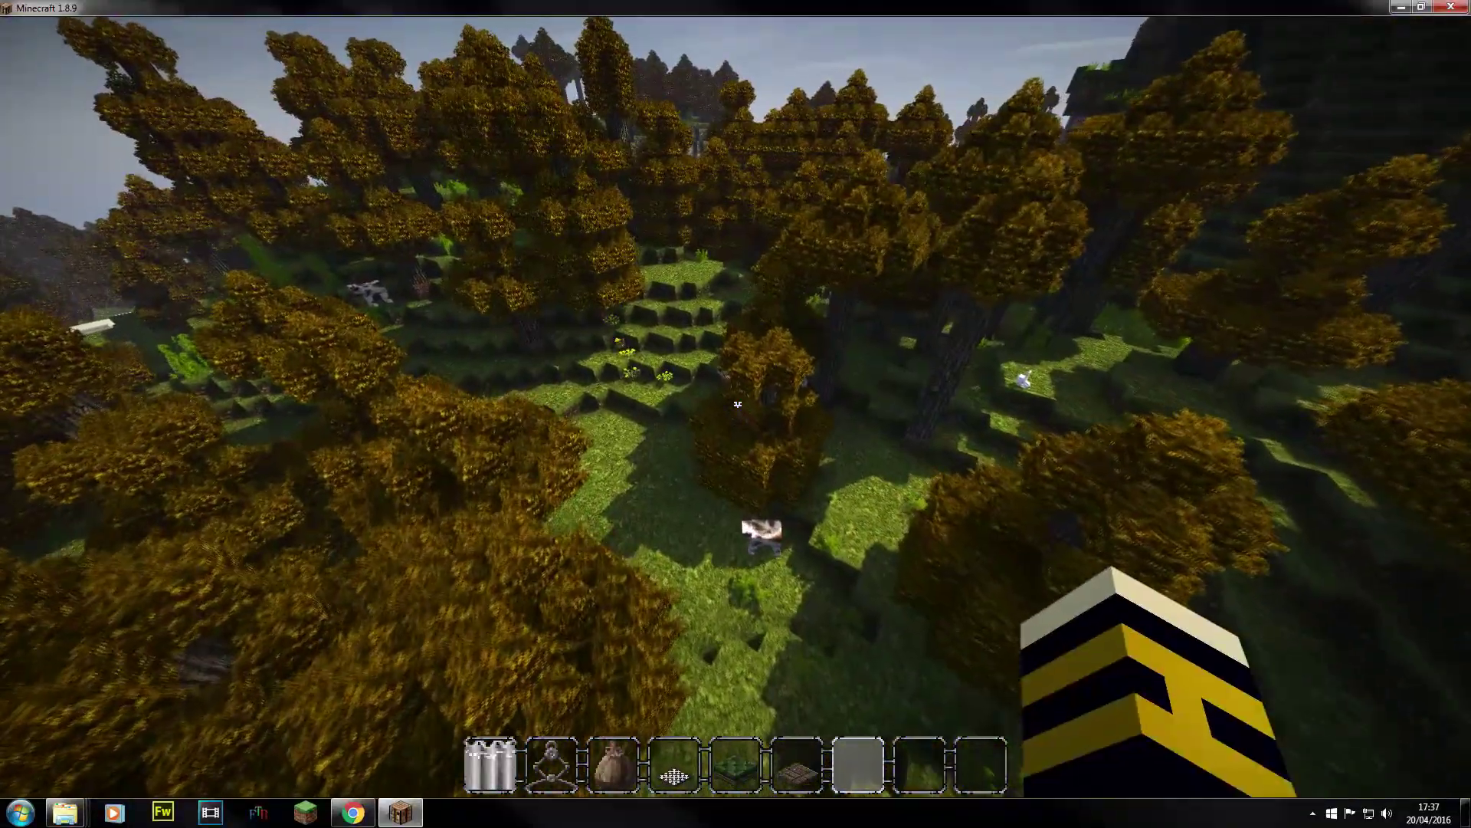
pyautogui.press('Escape')
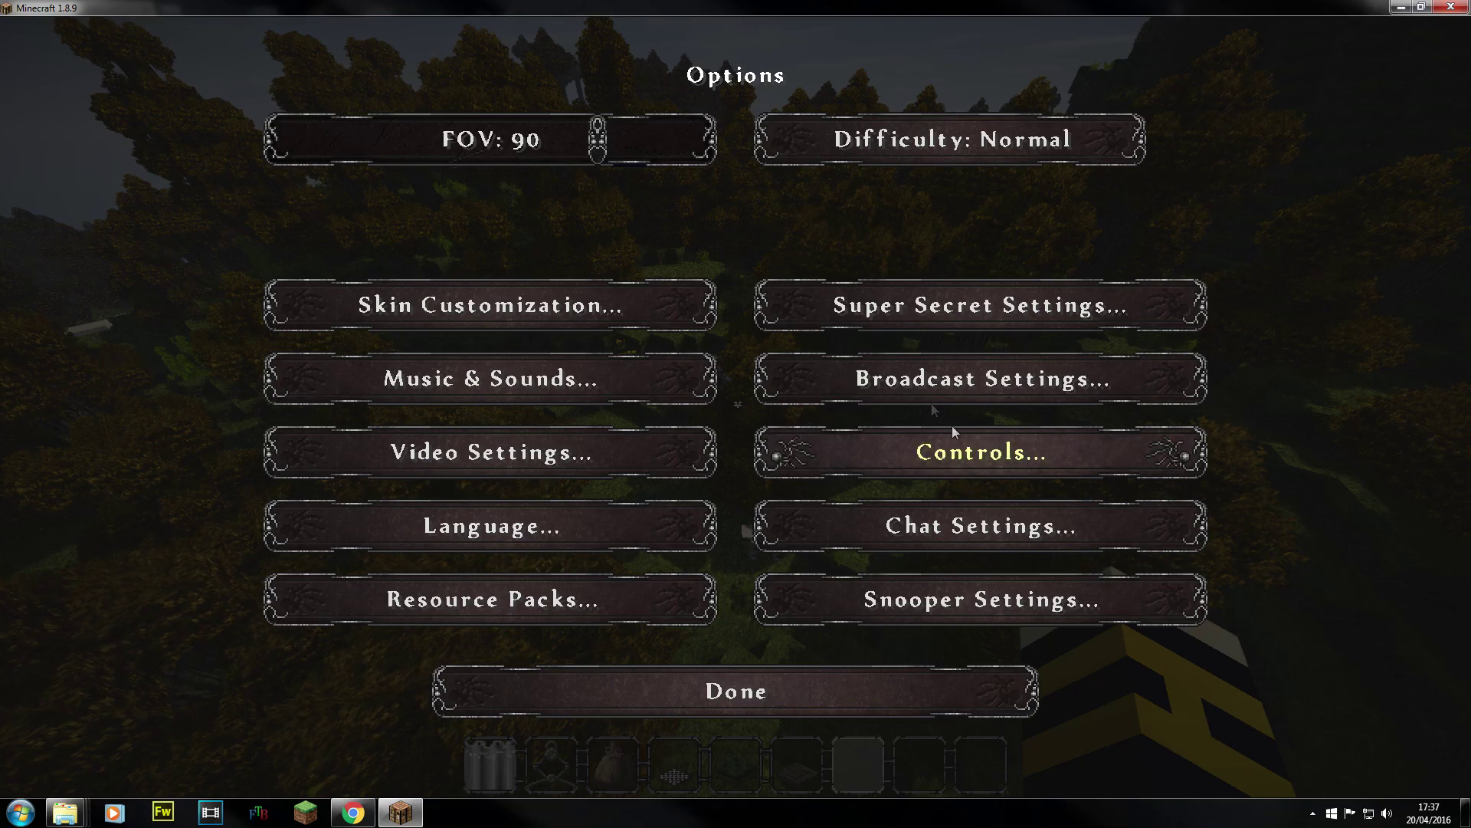
pyautogui.click(607, 446)
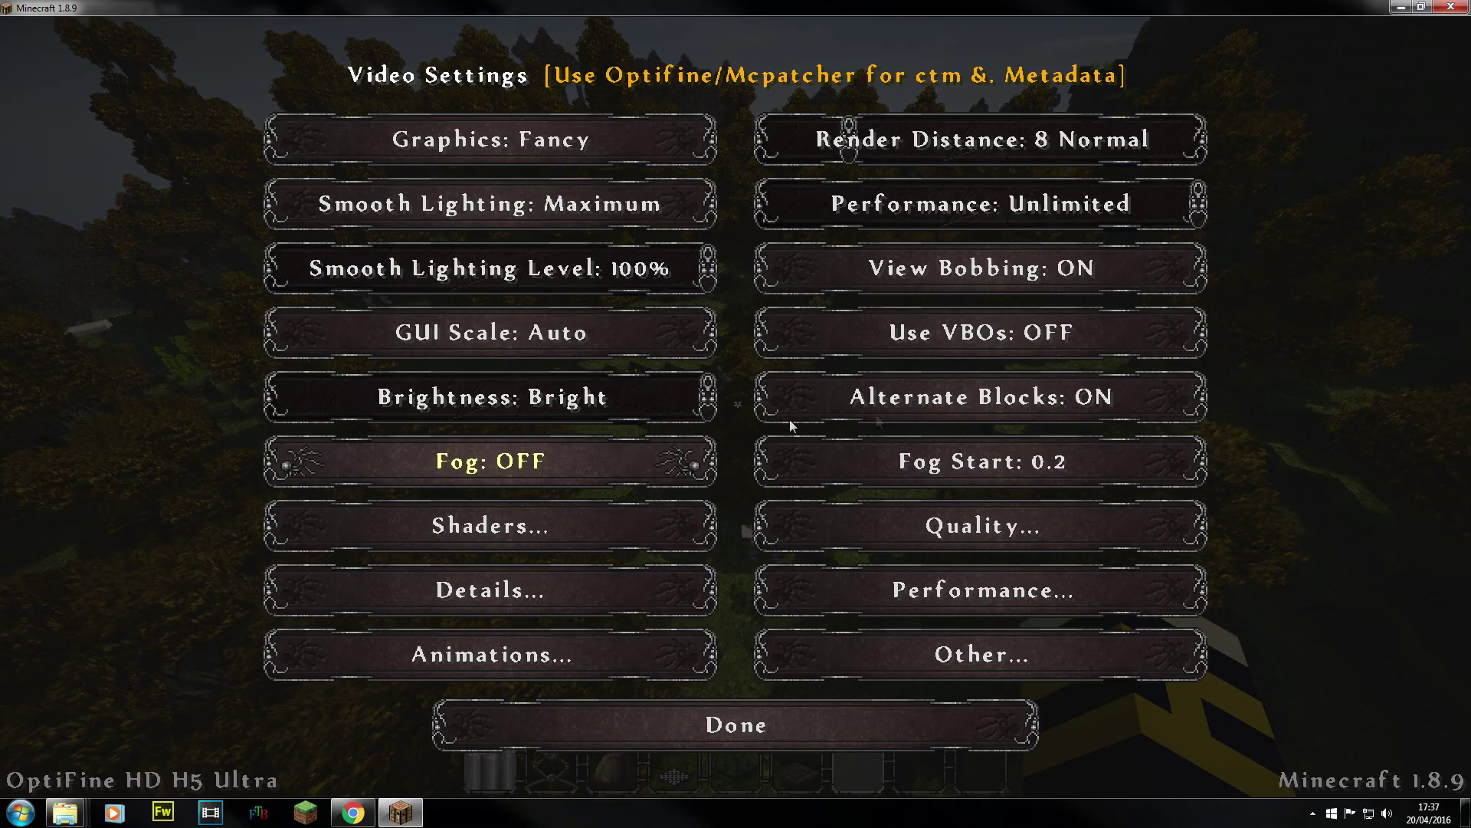
pyautogui.click(564, 518)
pyautogui.press('Escape')
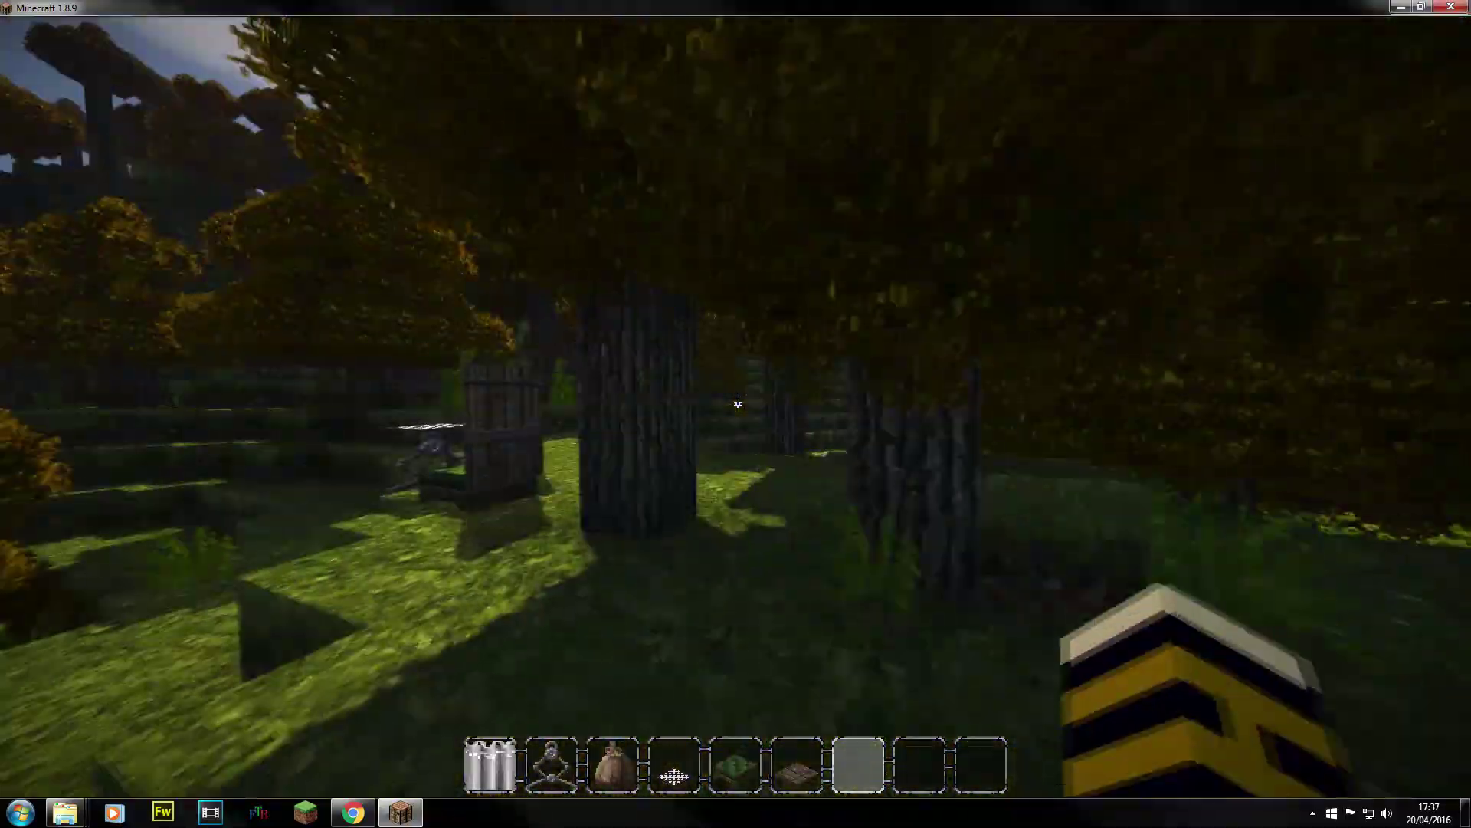
# - Fly high above the clearing and descend to view the checkerboard table and its green seats up close
pyautogui.press('space')
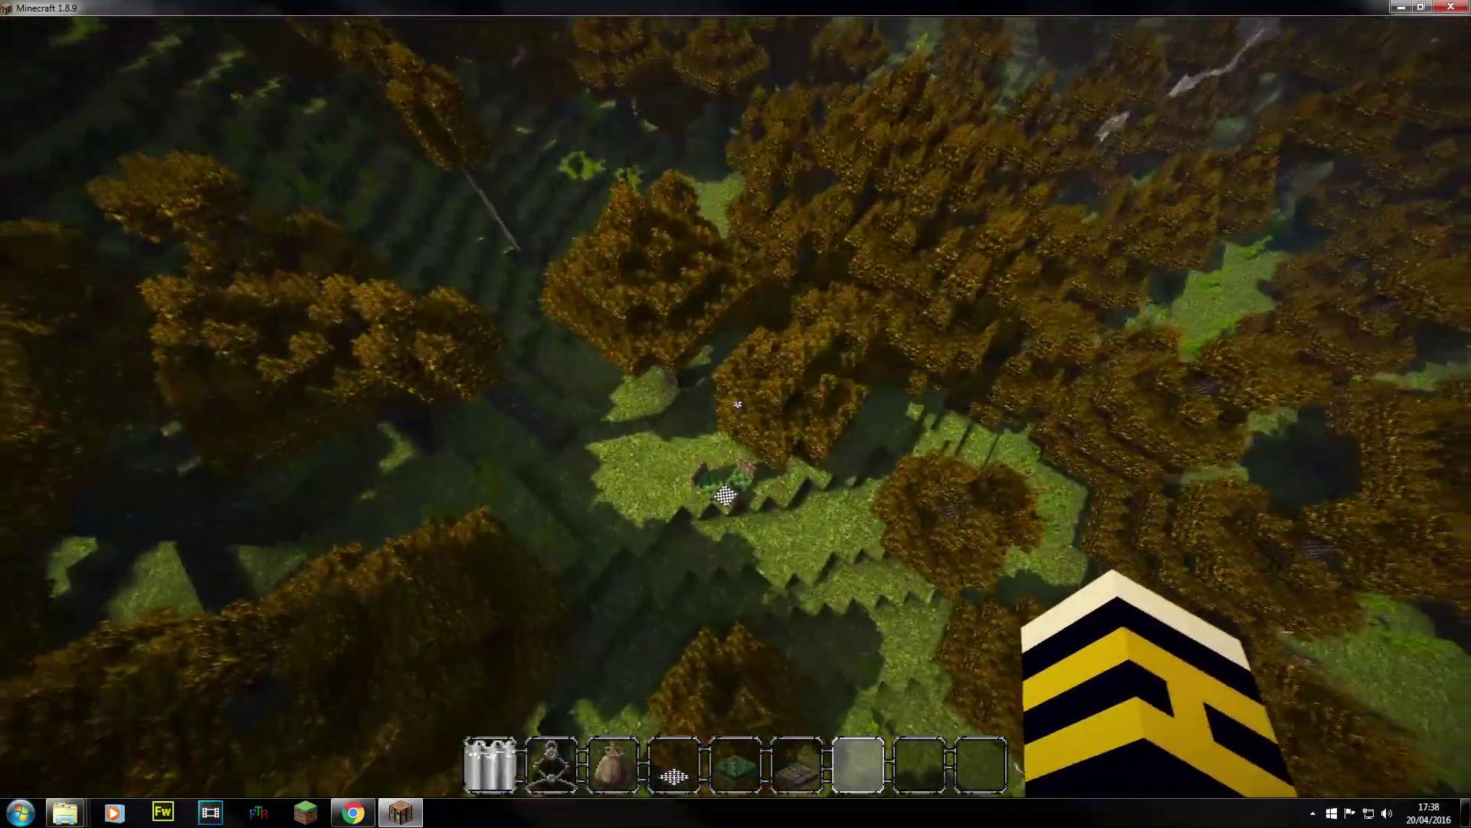
pyautogui.press('shift')
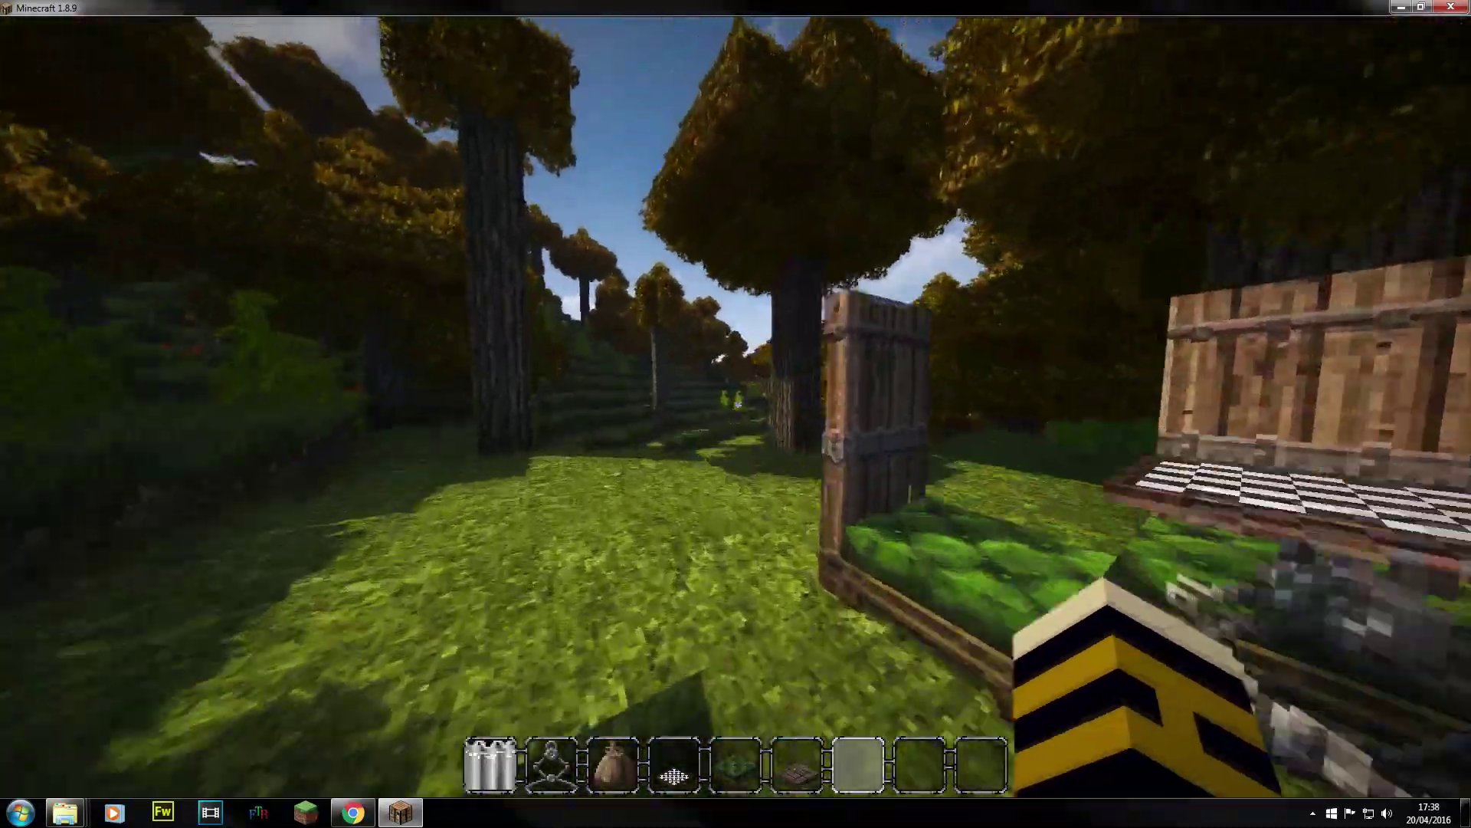
pyautogui.press('w')
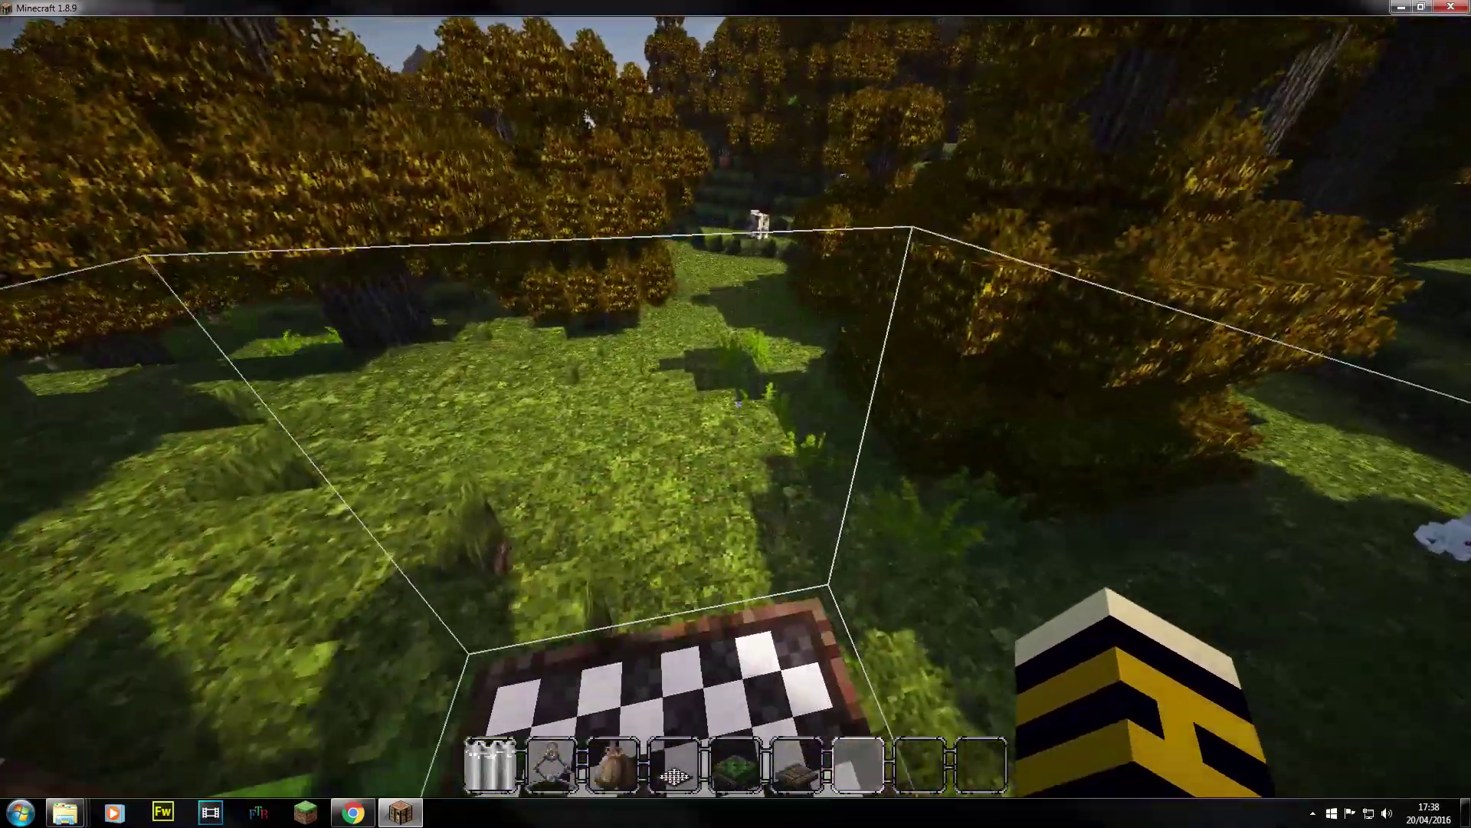